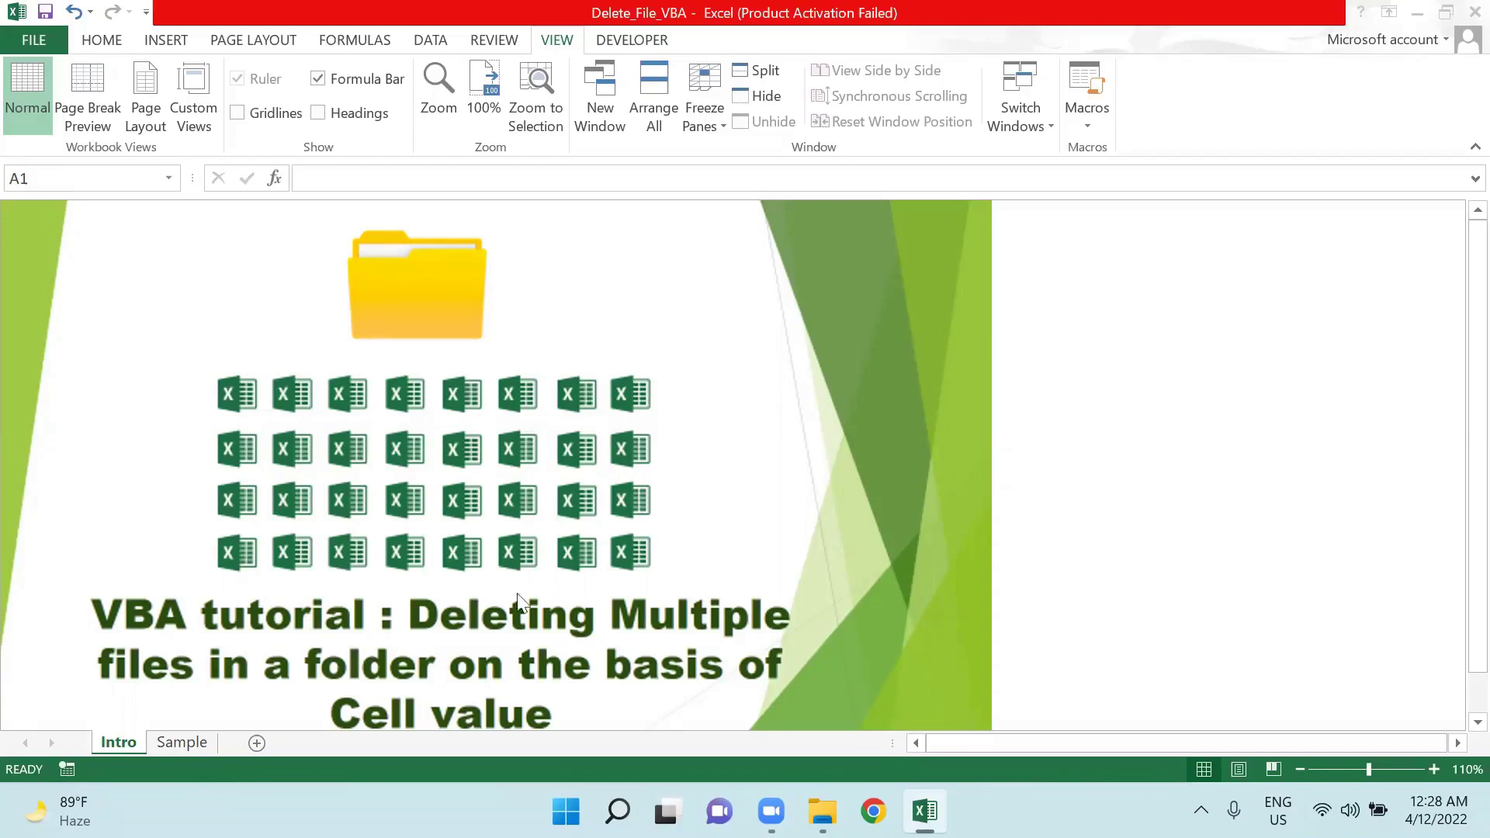
Step: Switch to the Sample sheet and look over the entity codes and Report Name header
{"action": "left_click", "coordinate": [180, 742]}
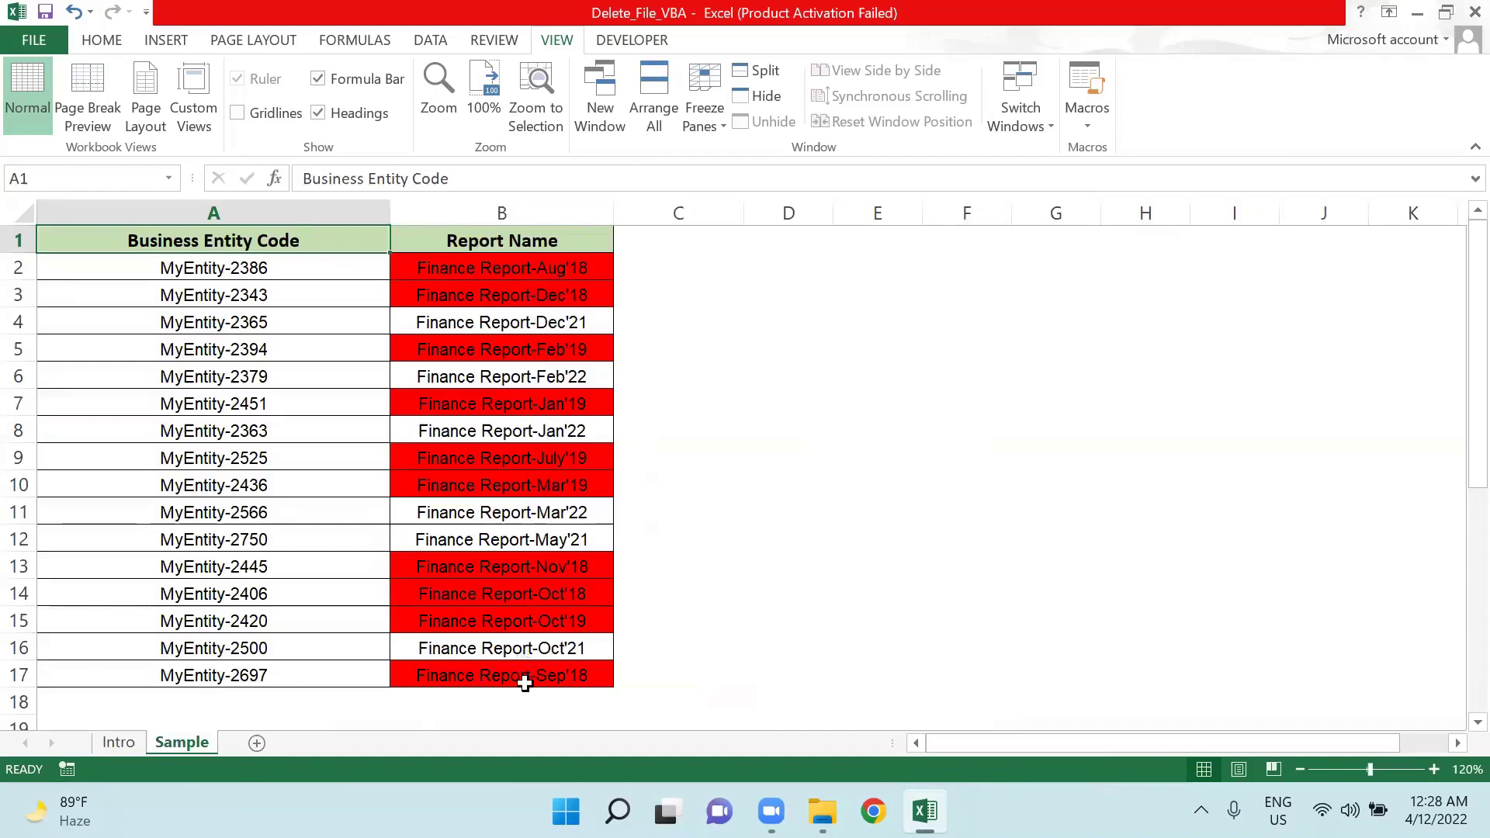
{"action": "left_click_drag", "start_coordinate": [319, 278], "coordinate": [336, 672]}
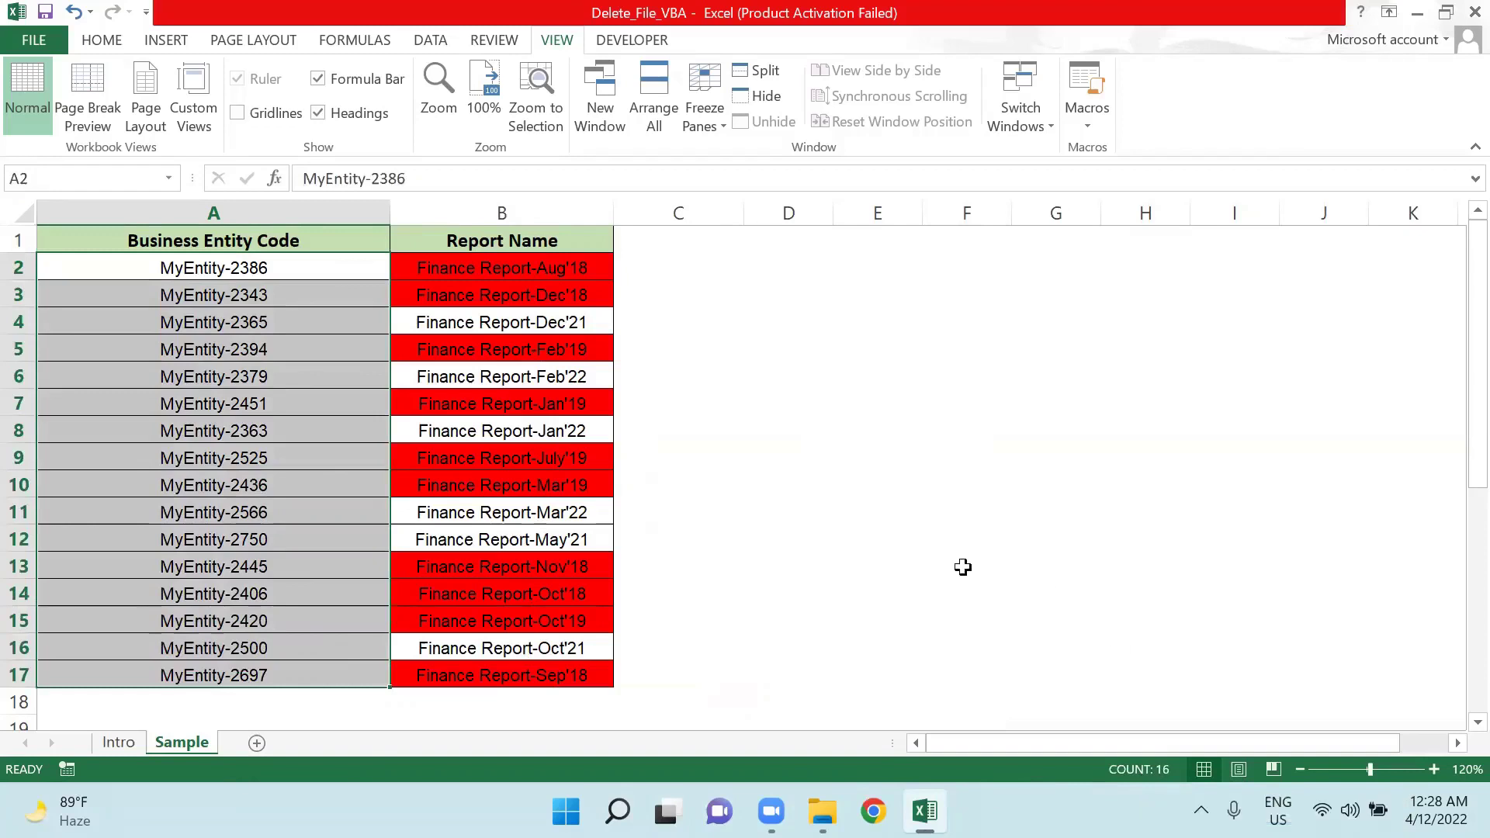
{"action": "left_click", "coordinate": [533, 235]}
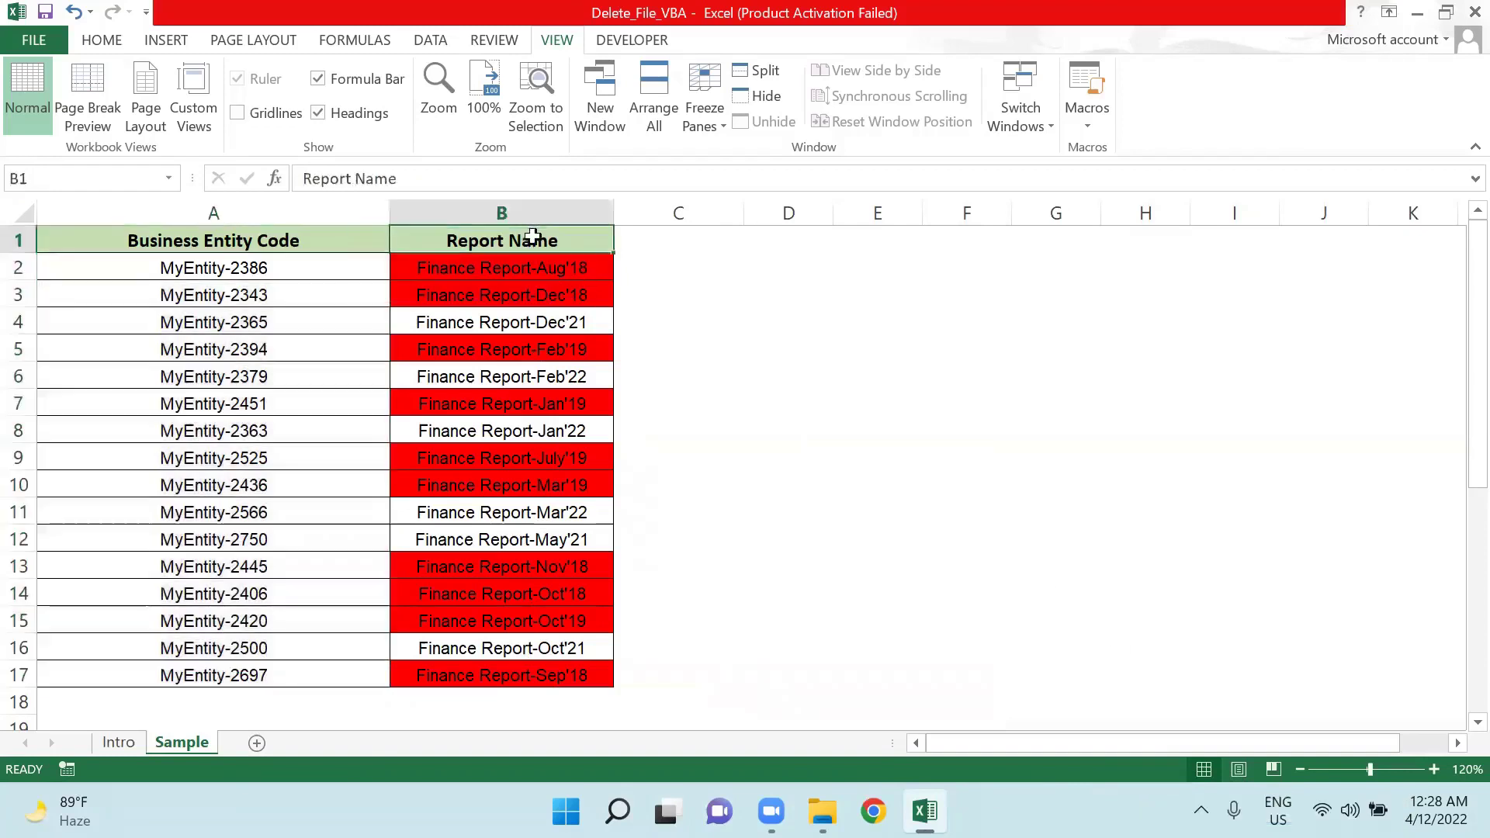
Step: Filter Report Name to show only red-filled reports, then remove the filter
{"action": "key", "text": "ctrl+shift+l"}
{"action": "key", "text": "alt+Down"}
{"action": "key", "text": "Down"}
{"action": "key", "text": "Down"}
{"action": "key", "text": "Down"}
{"action": "key", "text": "Down"}
{"action": "key", "text": "Right"}
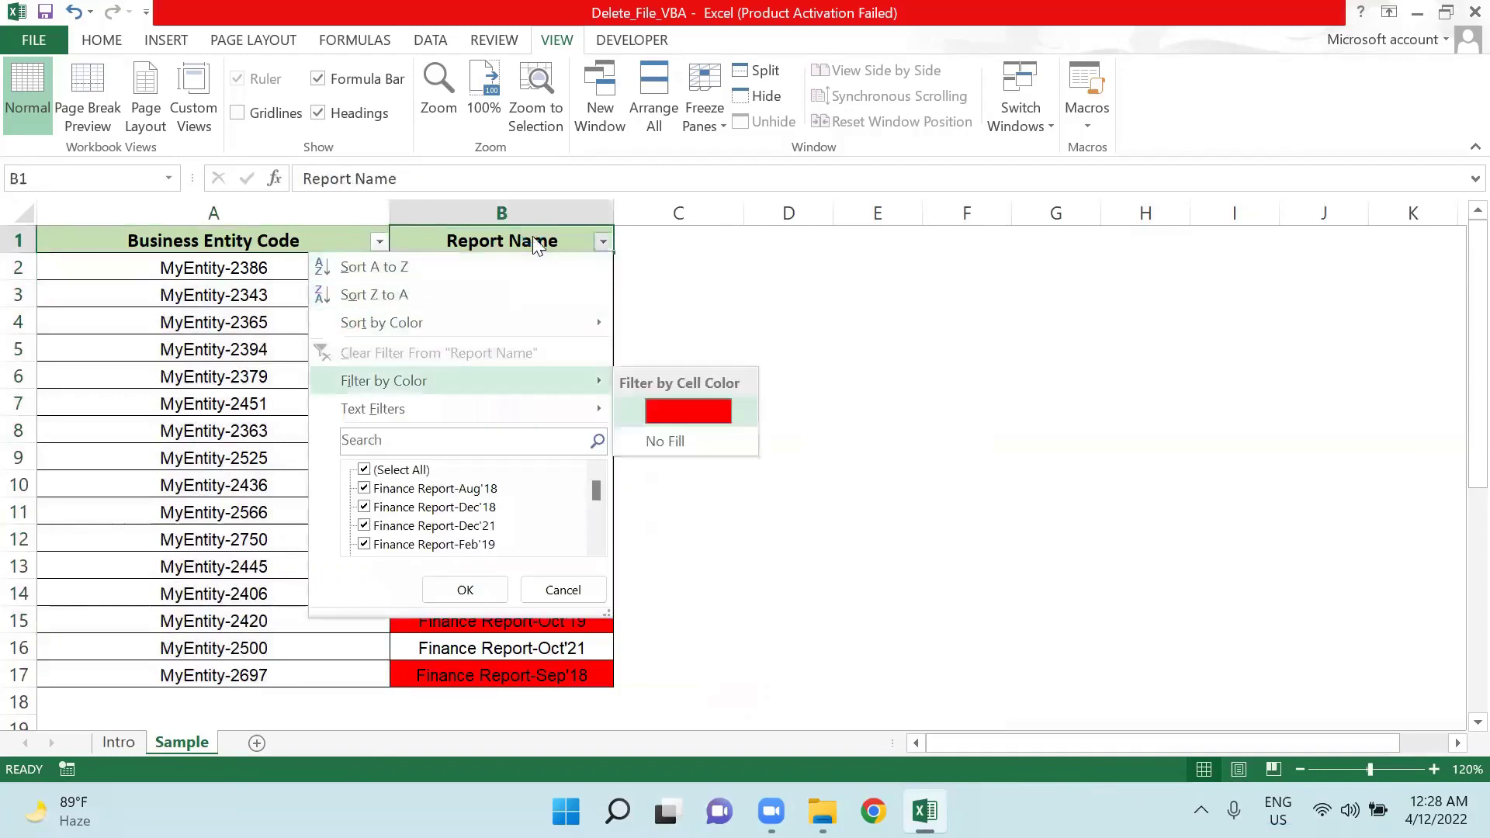
{"action": "key", "text": "Return"}
{"action": "key", "text": "Down"}
{"action": "key", "text": "ctrl+shift+Down"}
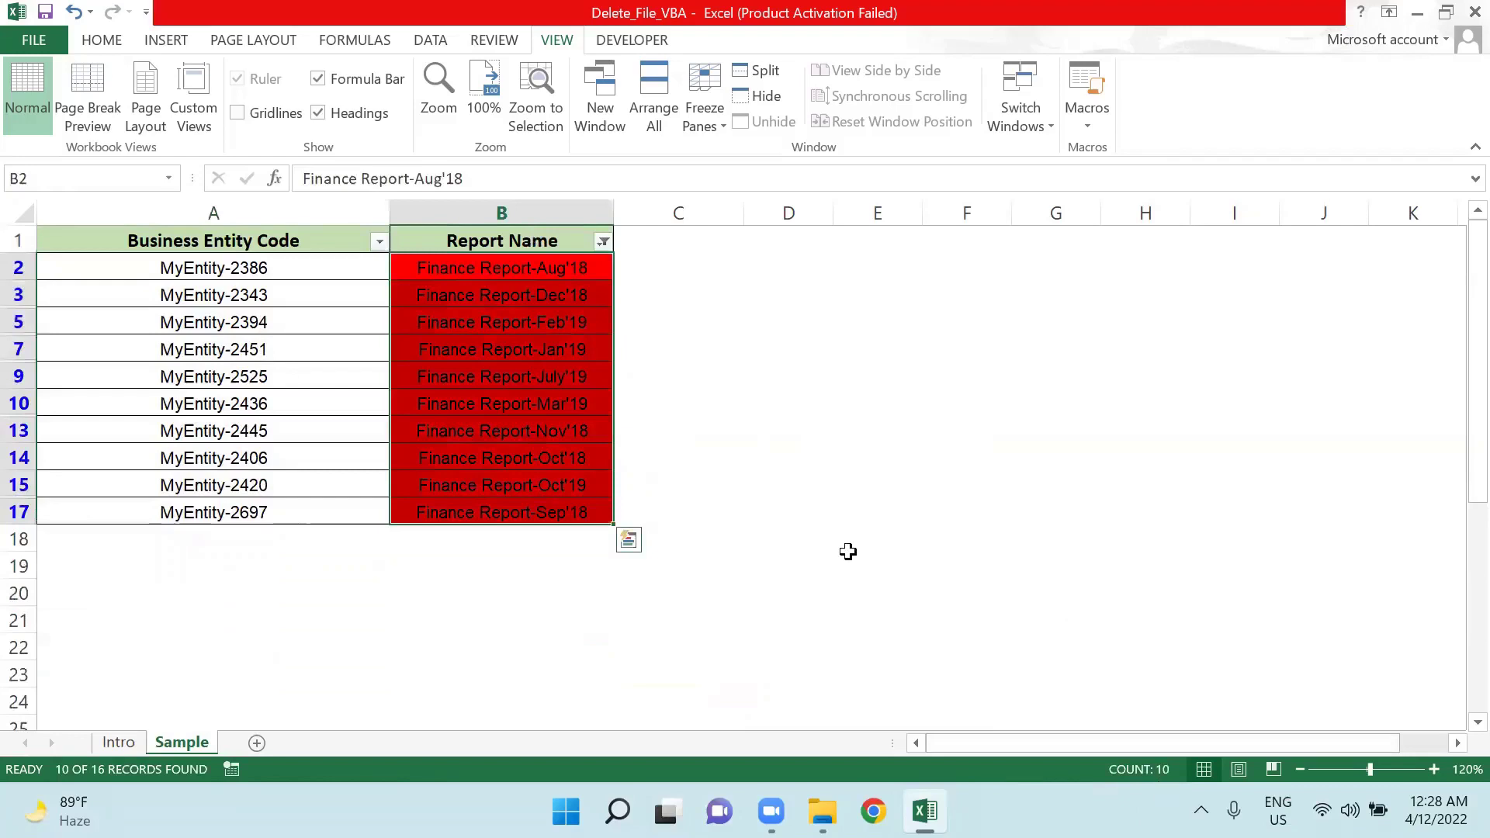
{"action": "key", "text": "ctrl+shift+l"}
{"action": "key", "text": "Up"}
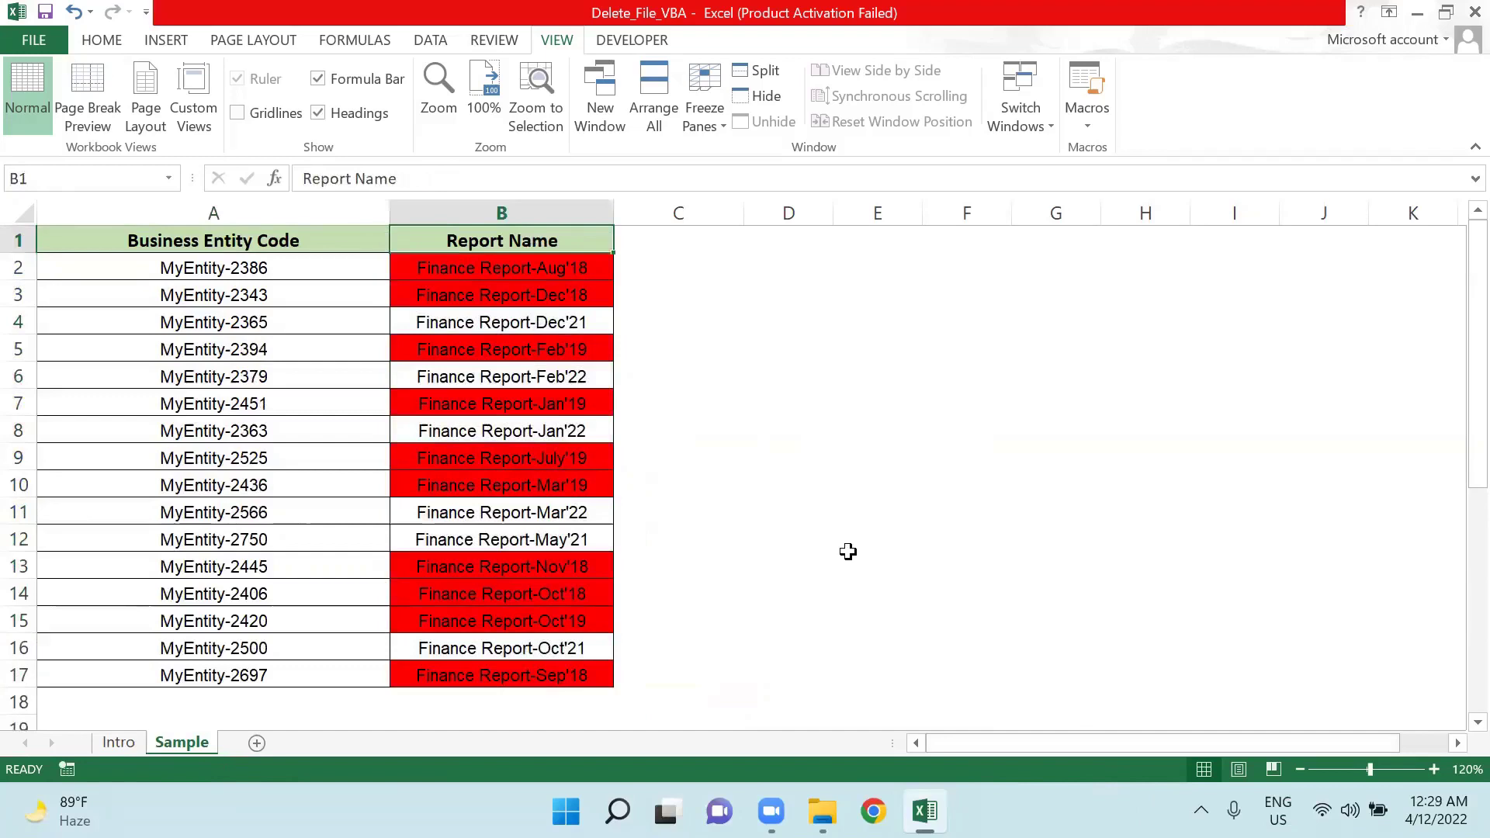
Step: Select entity codes A2:A17 and compare red-filled and unfilled report names in column B
{"action": "key", "text": "Left"}
{"action": "key", "text": "Down"}
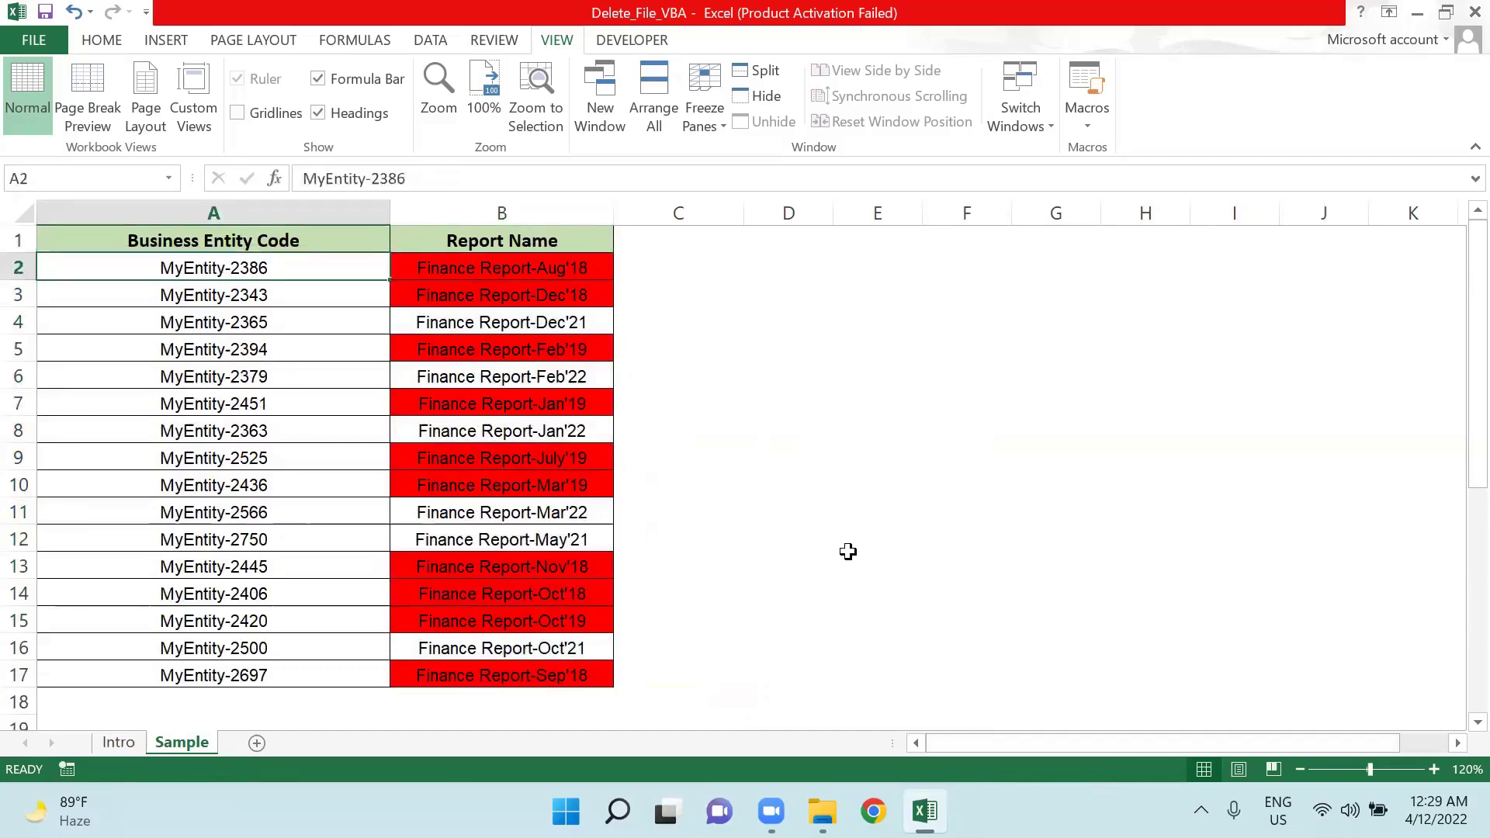
{"action": "key", "text": "ctrl+shift+Down"}
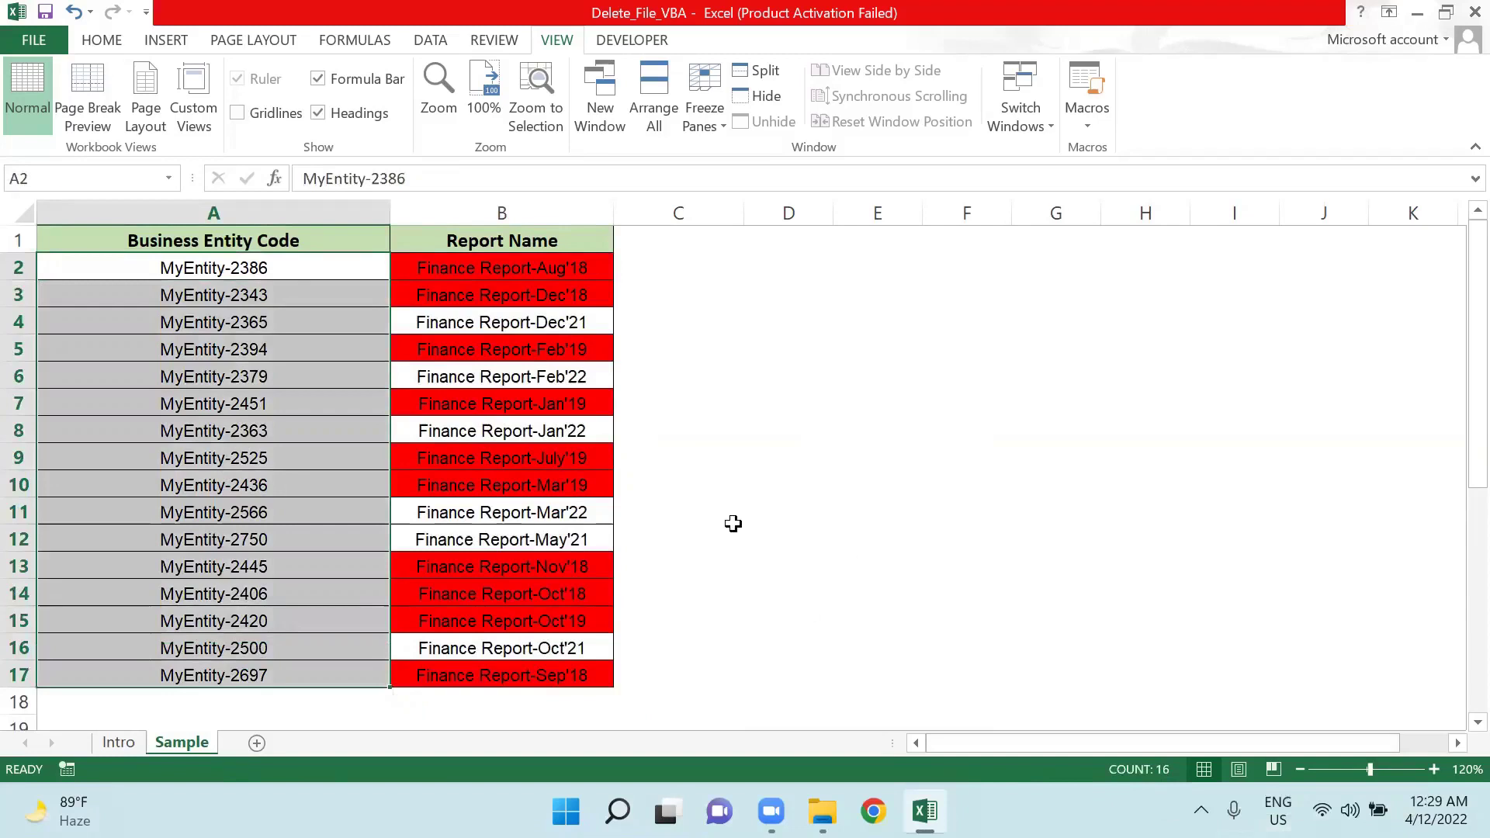
{"action": "left_click", "coordinate": [526, 268]}
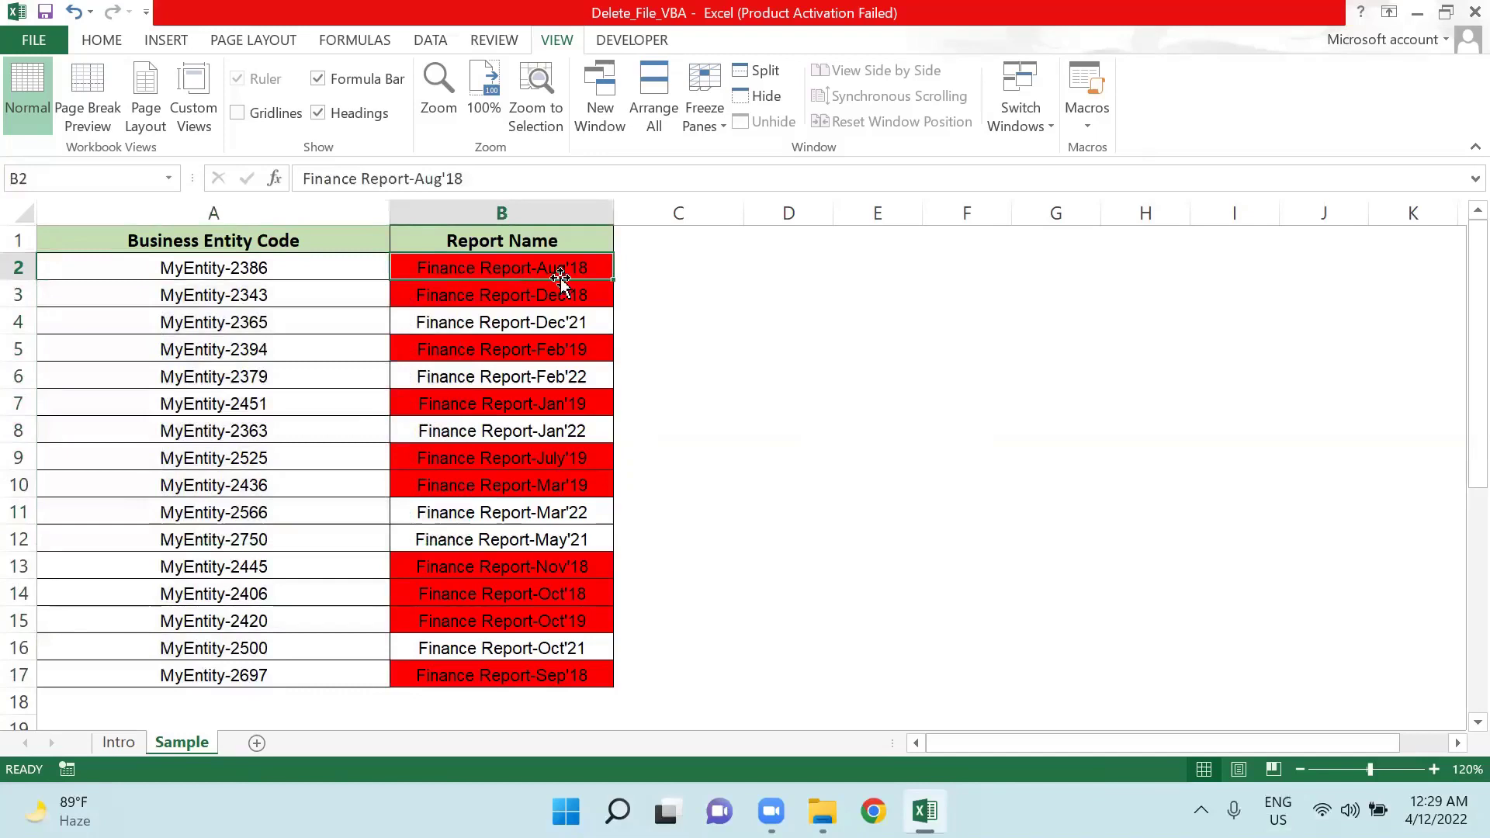
{"action": "left_click", "coordinate": [511, 323]}
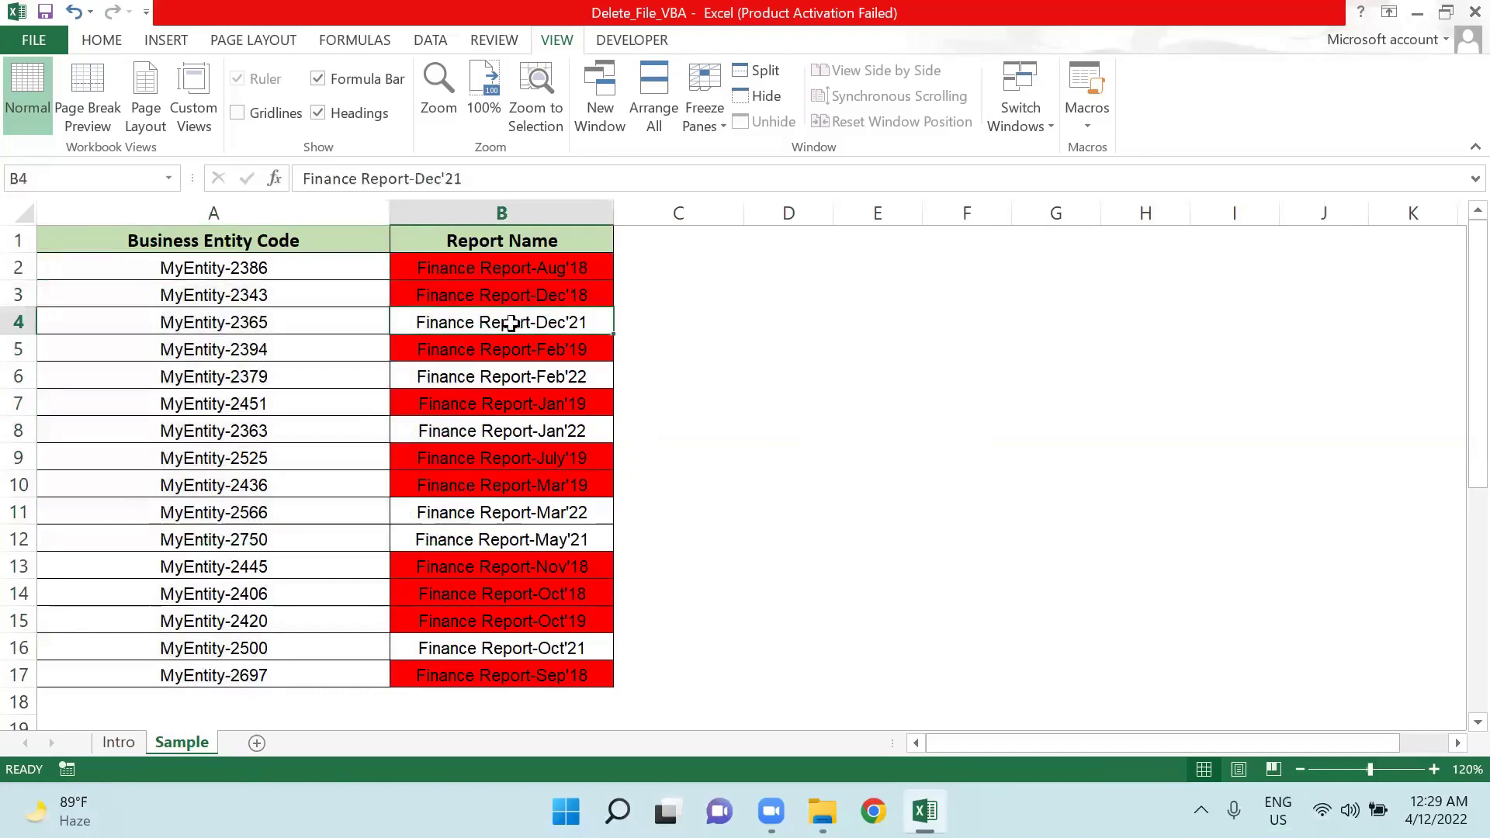
{"action": "left_click", "coordinate": [505, 271]}
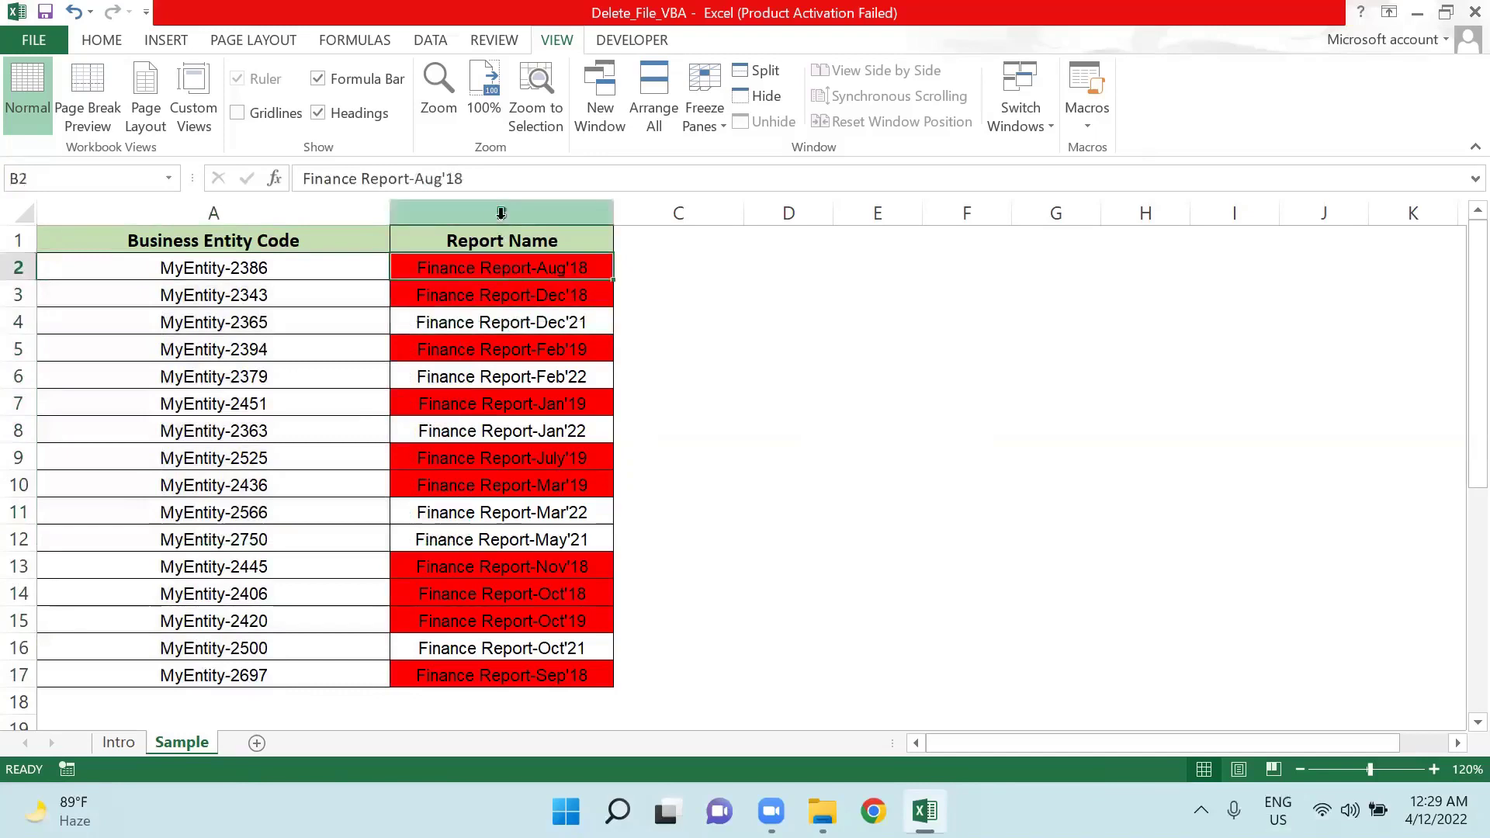
{"action": "left_click", "coordinate": [494, 237]}
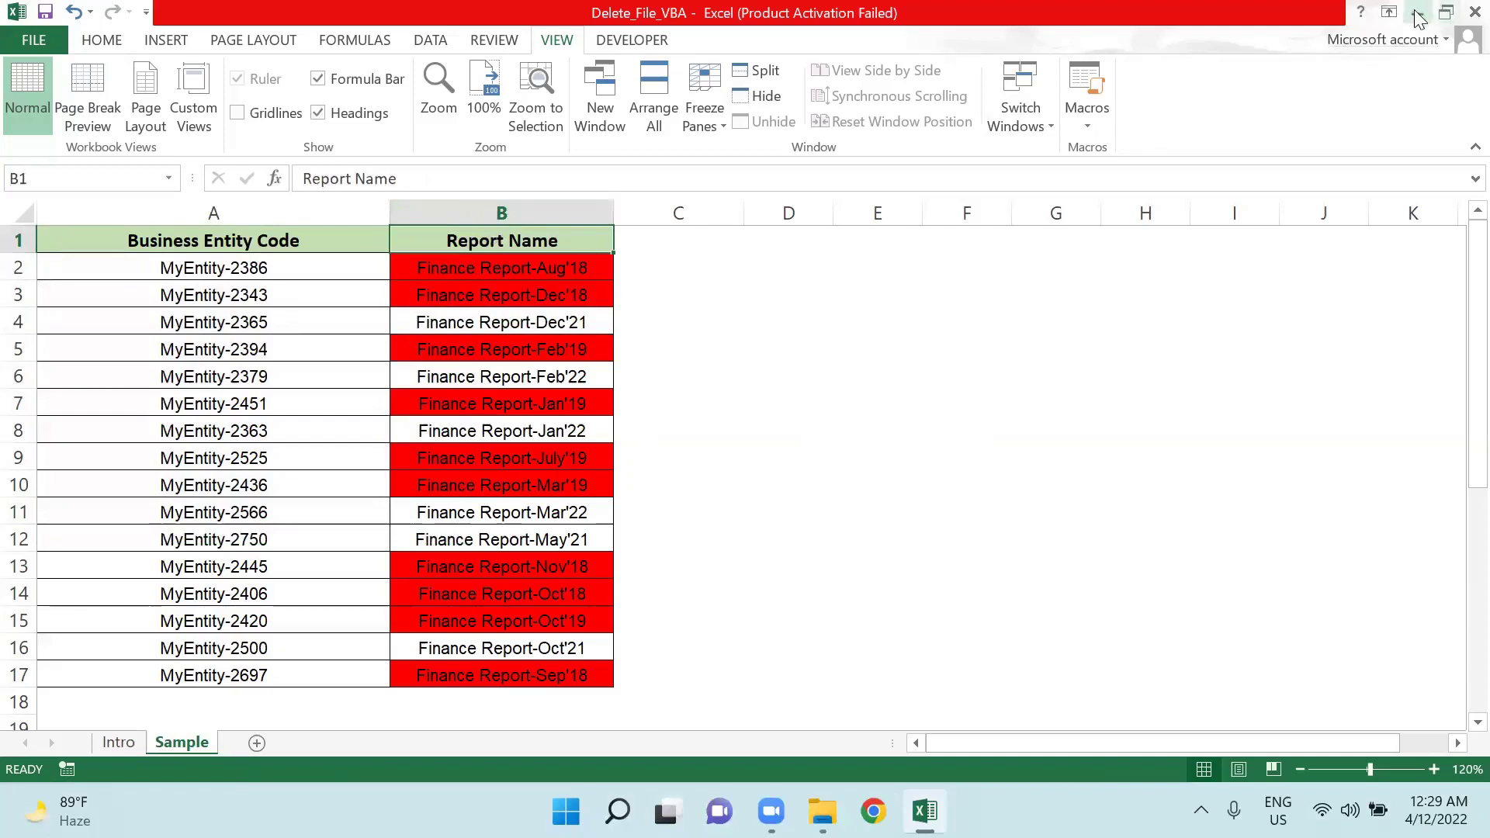
Step: Open the 'Delete from this Folder' folder full screen, select all 16 report files, then return to Excel
{"action": "left_click", "coordinate": [1446, 12]}
{"action": "key", "text": "super+d"}
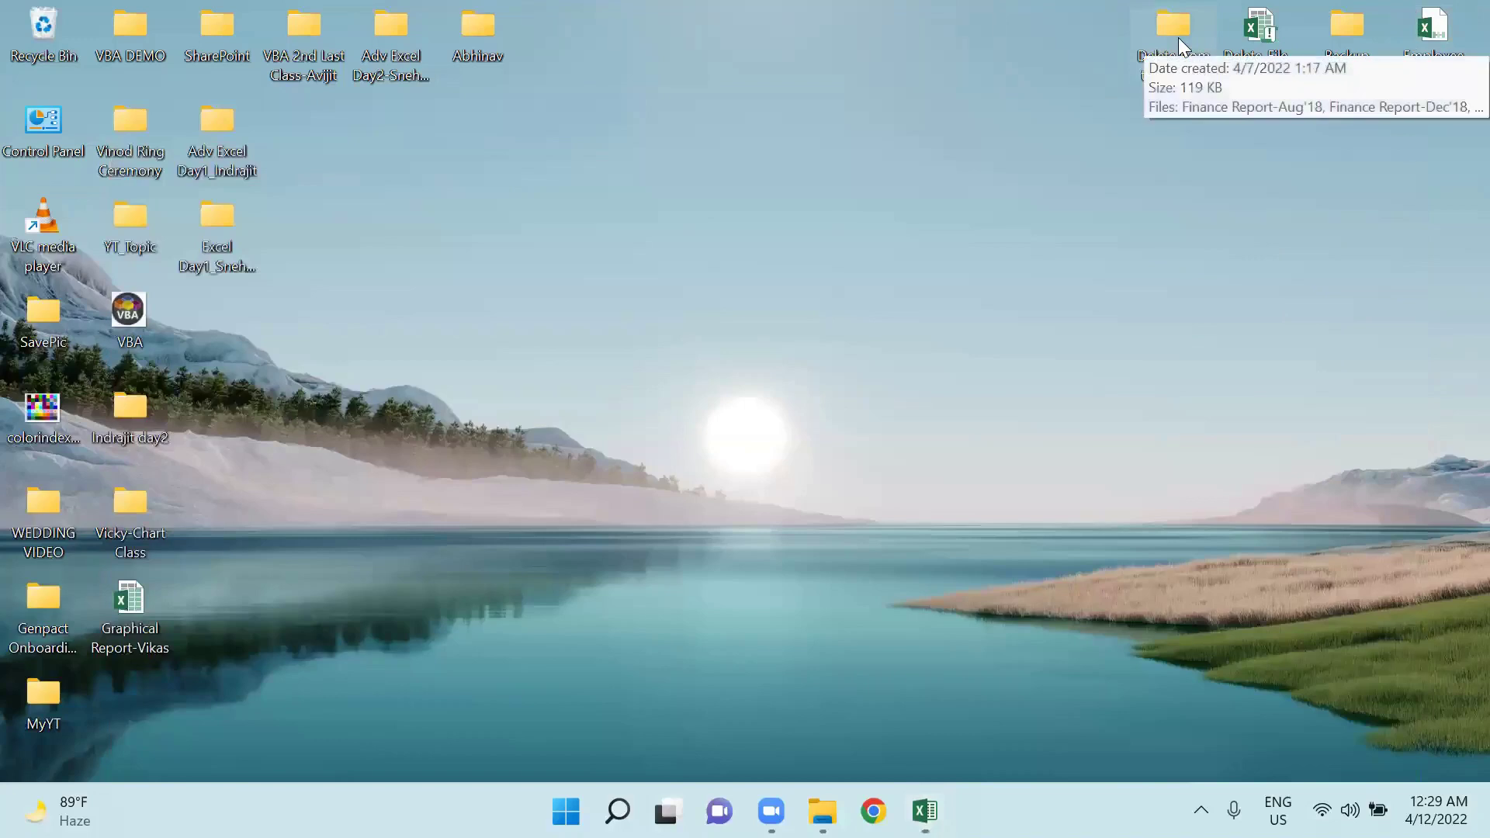
{"action": "double_click", "coordinate": [1174, 27]}
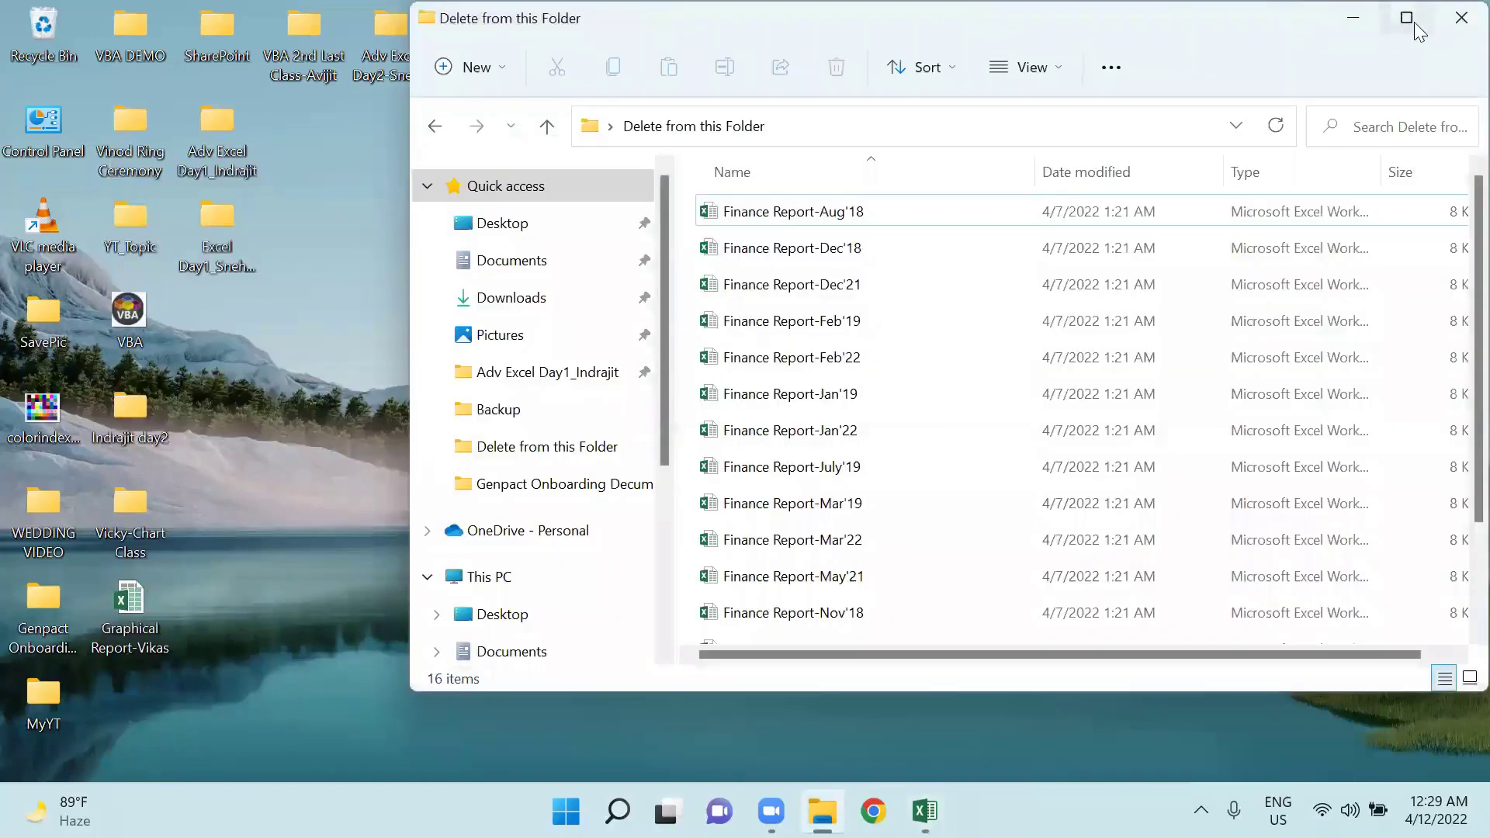
{"action": "left_click", "coordinate": [1408, 23]}
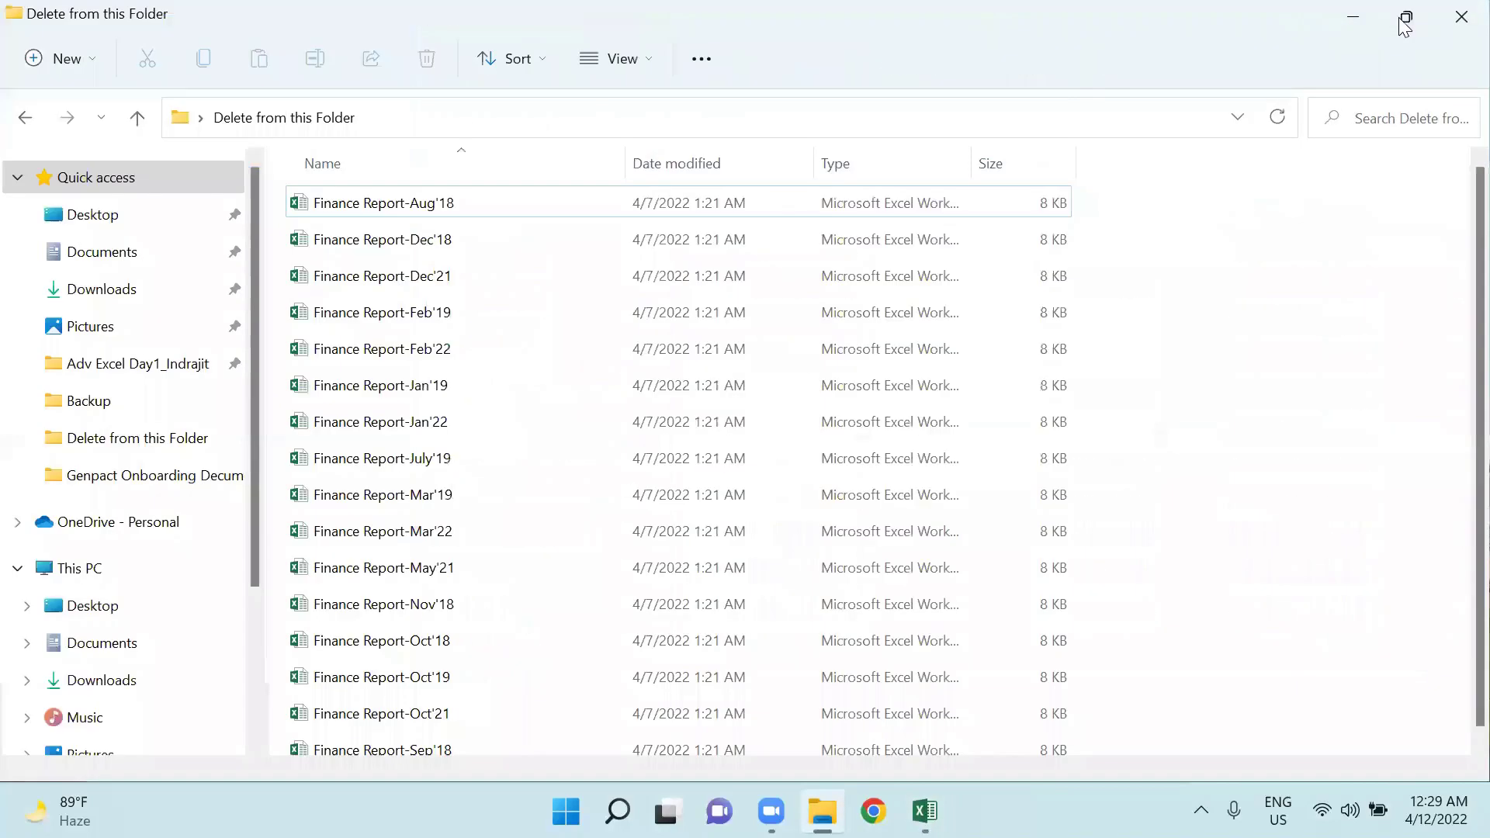
{"action": "left_click", "coordinate": [469, 203]}
{"action": "key", "text": "ctrl+a"}
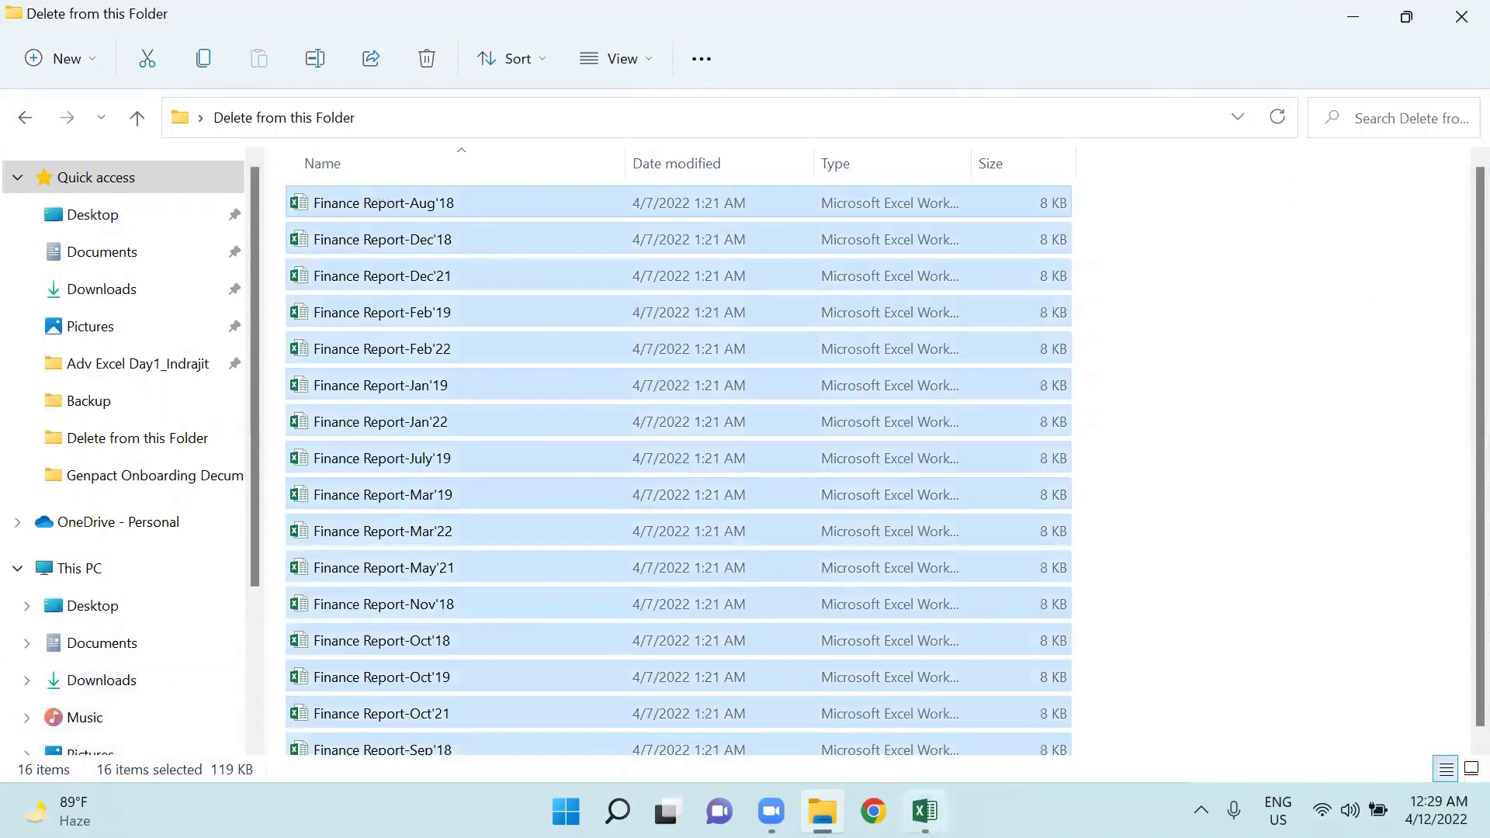
{"action": "left_click", "coordinate": [924, 810]}
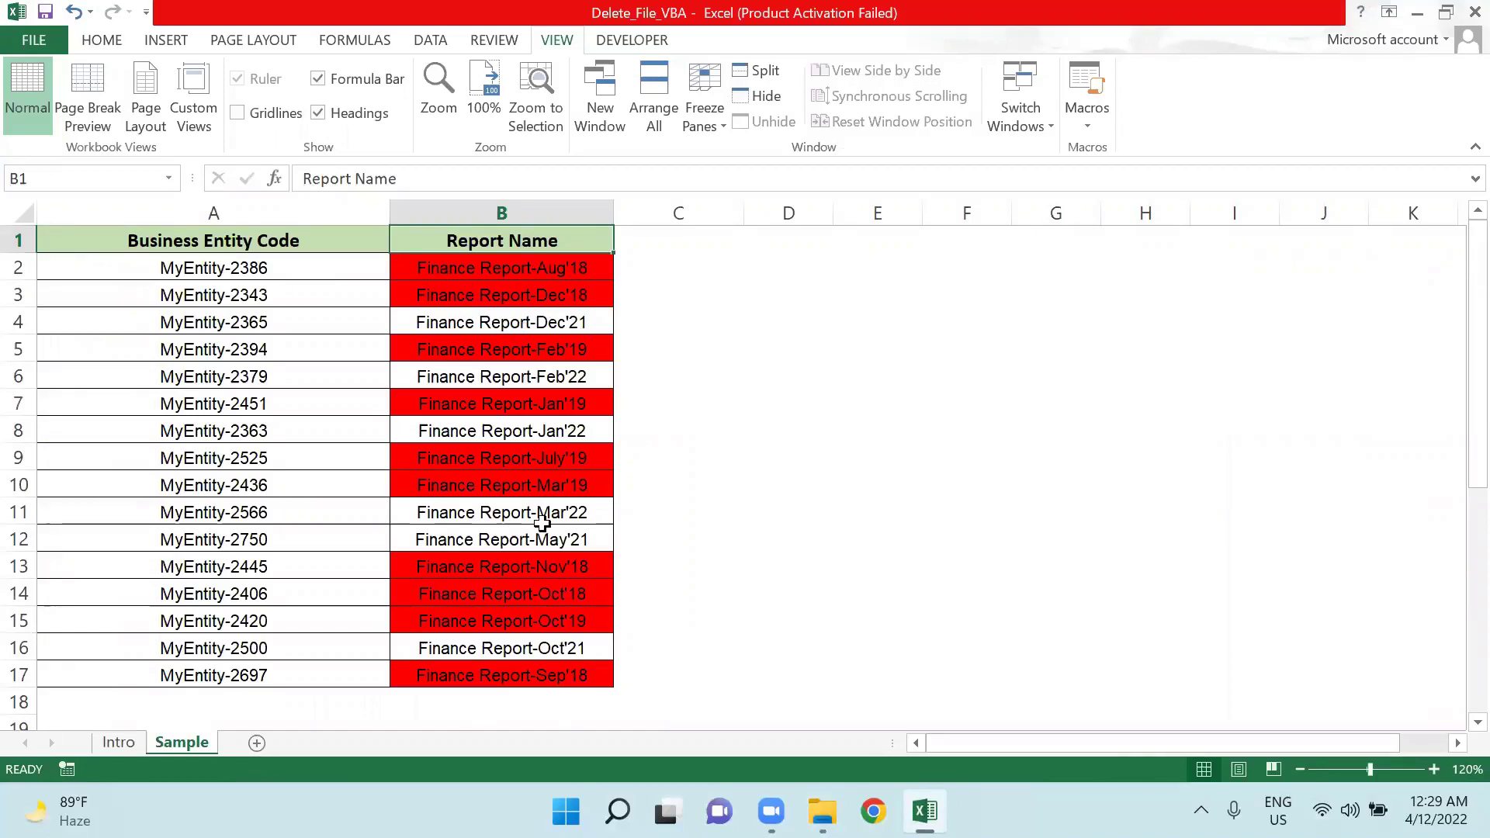
Step: Copy the 'Delete from this Folder' path from File Explorer's address bar and paste it into D1
{"action": "left_click", "coordinate": [778, 240]}
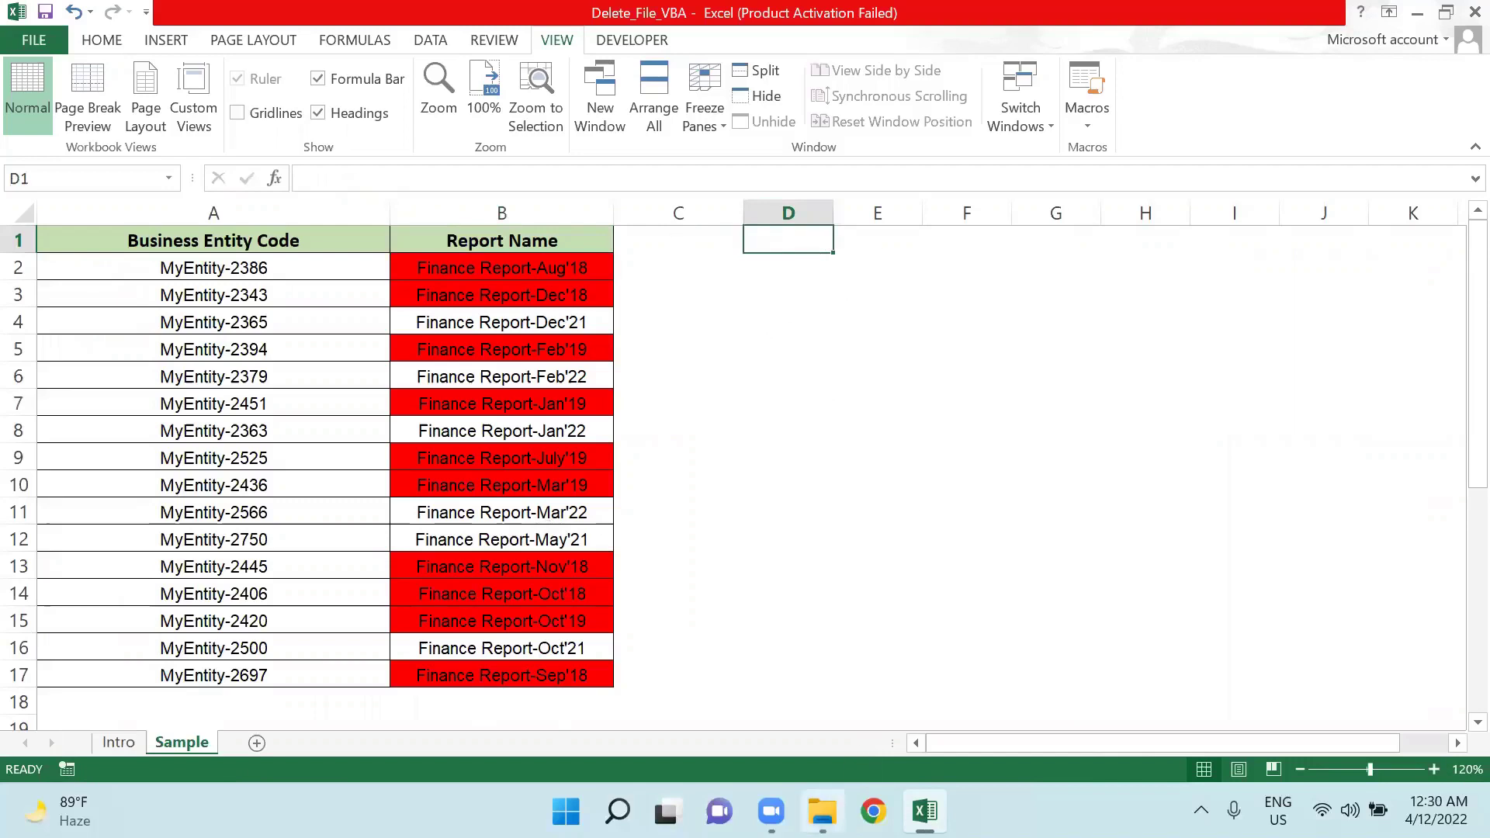
{"action": "mouse_move", "coordinate": [822, 812]}
{"action": "left_click", "coordinate": [823, 698]}
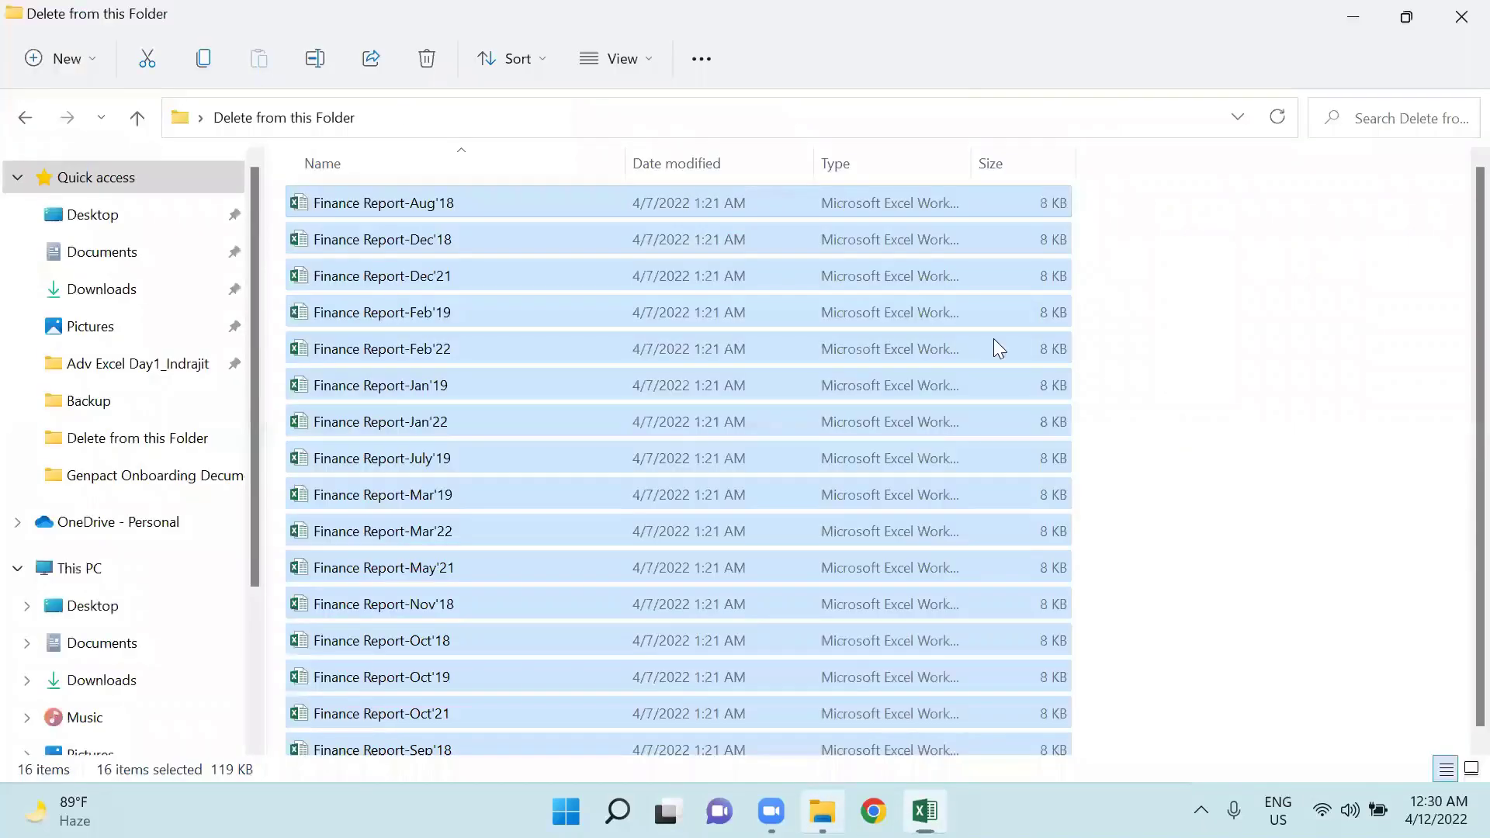
{"action": "left_click", "coordinate": [795, 121]}
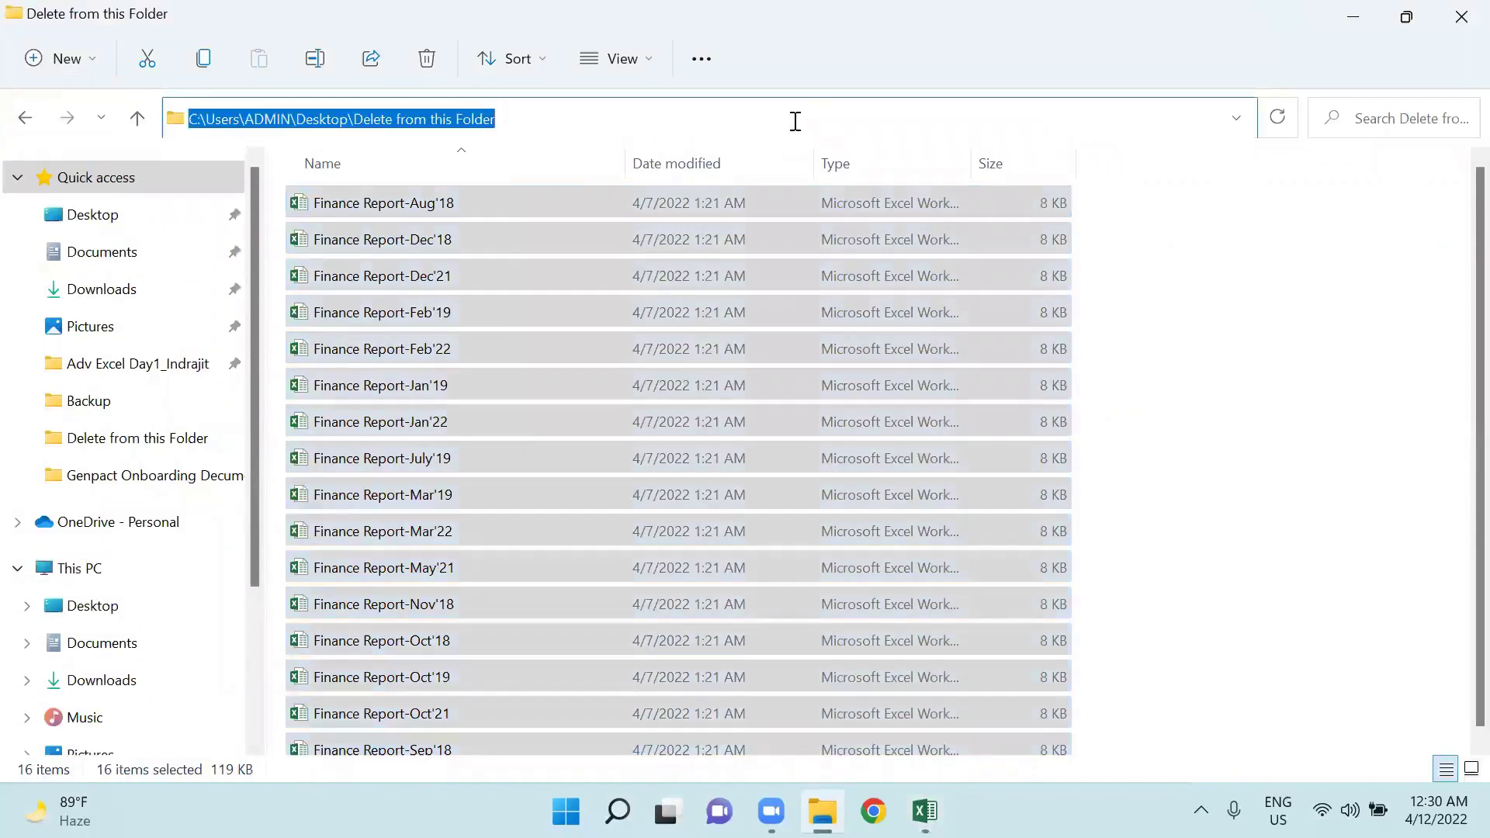
{"action": "left_click", "coordinate": [1228, 236]}
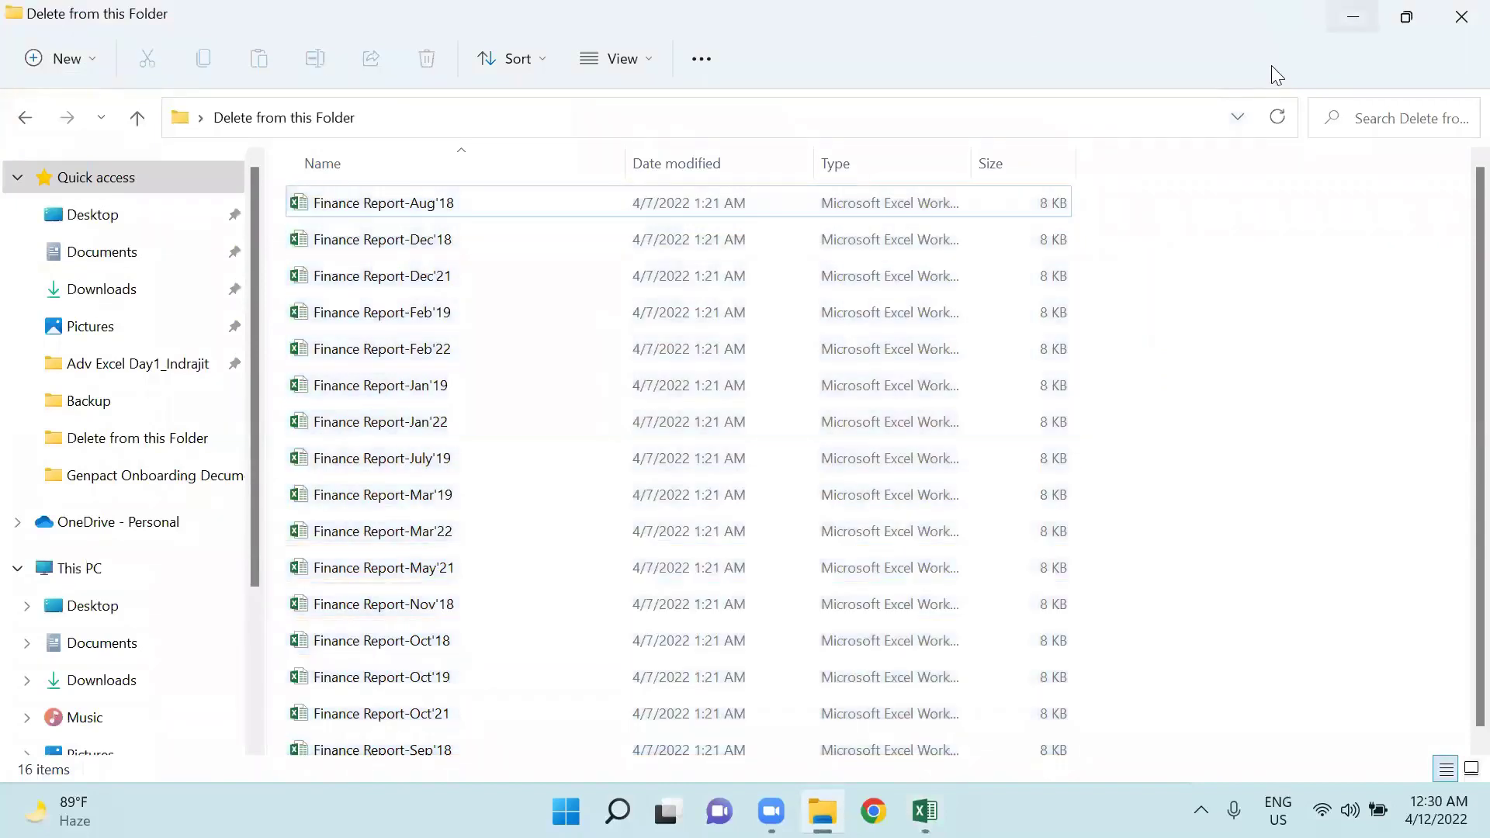
{"action": "left_click", "coordinate": [1353, 16]}
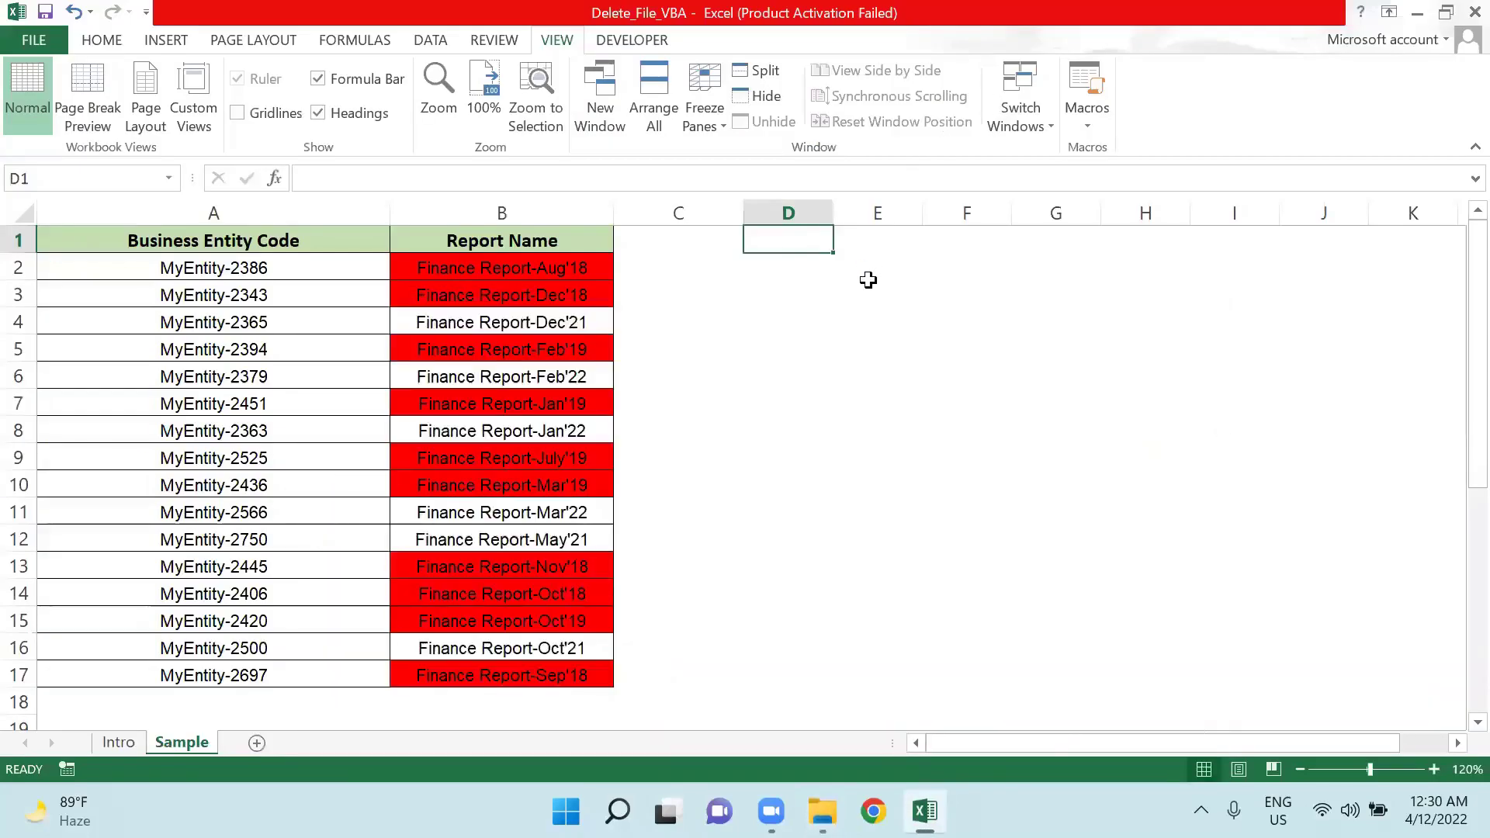
{"action": "type", "text": "C:\\Users\\ADMIN\\Desktop\\Delete from this Folder"}
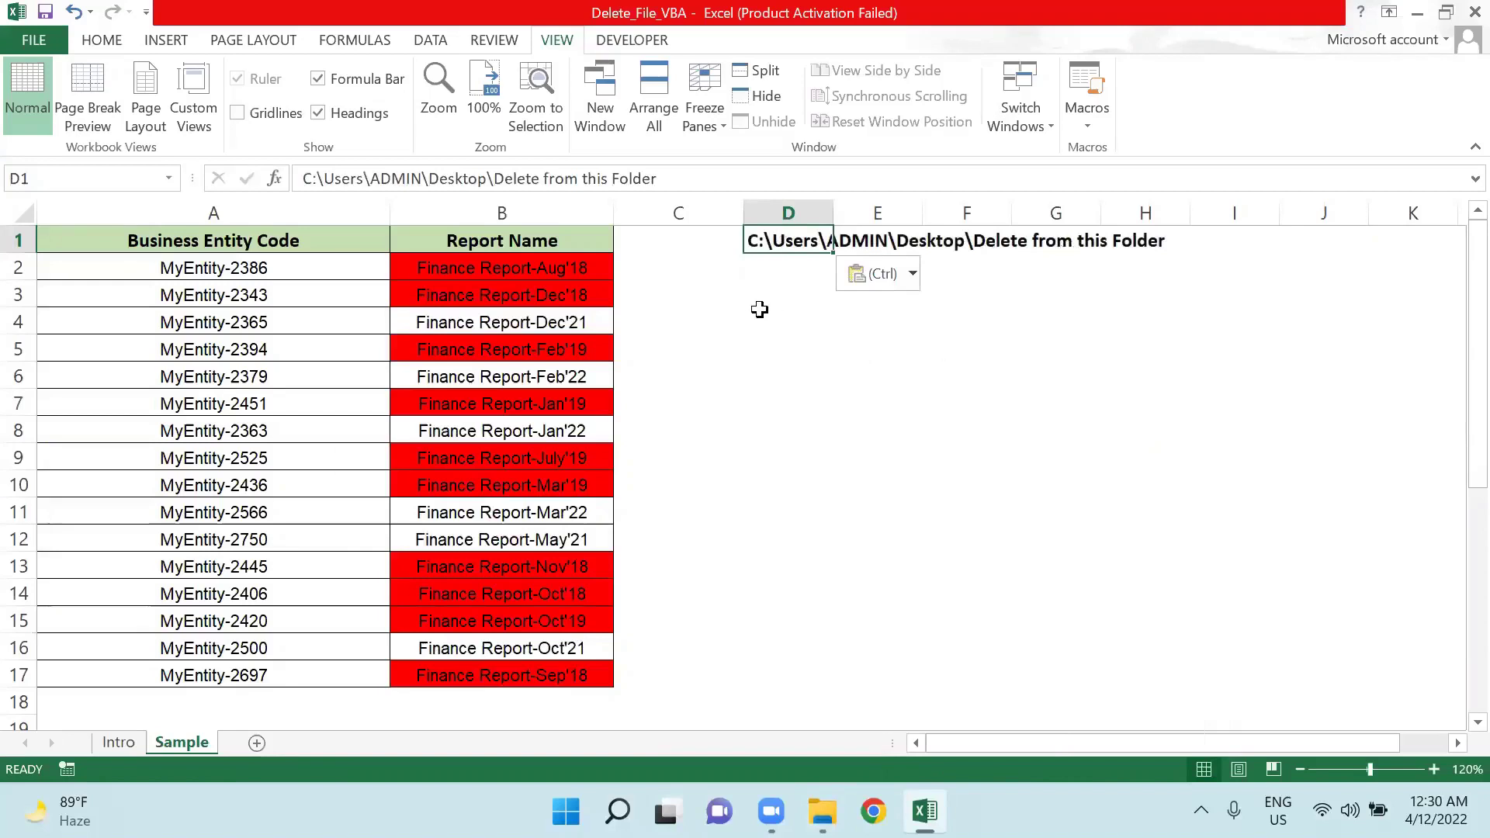
{"action": "left_click", "coordinate": [632, 41]}
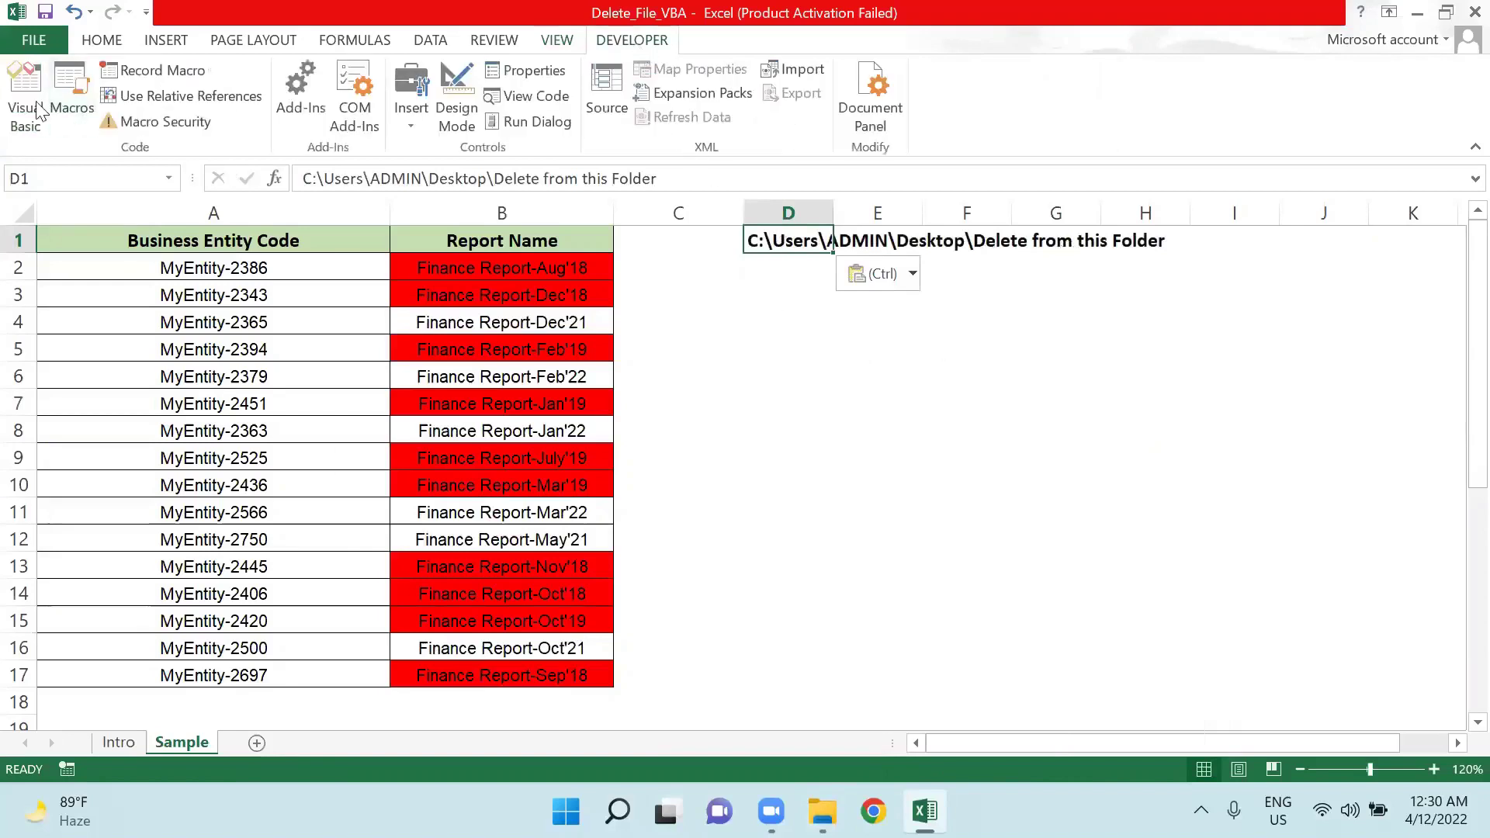
Step: Open the VBA editor and insert a new Module1
{"action": "left_click", "coordinate": [39, 111]}
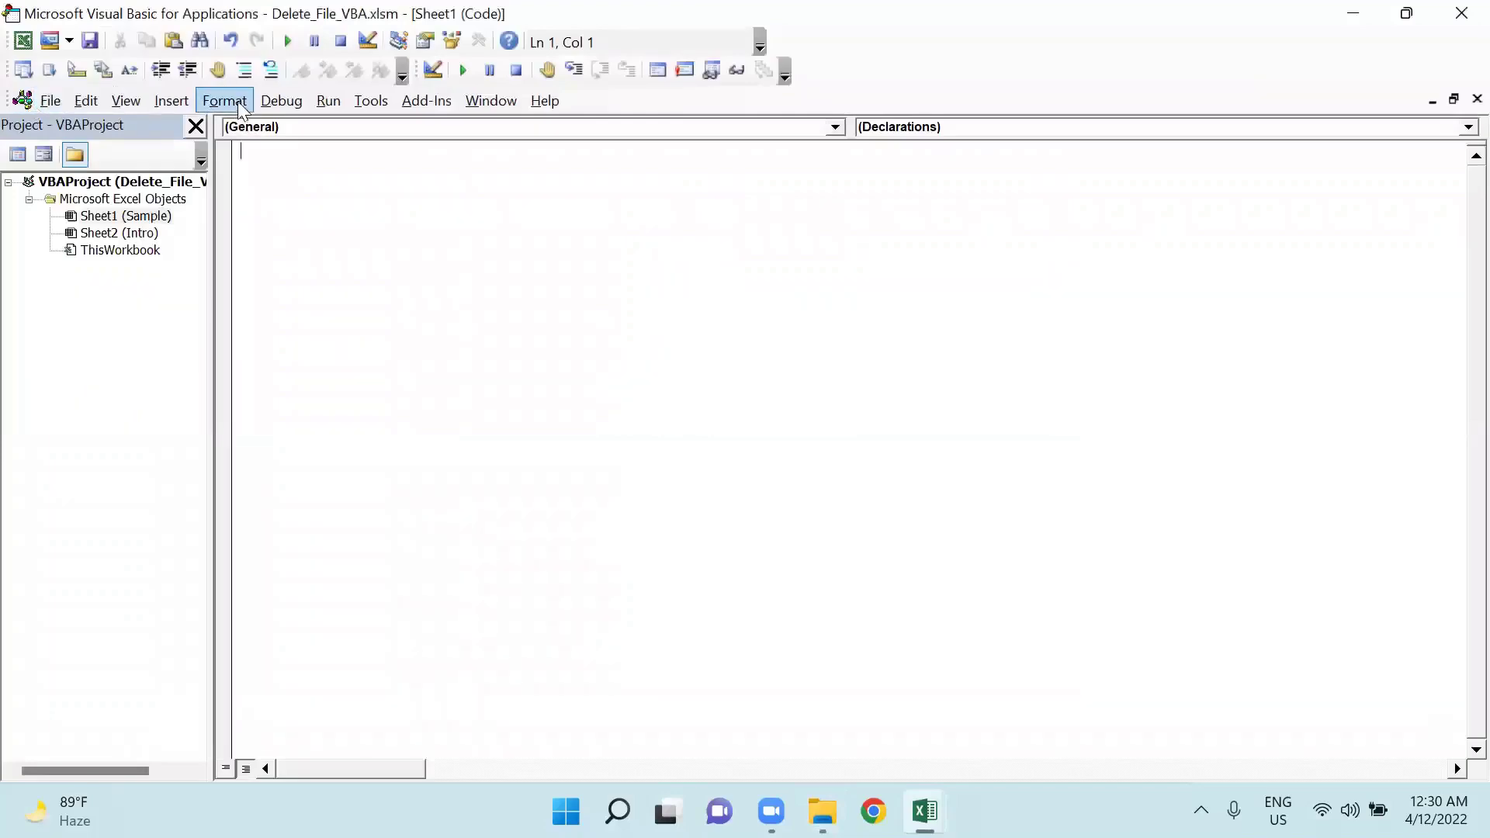
{"action": "left_click", "coordinate": [171, 100]}
{"action": "left_click", "coordinate": [186, 181]}
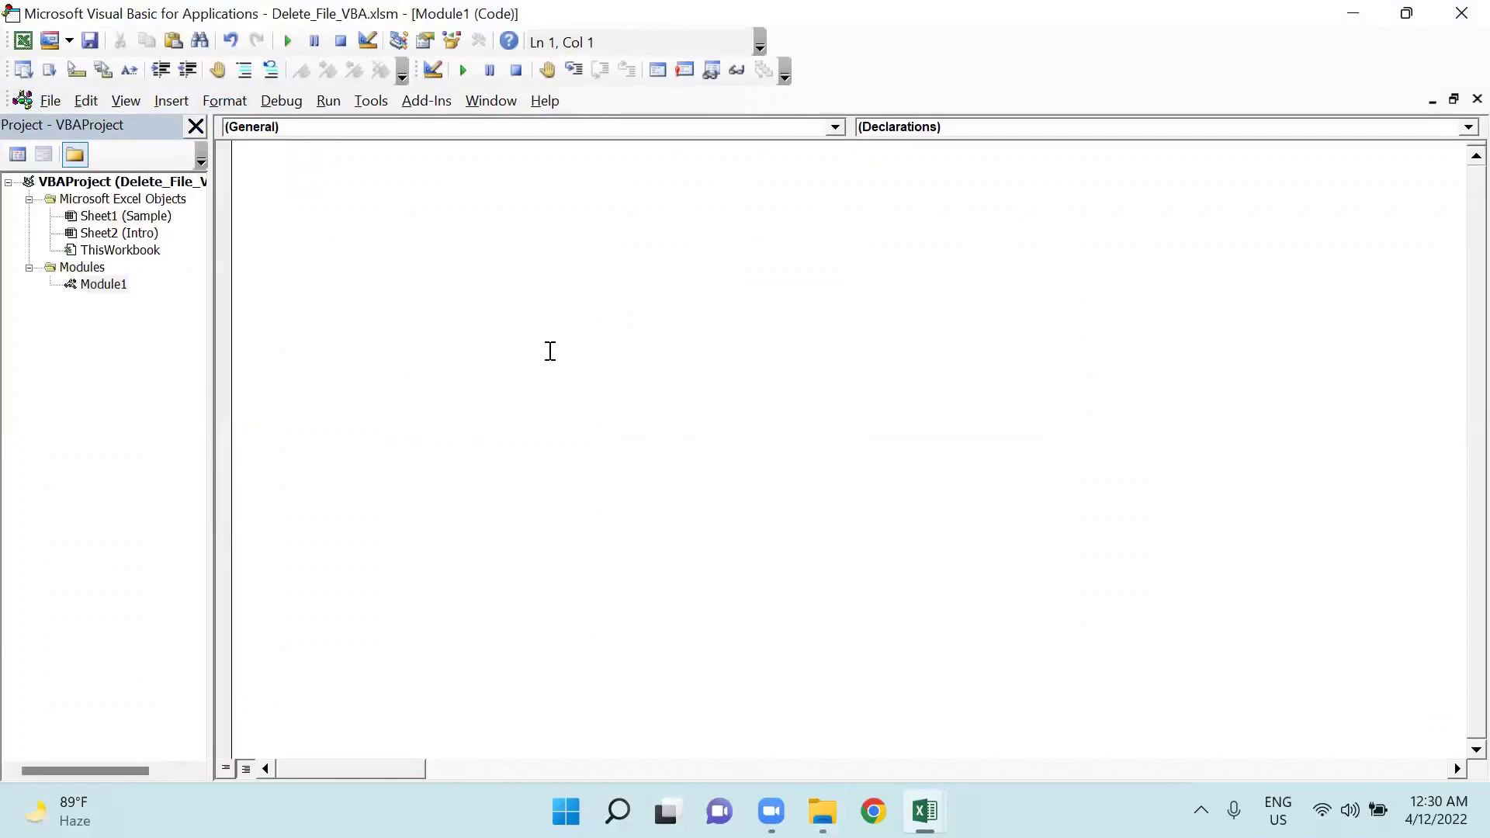
Step: Write an empty Sub Delete_Files_Folder() with End Sub and restore the editor to a smaller window
{"action": "type", "text": "sub Delete_files_Folder"}
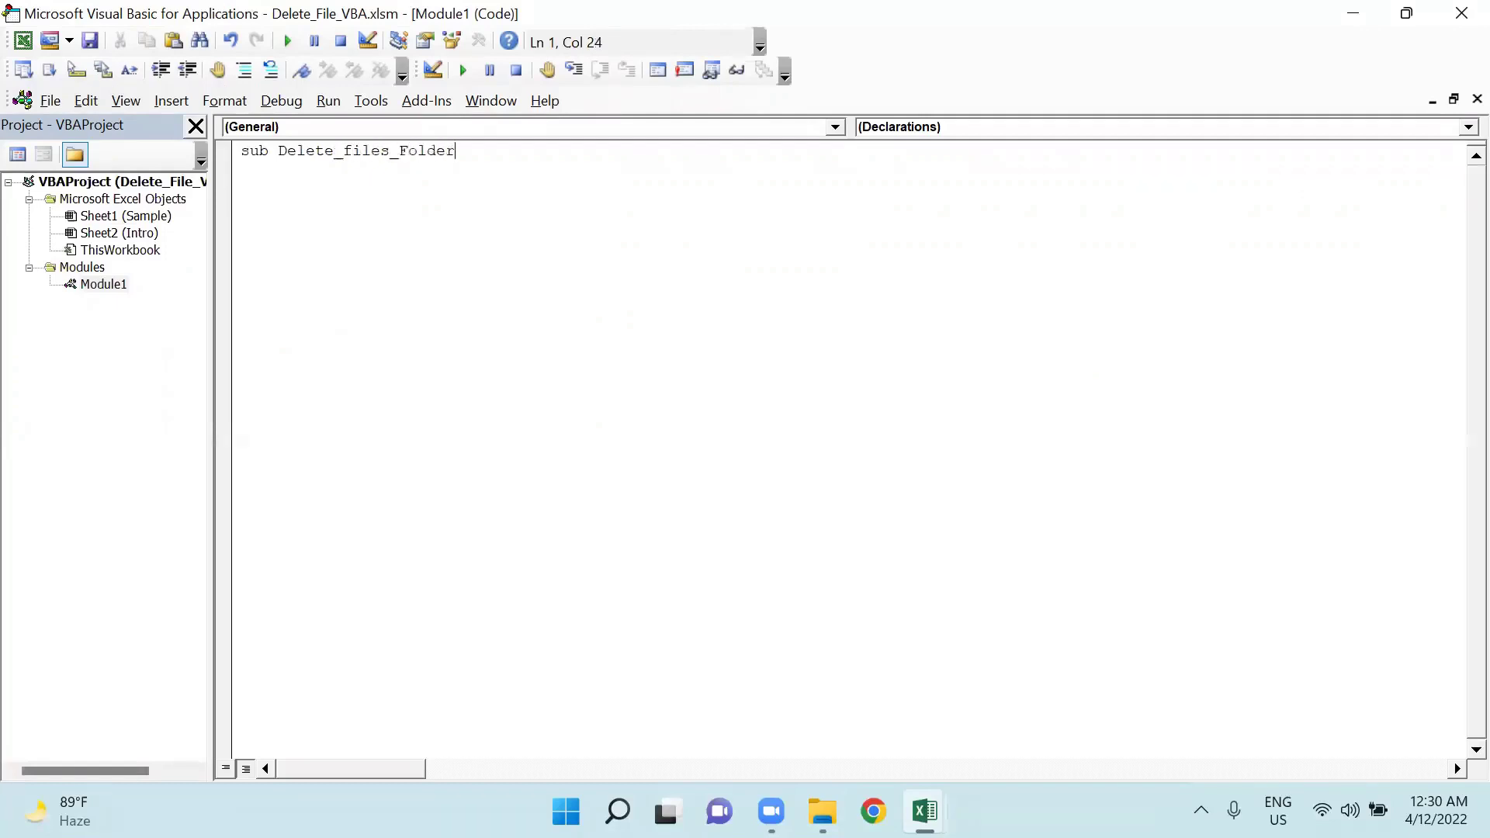
{"action": "key", "text": "ctrl+Left"}
{"action": "key", "text": "Right"}
{"action": "key", "text": "Right"}
{"action": "key", "text": "Right"}
{"action": "key", "text": "Right"}
{"action": "key", "text": "Right"}
{"action": "key", "text": "Right"}
{"action": "key", "text": "Right"}
{"action": "key", "text": "shift+Right"}
{"action": "type", "text": "F"}
{"action": "key", "text": "End"}
{"action": "key", "text": "Return"}
{"action": "key", "text": "Return"}
{"action": "key", "text": "Return"}
{"action": "key", "text": "Return"}
{"action": "key", "text": "Return"}
{"action": "key", "text": "Up"}
{"action": "key", "text": "Up"}
{"action": "key", "text": "Up"}
{"action": "key", "text": "Up"}
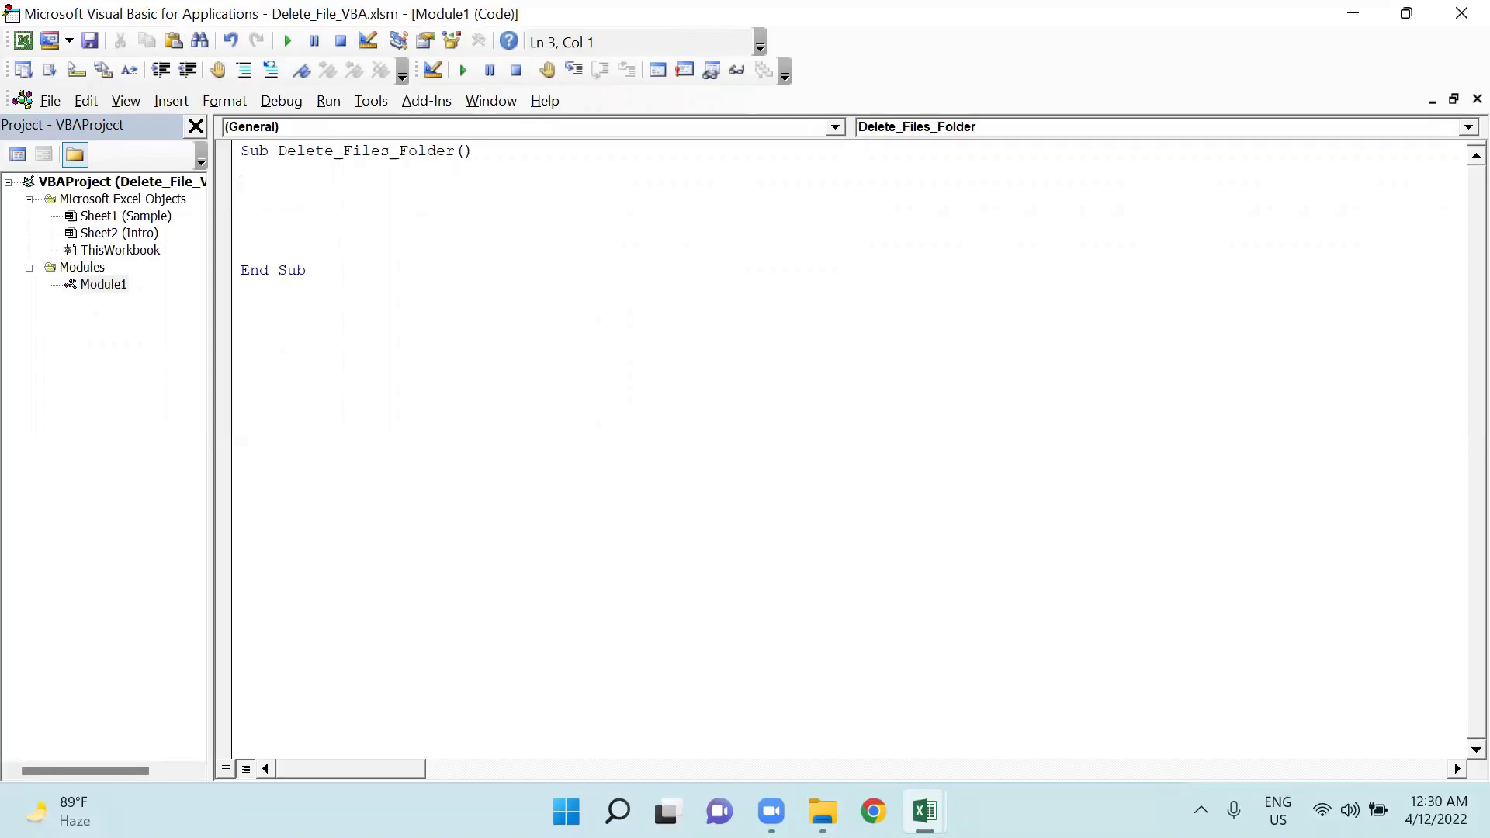
{"action": "key", "text": "super+Down"}
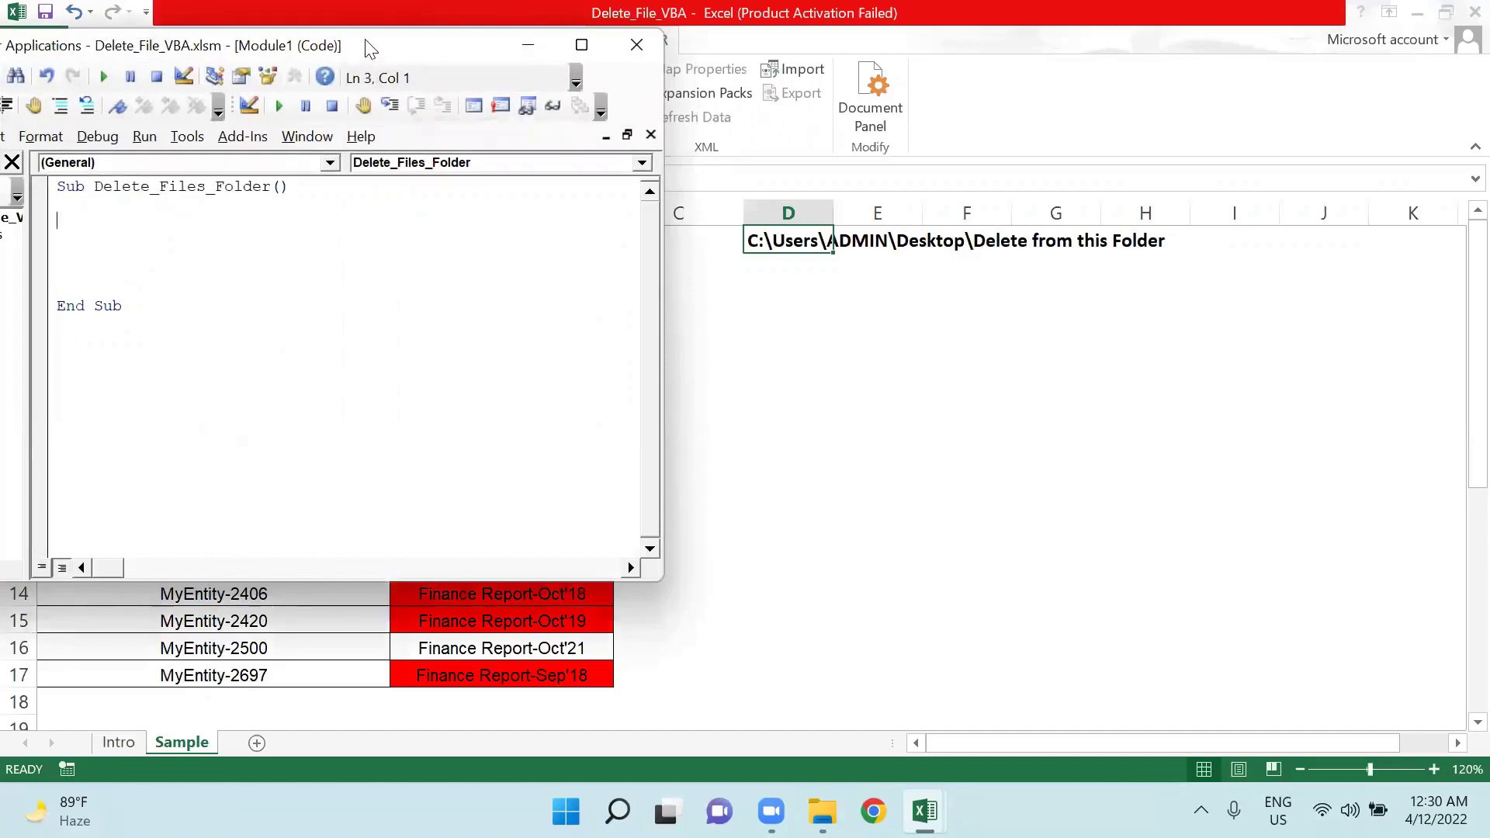
Step: Declare r As Range, MyRange As Range, Path As String and ws As Worksheet
{"action": "left_click_drag", "start_coordinate": [371, 48], "coordinate": [688, 112]}
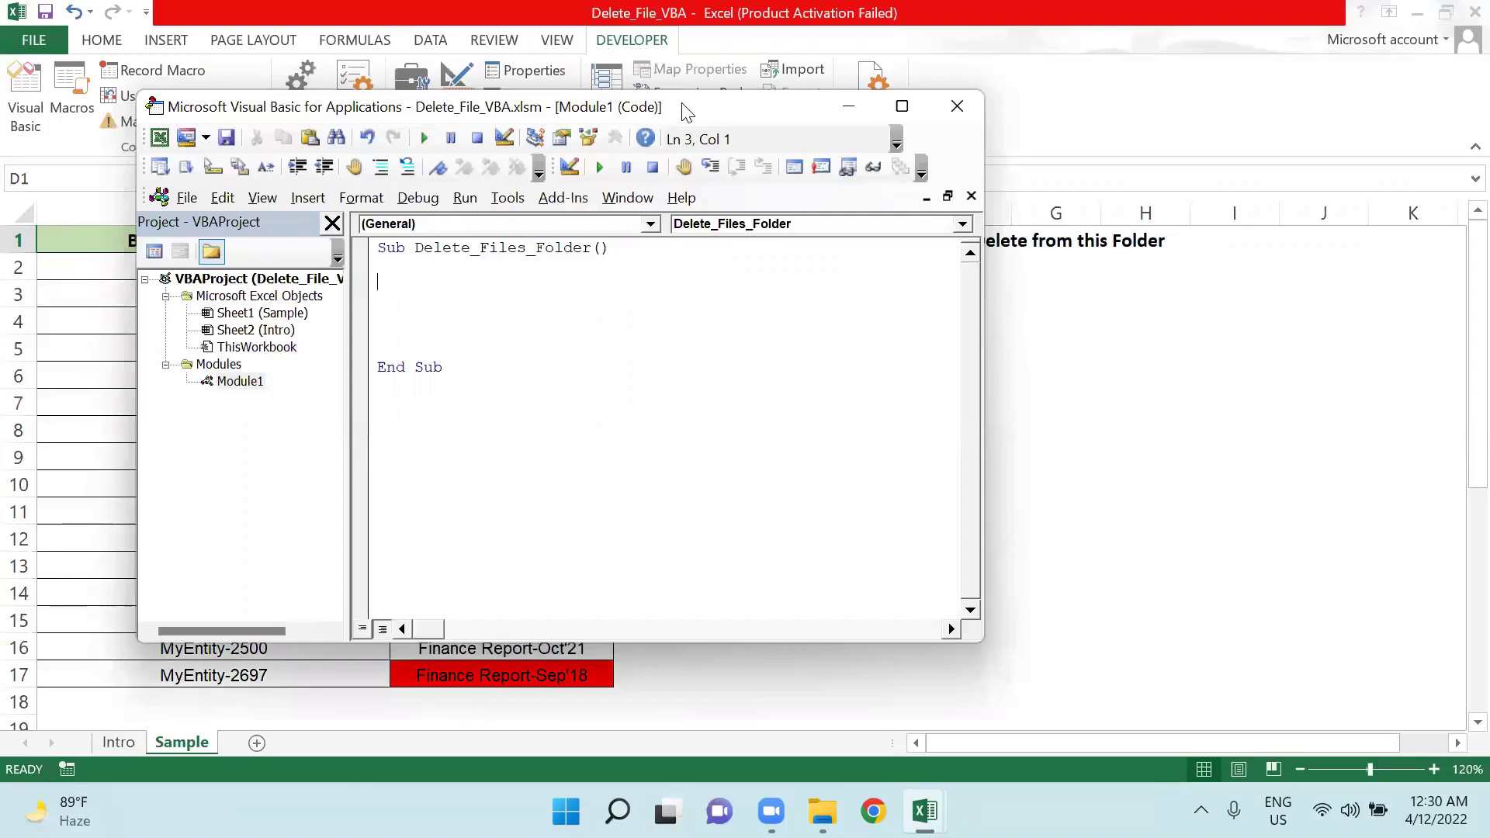
{"action": "type", "text": "dimr a"}
{"action": "type", "text": "s ra"}
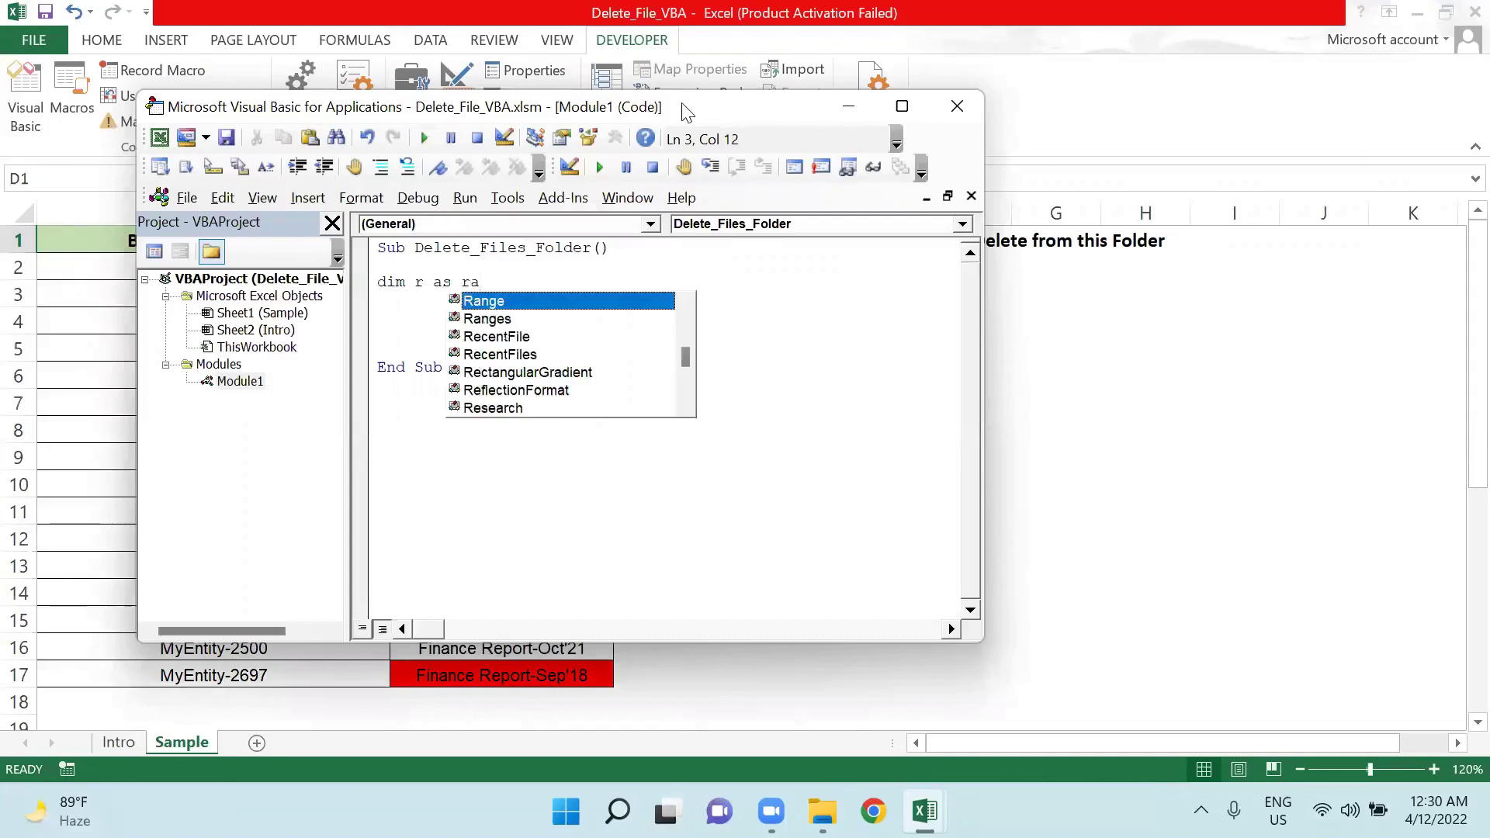
{"action": "type", "text": "nge"}
{"action": "key", "text": "Return"}
{"action": "type", "text": "dim MyRange as ran"}
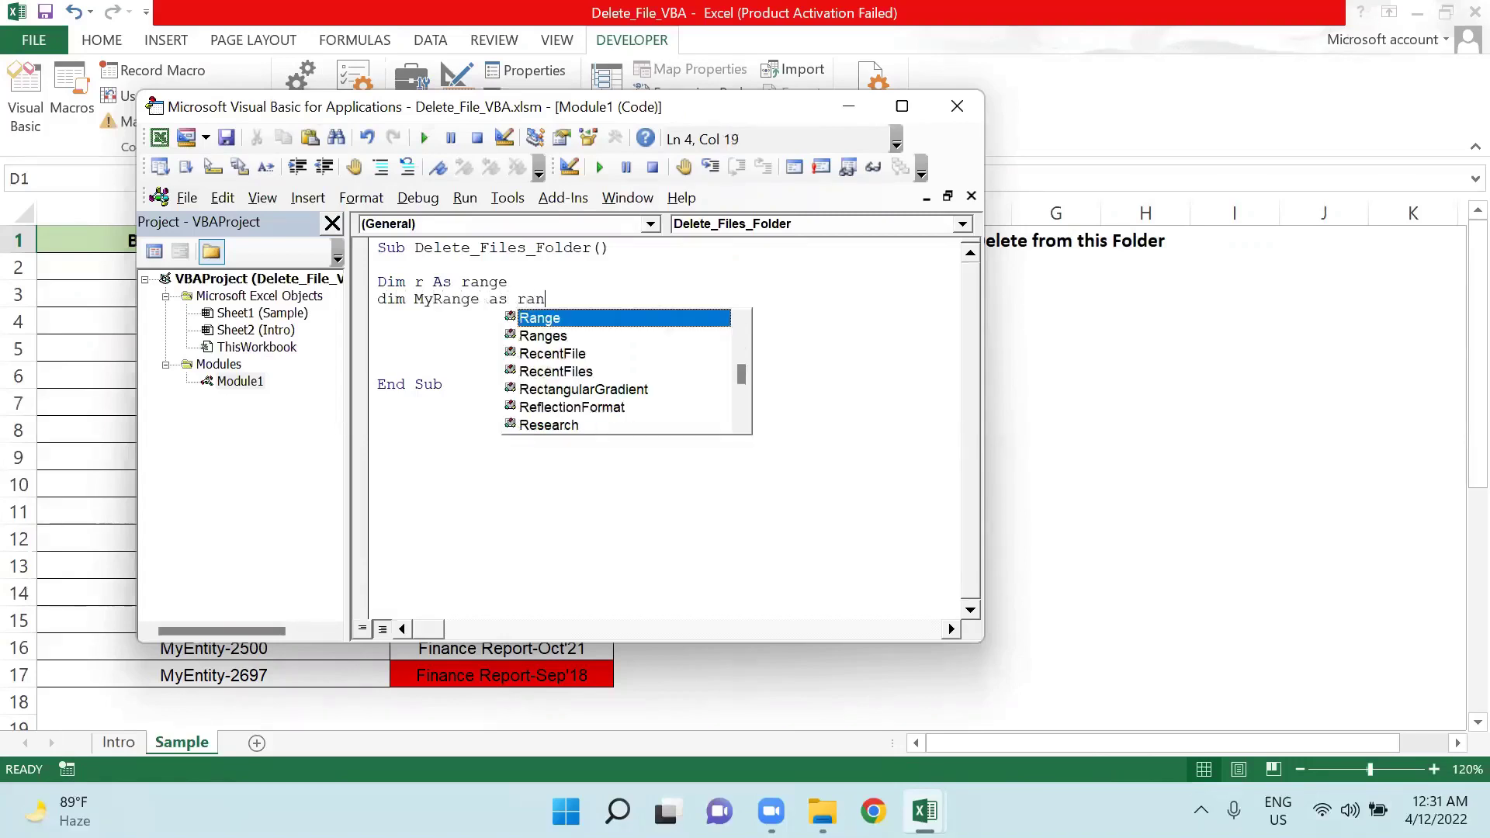
{"action": "type", "text": "ge"}
{"action": "key", "text": "Return"}
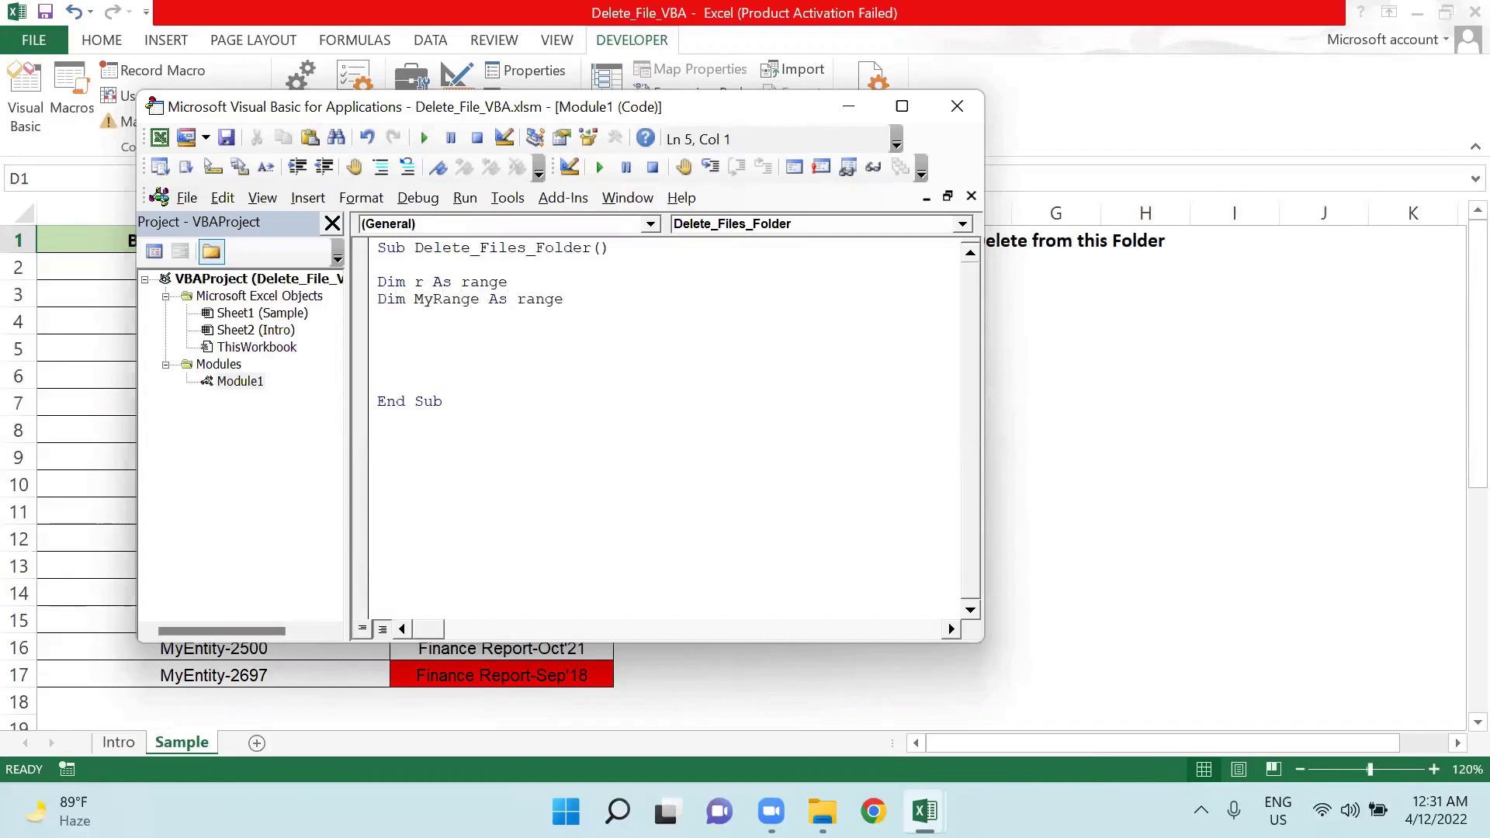
{"action": "type", "text": "dim Path as Stri"}
{"action": "key", "text": "Tab"}
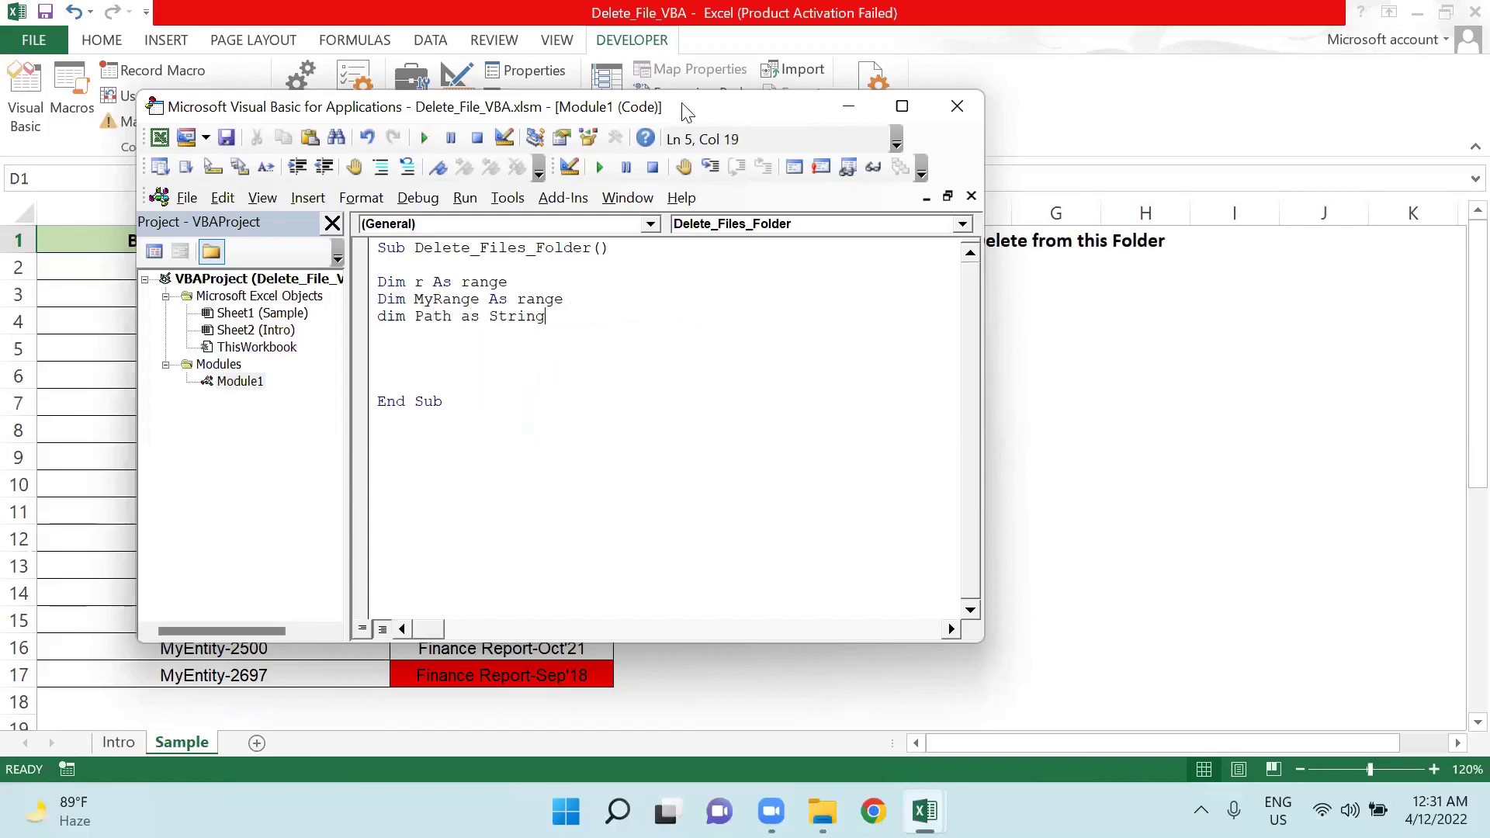
{"action": "key", "text": "Return"}
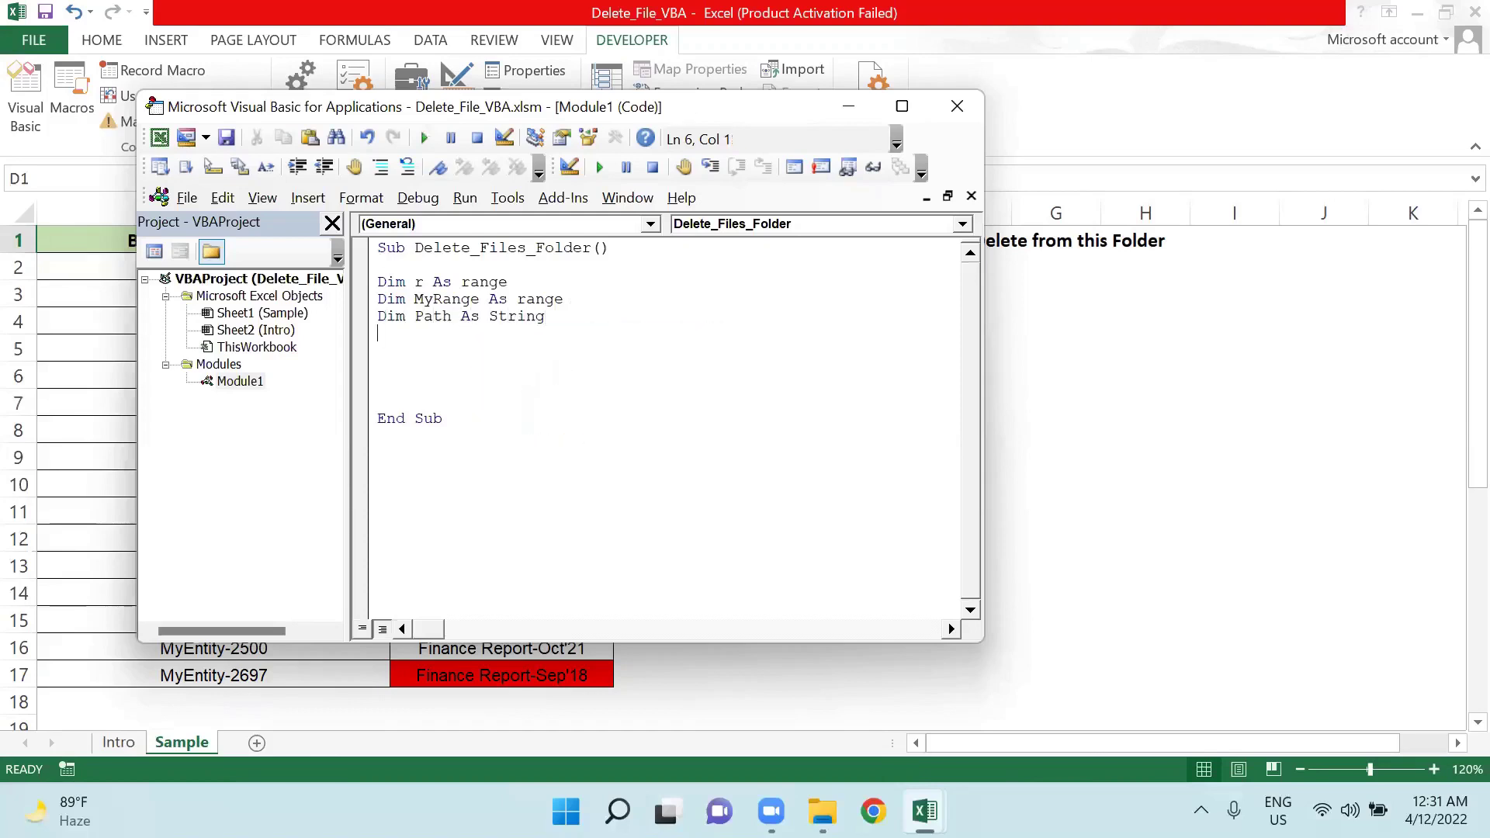
{"action": "type", "text": "dim ws as work"}
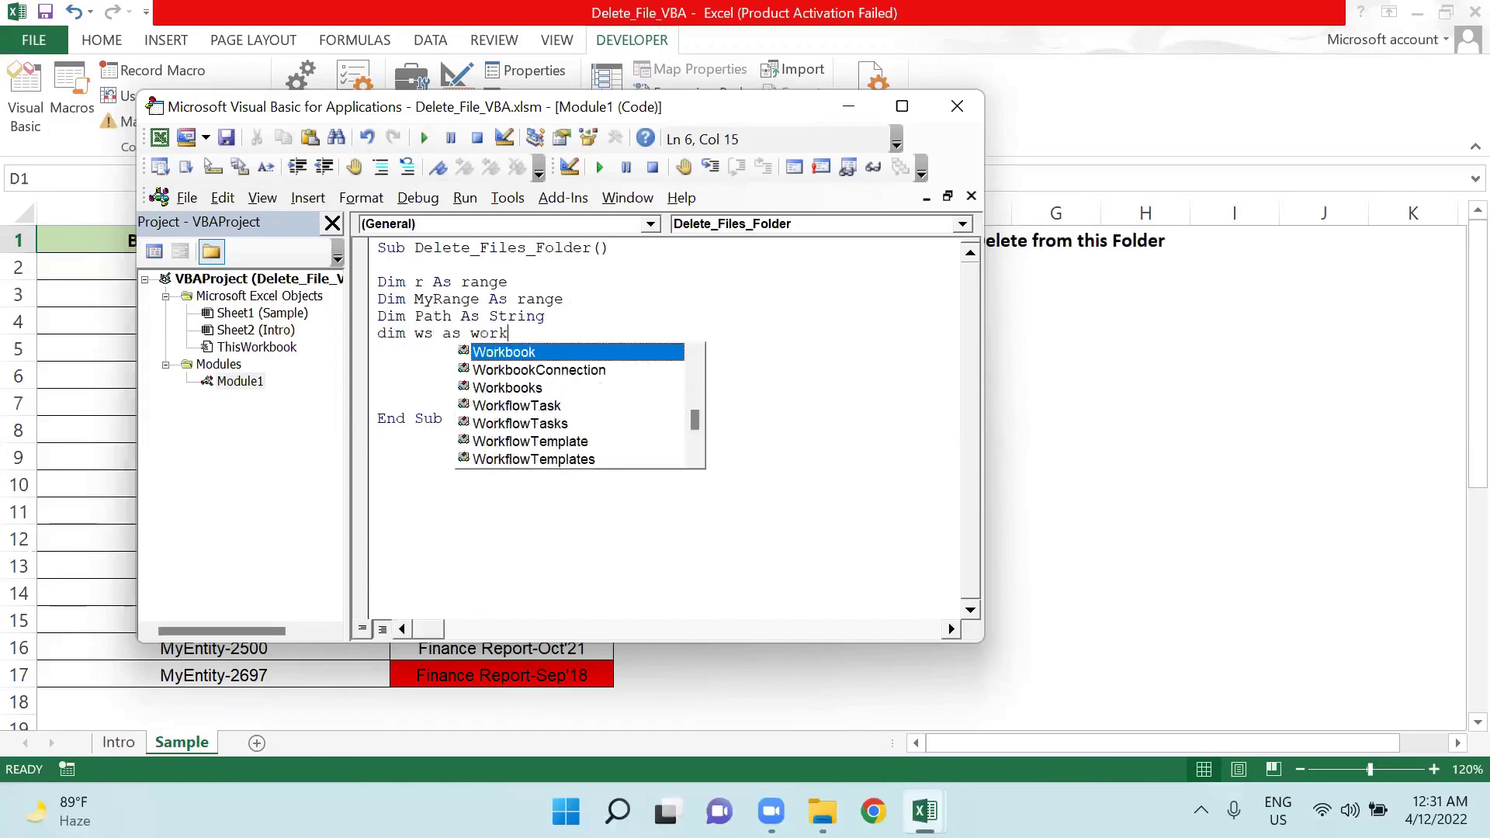
{"action": "type", "text": "she"}
{"action": "key", "text": "Tab"}
{"action": "key", "text": "Return"}
{"action": "key", "text": "Return"}
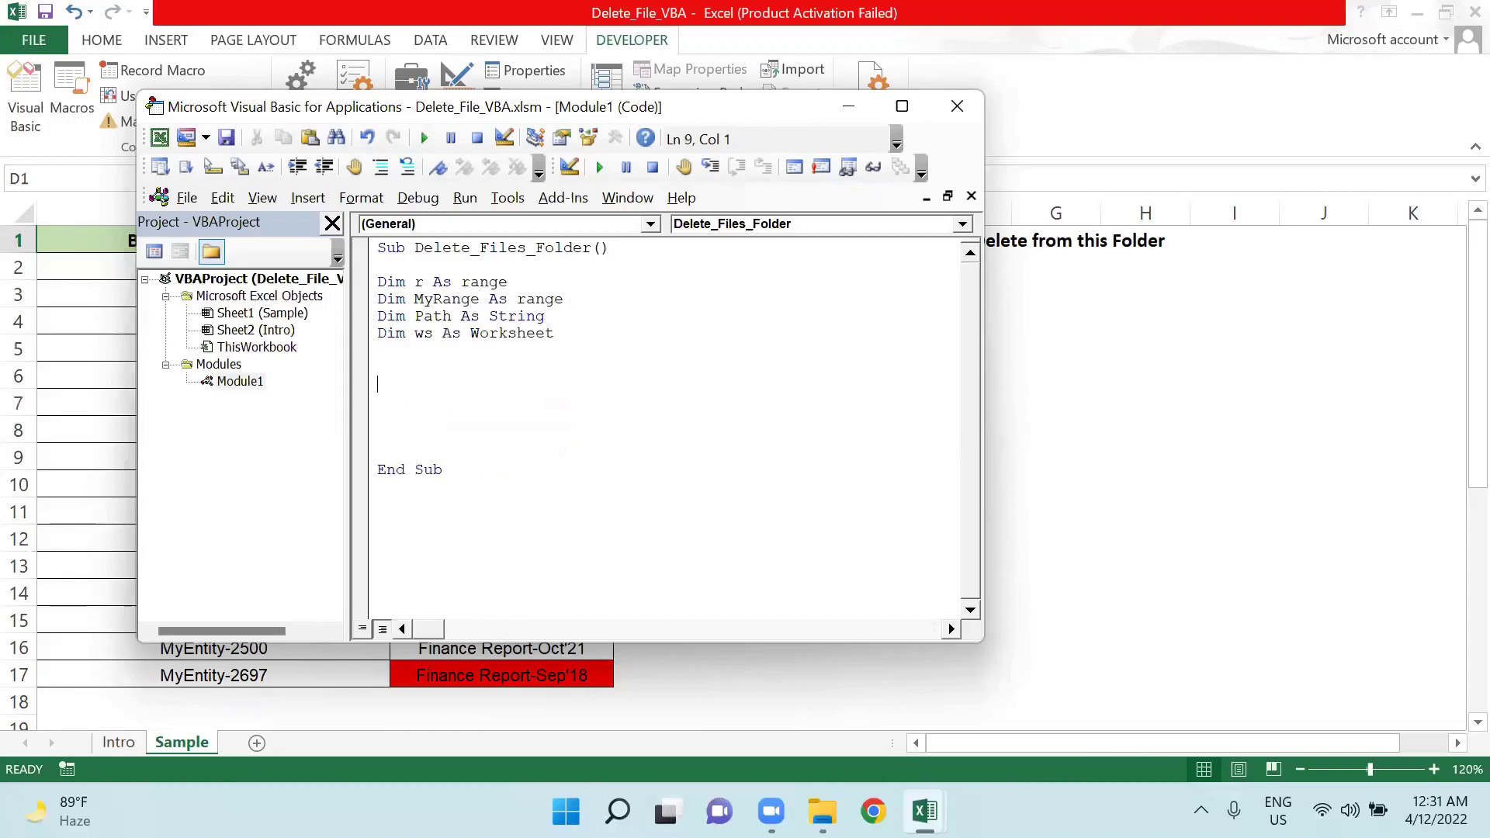
Step: Confirm the sheet name, then add wsS = Sheets("Sample") and start a LastRow line
{"action": "key", "text": "Up"}
{"action": "key", "text": "Up"}
{"action": "key", "text": "shift+End"}
{"action": "key", "text": "Down"}
{"action": "key", "text": "Down"}
{"action": "type", "text": "wsS= Sheets()"}
{"action": "key", "text": "alt+F11"}
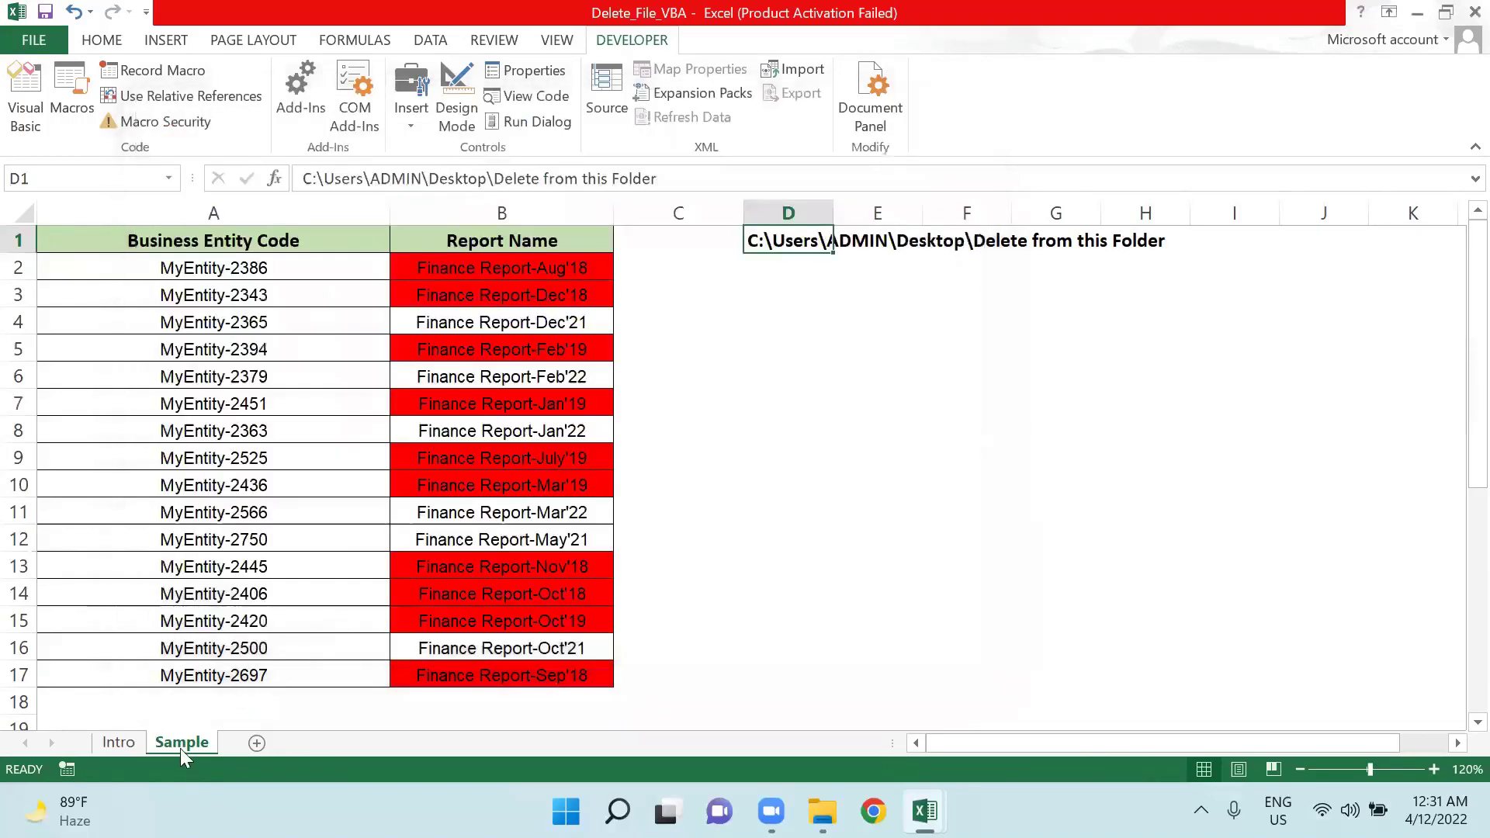
{"action": "double_click", "coordinate": [180, 748]}
{"action": "key", "text": "Return"}
{"action": "key", "text": "alt+Tab"}
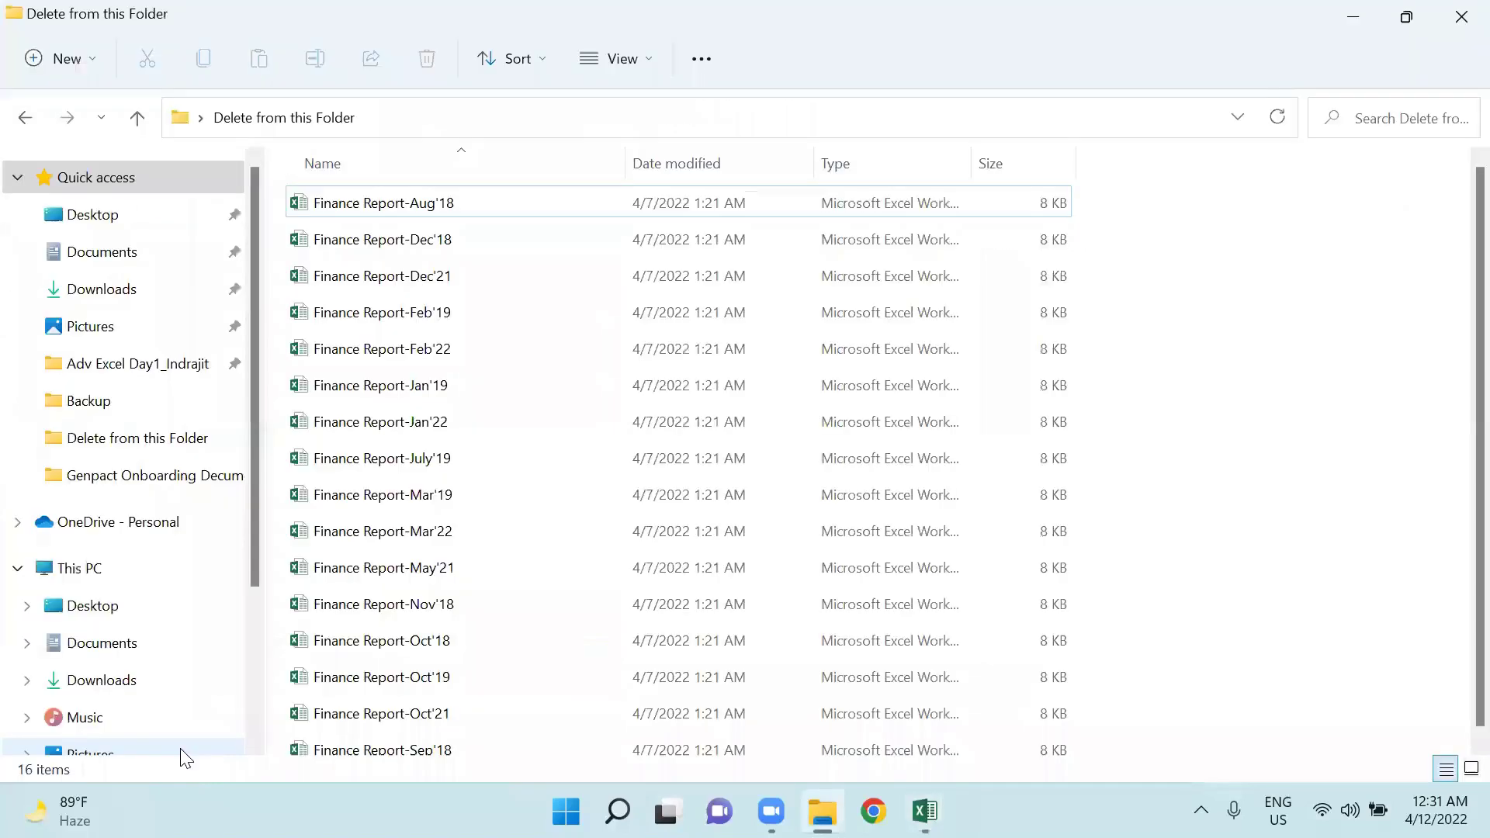
{"action": "key", "text": "alt+Tab"}
{"action": "type", "text": "\"Sample\")"}
{"action": "key", "text": "Return"}
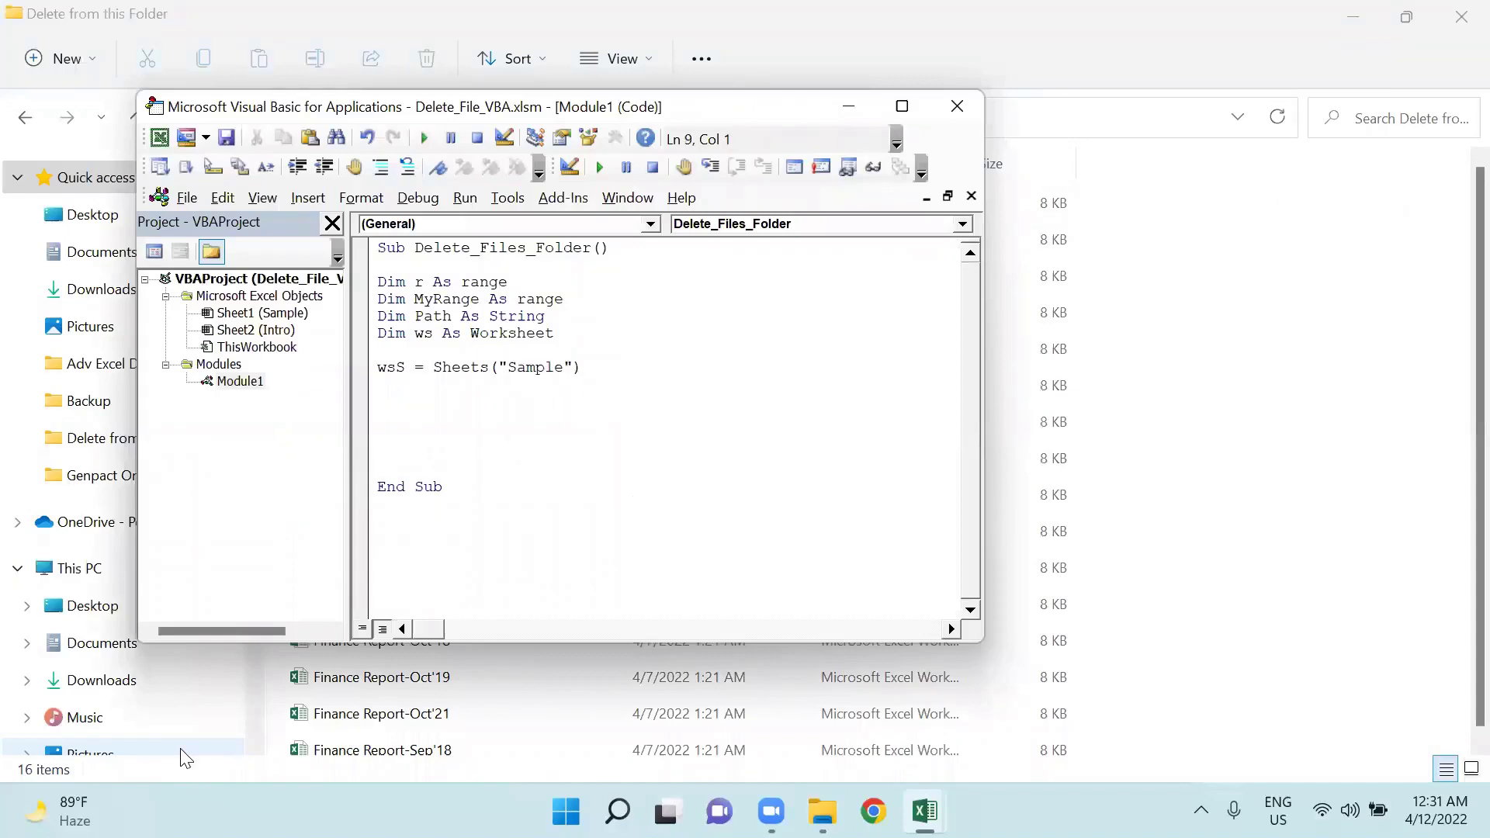
{"action": "key", "text": "Return"}
{"action": "type", "text": "LastRow"}
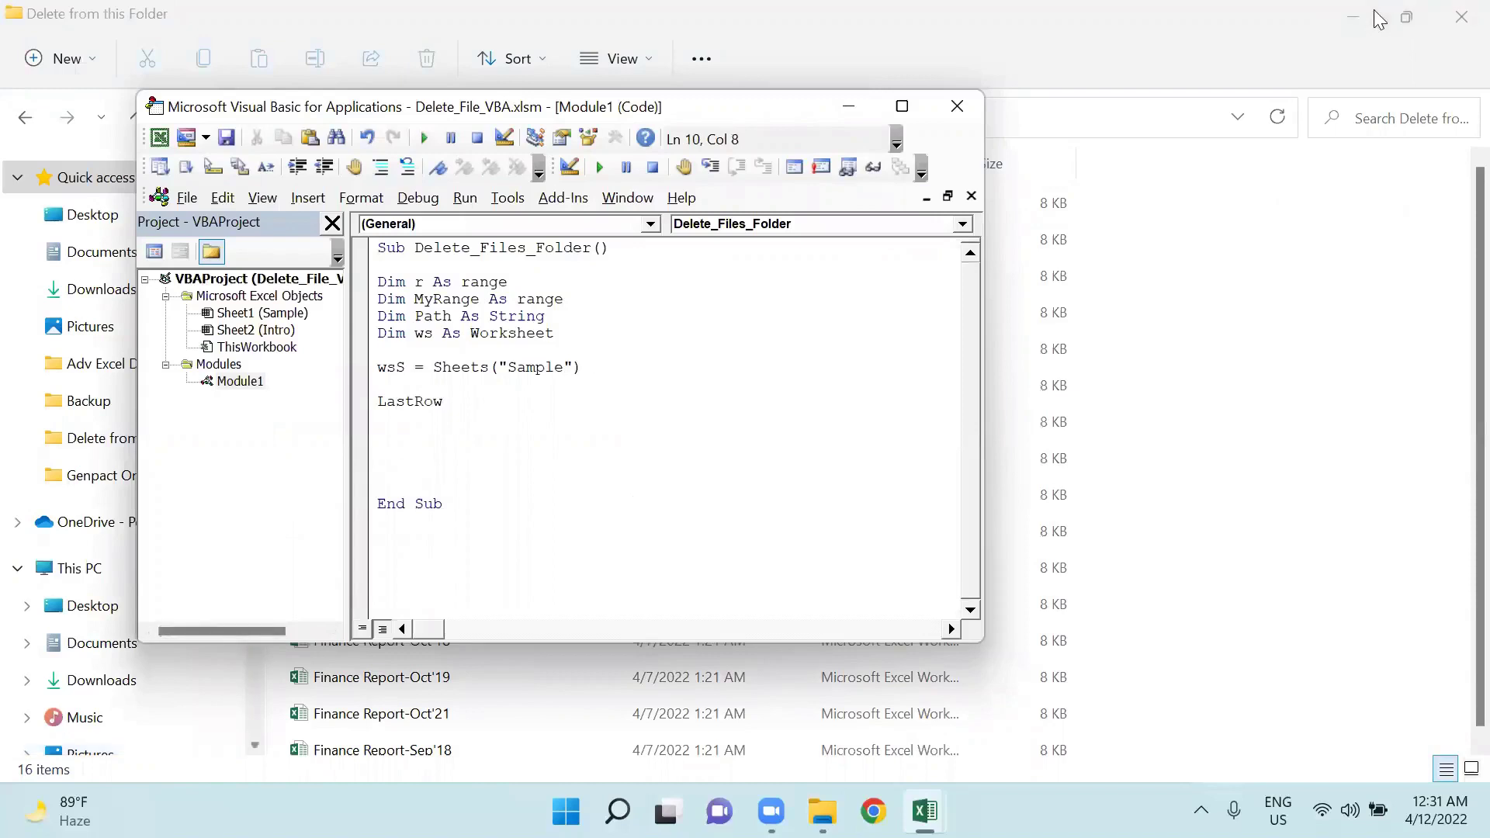
Step: Complete LastRow = wsS.Cells(Rows.Count, 1).End(xlUp).Row
{"action": "left_click", "coordinate": [1358, 29]}
{"action": "left_click", "coordinate": [1357, 29]}
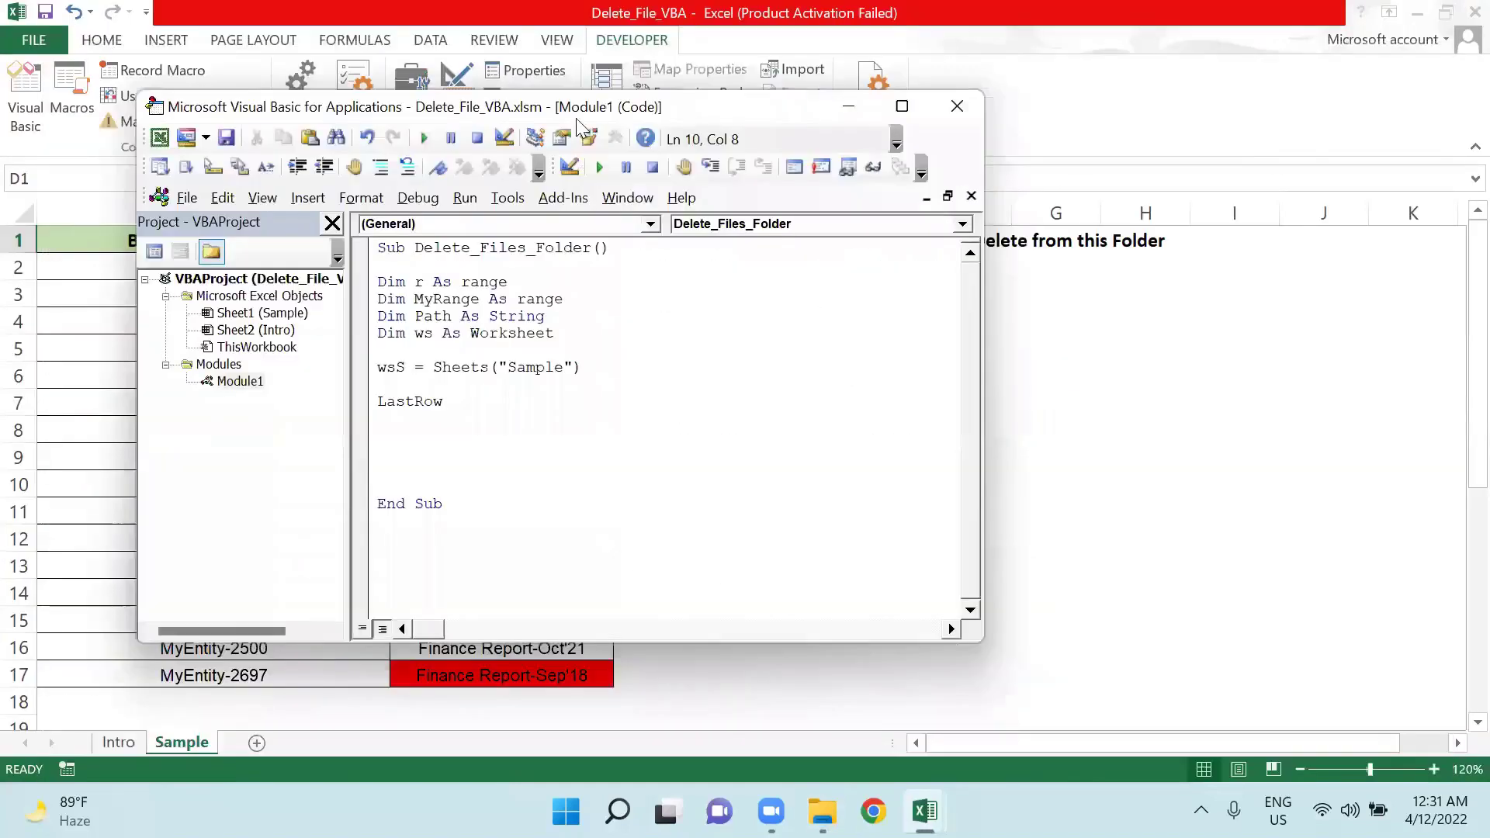
{"action": "left_click_drag", "start_coordinate": [578, 114], "coordinate": [897, 62]}
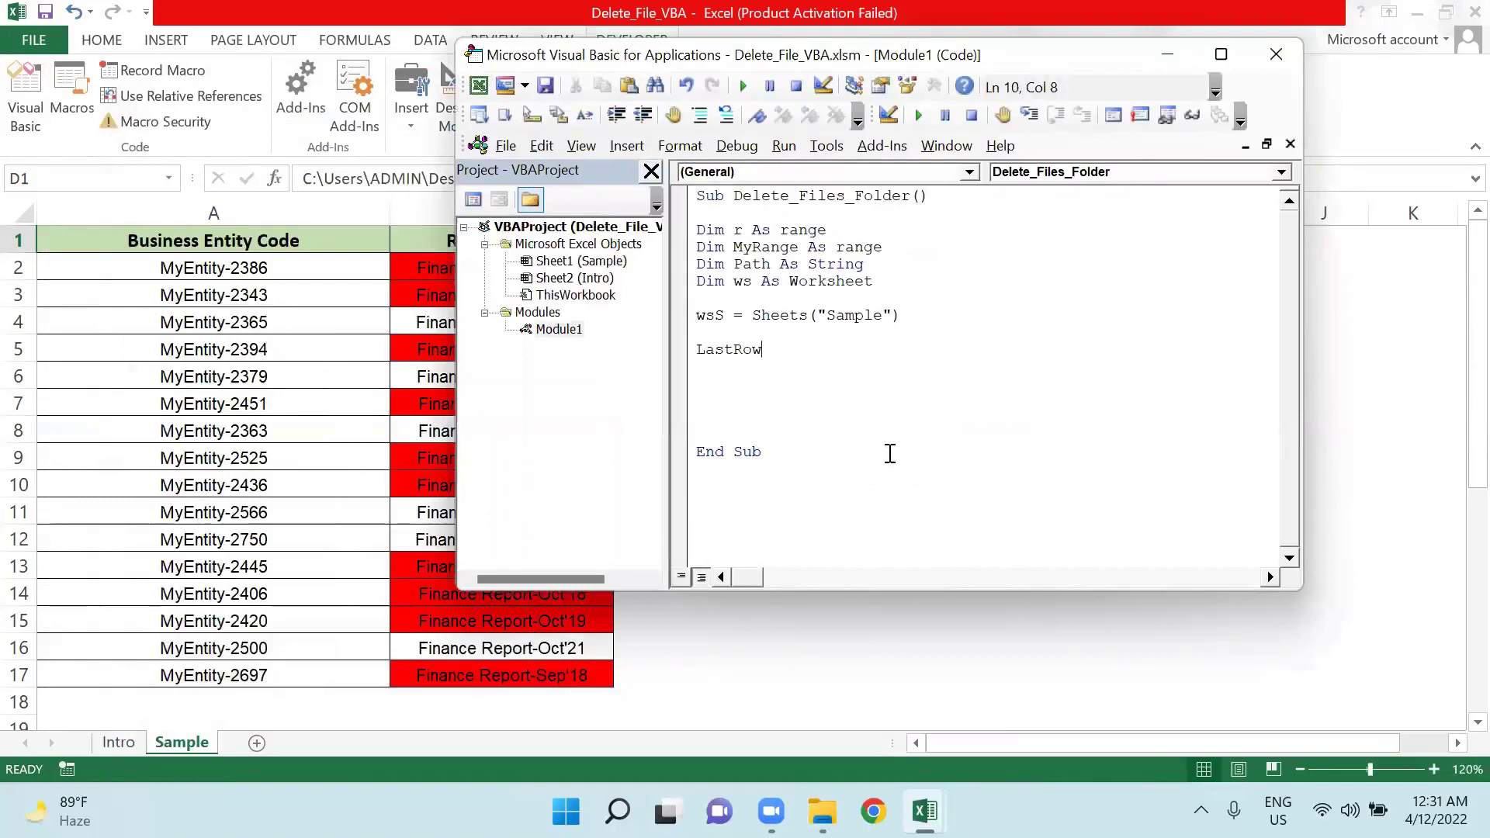
{"action": "type", "text": "= "}
{"action": "type", "text": "wsS.cells(row"}
{"action": "type", "text": "s.co"}
{"action": "key", "text": "Tab"}
{"action": "type", "text": ",1).end(xlup).row"}
{"action": "key", "text": "Return"}
{"action": "key", "text": "Return"}
{"action": "key", "text": "Return"}
Step: Remove the blank line above LastRow and prefix the wsS assignment with Set
{"action": "left_click", "coordinate": [696, 349]}
{"action": "key", "text": "Down"}
{"action": "key", "text": "Down"}
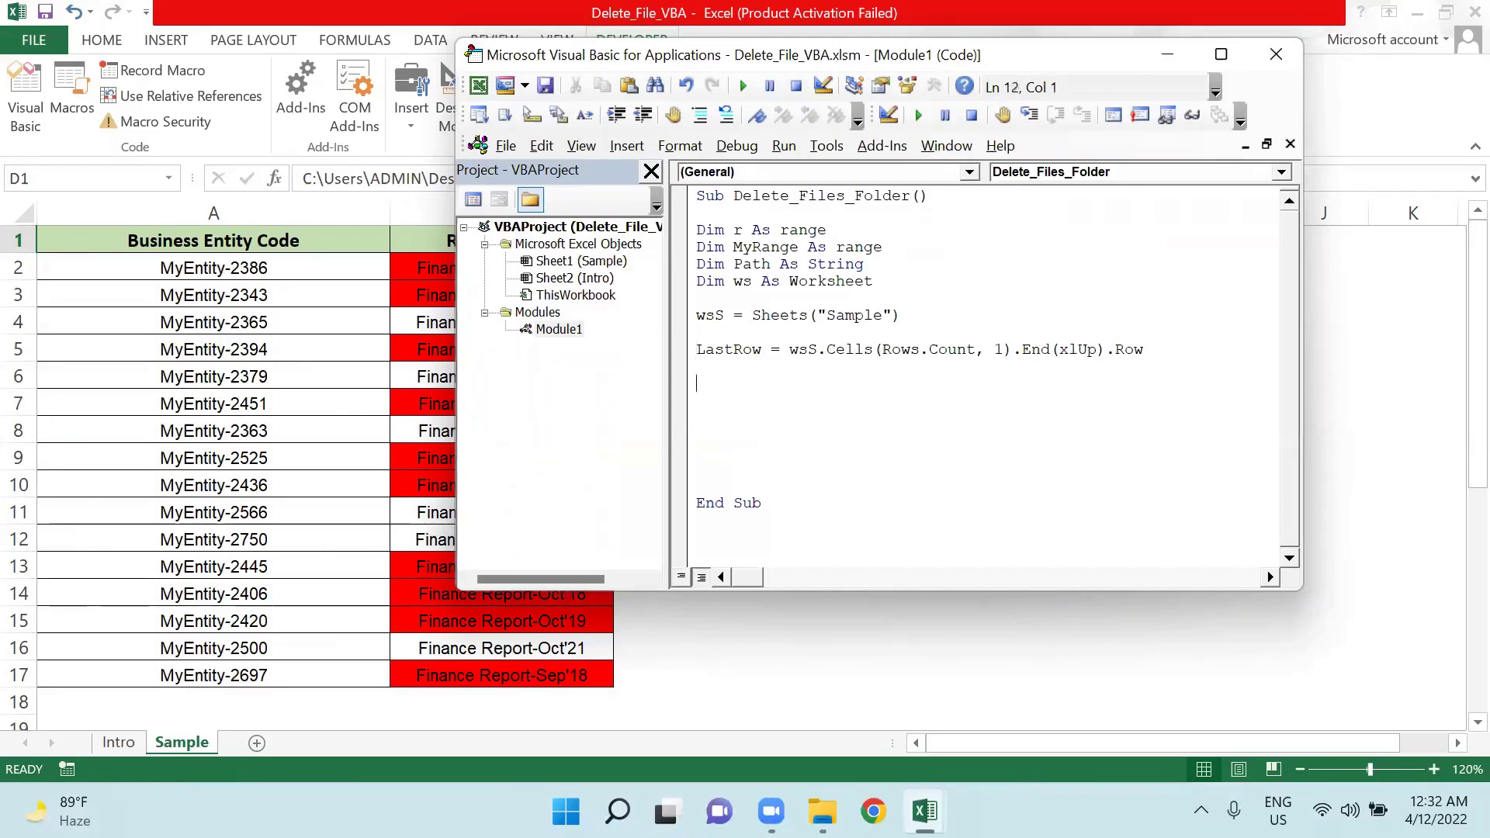
{"action": "key", "text": "Up"}
{"action": "key", "text": "Up"}
{"action": "key", "text": "Up"}
{"action": "key", "text": "Up"}
{"action": "key", "text": "Up"}
{"action": "key", "text": "Up"}
{"action": "key", "text": "Up"}
{"action": "key", "text": "Up"}
{"action": "key", "text": "ctrl+shift+Right"}
{"action": "key", "text": "shift+Left"}
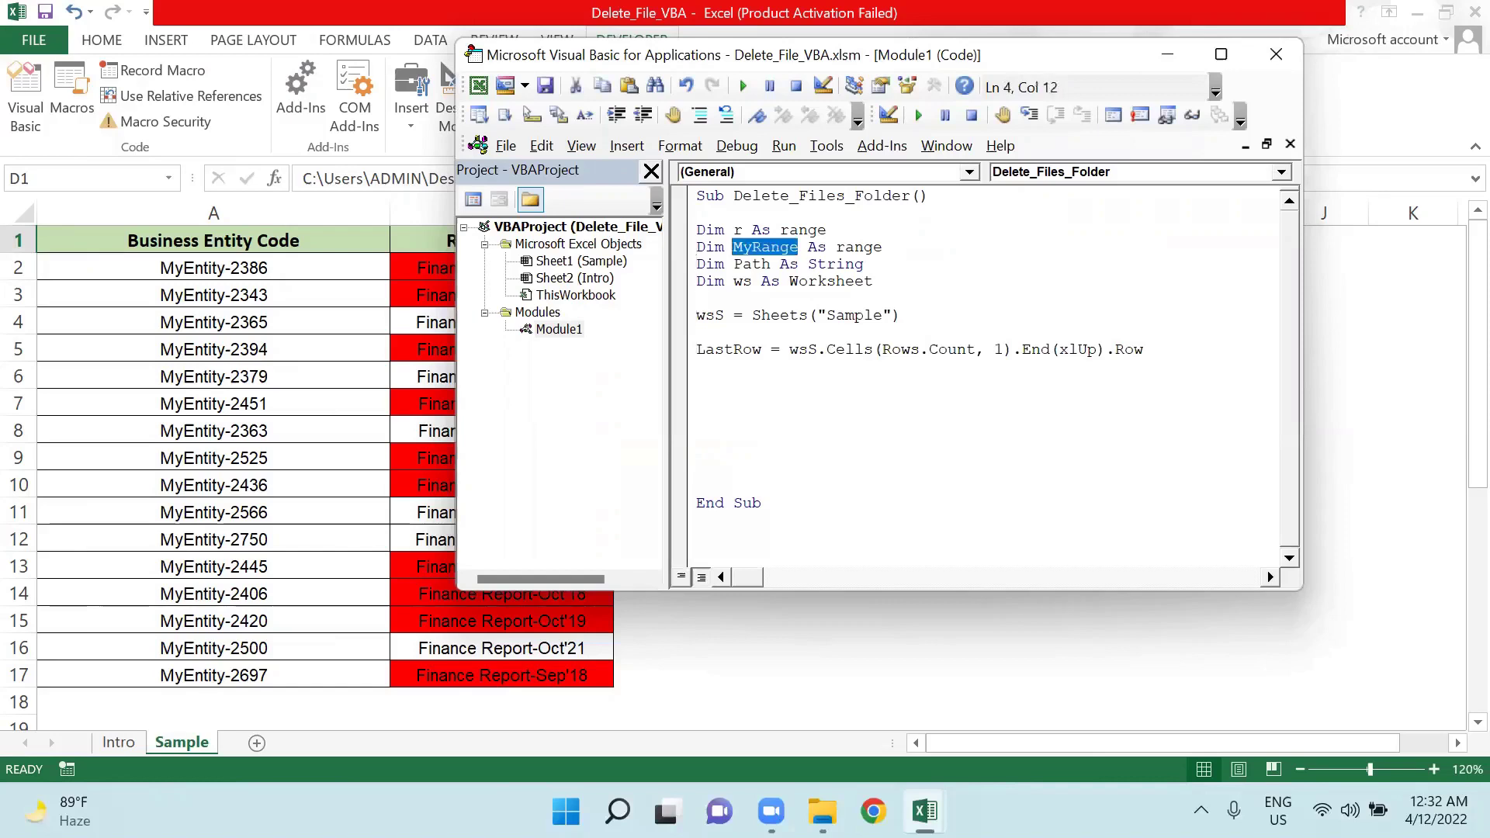
{"action": "key", "text": "Down"}
{"action": "key", "text": "Down"}
{"action": "key", "text": "Down"}
{"action": "key", "text": "Down"}
{"action": "key", "text": "Down"}
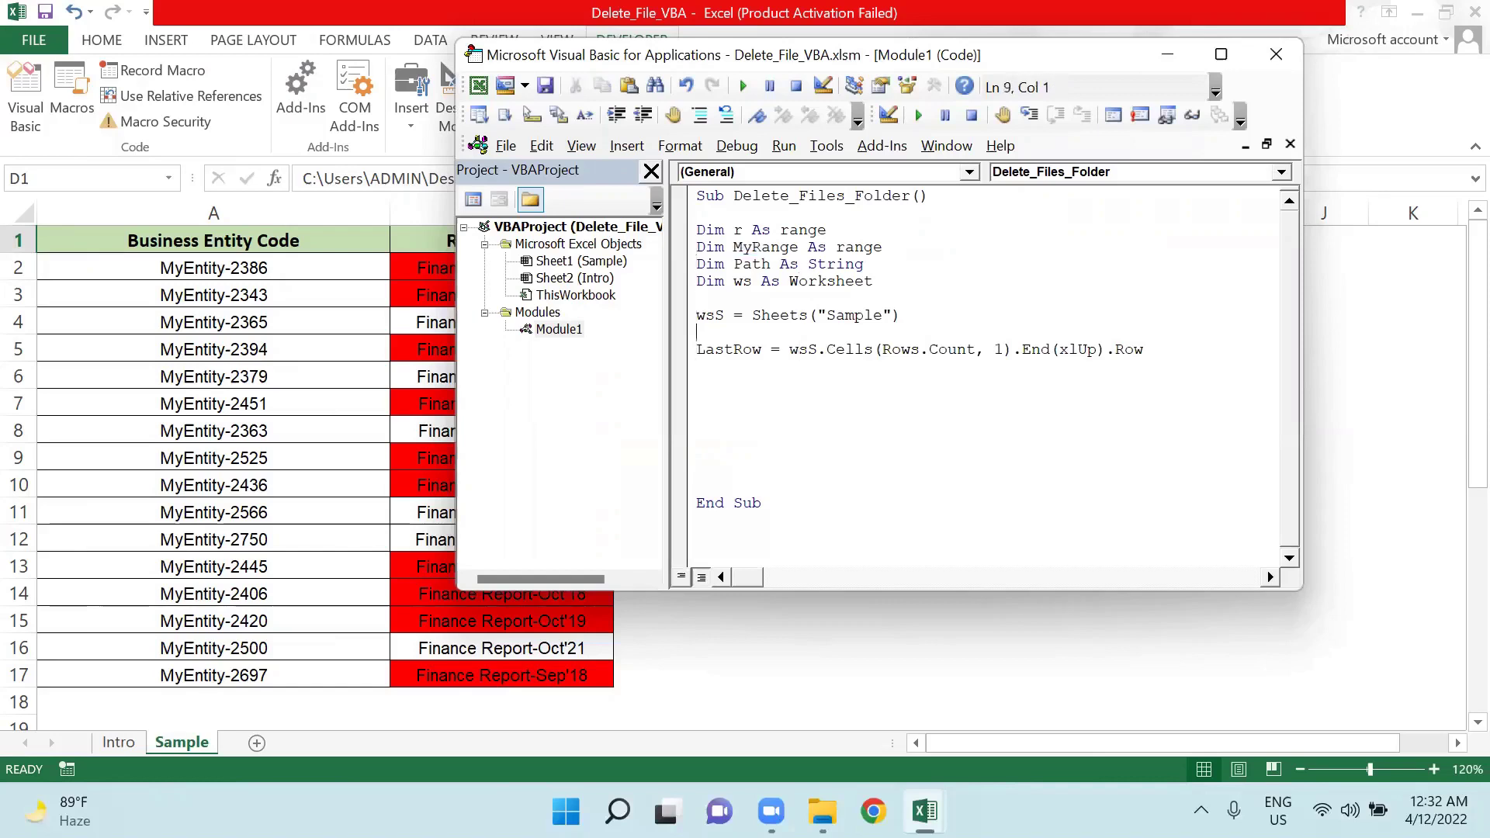
{"action": "key", "text": "Delete"}
{"action": "key", "text": "Up"}
{"action": "type", "text": "set"}
{"action": "key", "text": "shift+ctrl+Right"}
{"action": "type", "text": "Set"}
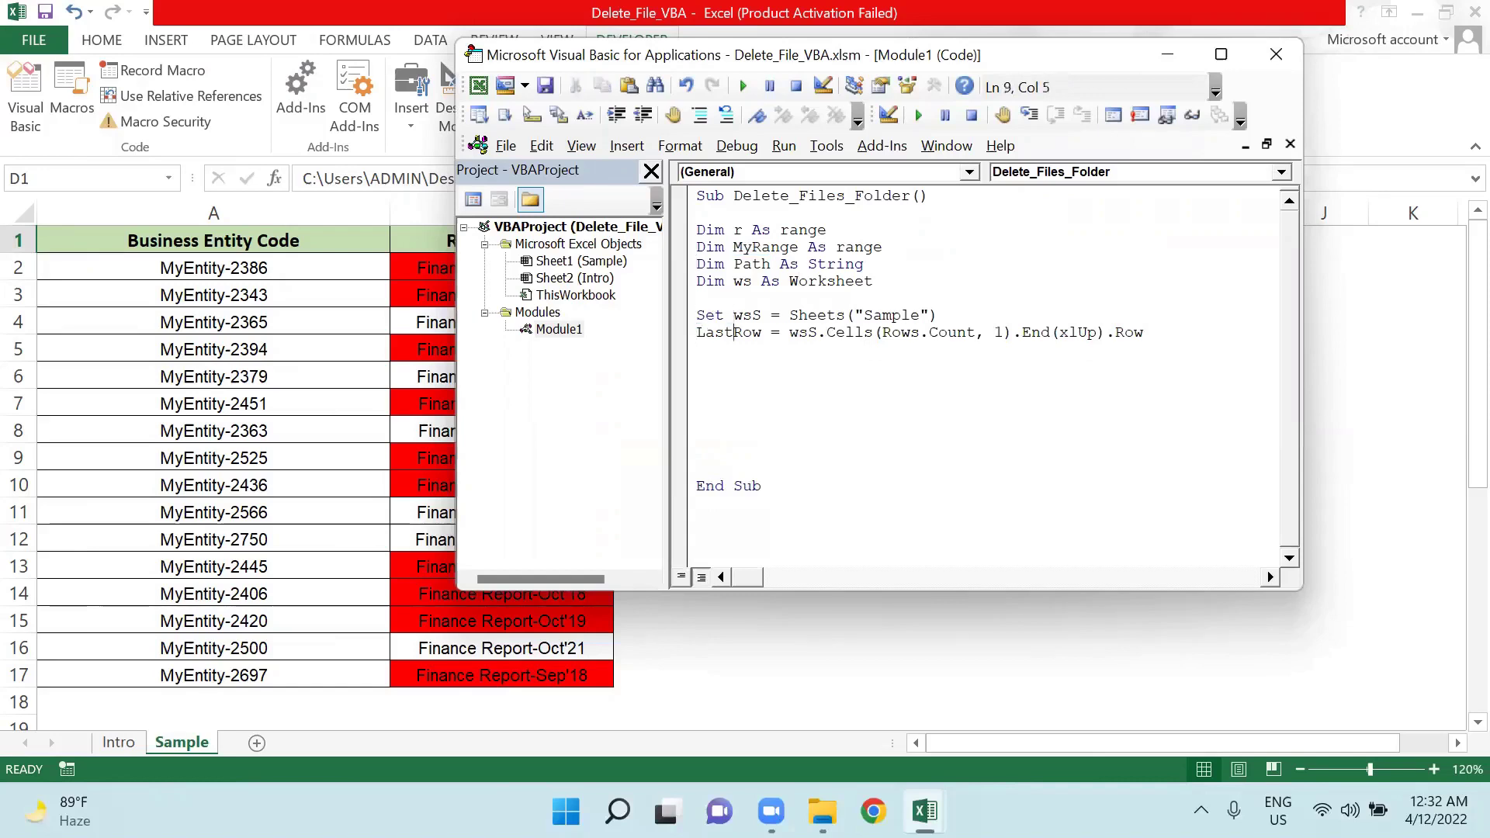
Step: Start a 'set MyRange =' line below the LastRow calculation
{"action": "key", "text": "shift+Home"}
{"action": "key", "text": "Right"}
{"action": "key", "text": "shift+End"}
{"action": "key", "text": "Left"}
{"action": "key", "text": "Left"}
{"action": "key", "text": "shift+Right"}
{"action": "key", "text": "shift+Right"}
{"action": "key", "text": "shift+Right"}
{"action": "key", "text": "Left"}
{"action": "key", "text": "Left"}
{"action": "key", "text": "shift+Left"}
{"action": "key", "text": "shift+Left"}
{"action": "key", "text": "shift+Left"}
{"action": "left_click", "coordinate": [697, 366]}
{"action": "type", "text": "set MyRange "}
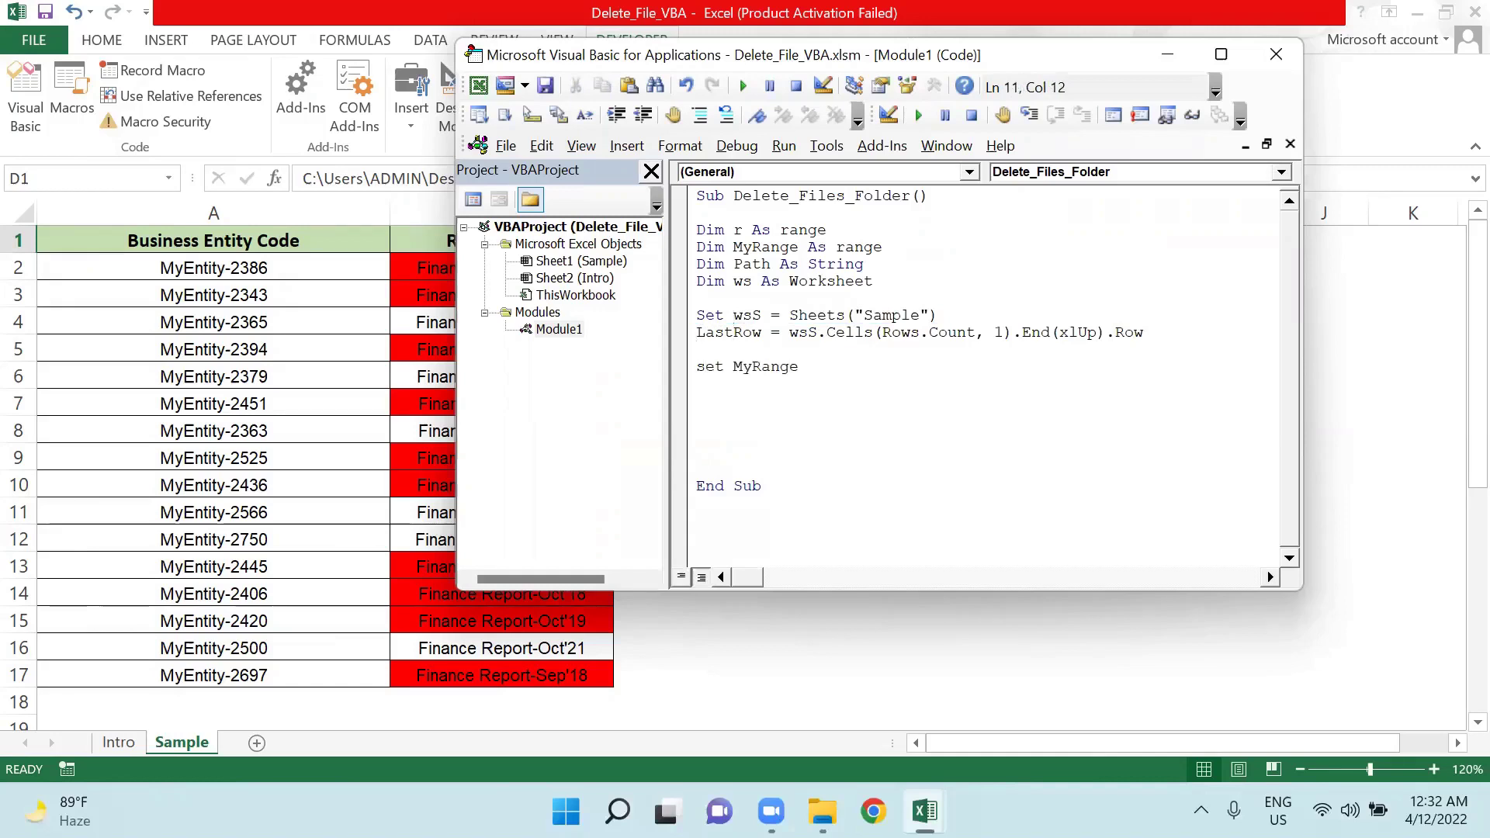
{"action": "type", "text": "="}
Step: Check in the worksheet that the report names run from B2 to B17
{"action": "left_click", "coordinate": [429, 277]}
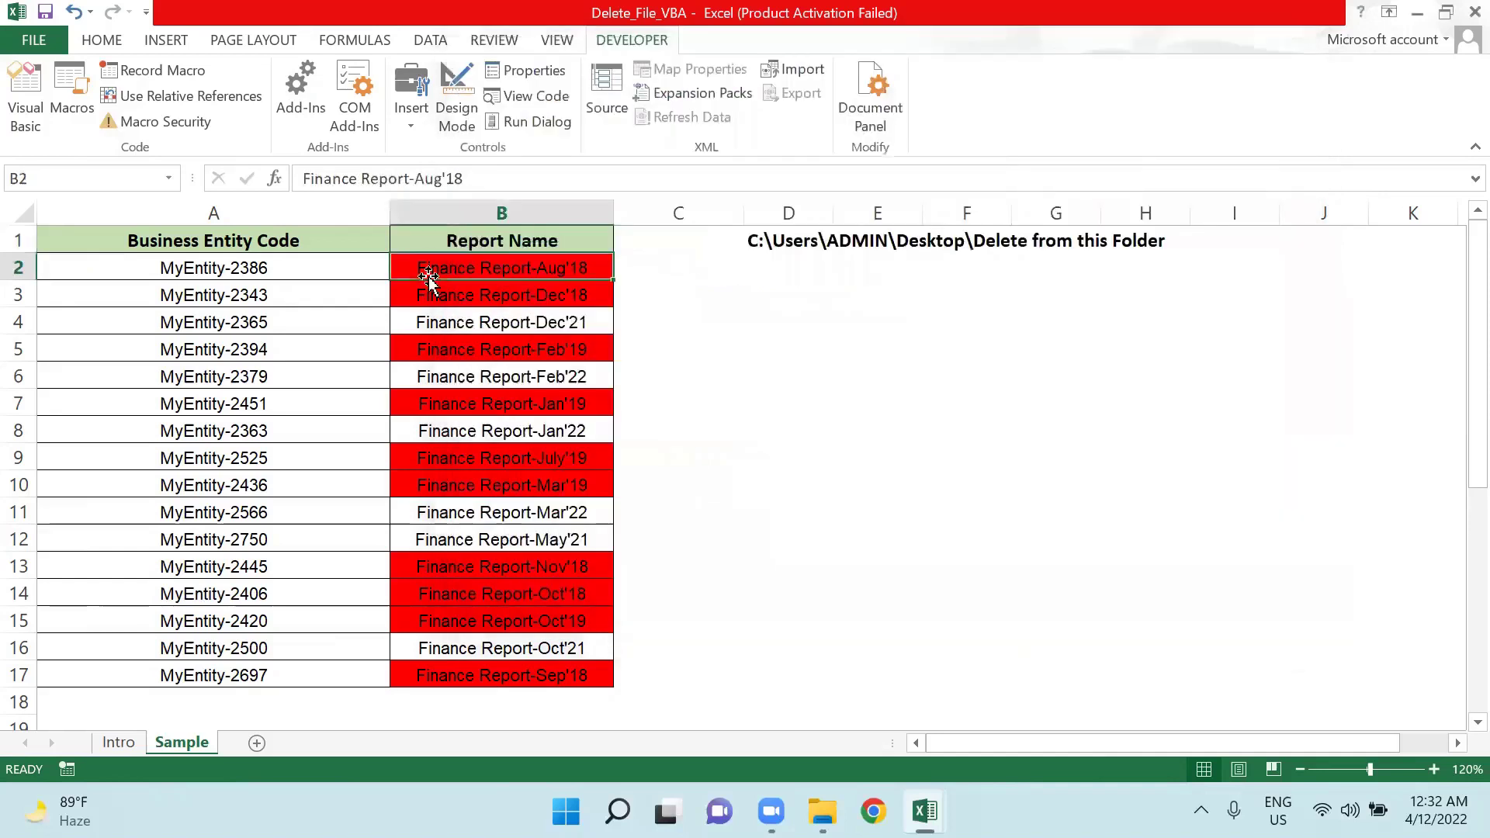
{"action": "left_click_drag", "start_coordinate": [492, 279], "coordinate": [528, 513]}
{"action": "left_click_drag", "start_coordinate": [528, 613], "coordinate": [526, 675]}
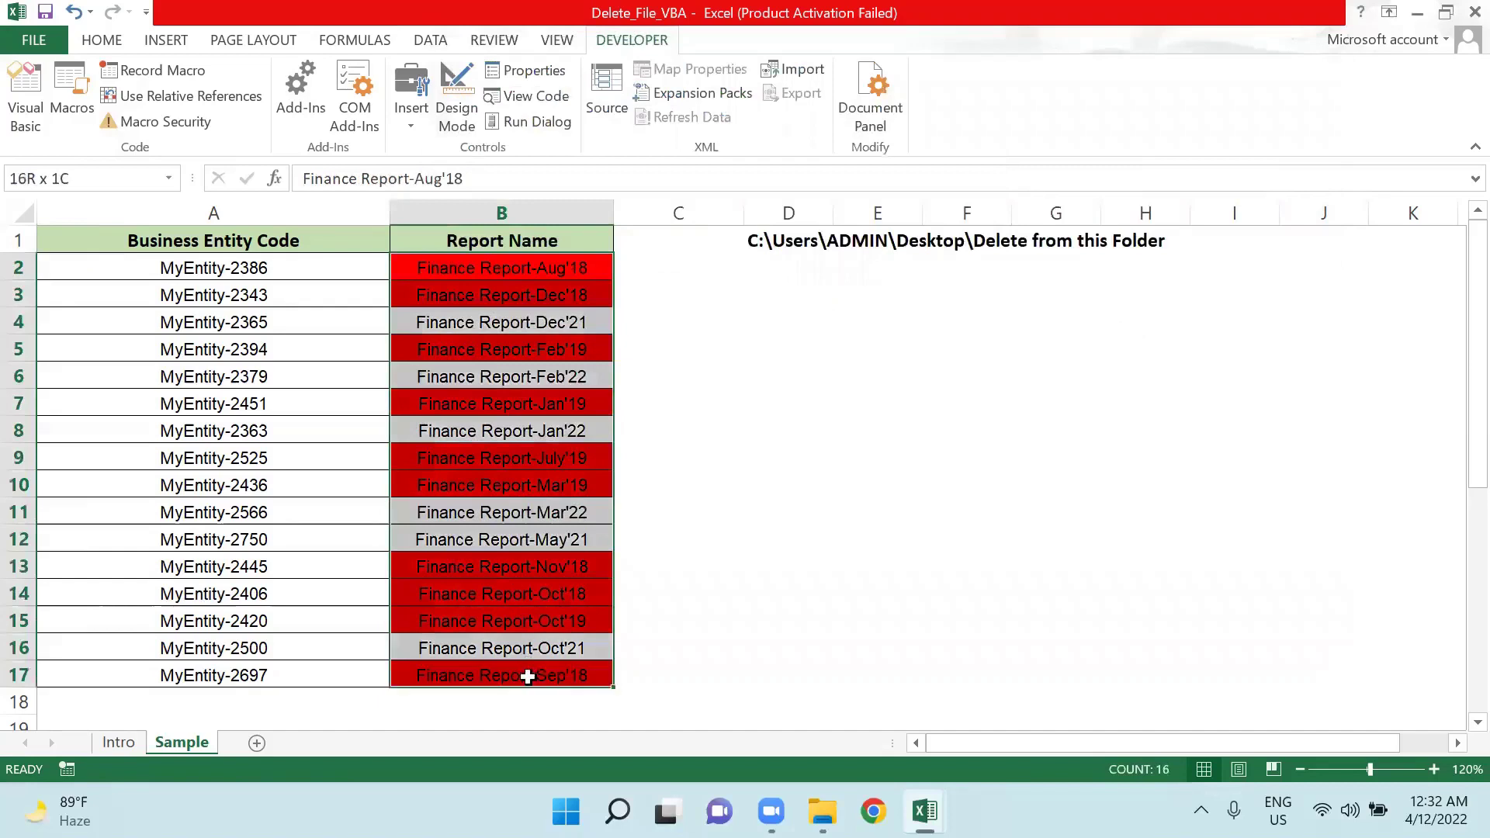
{"action": "left_click", "coordinate": [505, 212]}
{"action": "left_click", "coordinate": [478, 265]}
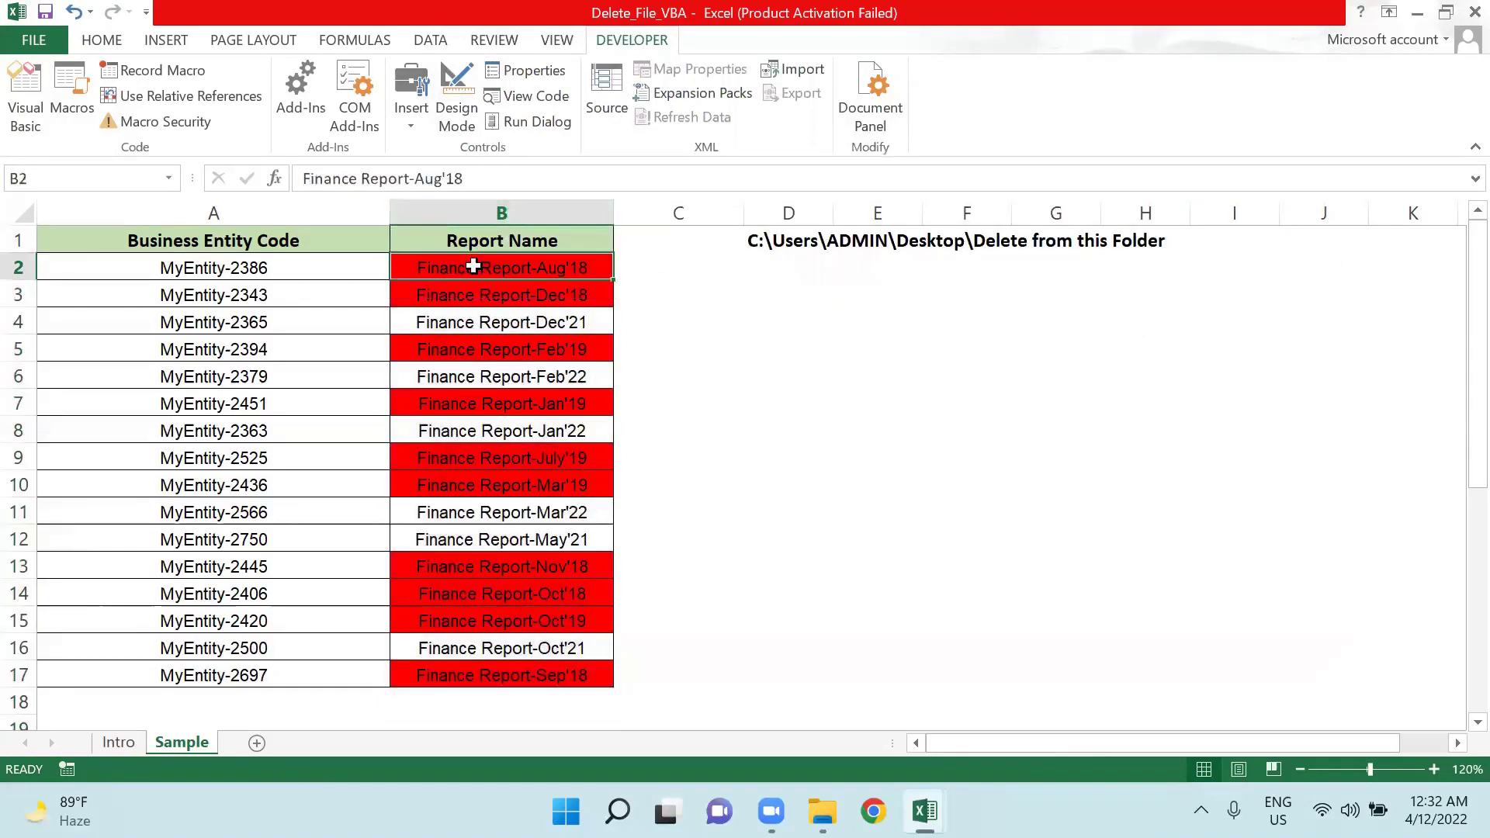
{"action": "key", "text": "alt+F11"}
Step: Finish MyRange as wsS.Range("B2:B" & LastRow) and begin For Each r In MyRange
{"action": "type", "text": "wsS.Range("}
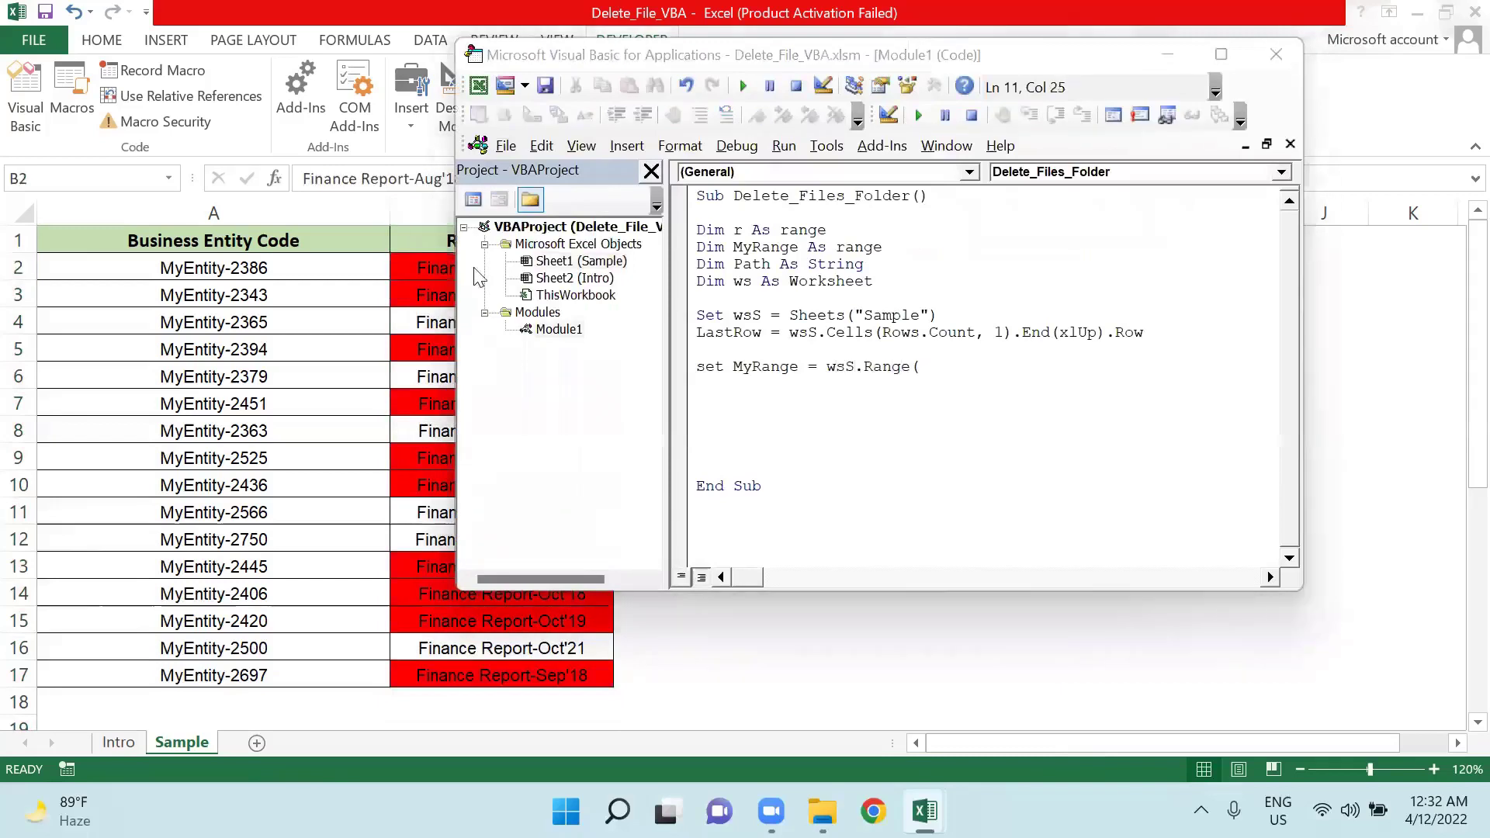
{"action": "key", "text": "alt+F11"}
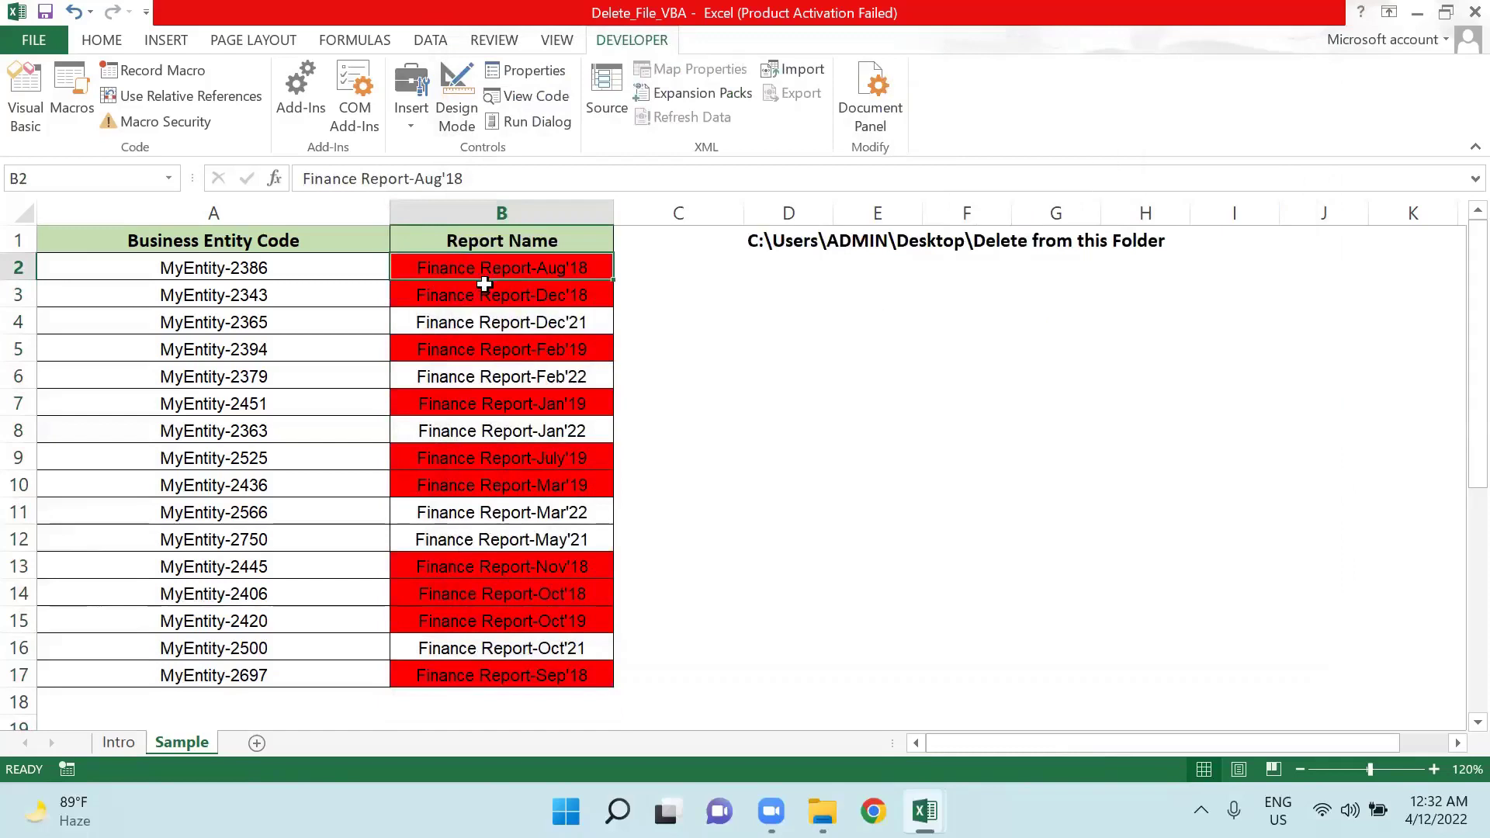
{"action": "key", "text": "alt+F11"}
{"action": "type", "text": "\"B2:B"}
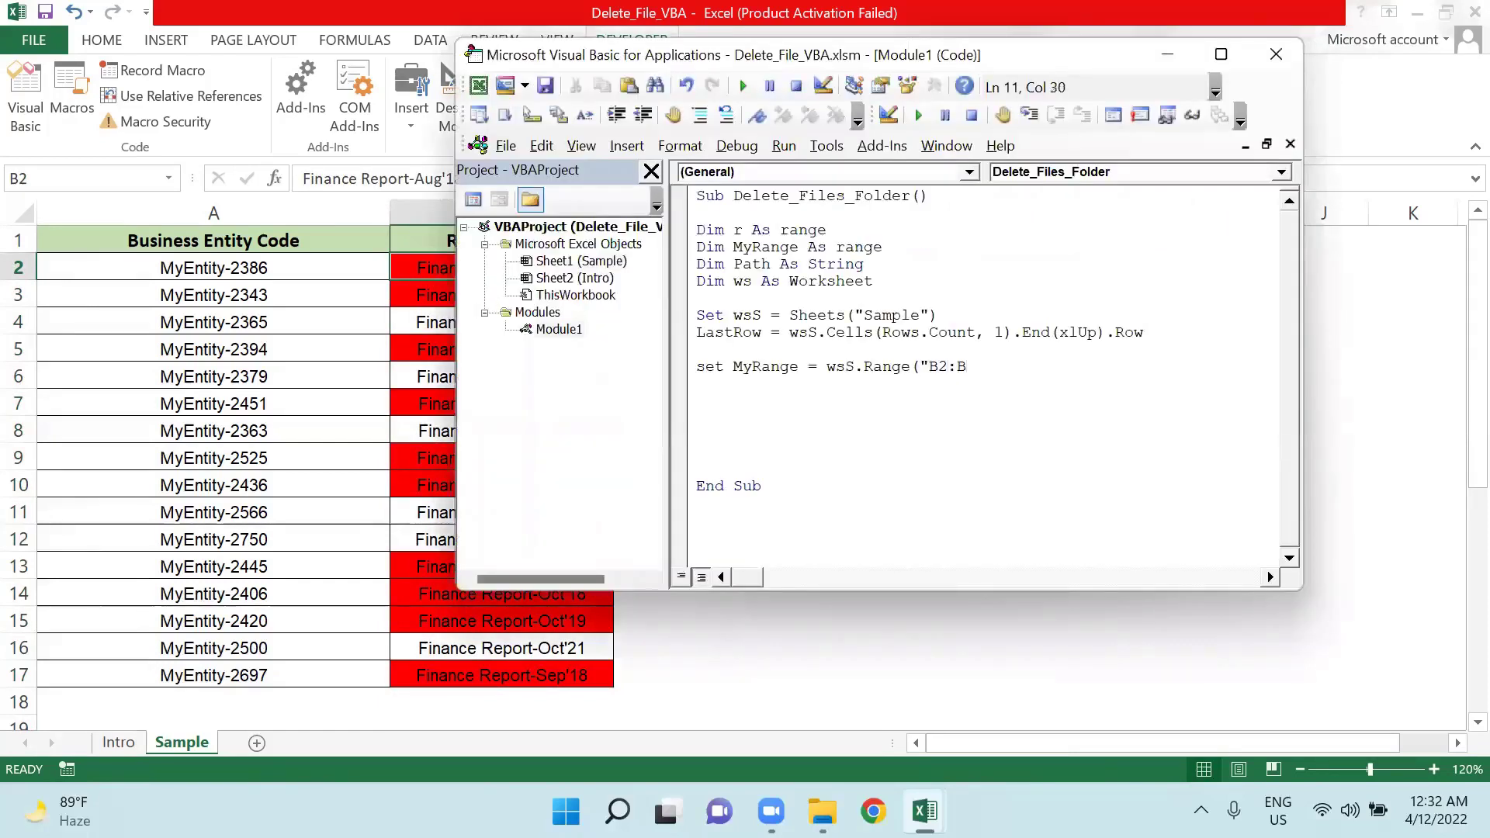
{"action": "type", "text": "\""}
{"action": "type", "text": " & :Last"}
{"action": "key", "text": "BackSpace"}
{"action": "key", "text": "BackSpace"}
{"action": "key", "text": "BackSpace"}
{"action": "type", "text": "LastRow)"}
{"action": "key", "text": "Up"}
{"action": "key", "text": "Delete"}
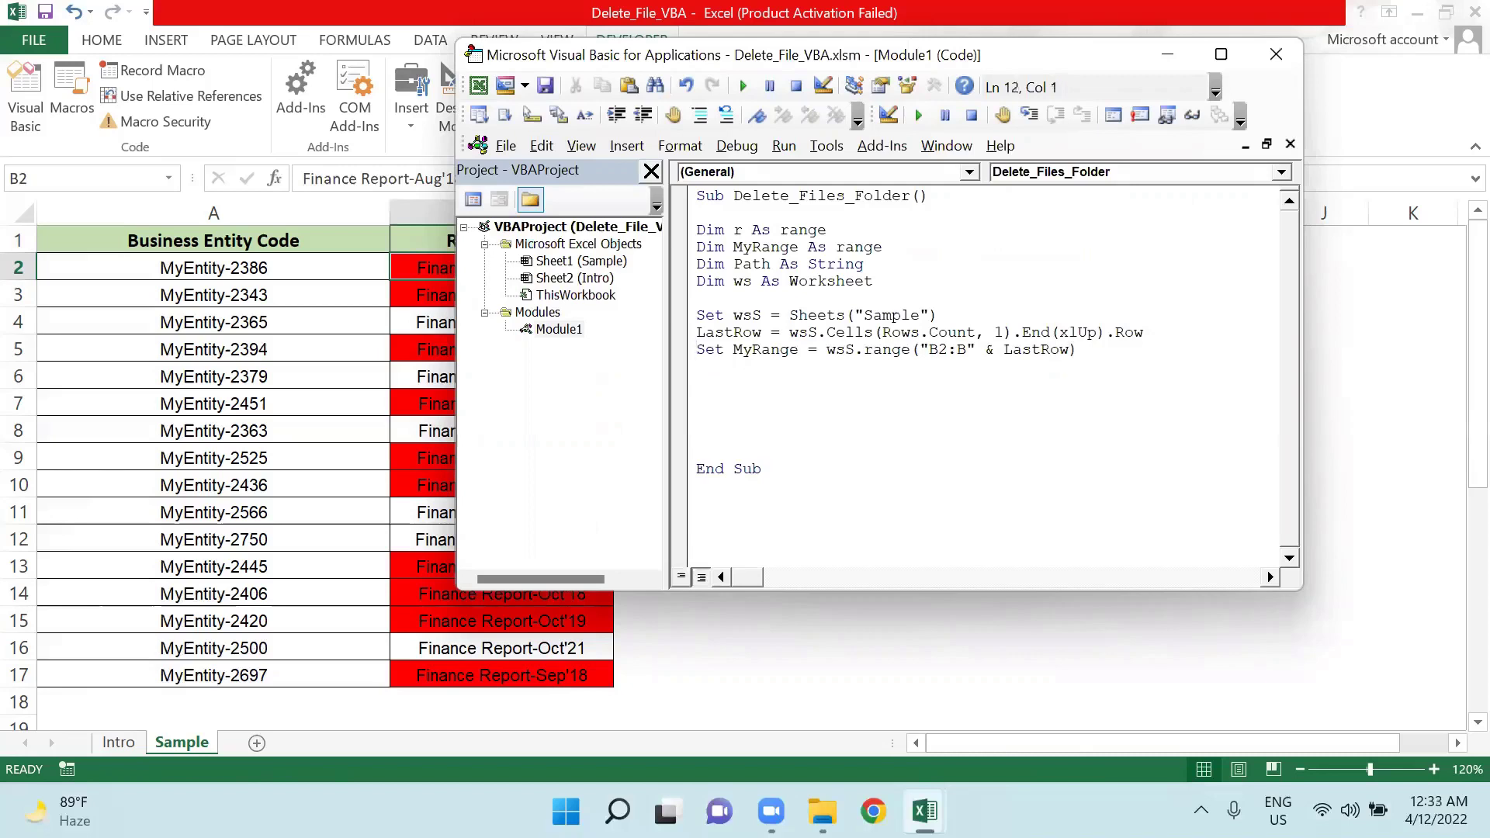
{"action": "type", "text": "for "}
{"action": "type", "text": "each r "}
{"action": "type", "text": "in MyRange"}
Step: Add an On Error Resume Next line inside the loop
{"action": "key", "text": "Return"}
{"action": "key", "text": "Return"}
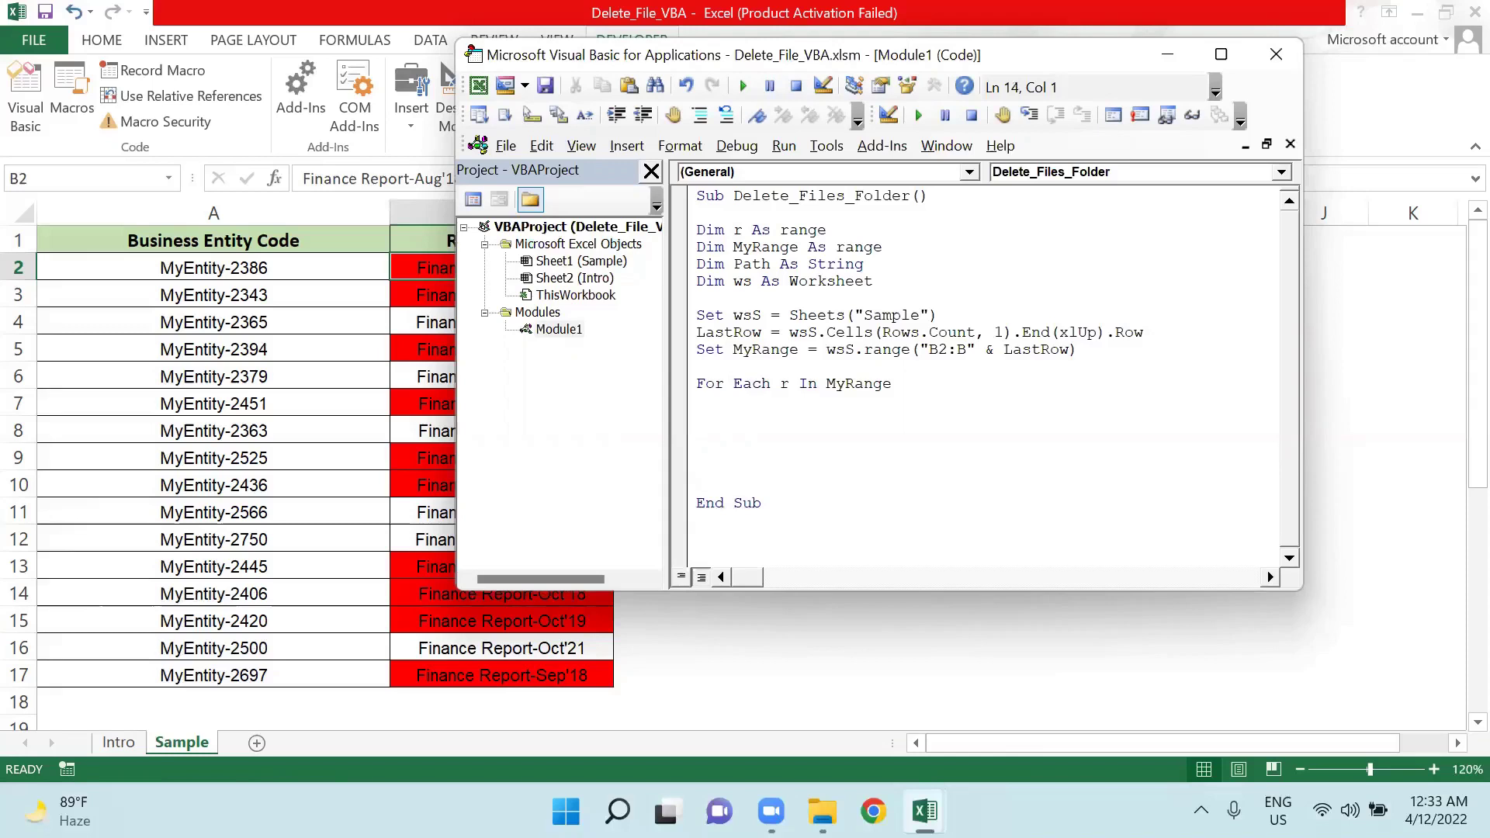
{"action": "type", "text": "on error"}
{"action": "type", "text": " resume "}
{"action": "type", "text": "nexct"}
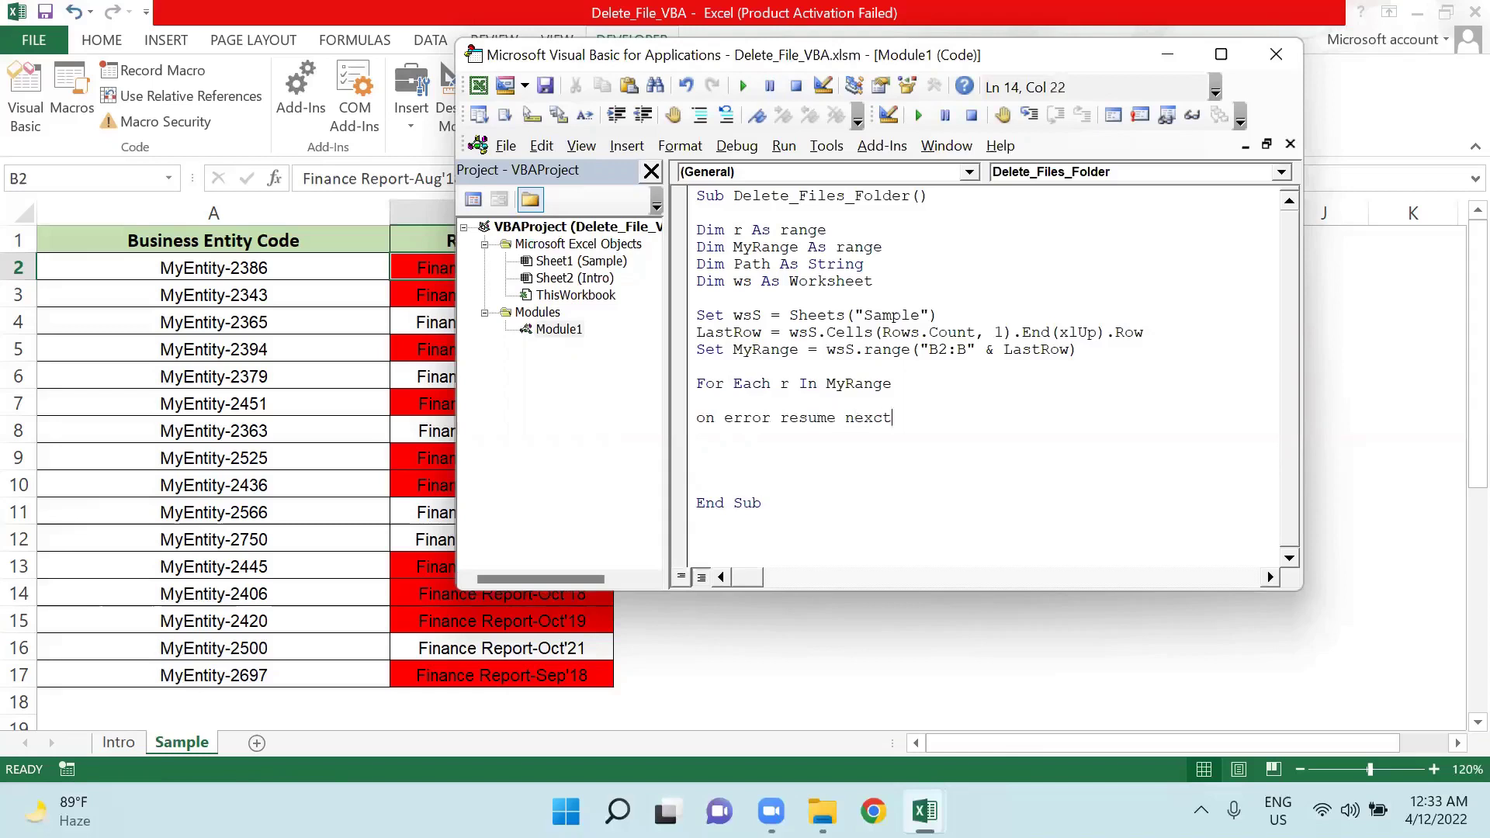
{"action": "key", "text": "BackSpace"}
{"action": "key", "text": "BackSpace"}
{"action": "type", "text": "t"}
{"action": "key", "text": "Return"}
{"action": "left_click", "coordinate": [697, 452]}
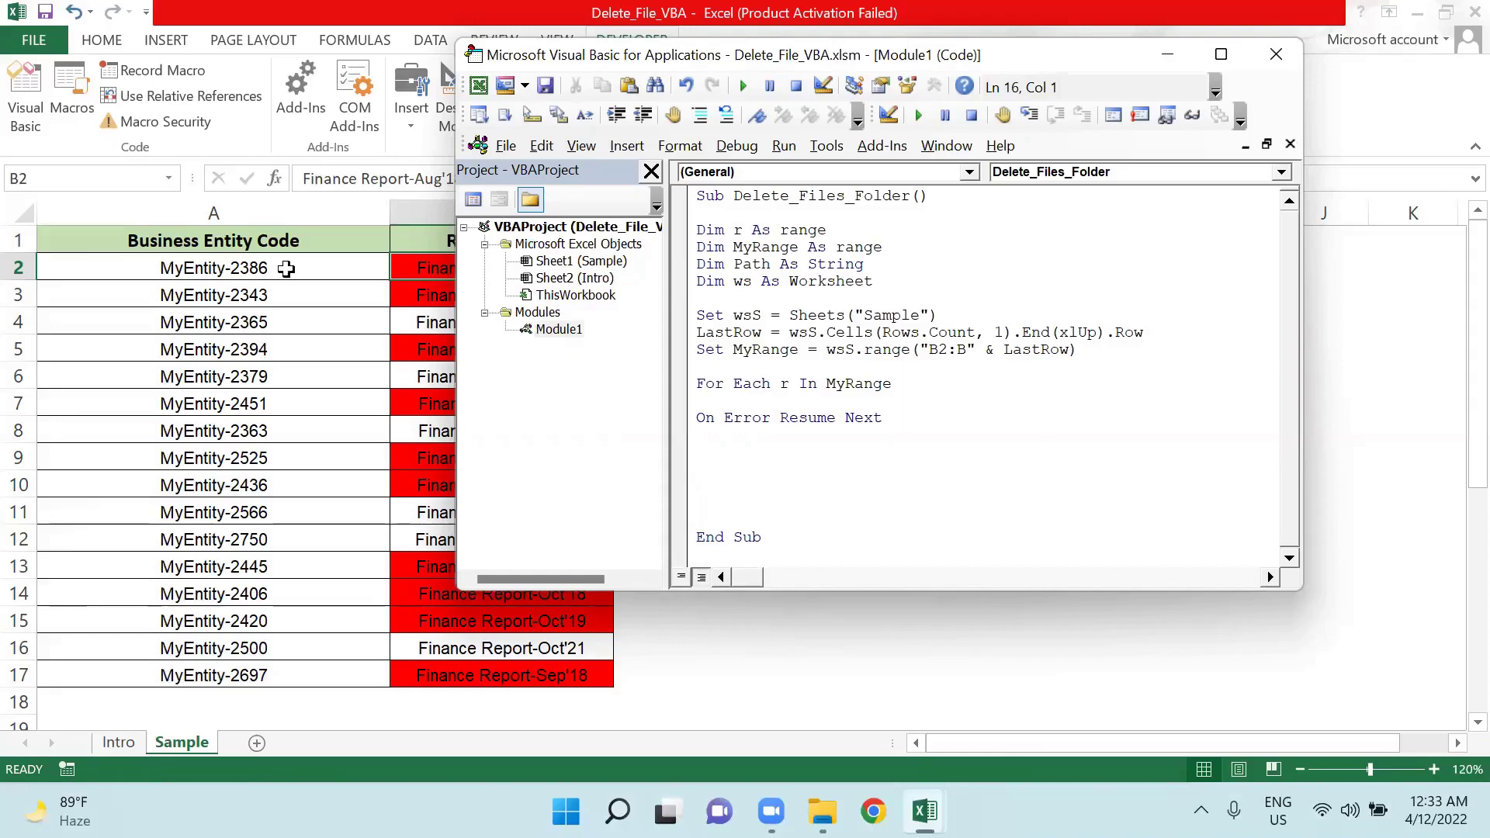
Step: After reviewing the report cells, add If r.Interior.Color = vbRed Then
{"action": "left_click", "coordinate": [286, 270]}
{"action": "left_click", "coordinate": [476, 269]}
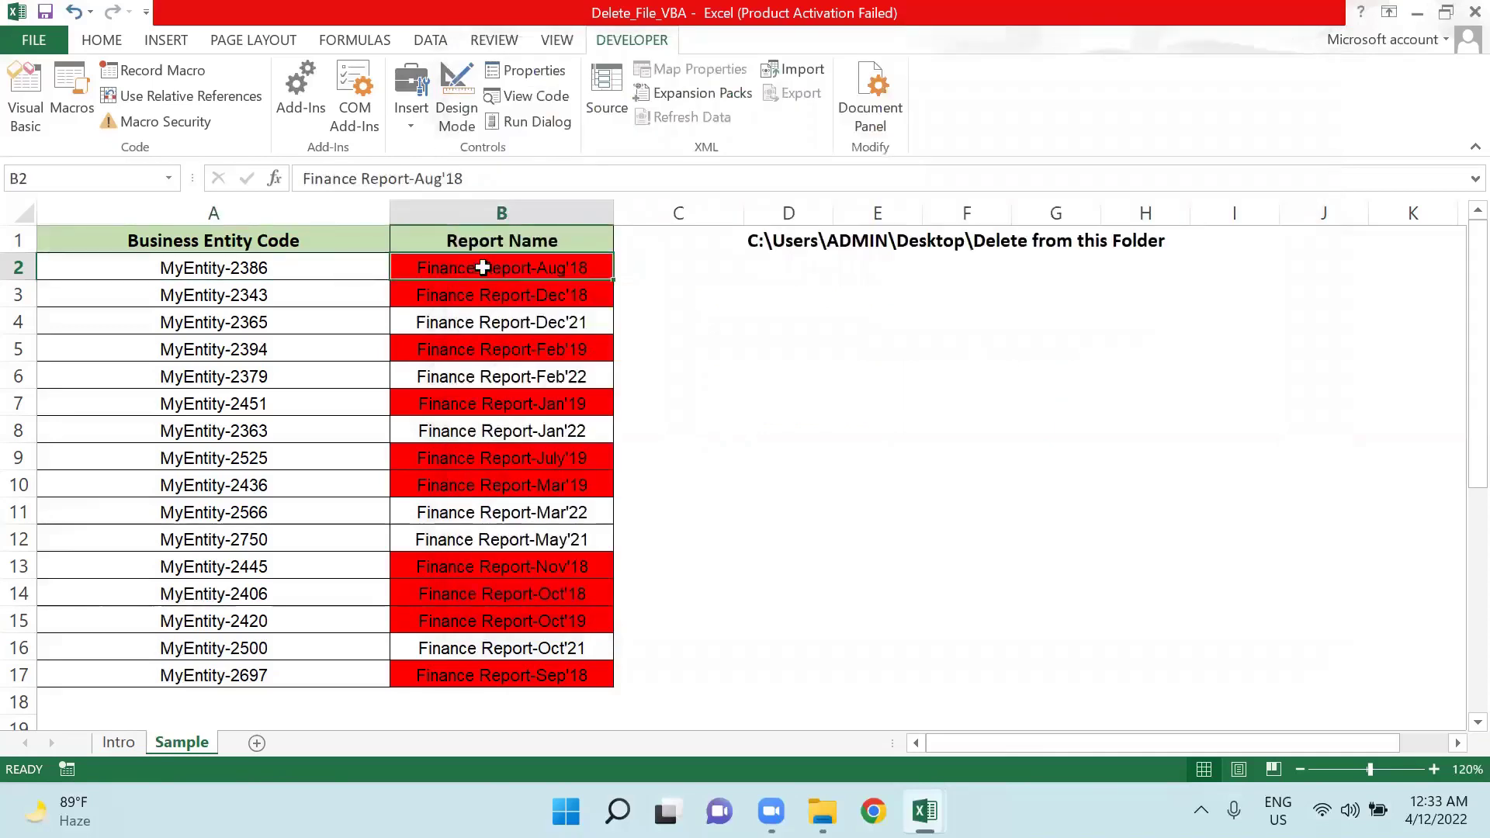
{"action": "left_click_drag", "start_coordinate": [475, 268], "coordinate": [482, 675]}
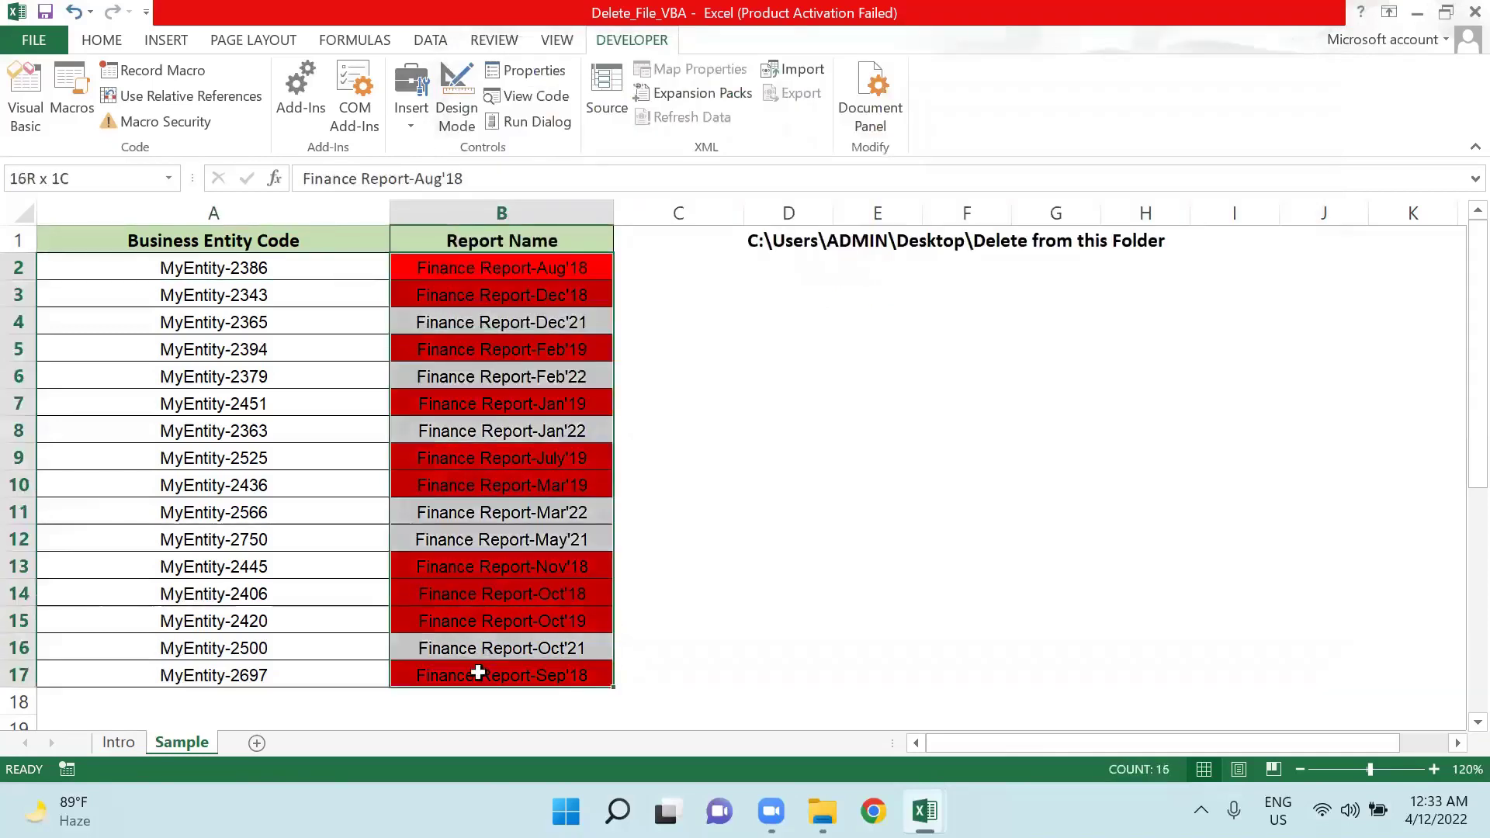
{"action": "left_click", "coordinate": [498, 266]}
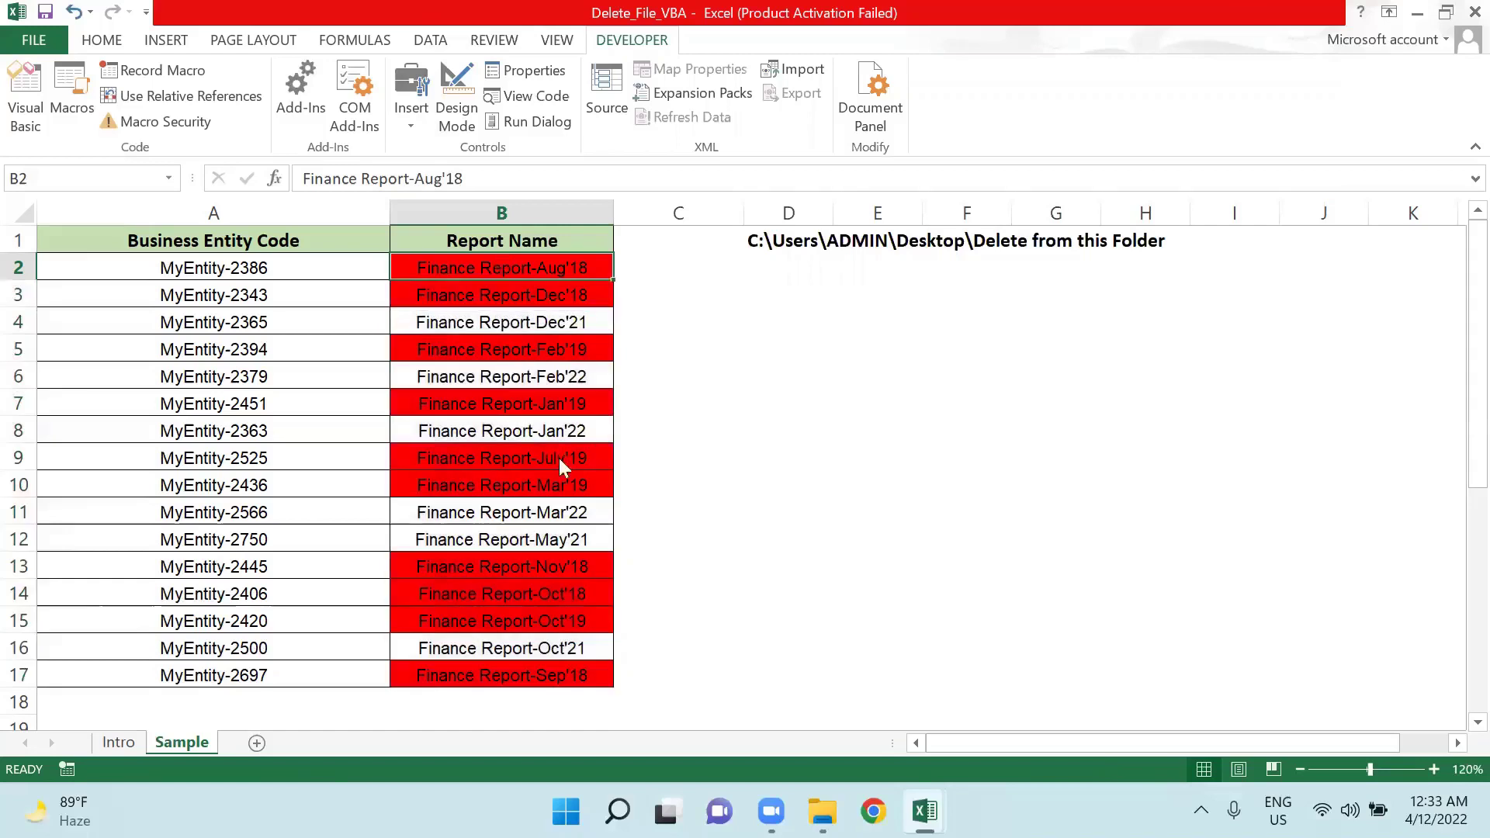
{"action": "key", "text": "alt+F11"}
{"action": "type", "text": "if "}
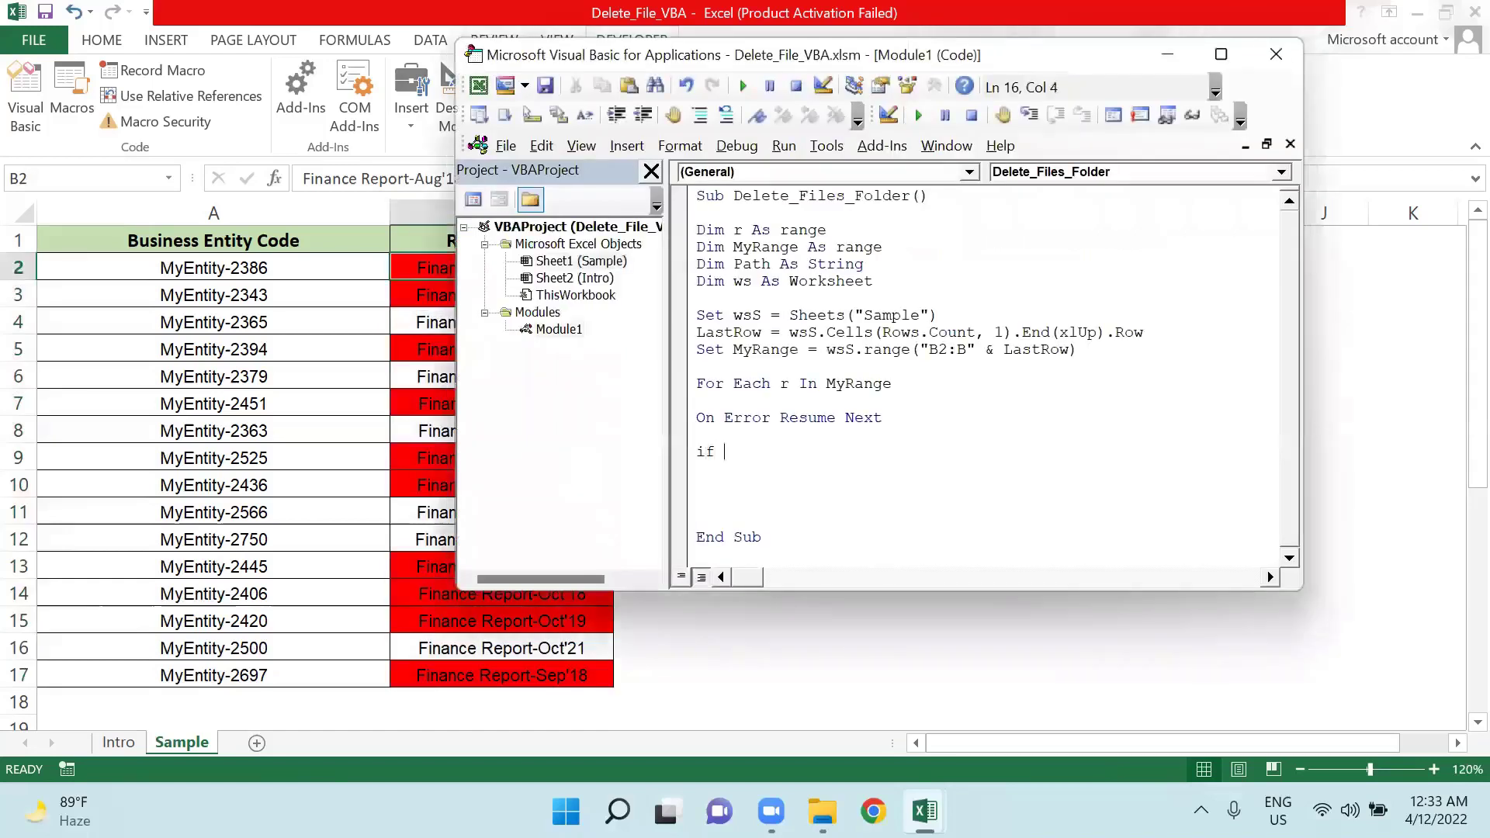
{"action": "type", "text": "r."}
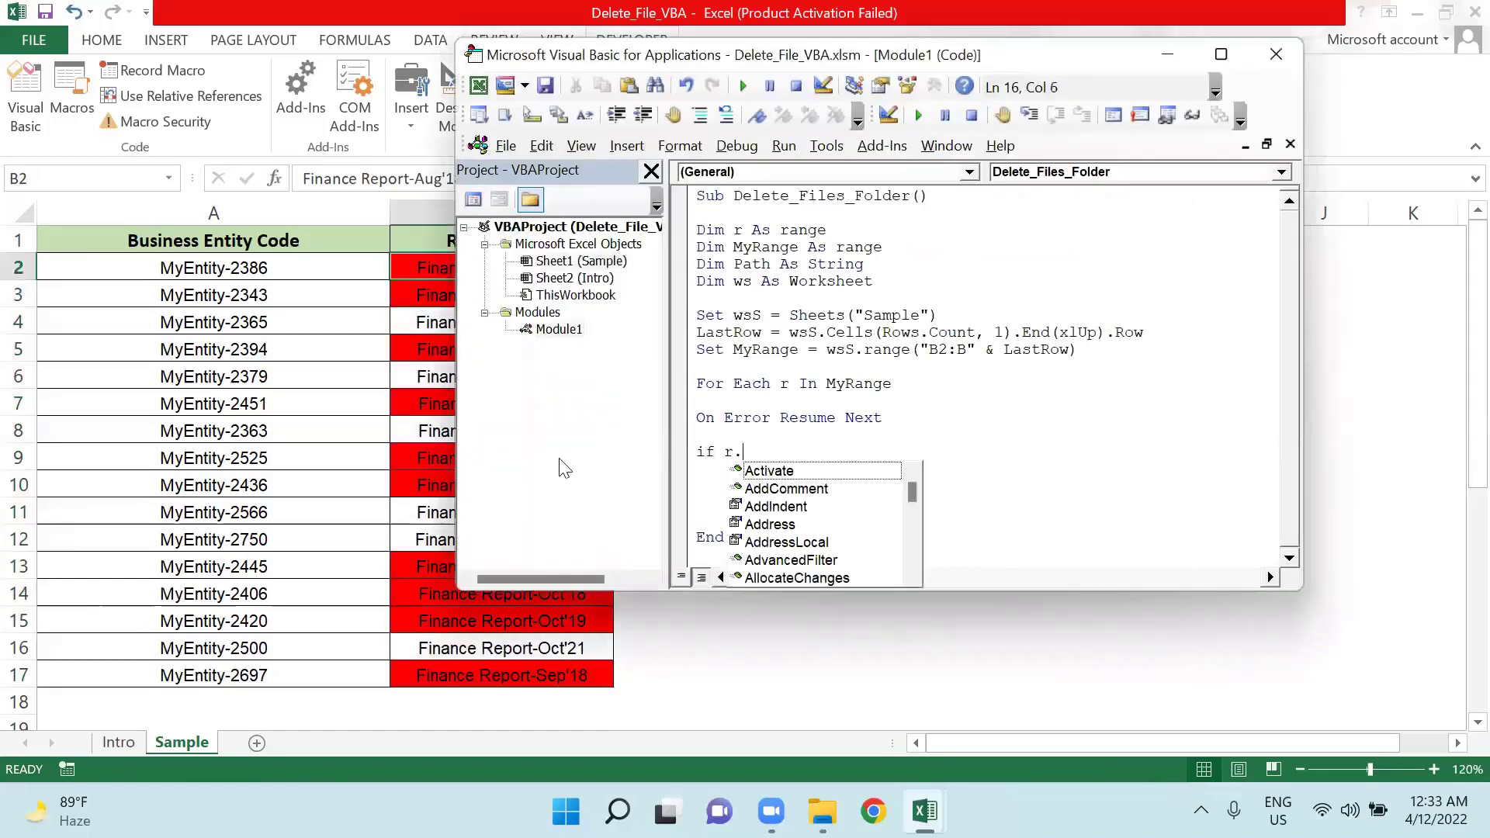
{"action": "type", "text": "int"}
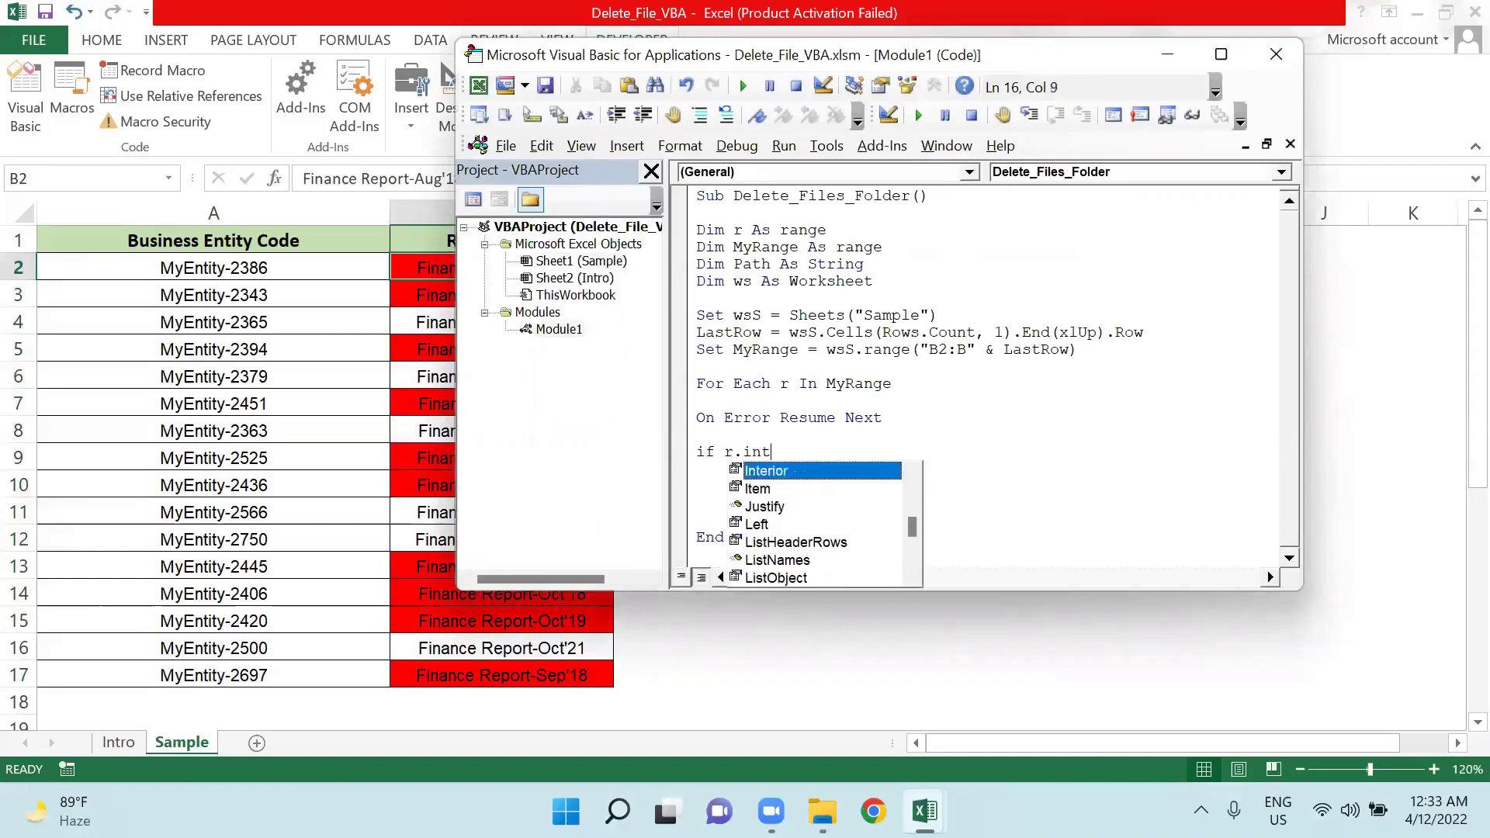
{"action": "key", "text": "Tab"}
{"action": "type", "text": ".col"}
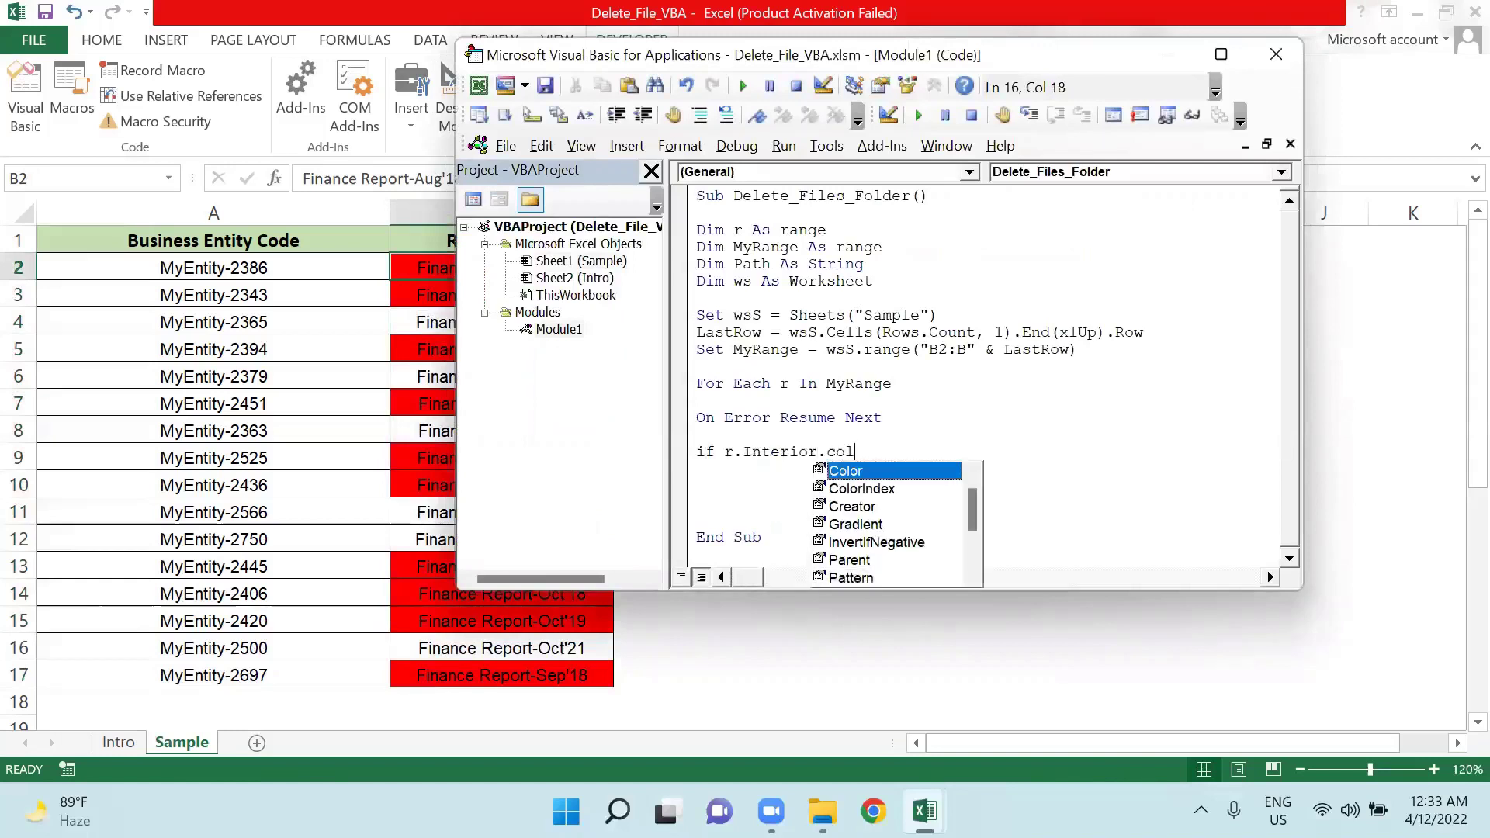
{"action": "key", "text": "Tab"}
{"action": "type", "text": "= vbredthen"}
{"action": "key", "text": "Return"}
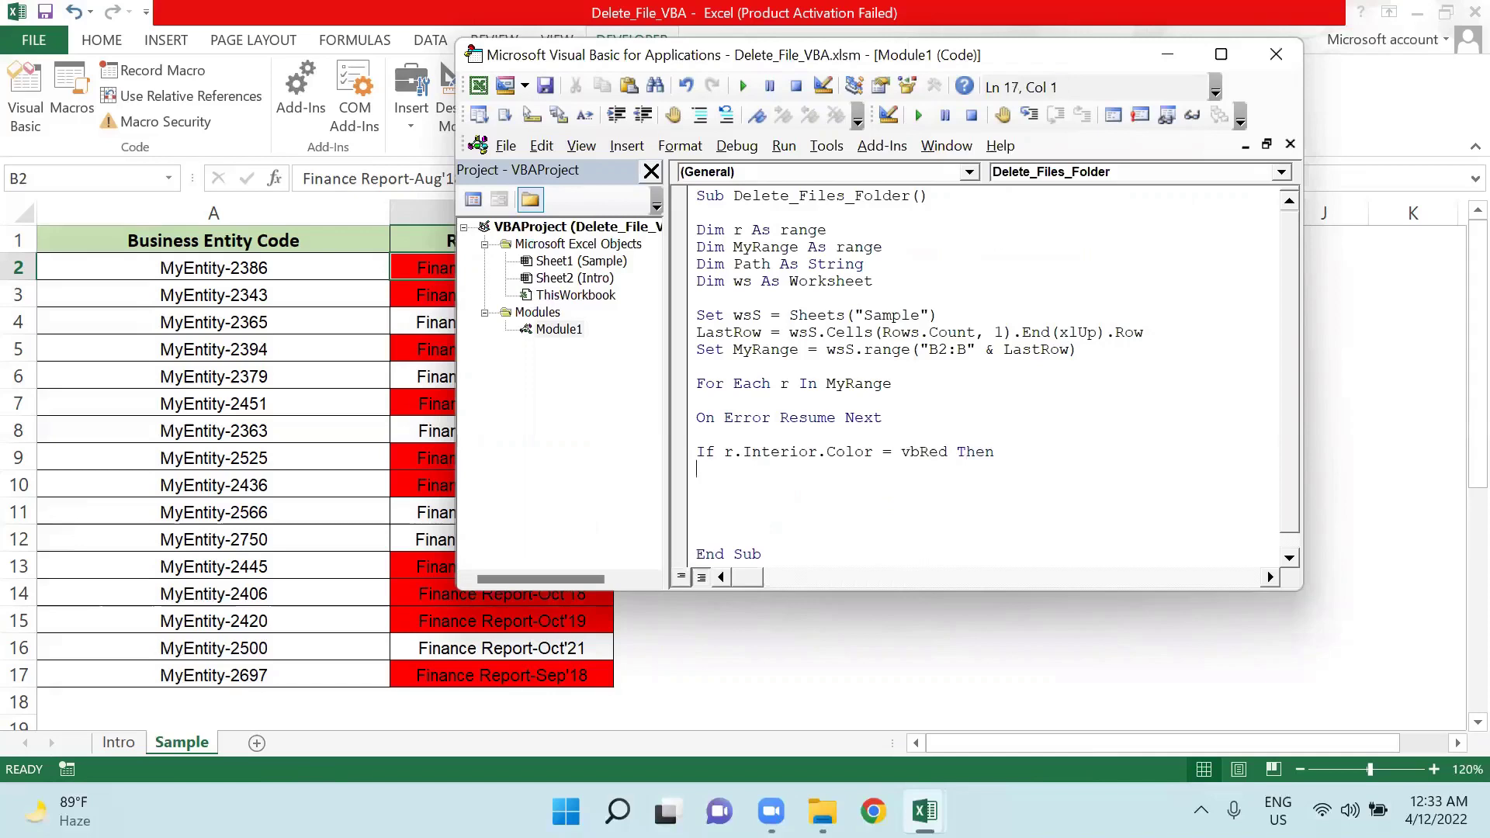
Step: Start a Kill Path statement under the red-fill test
{"action": "type", "text": "kill"}
{"action": "key", "text": "Return"}
{"action": "key", "text": "shift+End"}
{"action": "key", "text": "End"}
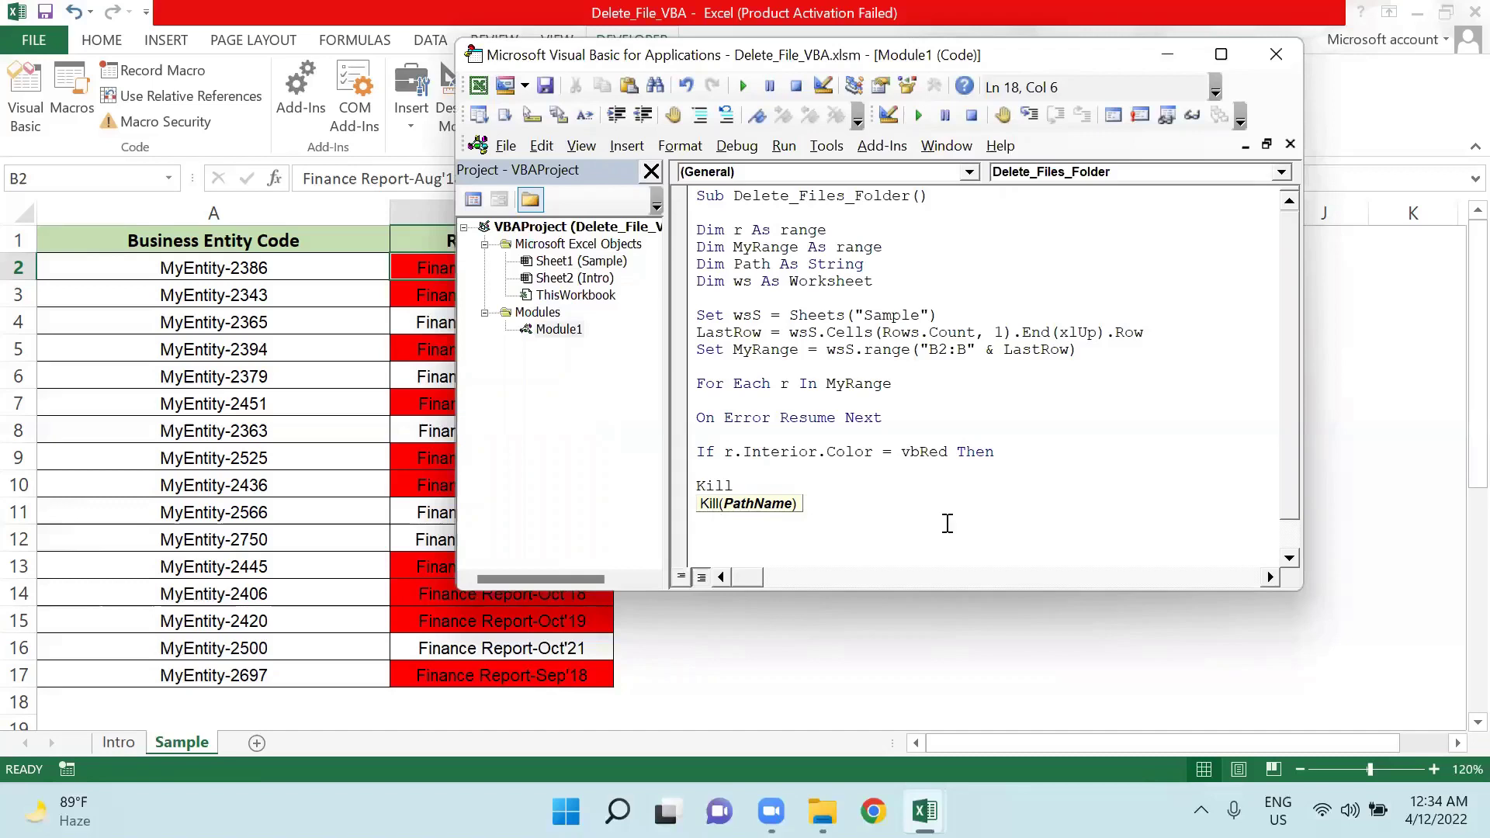
{"action": "type", "text": "Path"}
Step: Add Path = wsS.Range("D1").Value above the For Each loop after confirming D1 holds the folder path
{"action": "left_click", "coordinate": [966, 424]}
{"action": "left_click", "coordinate": [753, 367]}
{"action": "key", "text": "Return"}
{"action": "key", "text": "Return"}
{"action": "key", "text": "Up"}
{"action": "type", "text": "Path = "}
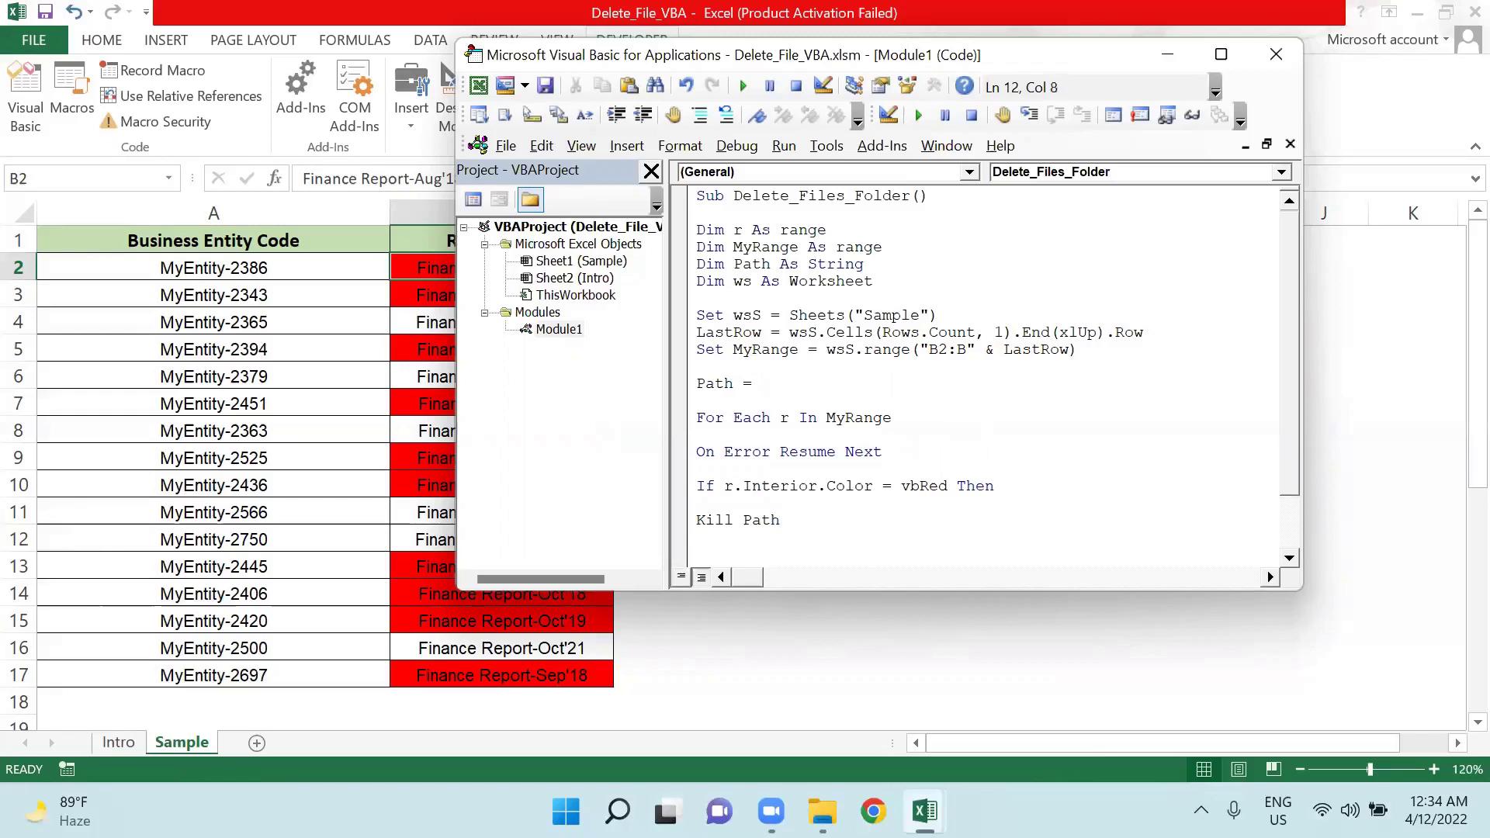
{"action": "type", "text": "wsS.Range("}
{"action": "key", "text": "alt+F11"}
{"action": "left_click", "coordinate": [785, 240]}
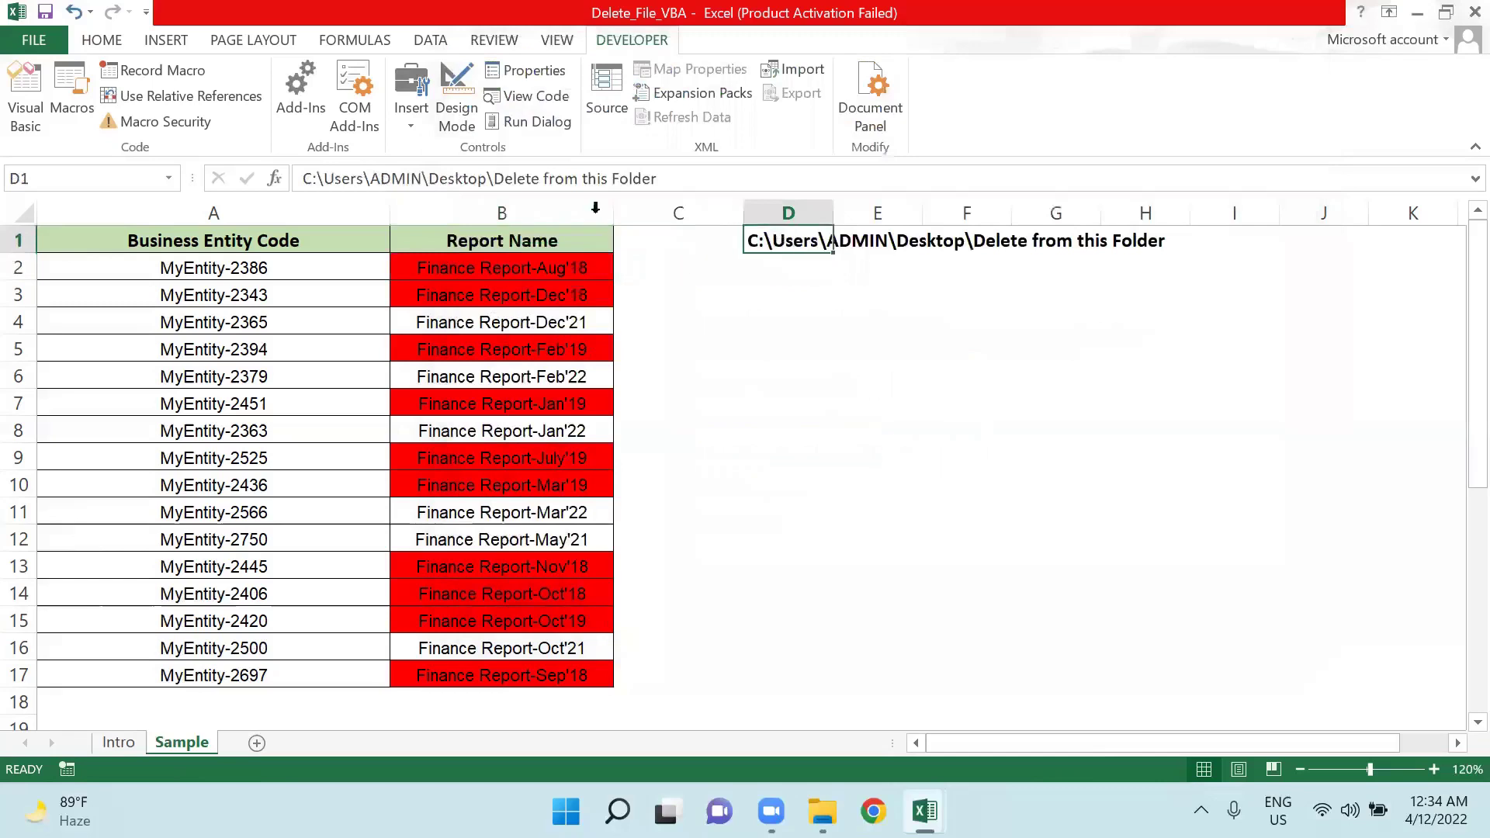
{"action": "left_click", "coordinate": [22, 179]}
{"action": "key", "text": "alt+F11"}
{"action": "type", "text": "\"D1\").Value"}
Step: Complete the delete line as Kill Path & "\" & r.Value & ".xlsx"
{"action": "key", "text": "Down"}
{"action": "key", "text": "Down"}
{"action": "key", "text": "Down"}
{"action": "key", "text": "Down"}
{"action": "key", "text": "Down"}
{"action": "key", "text": "Down"}
{"action": "key", "text": "Down"}
{"action": "key", "text": "Down"}
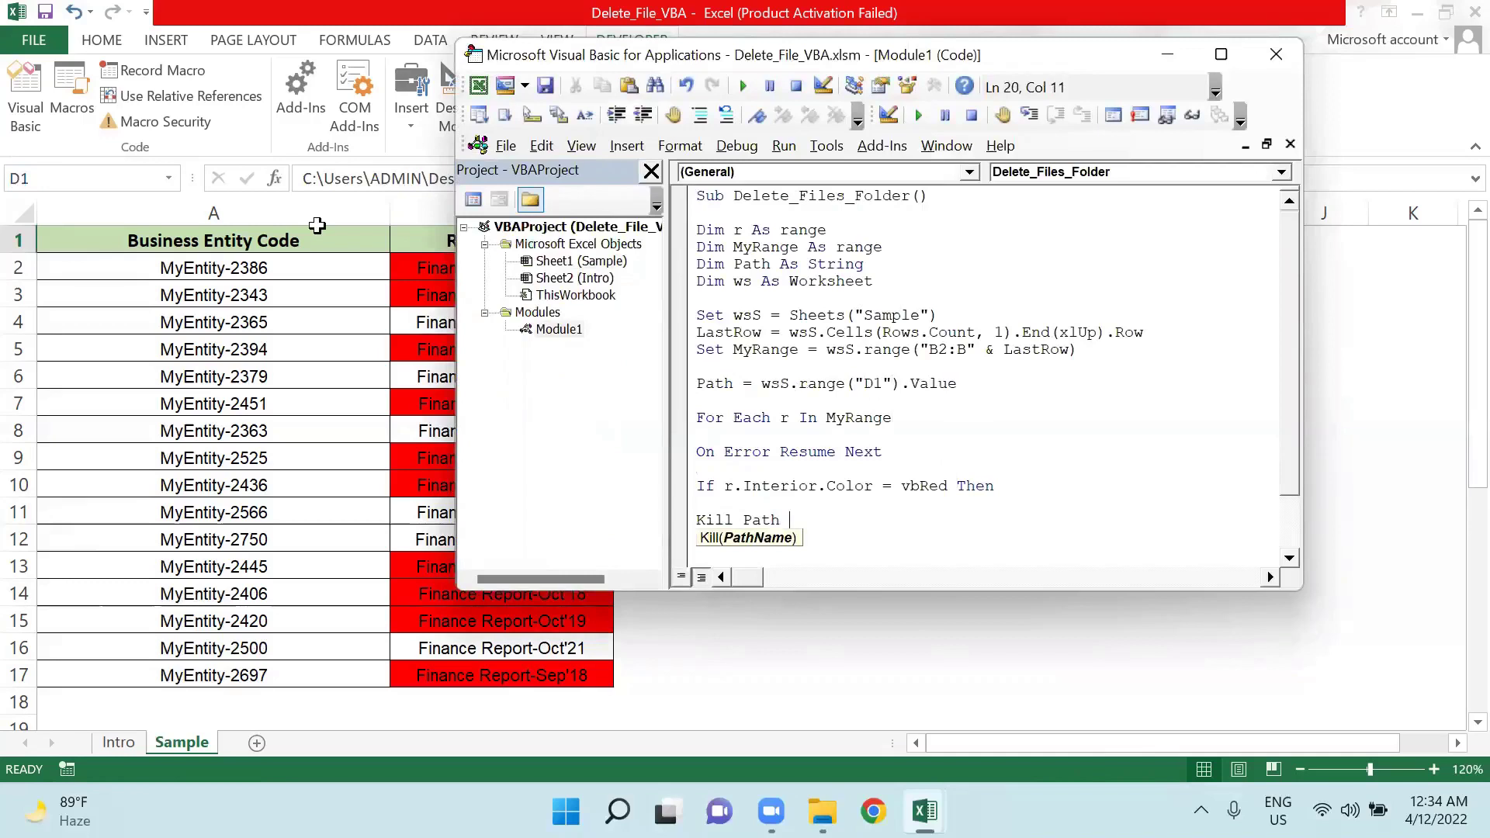
{"action": "type", "text": "& \"\\\" & r"}
{"action": "type", "text": ".va"}
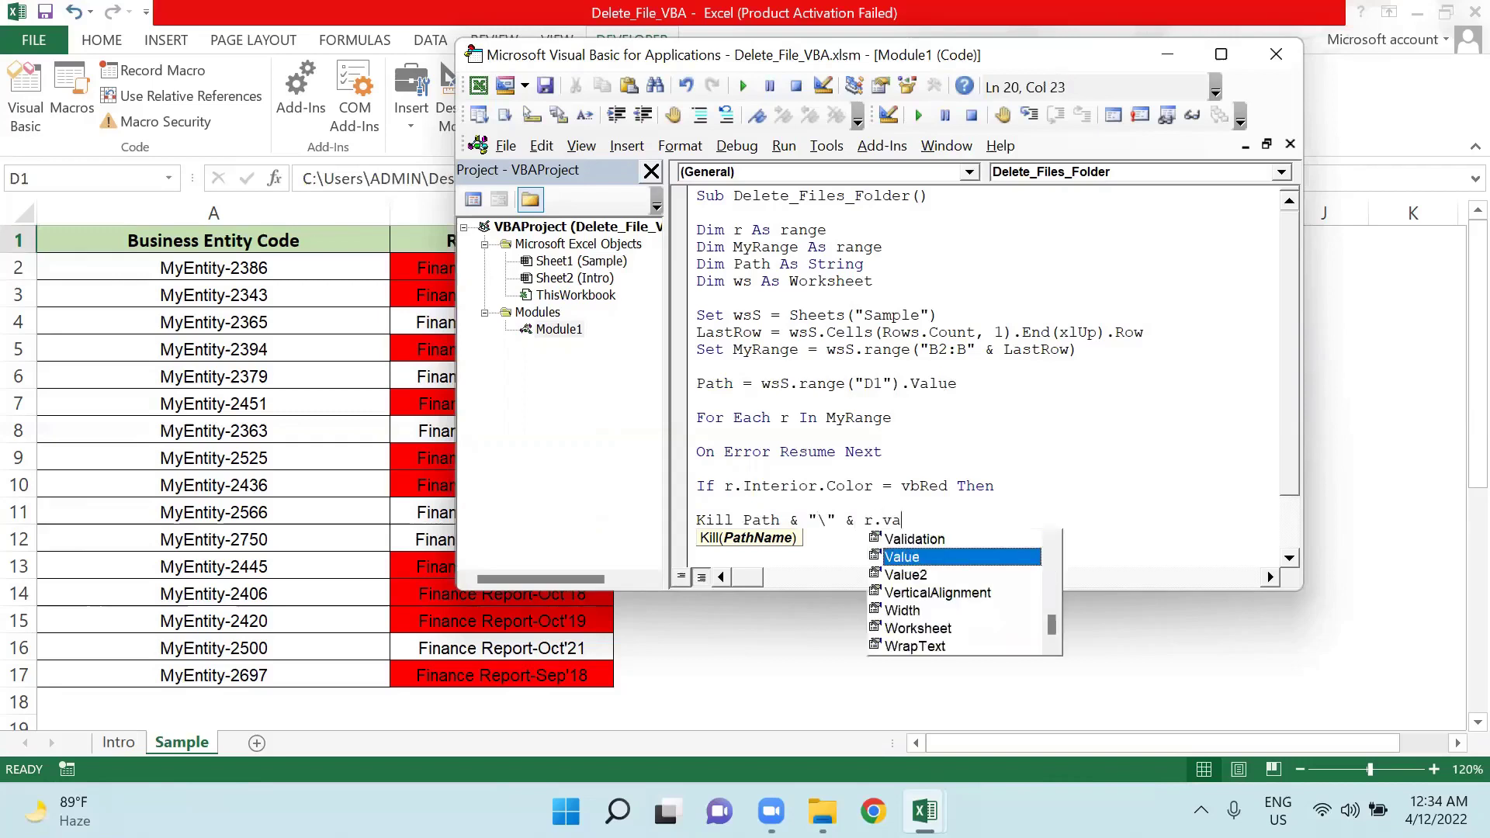
{"action": "key", "text": "Tab"}
{"action": "key", "text": "ctrl+shift+Left"}
{"action": "key", "text": "ctrl+shift+Left"}
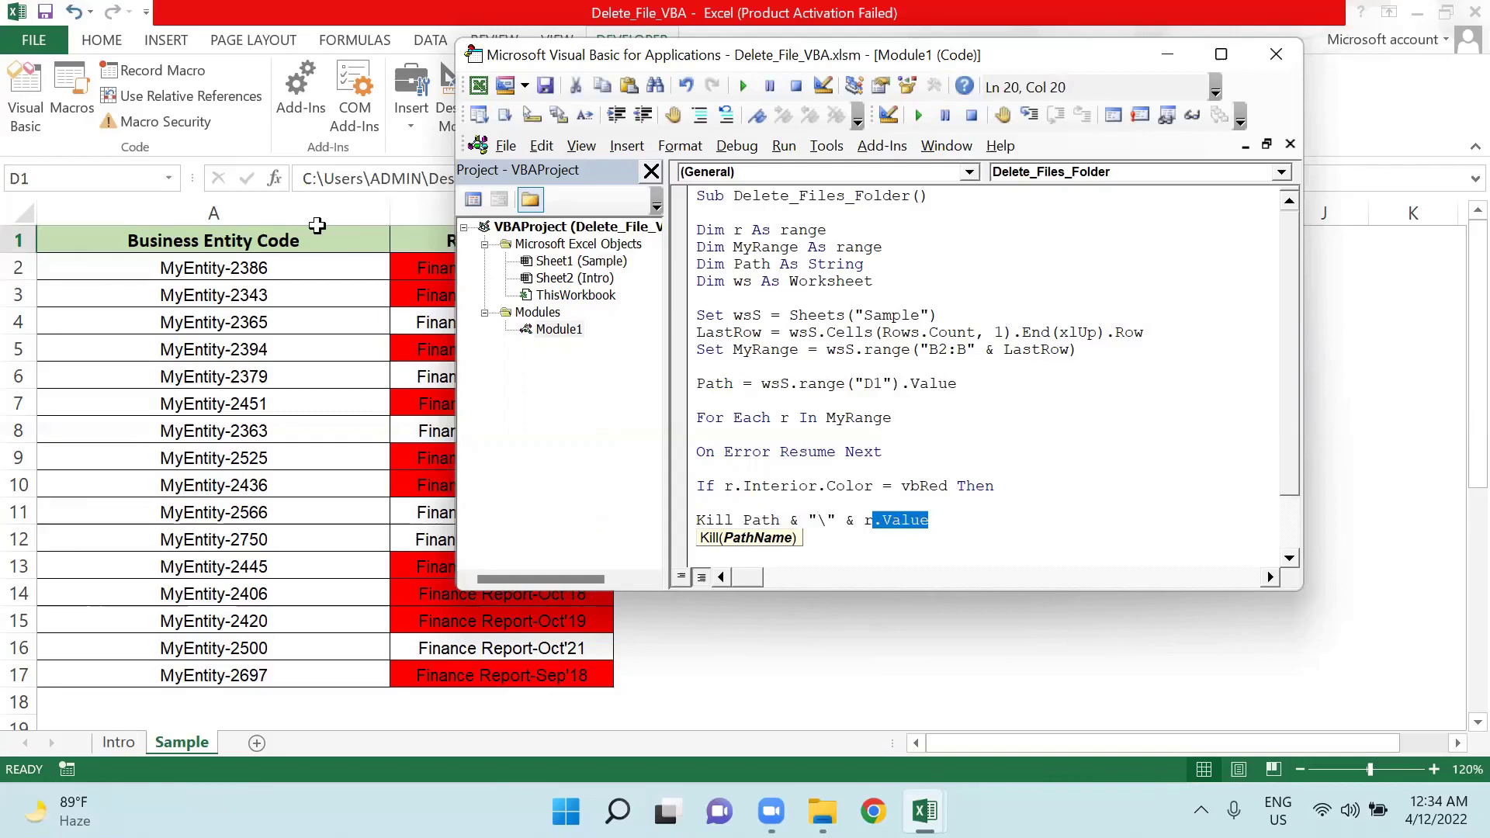
{"action": "key", "text": "End"}
{"action": "type", "text": "& "}
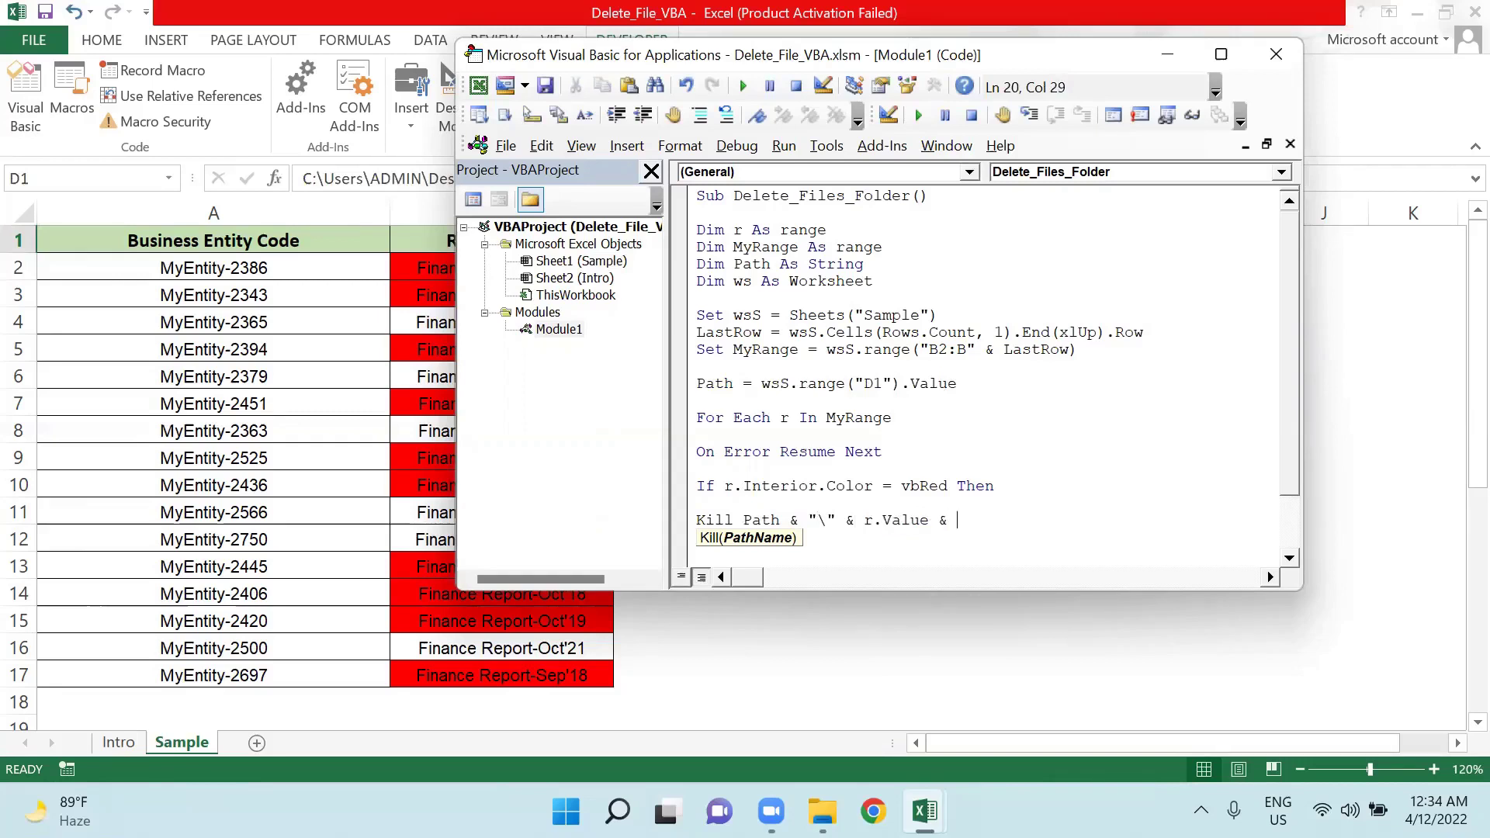
{"action": "type", "text": "\".xlsx\""}
{"action": "key", "text": "Return"}
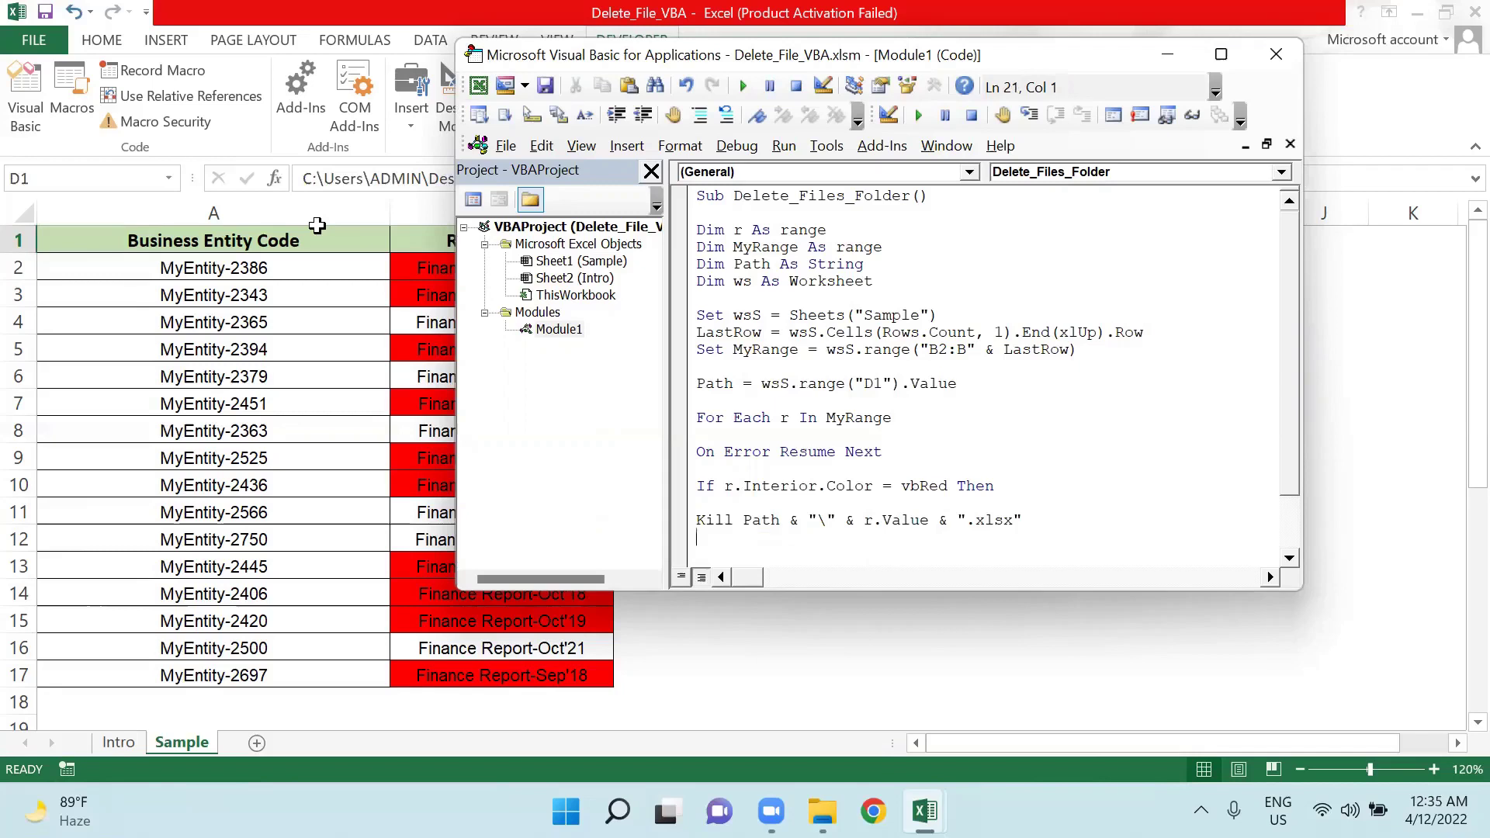
{"action": "key", "text": "BackSpace"}
{"action": "key", "text": "shift+Left"}
{"action": "key", "text": "shift+Left"}
{"action": "key", "text": "shift+Left"}
{"action": "key", "text": "shift+Left"}
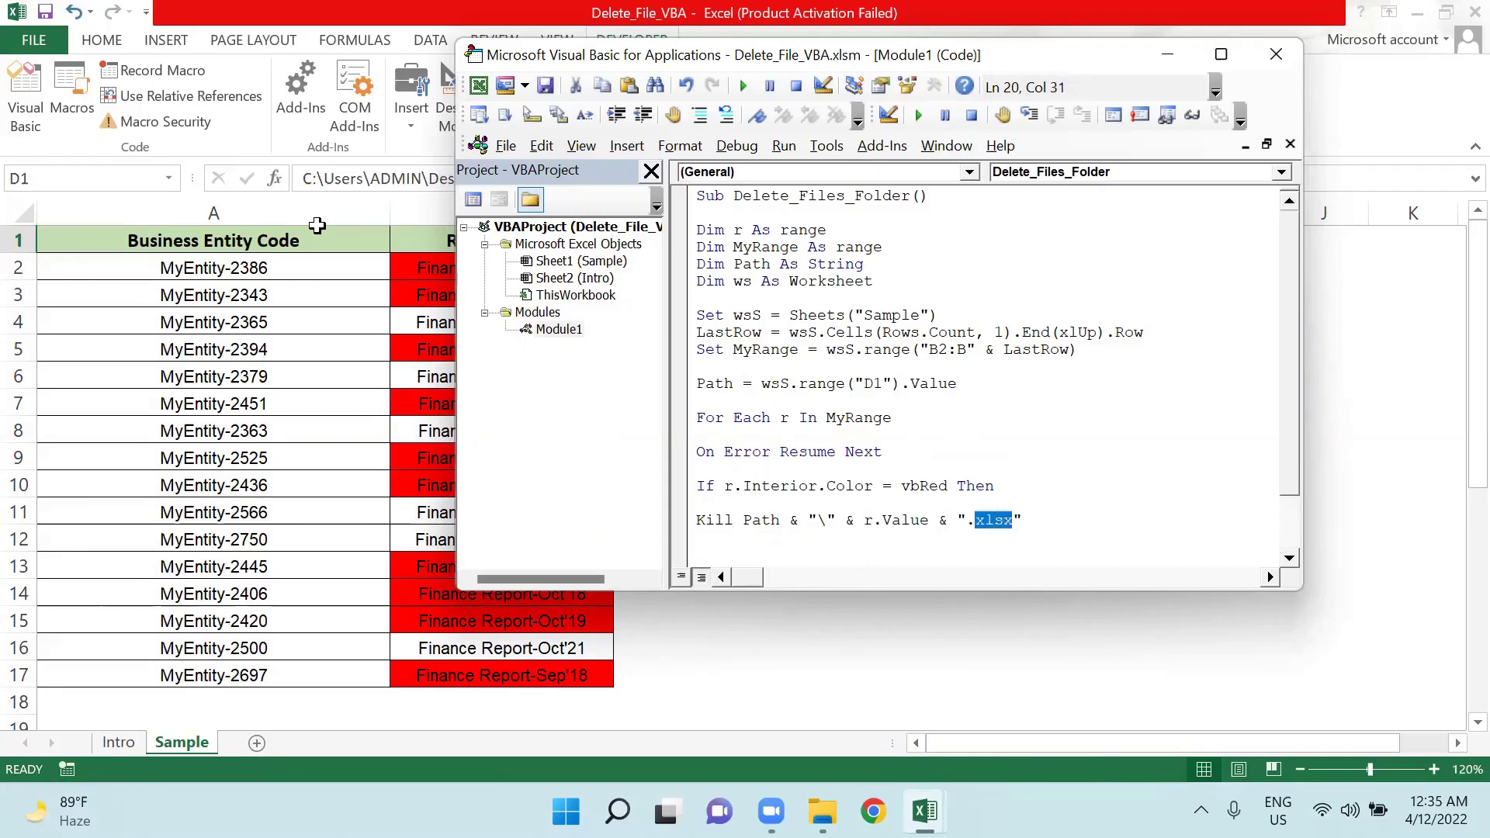
{"action": "key", "text": "Left"}
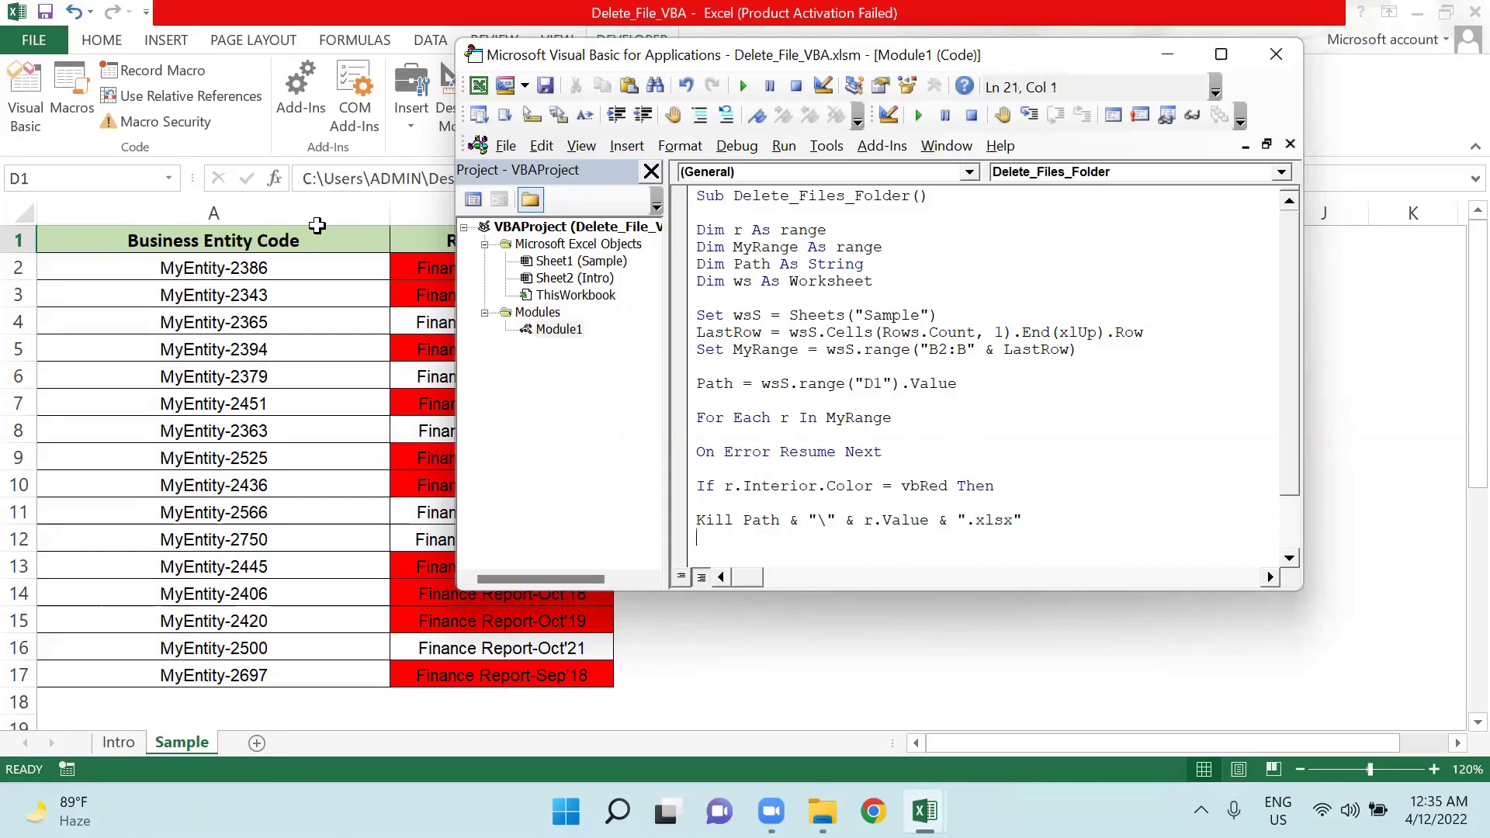
{"action": "scroll", "coordinate": [985, 372], "scroll_direction": "down", "scroll_amount": 2}
{"action": "scroll", "coordinate": [985, 373], "scroll_direction": "down", "scroll_amount": 1}
{"action": "key", "text": "End"}
{"action": "key", "text": "shift+Home"}
{"action": "key", "text": "Down"}
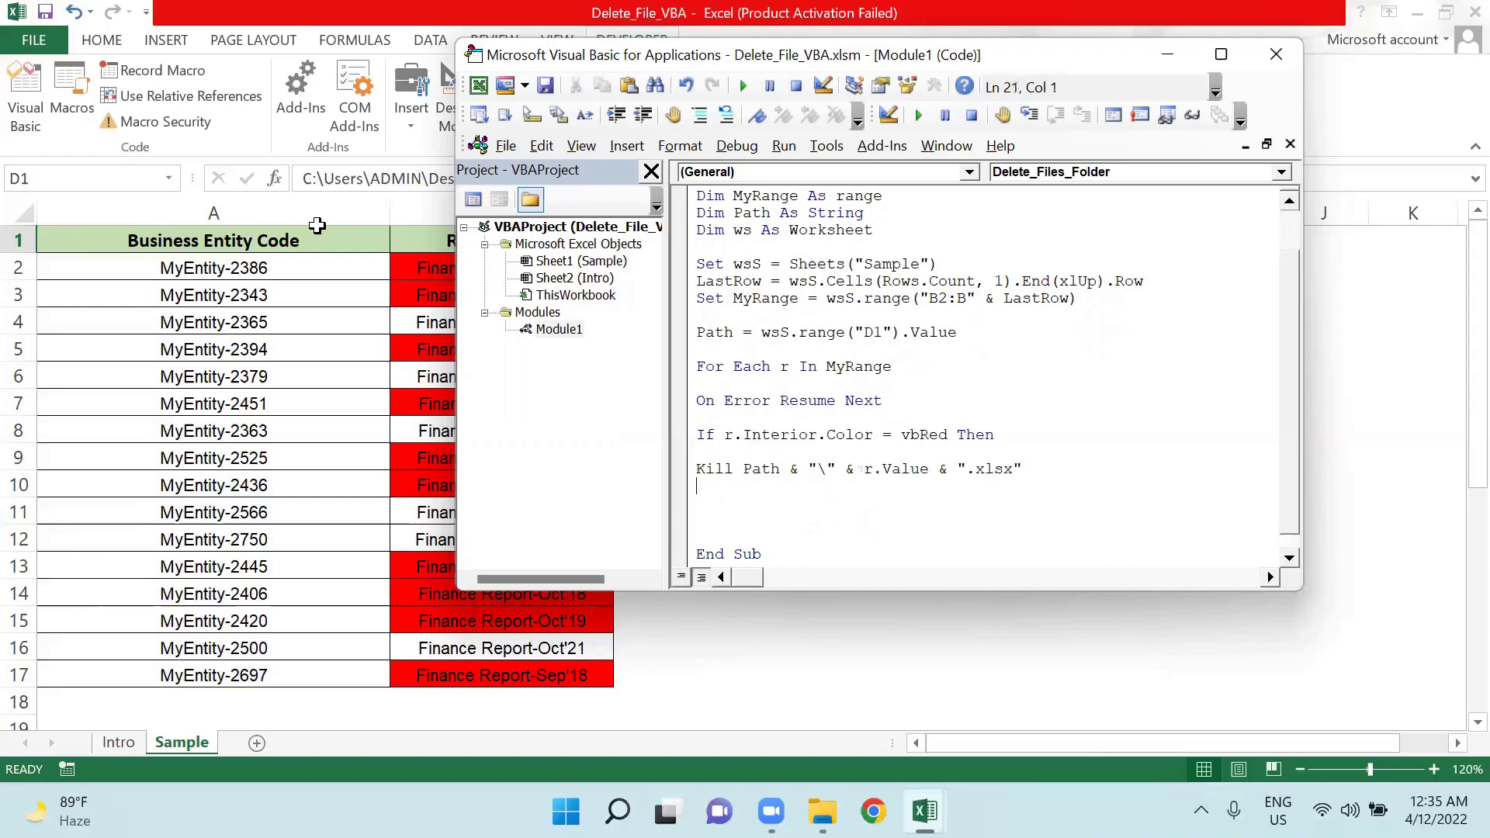
{"action": "key", "text": "Down"}
{"action": "type", "text": "end if"}
{"action": "key", "text": "Return"}
{"action": "key", "text": "Return"}
{"action": "type", "text": "next "}
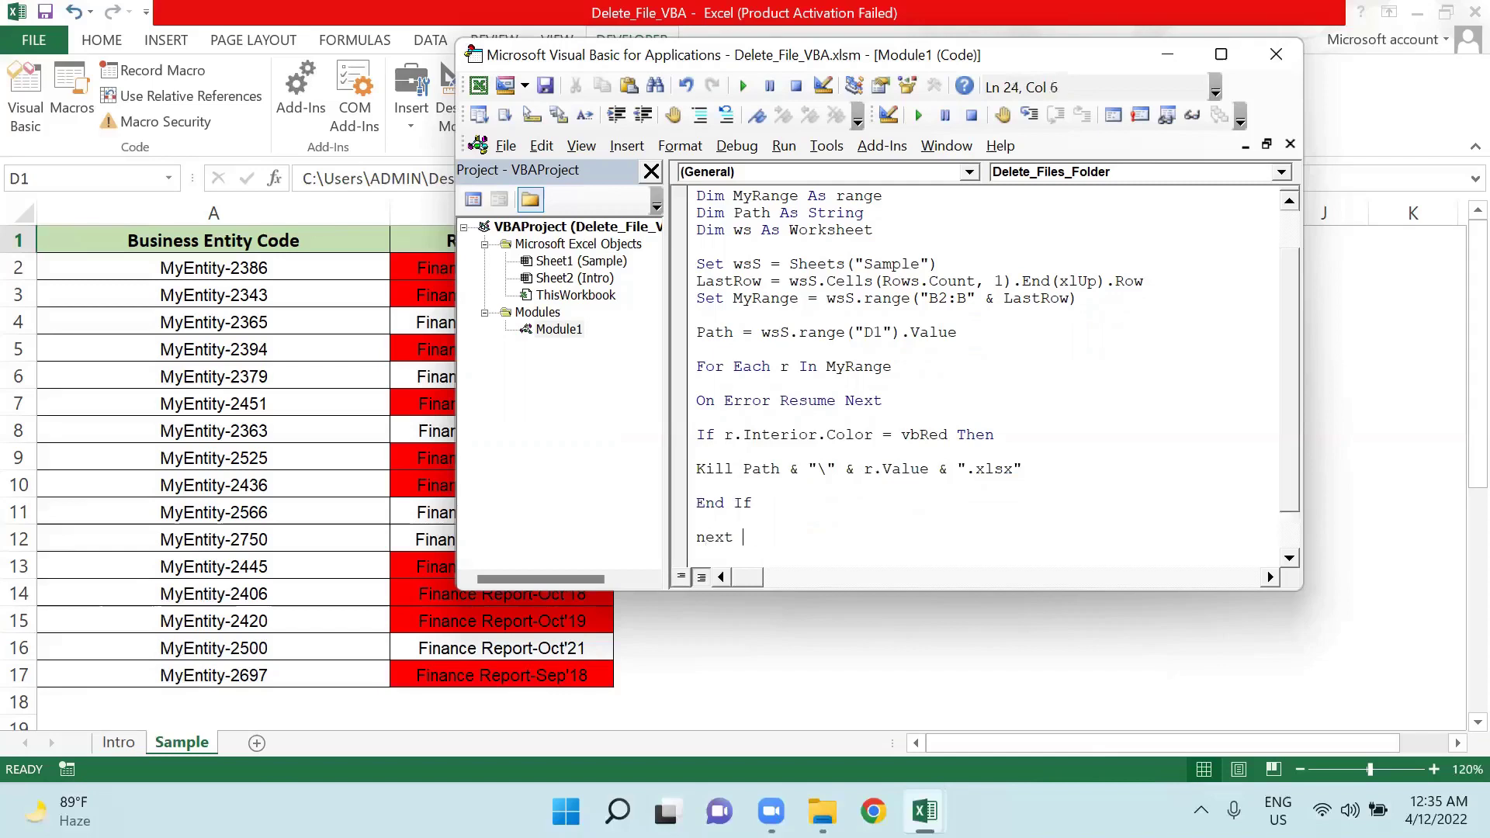
{"action": "type", "text": "r"}
{"action": "key", "text": "Return"}
{"action": "key", "text": "Return"}
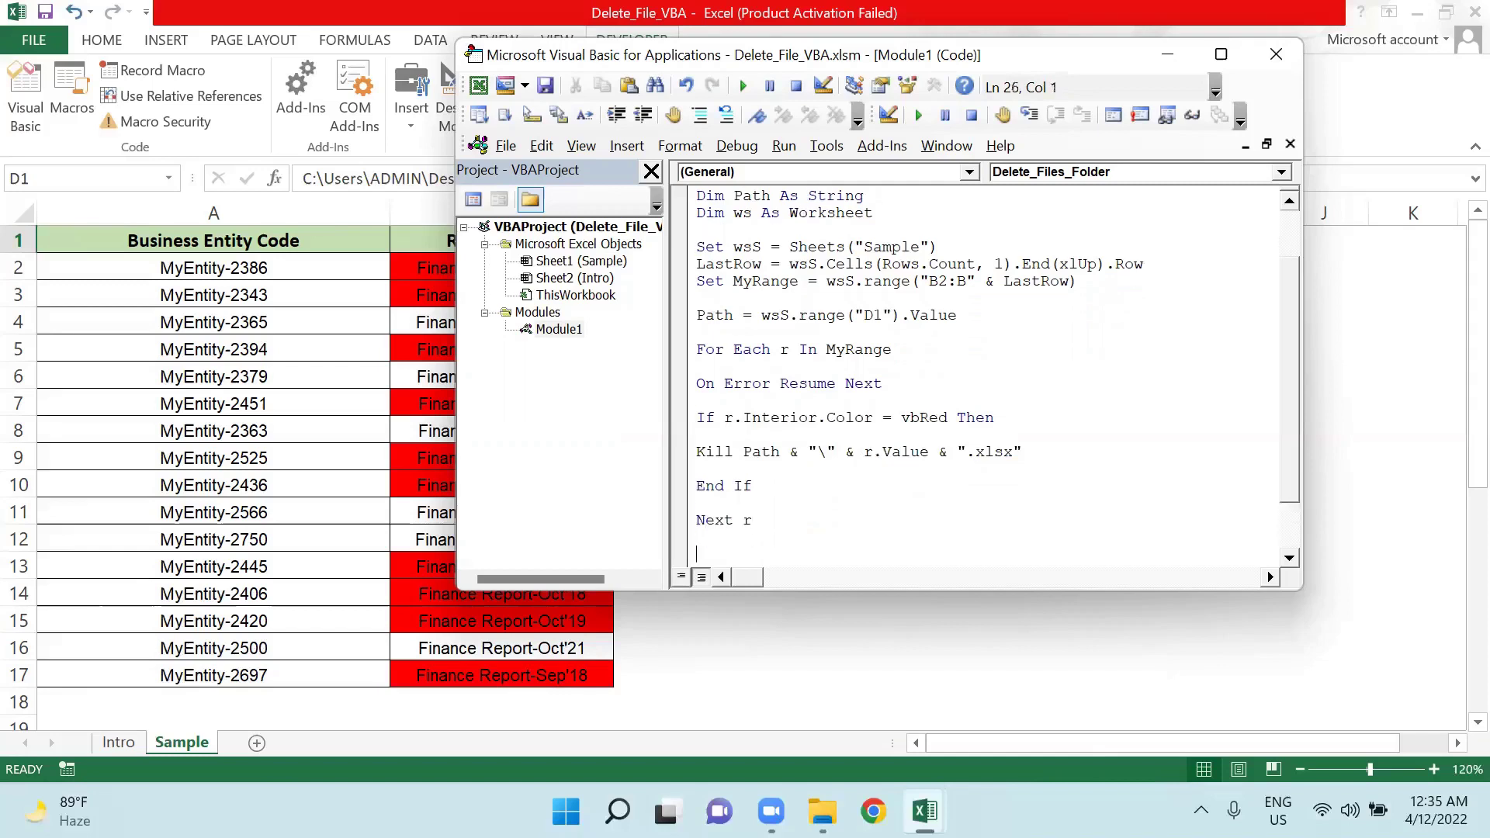
{"action": "type", "text": "on error go"}
{"action": "type", "text": "tpo"}
{"action": "key", "text": "BackSpace"}
{"action": "key", "text": "BackSpace"}
{"action": "type", "text": "o 0"}
{"action": "key", "text": "Return"}
{"action": "key", "text": "Return"}
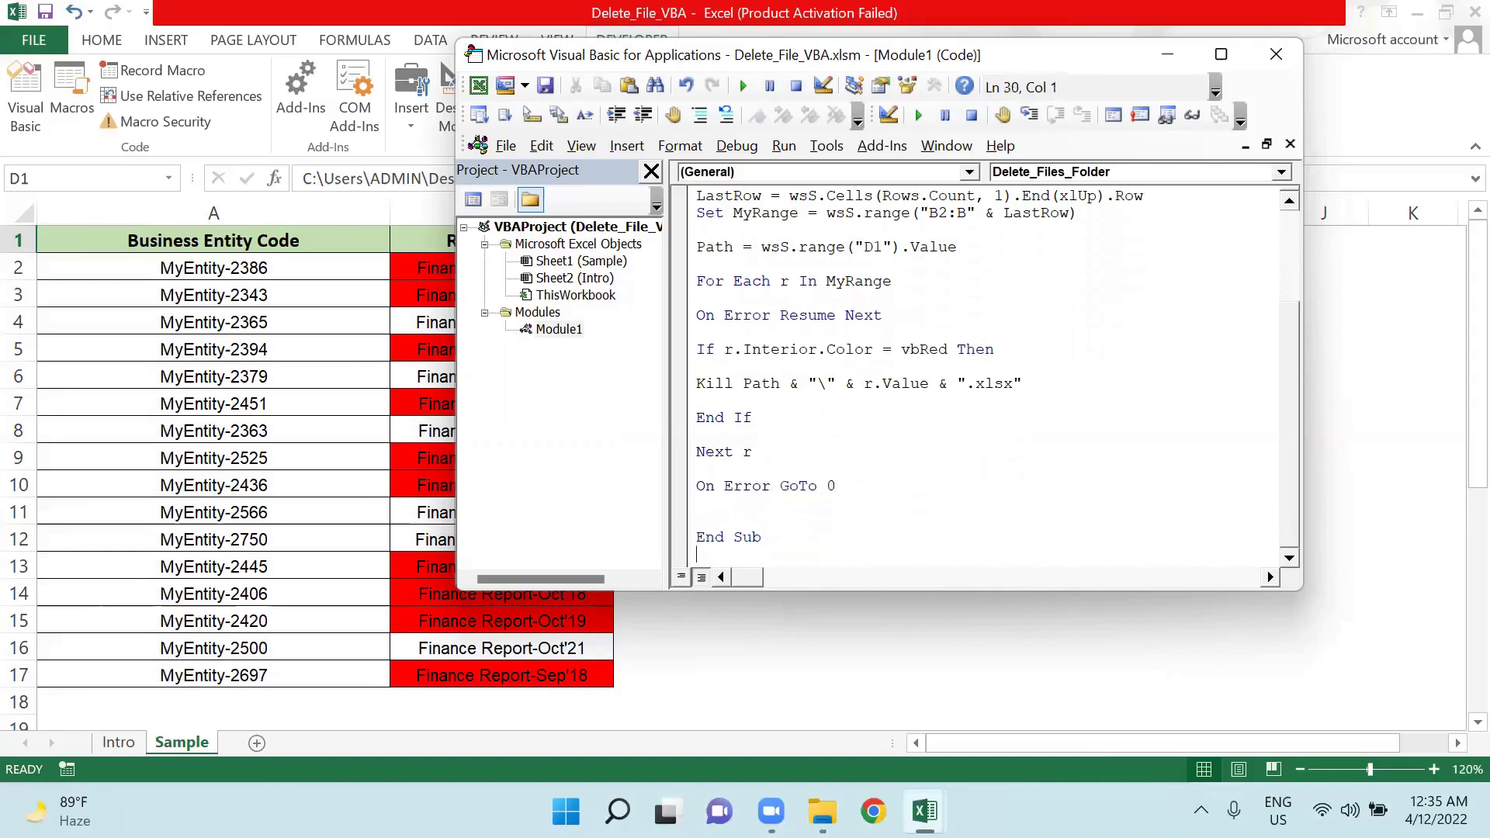
{"action": "key", "text": "Delete"}
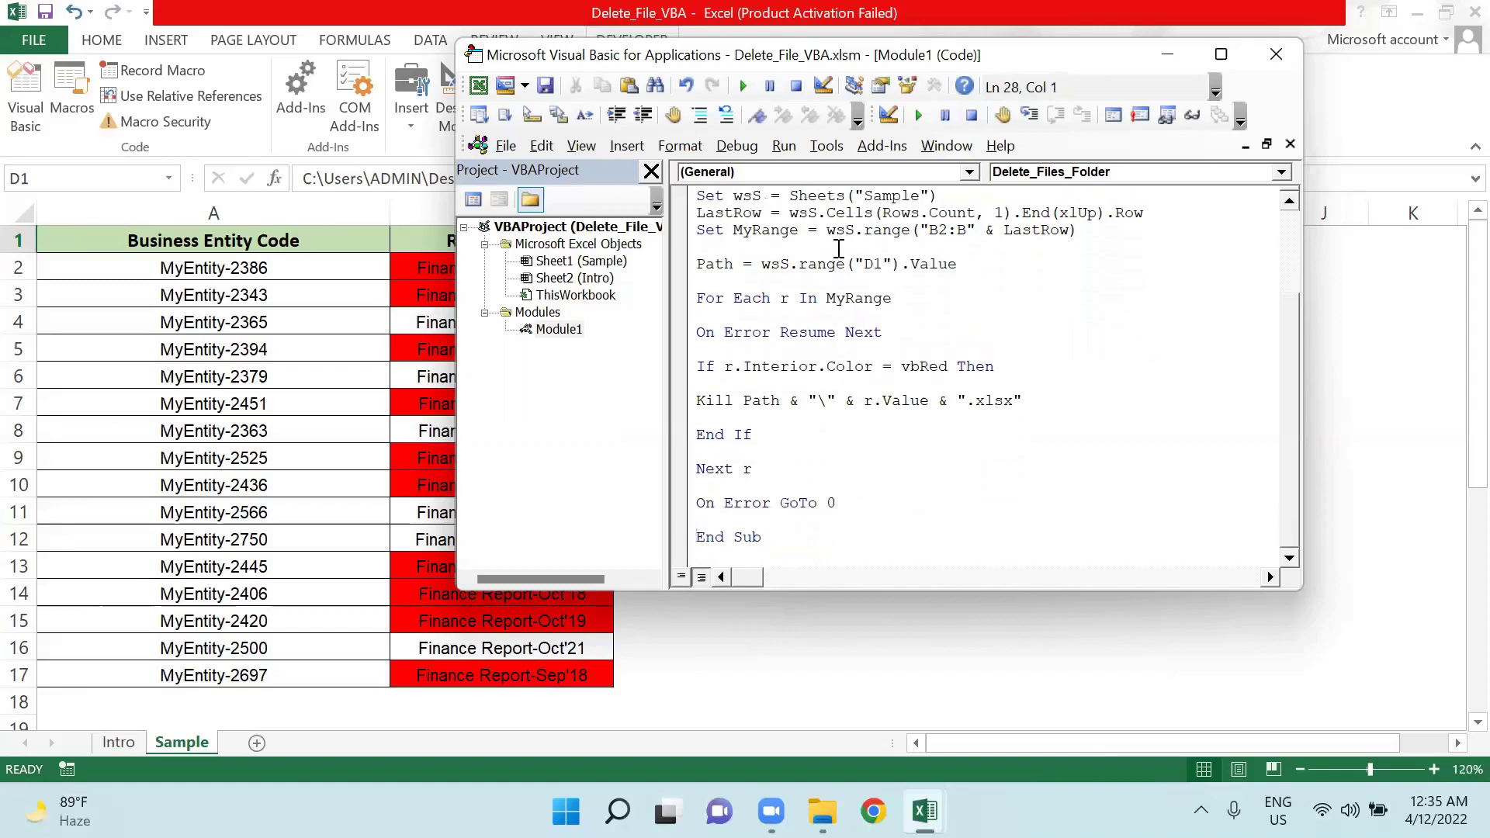
{"action": "scroll", "coordinate": [1282, 412], "scroll_direction": "up", "scroll_amount": 3}
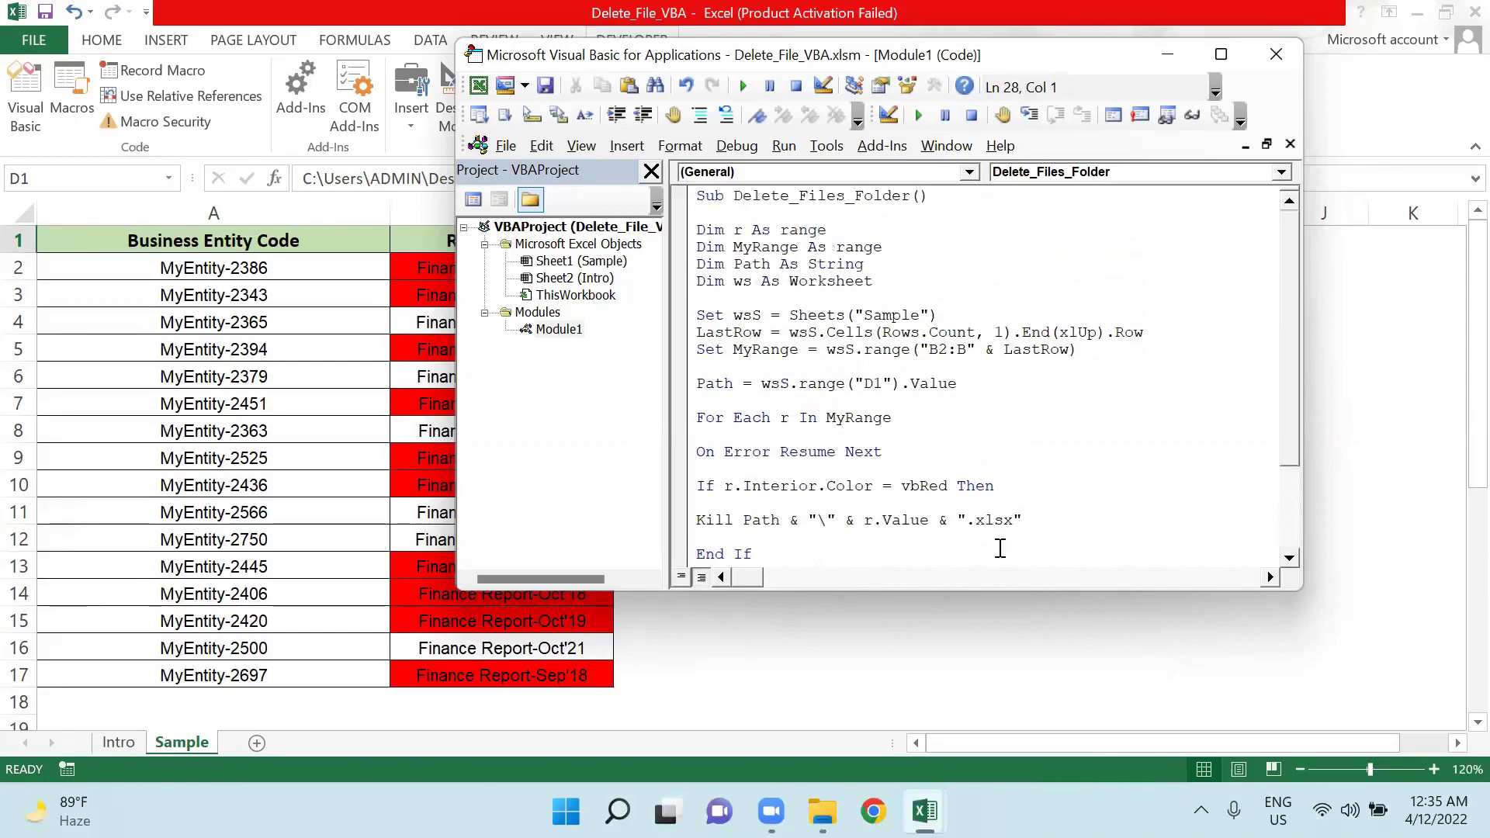
{"action": "mouse_move", "coordinate": [822, 811]}
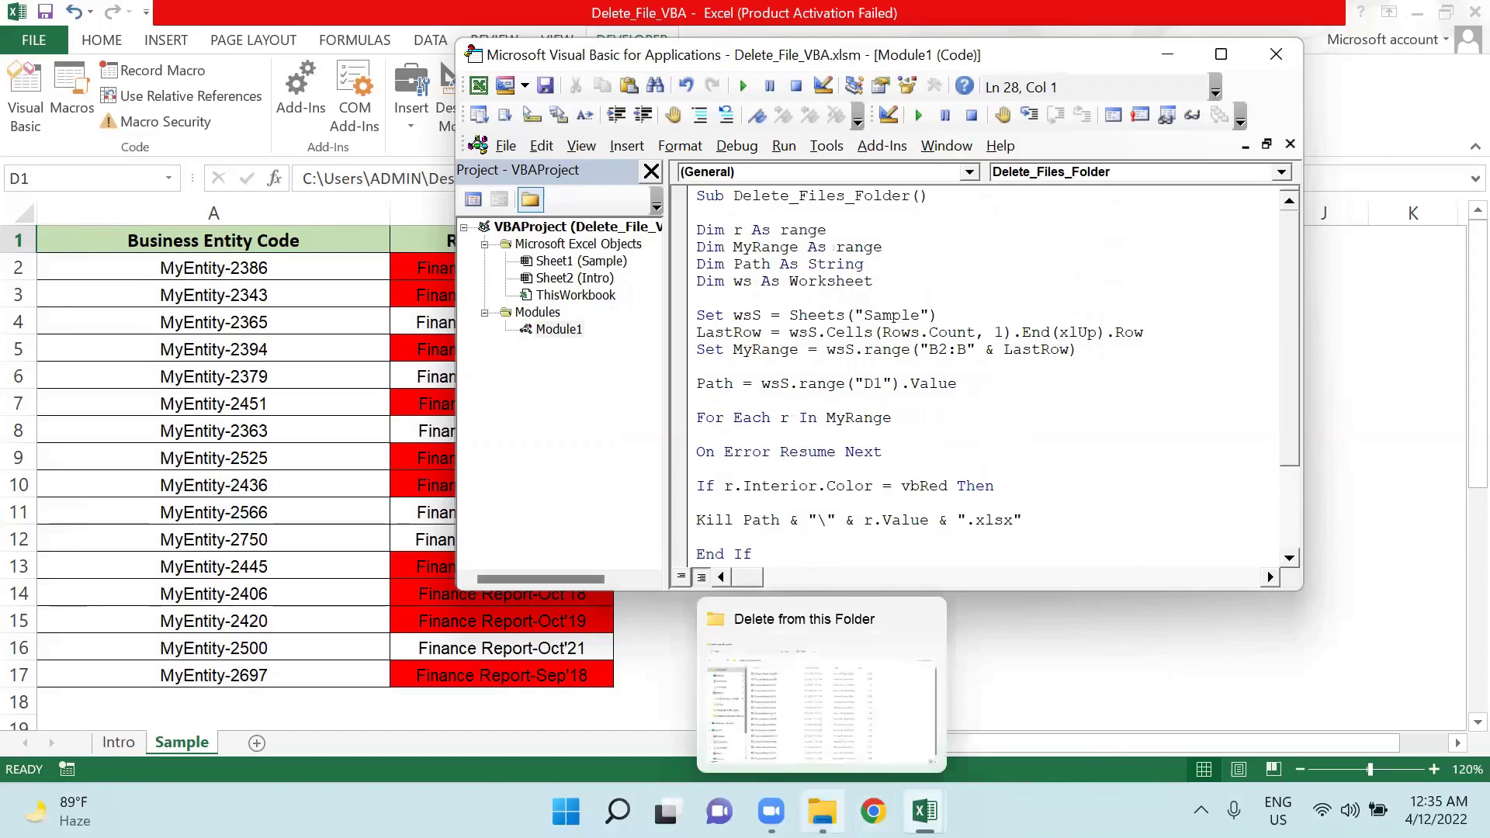
Step: Check the report folder, then filter the Sample table's Report Name column to No Fill
{"action": "left_click", "coordinate": [821, 691]}
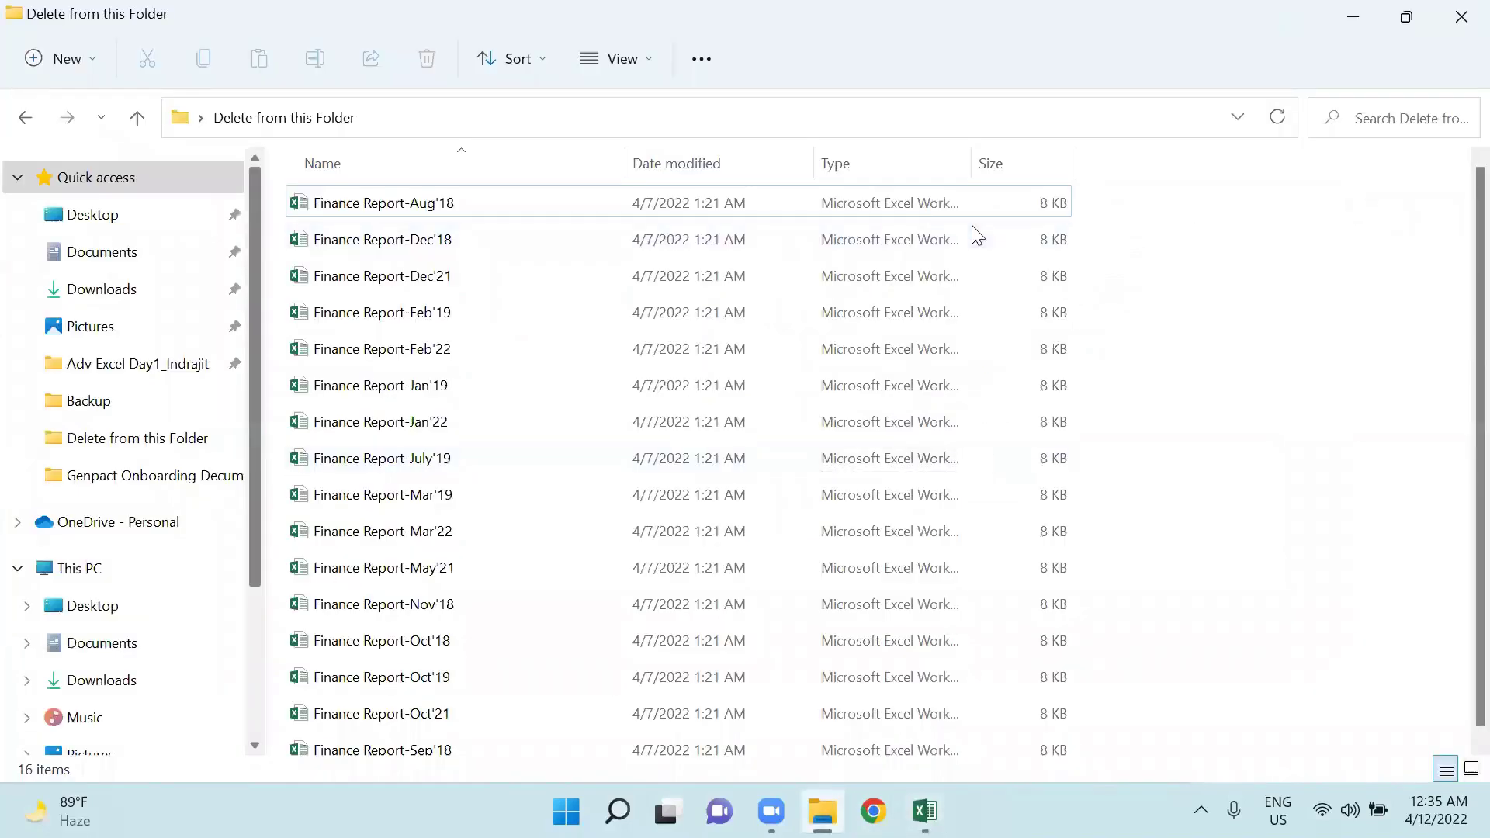
{"action": "key", "text": "alt+Tab"}
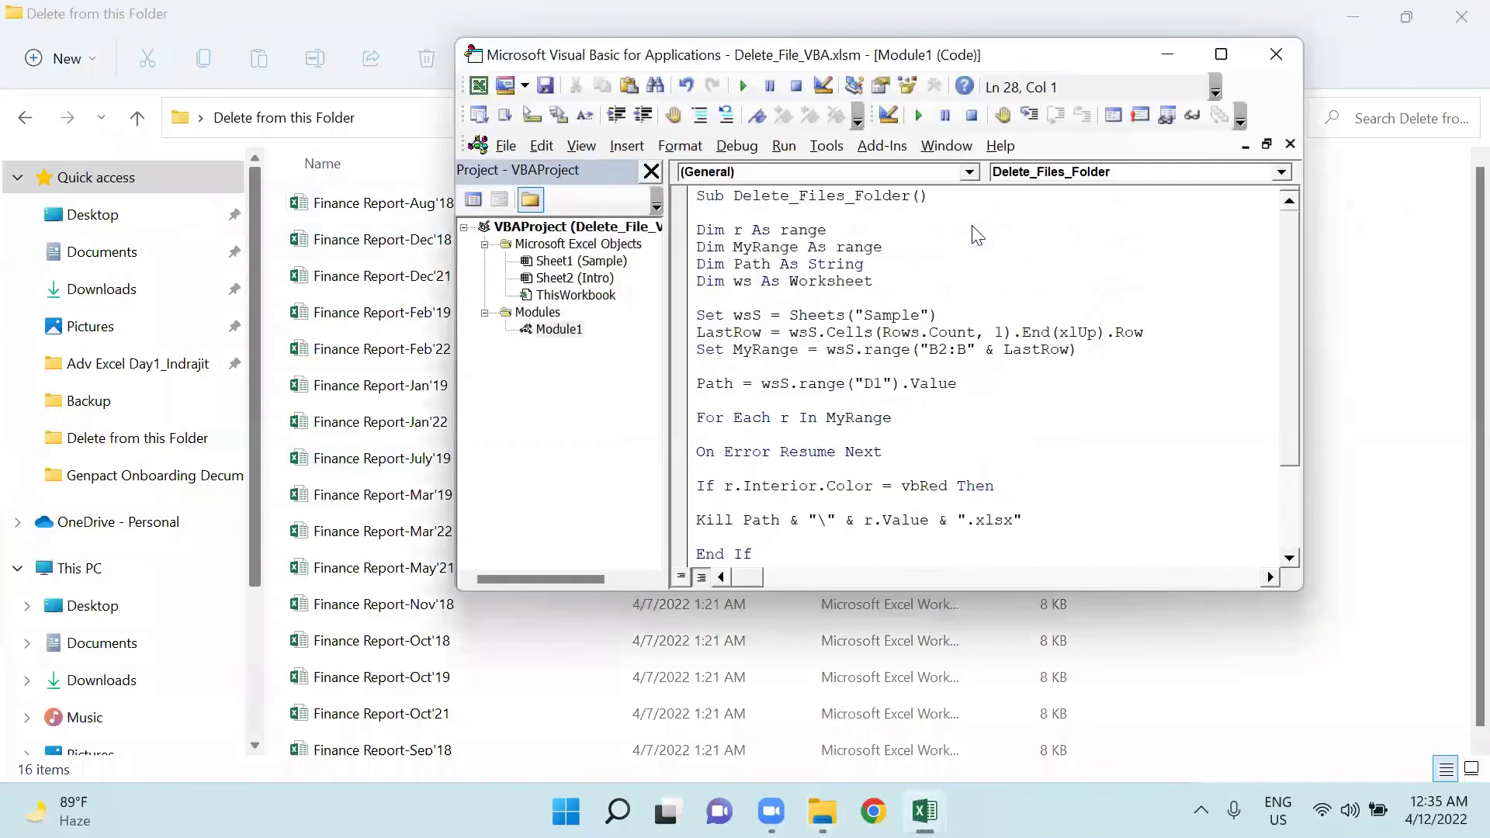
{"action": "key", "text": "alt+Tab"}
{"action": "key", "text": "alt+Tab"}
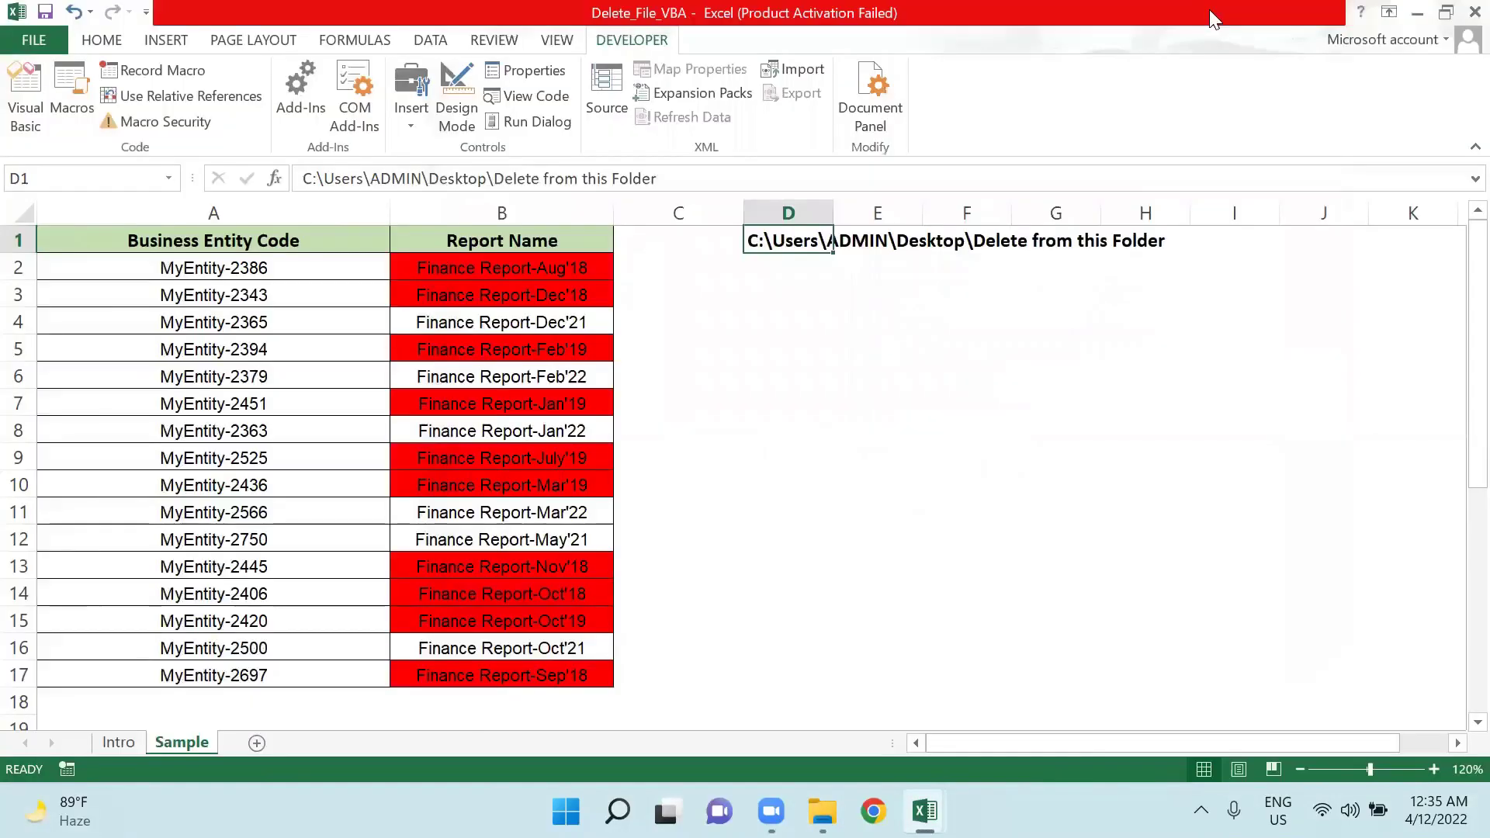
{"action": "key", "text": "ctrl+shift+l"}
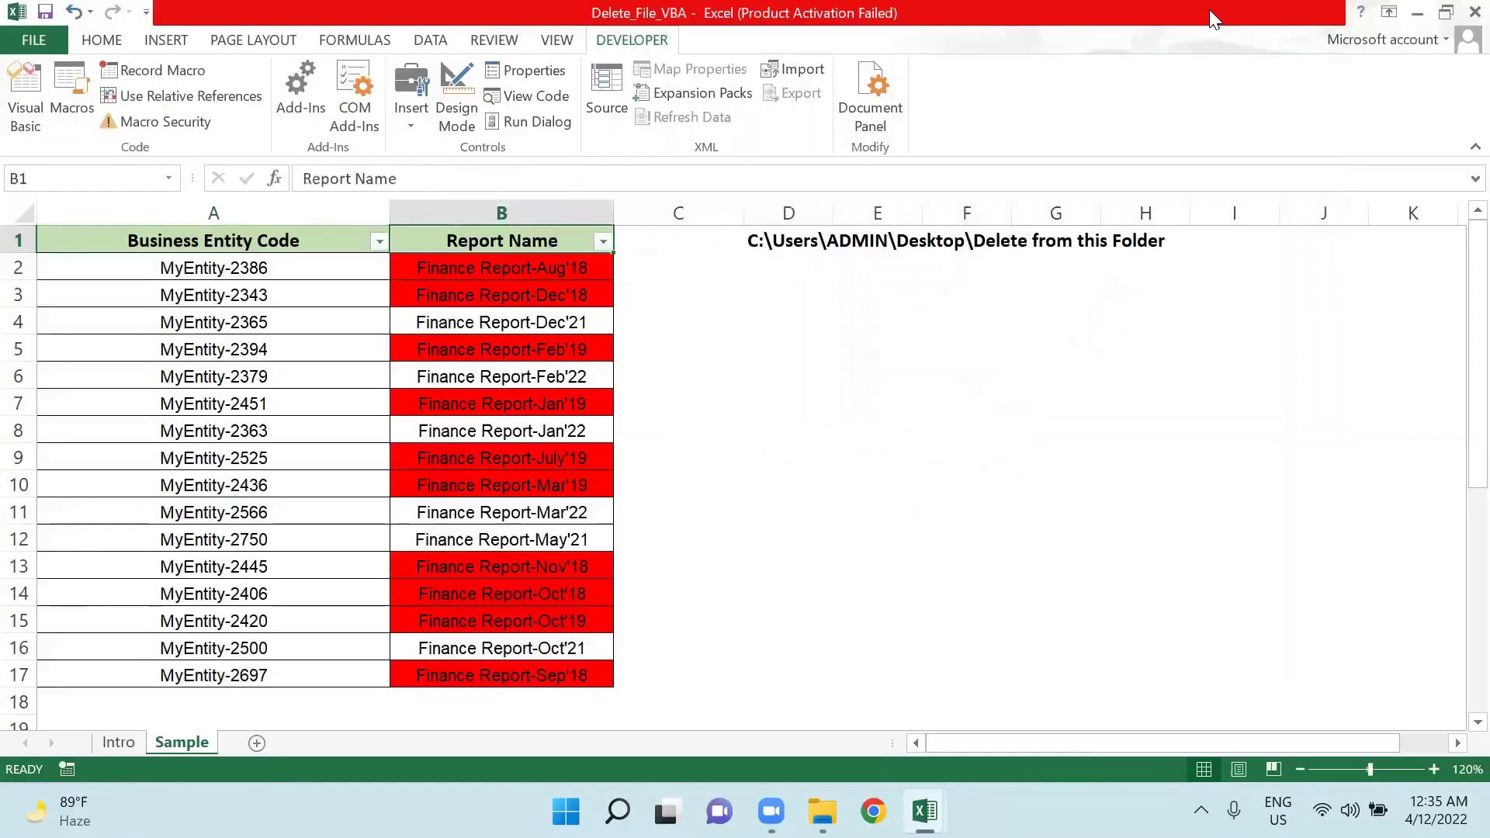
{"action": "key", "text": "alt+Down"}
{"action": "key", "text": "Down"}
{"action": "key", "text": "Down"}
{"action": "key", "text": "Down"}
{"action": "key", "text": "Right"}
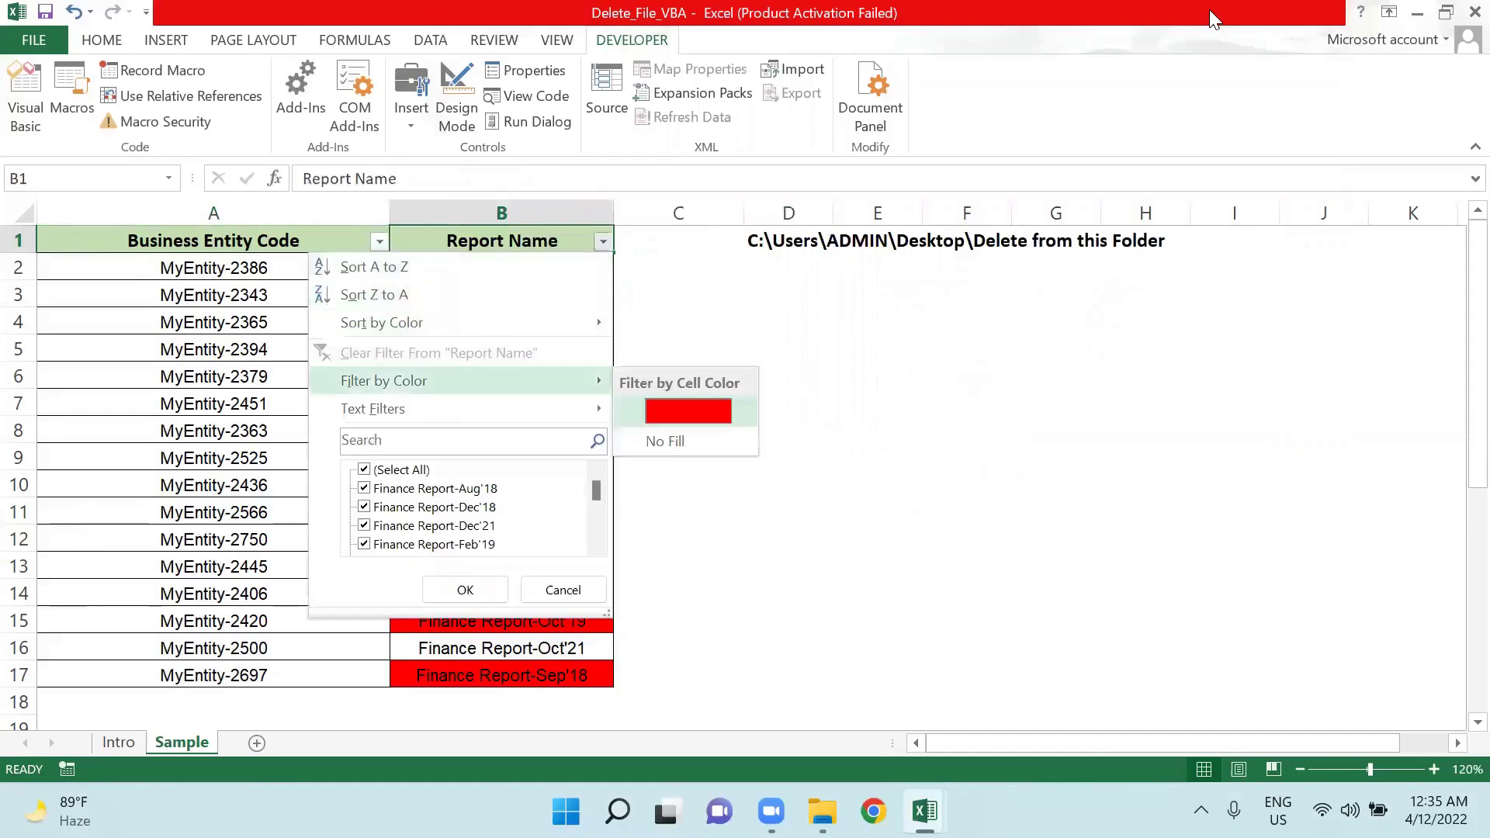
{"action": "key", "text": "Down"}
{"action": "key", "text": "Return"}
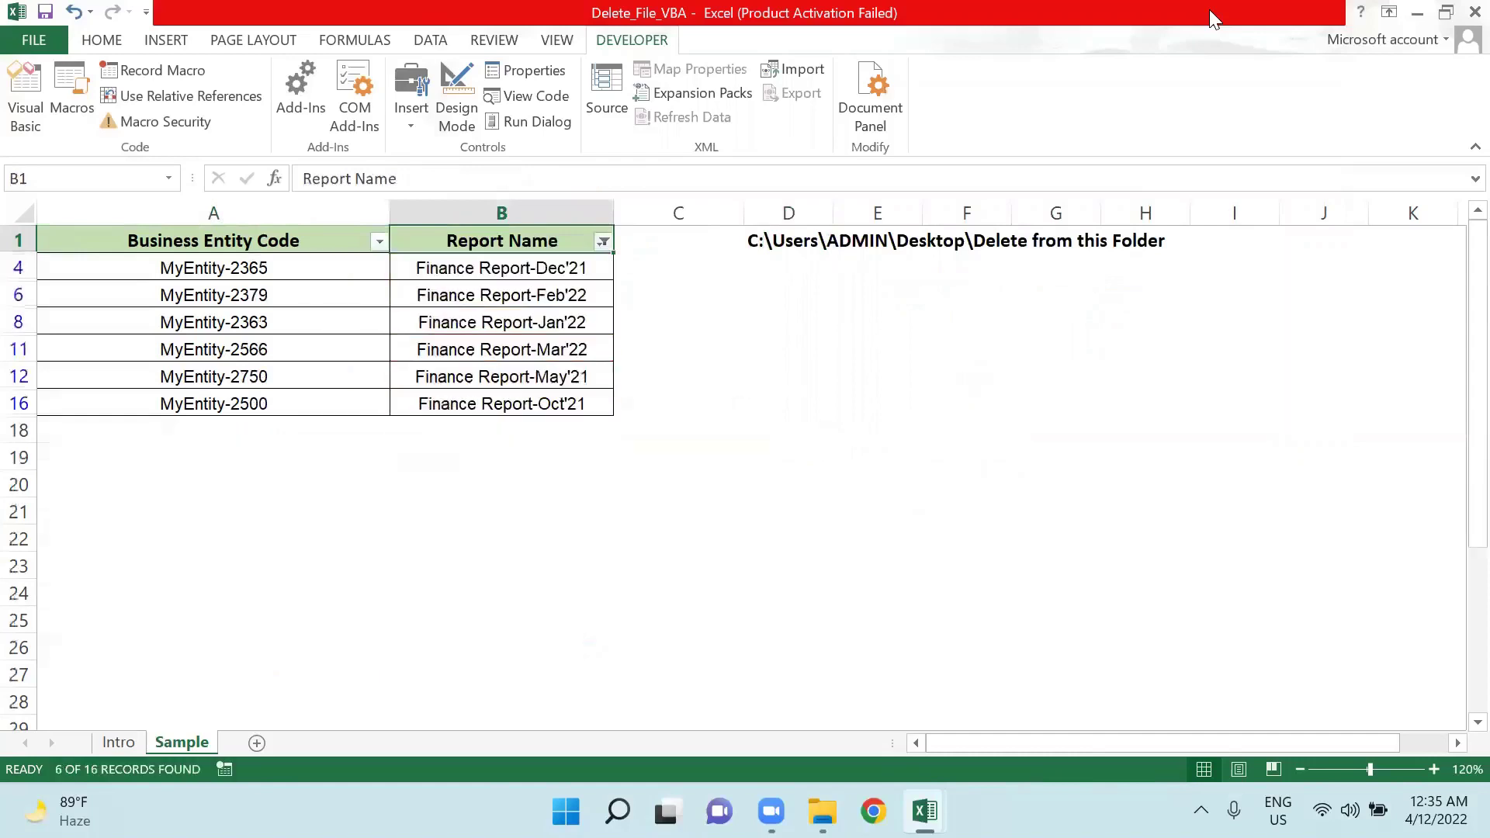
{"action": "key", "text": "Down"}
Step: Review the six unhighlighted reports, then clear the filter so all 16 rows show
{"action": "key", "text": "Left"}
{"action": "key", "text": "Right"}
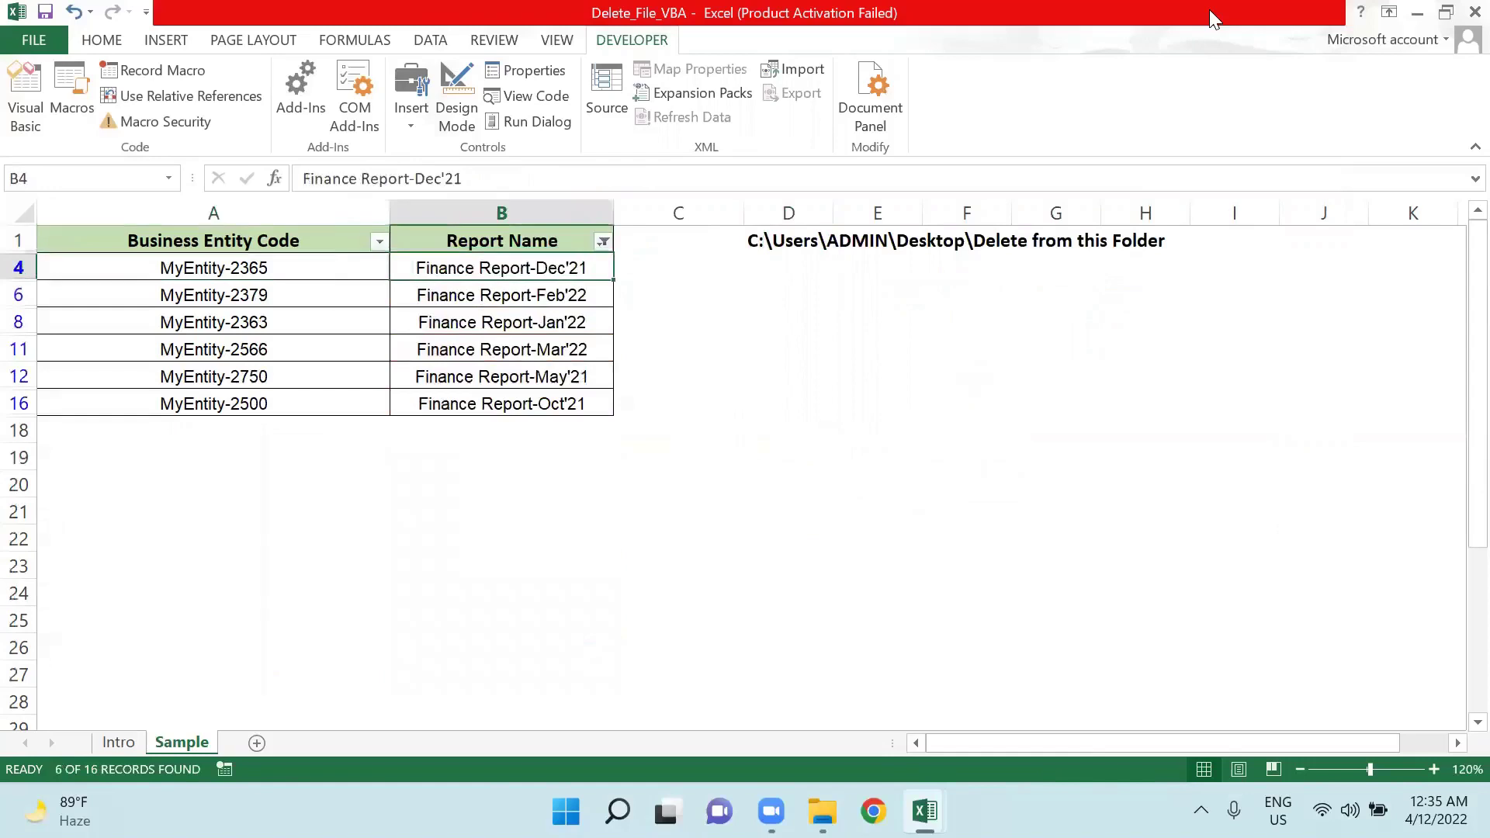
{"action": "key", "text": "Down"}
{"action": "key", "text": "Down"}
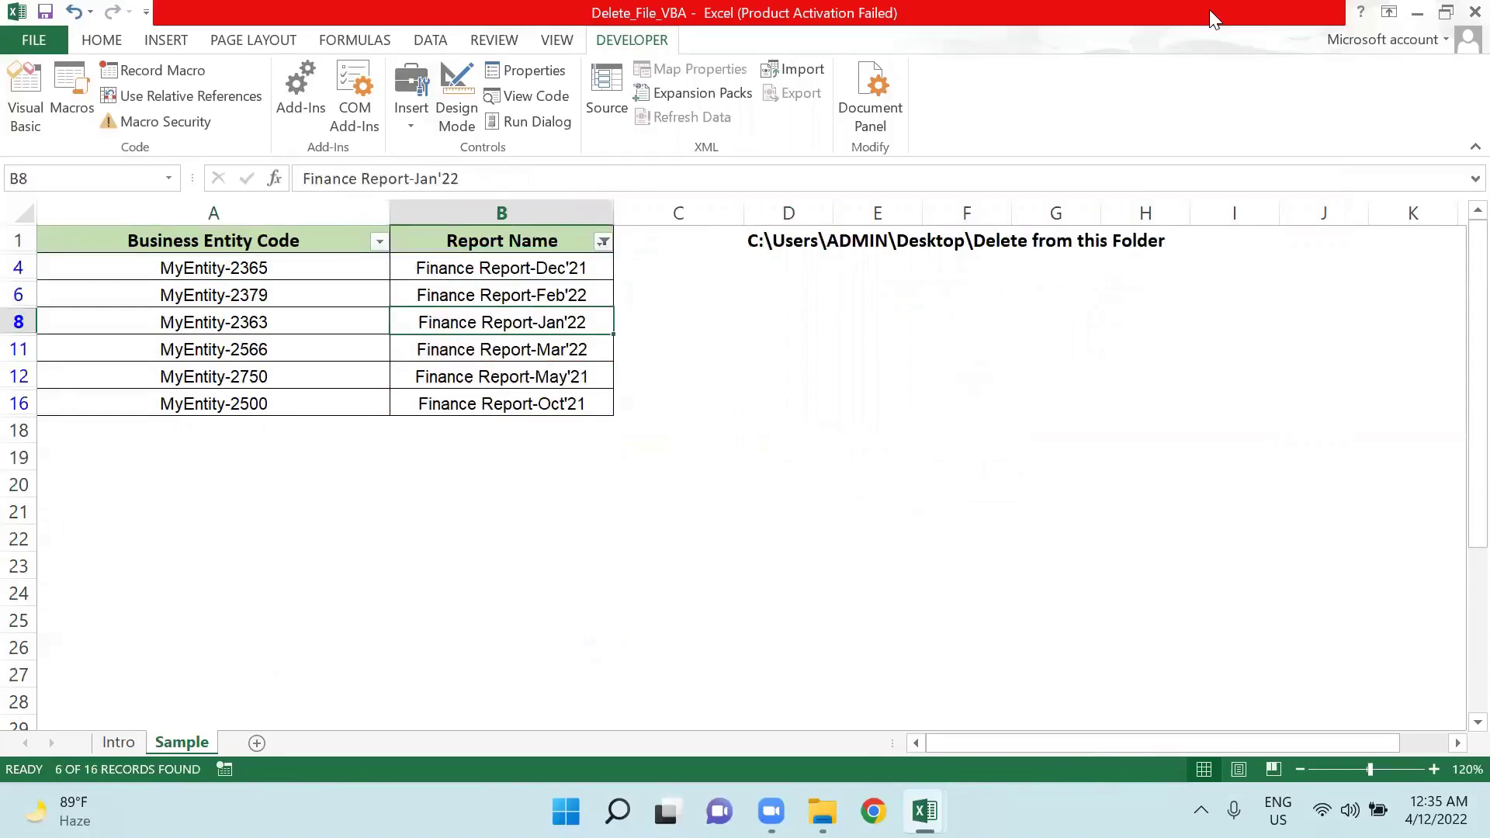
{"action": "key", "text": "Down"}
{"action": "key", "text": "Down"}
{"action": "key", "text": "Down"}
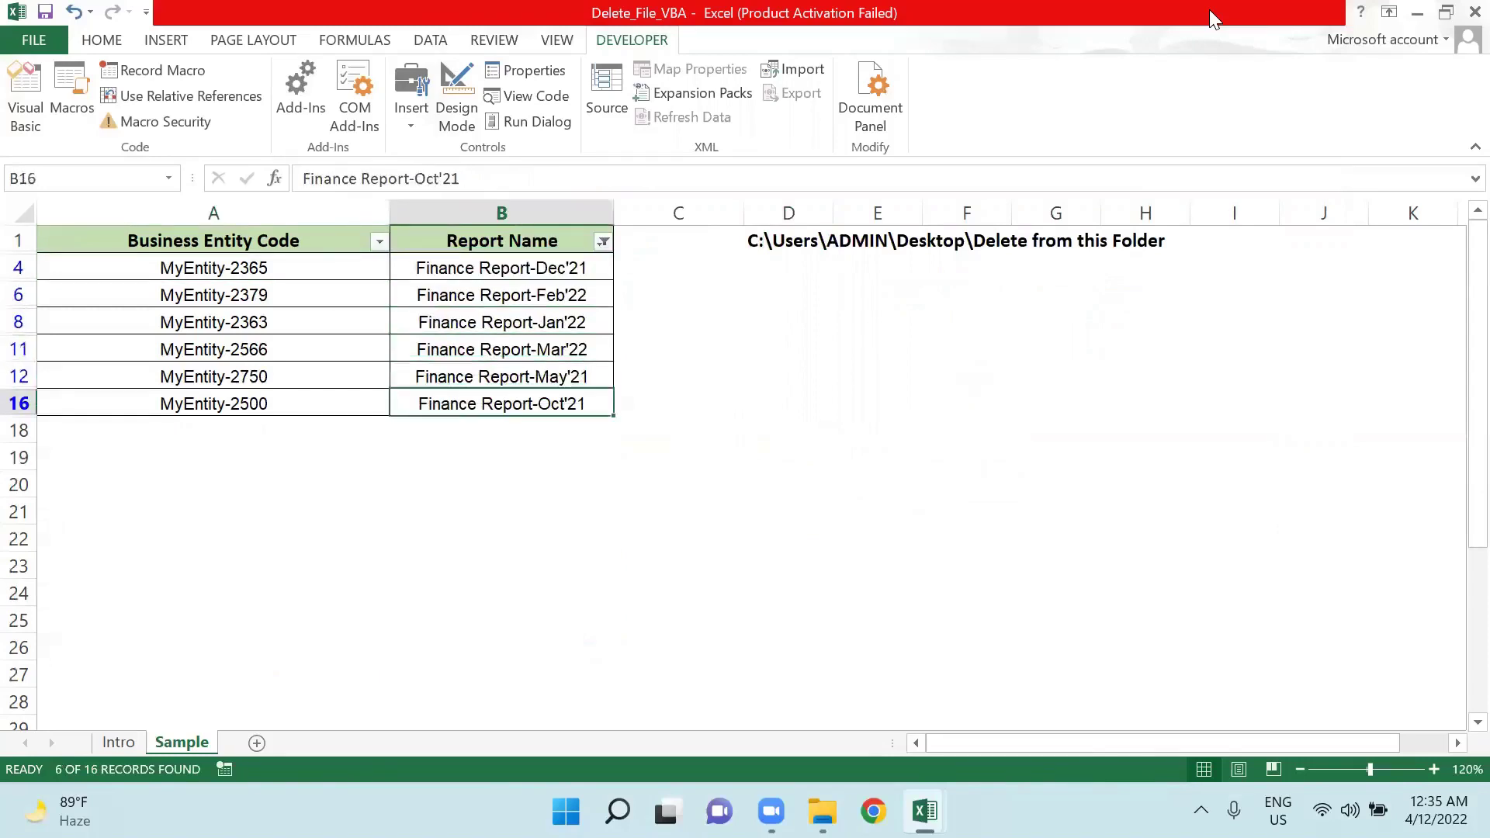
{"action": "key", "text": "shift+Up"}
{"action": "key", "text": "shift+Up"}
{"action": "key", "text": "shift+Up"}
{"action": "key", "text": "shift+Up"}
{"action": "key", "text": "shift+Up"}
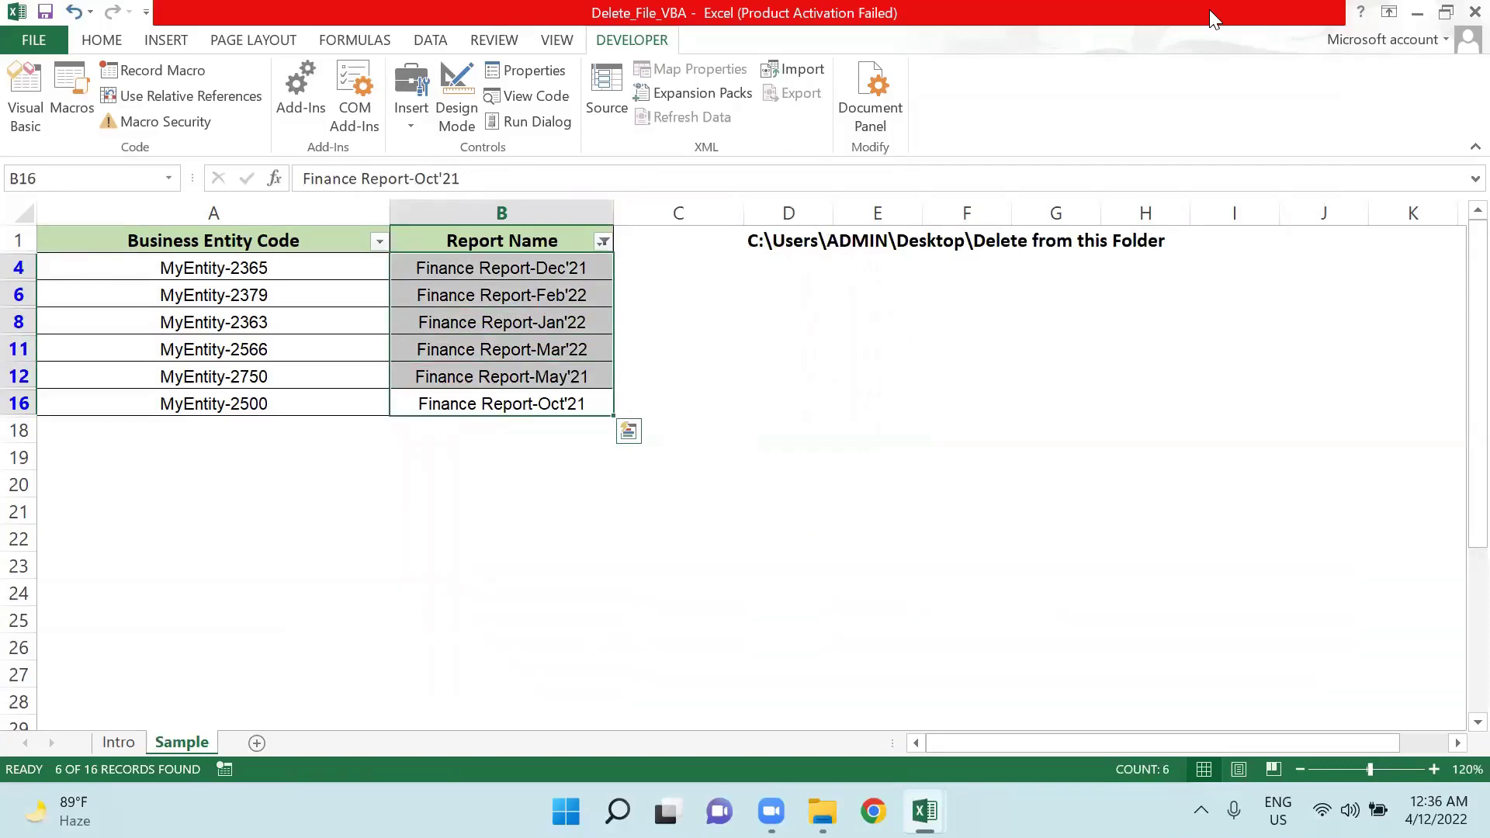
{"action": "key", "text": "Up"}
{"action": "key", "text": "Up"}
{"action": "key", "text": "Up"}
{"action": "key", "text": "Up"}
{"action": "key", "text": "Up"}
{"action": "key", "text": "shift+Down"}
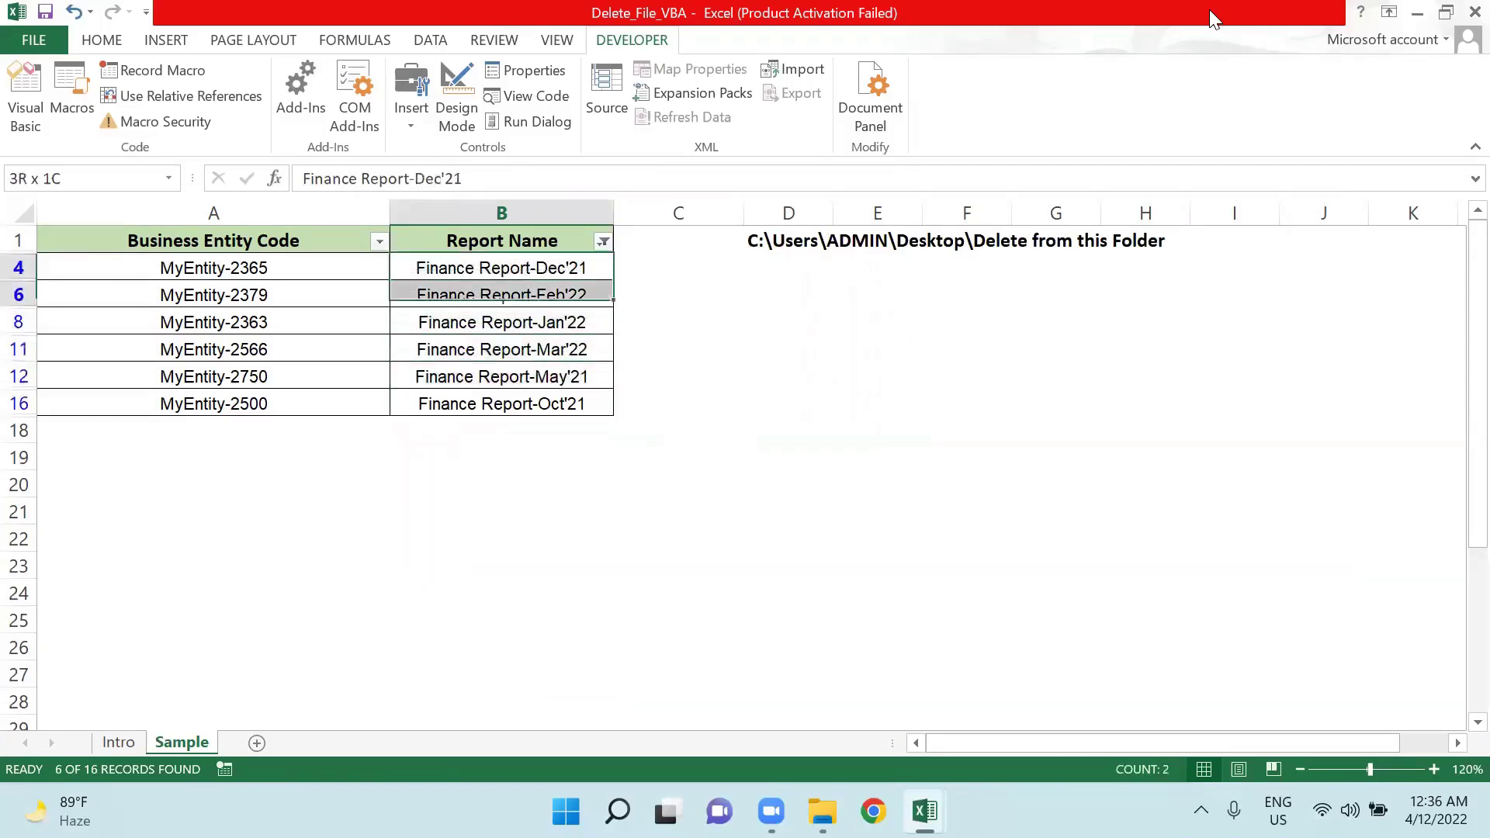
{"action": "key", "text": "shift+Down"}
{"action": "key", "text": "shift+Down"}
{"action": "key", "text": "shift+Down"}
{"action": "key", "text": "shift+Down"}
{"action": "key", "text": "Up"}
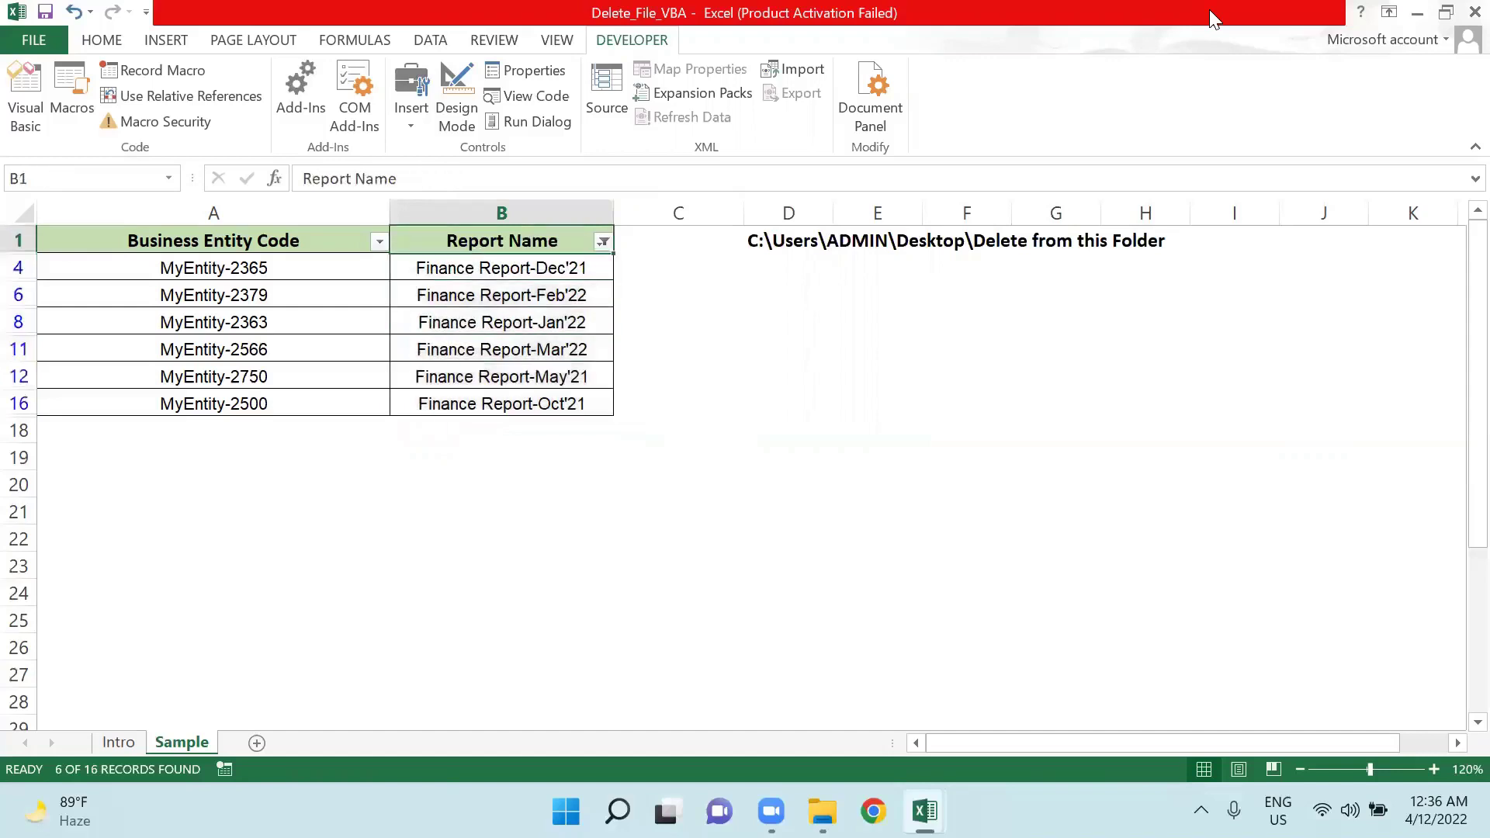
{"action": "key", "text": "alt+a+c"}
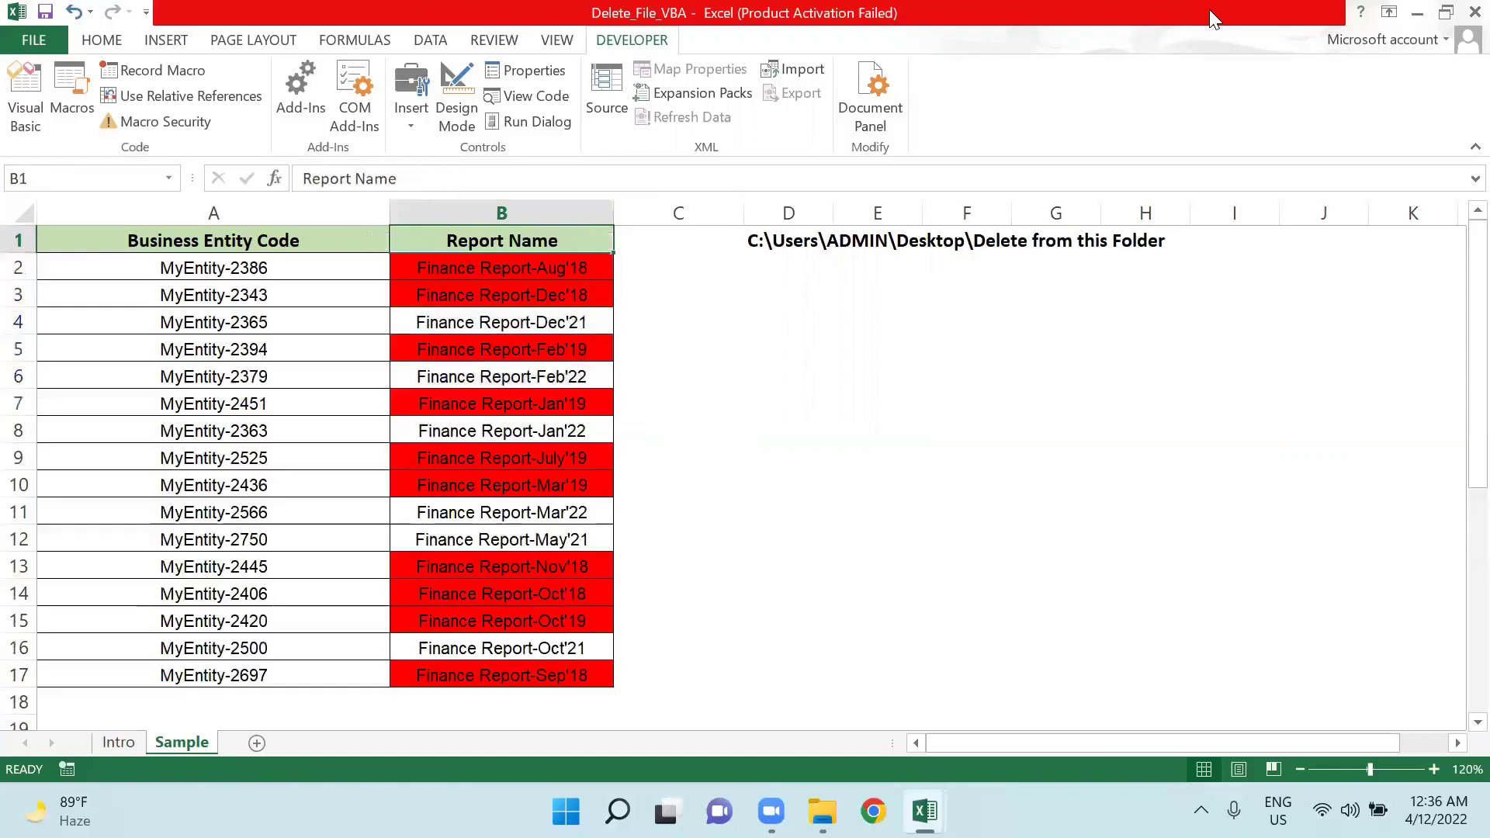
{"action": "key", "text": "ctrl+shift+l"}
{"action": "key", "text": "alt+Tab"}
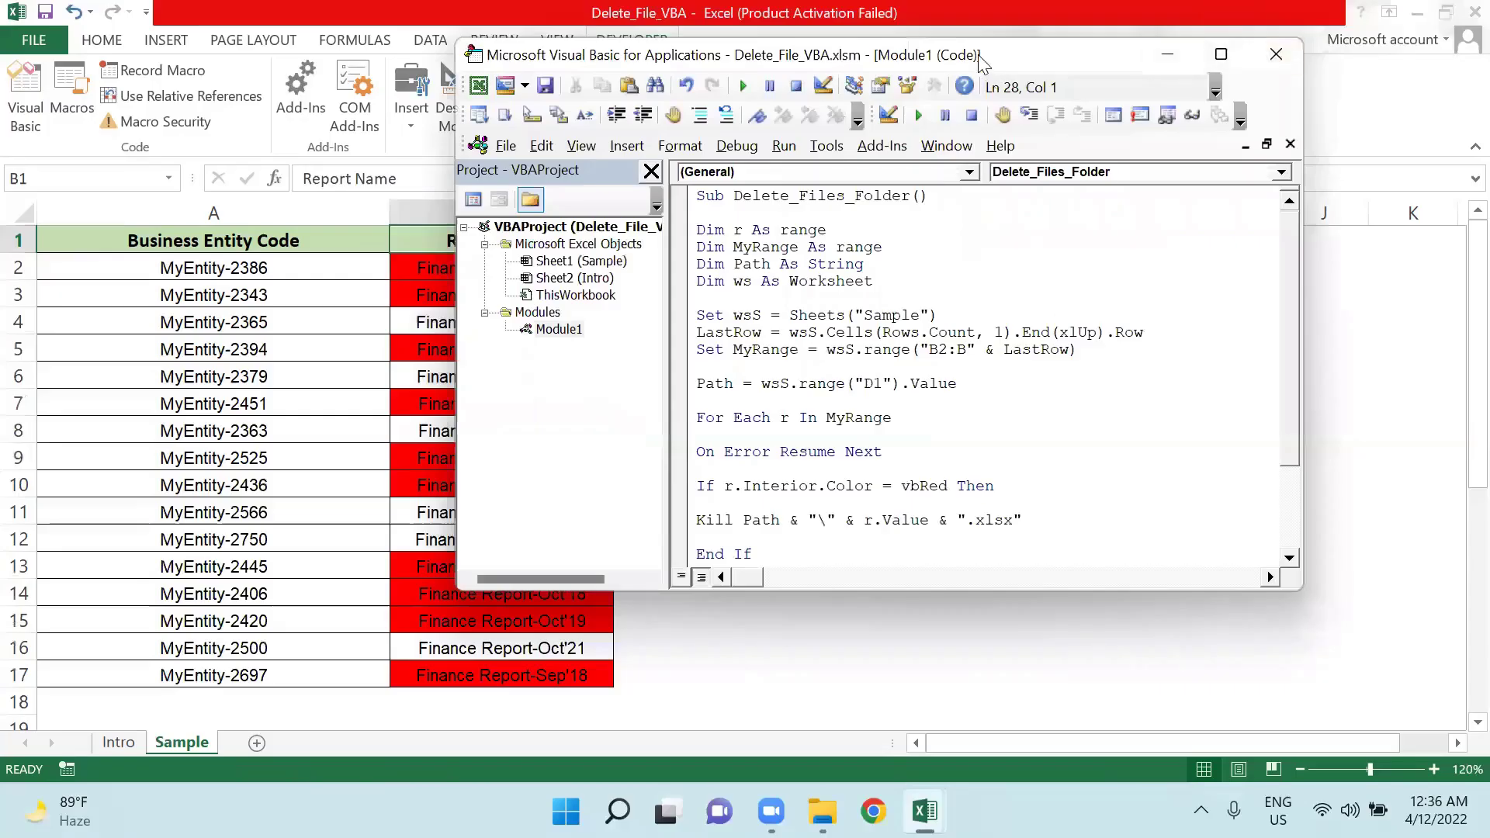
Step: Position the VBA editor window, shifted right, over the Delete from this Folder file list
{"action": "key", "text": "alt+Tab"}
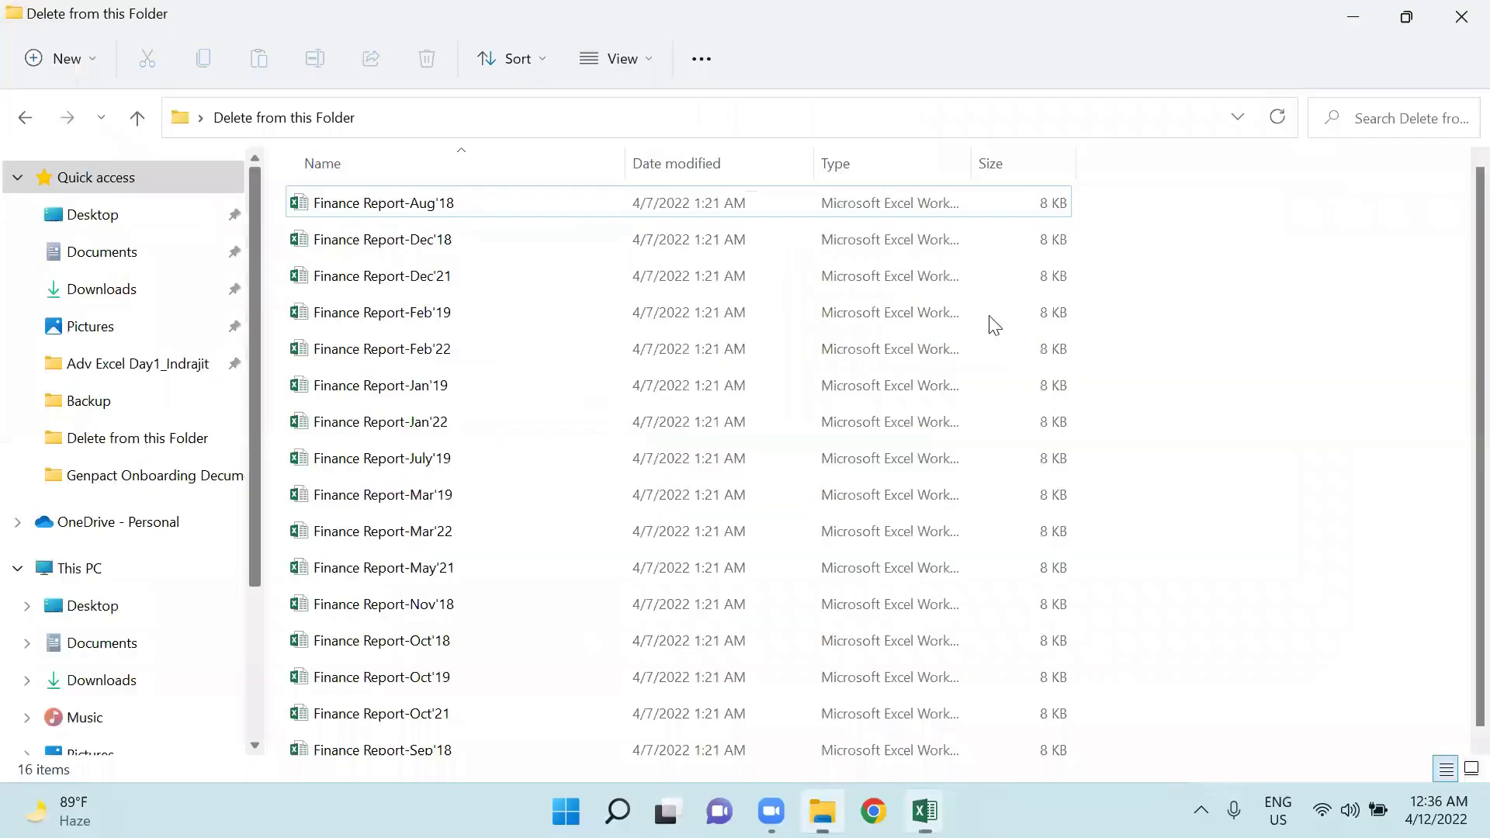
{"action": "mouse_move", "coordinate": [924, 812]}
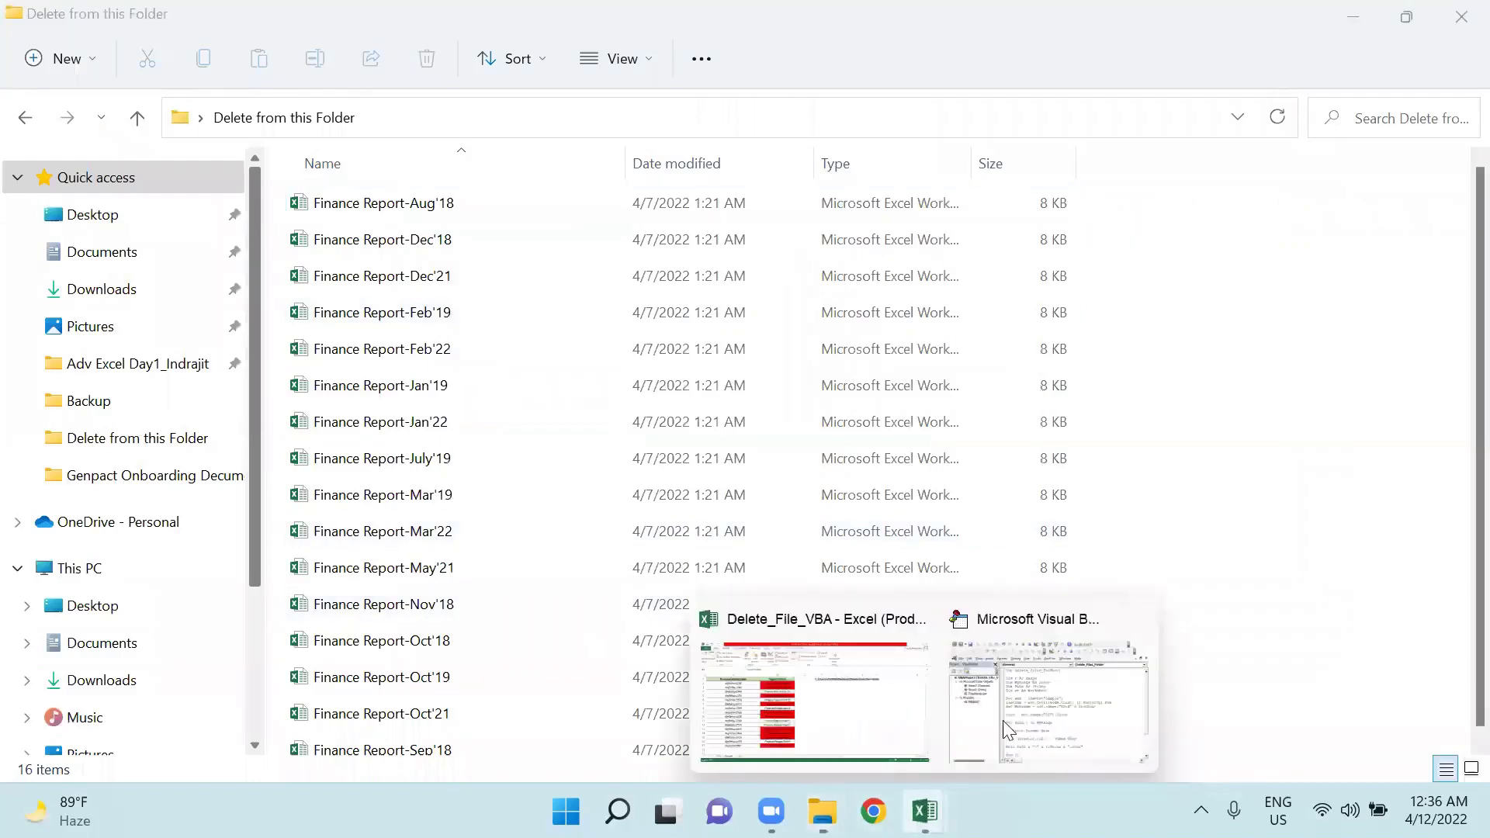
{"action": "left_click", "coordinate": [1006, 729]}
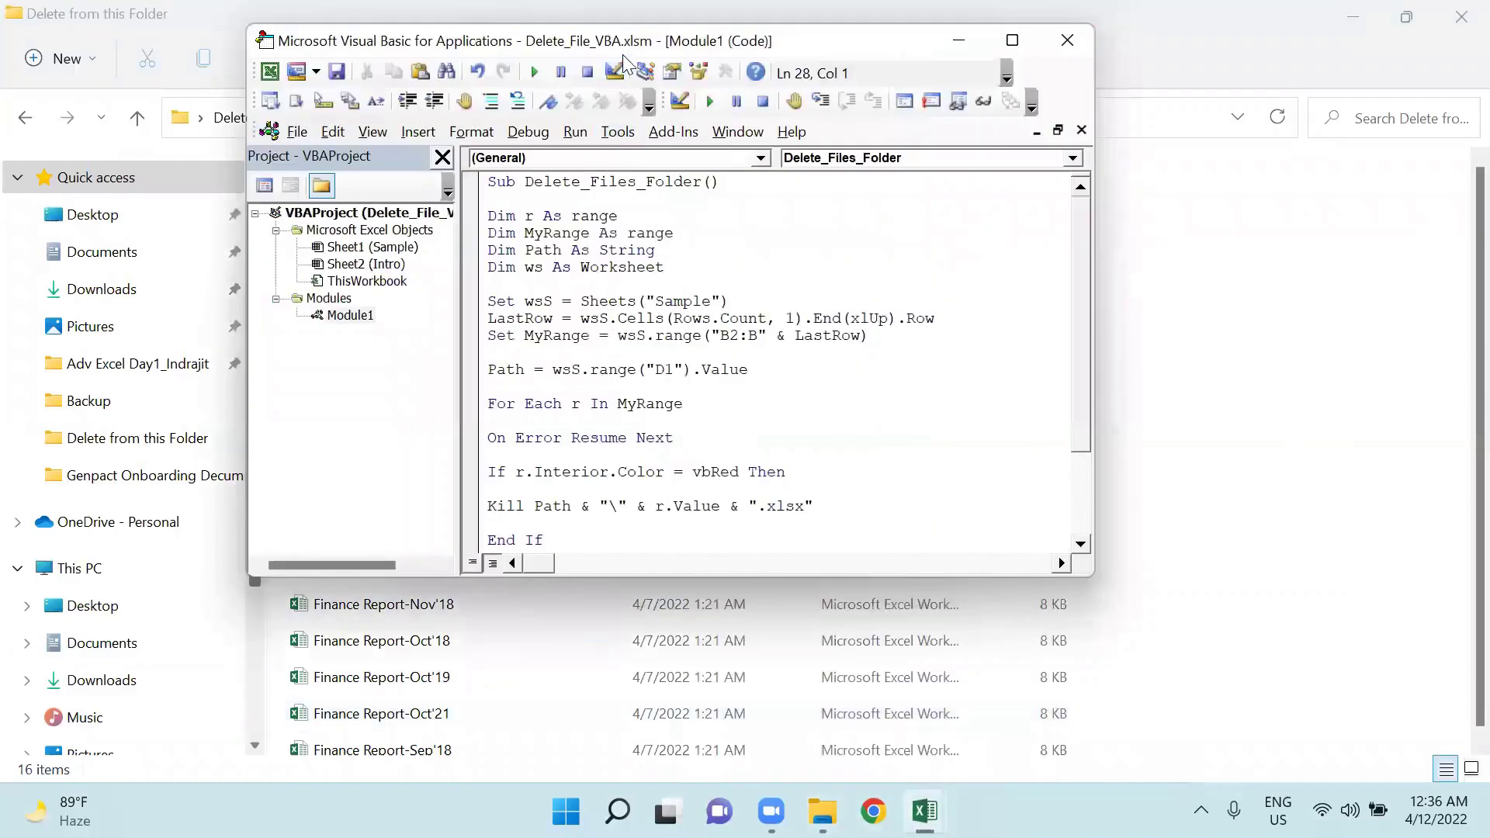
{"action": "left_click_drag", "start_coordinate": [625, 61], "coordinate": [931, 70]}
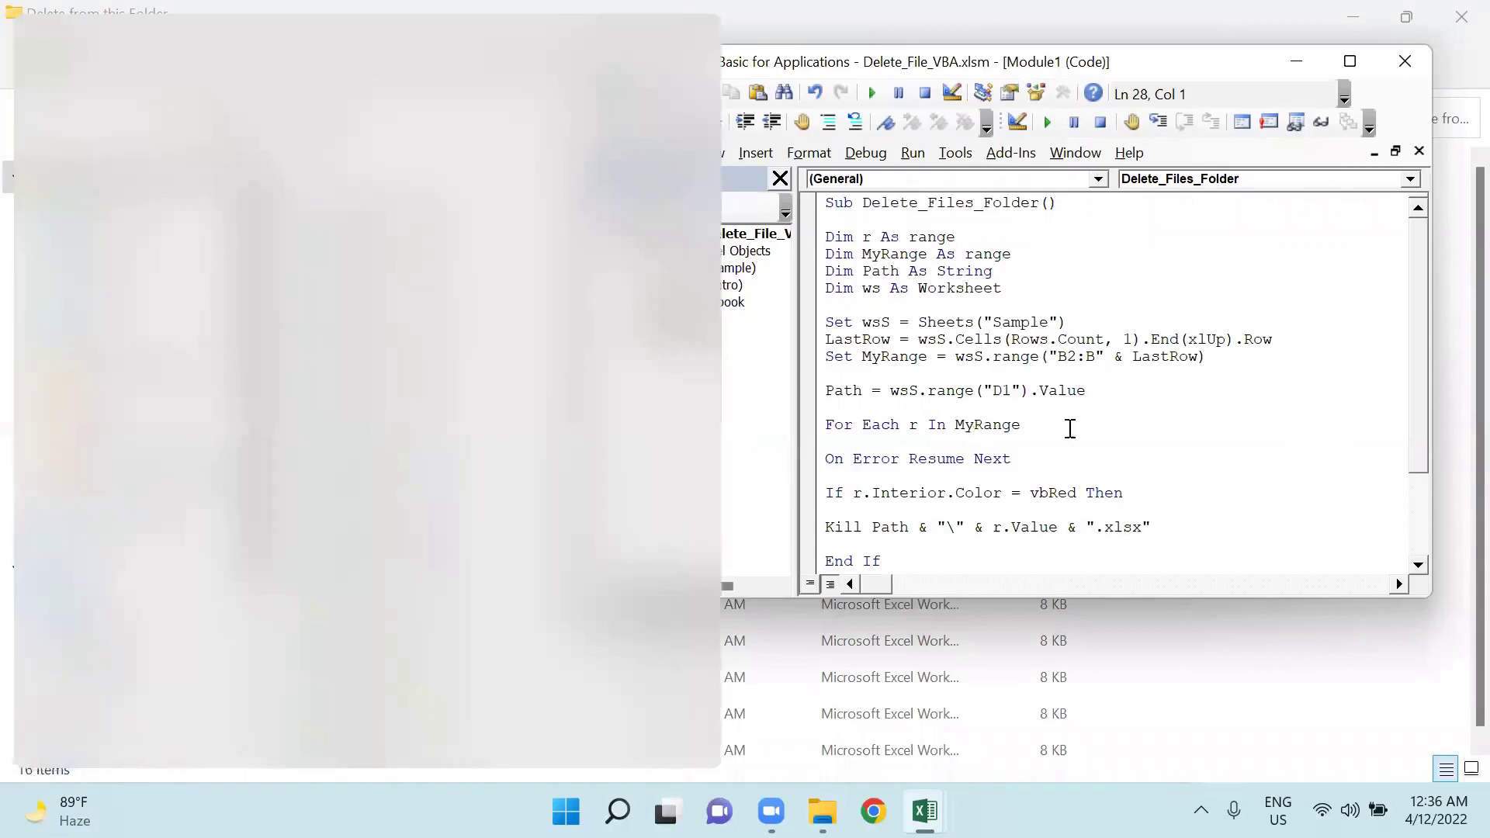
{"action": "left_click", "coordinate": [1127, 448]}
{"action": "left_click", "coordinate": [917, 693]}
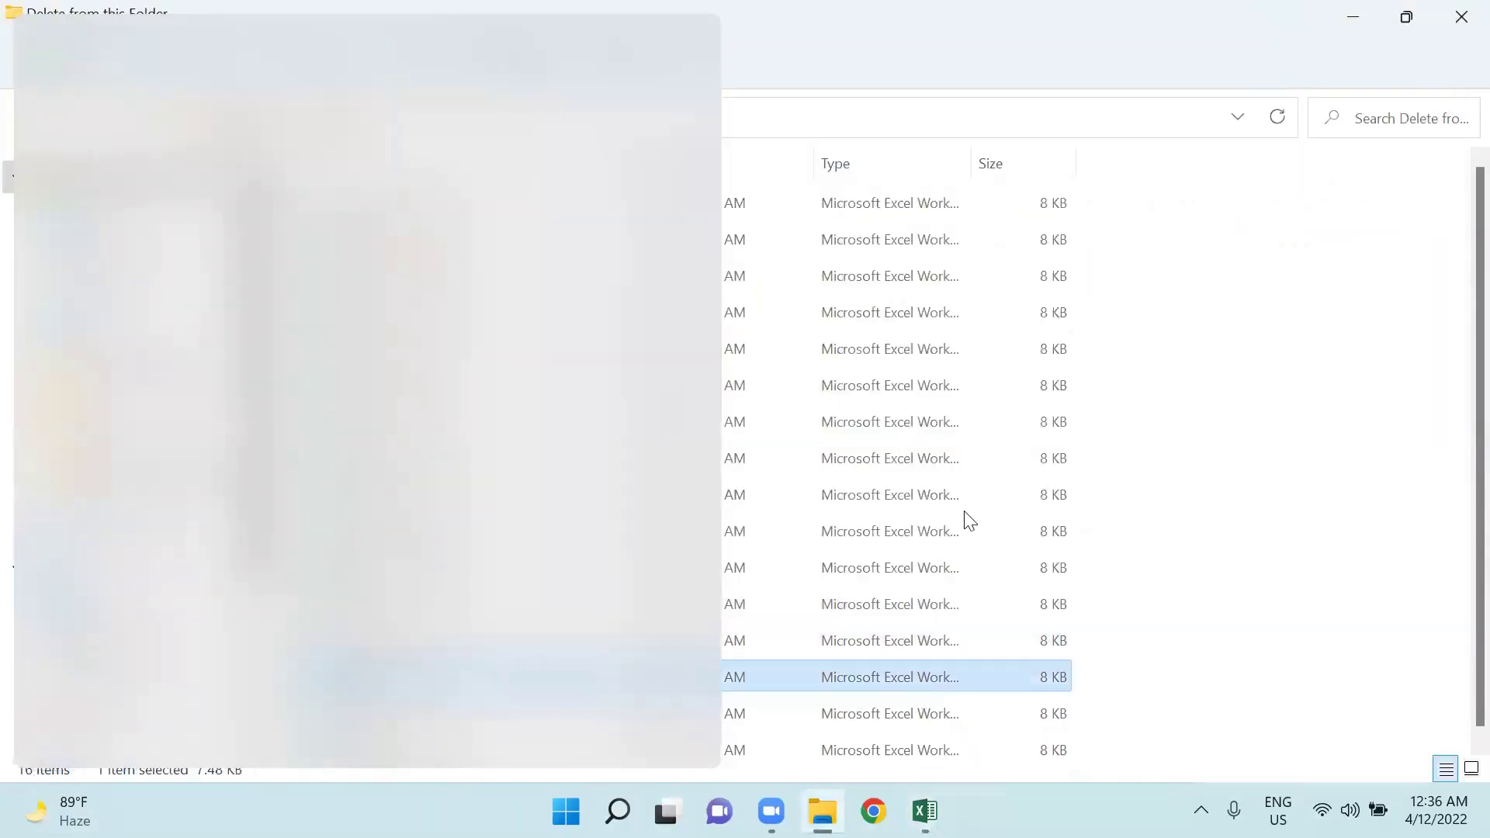
{"action": "left_click", "coordinate": [924, 811]}
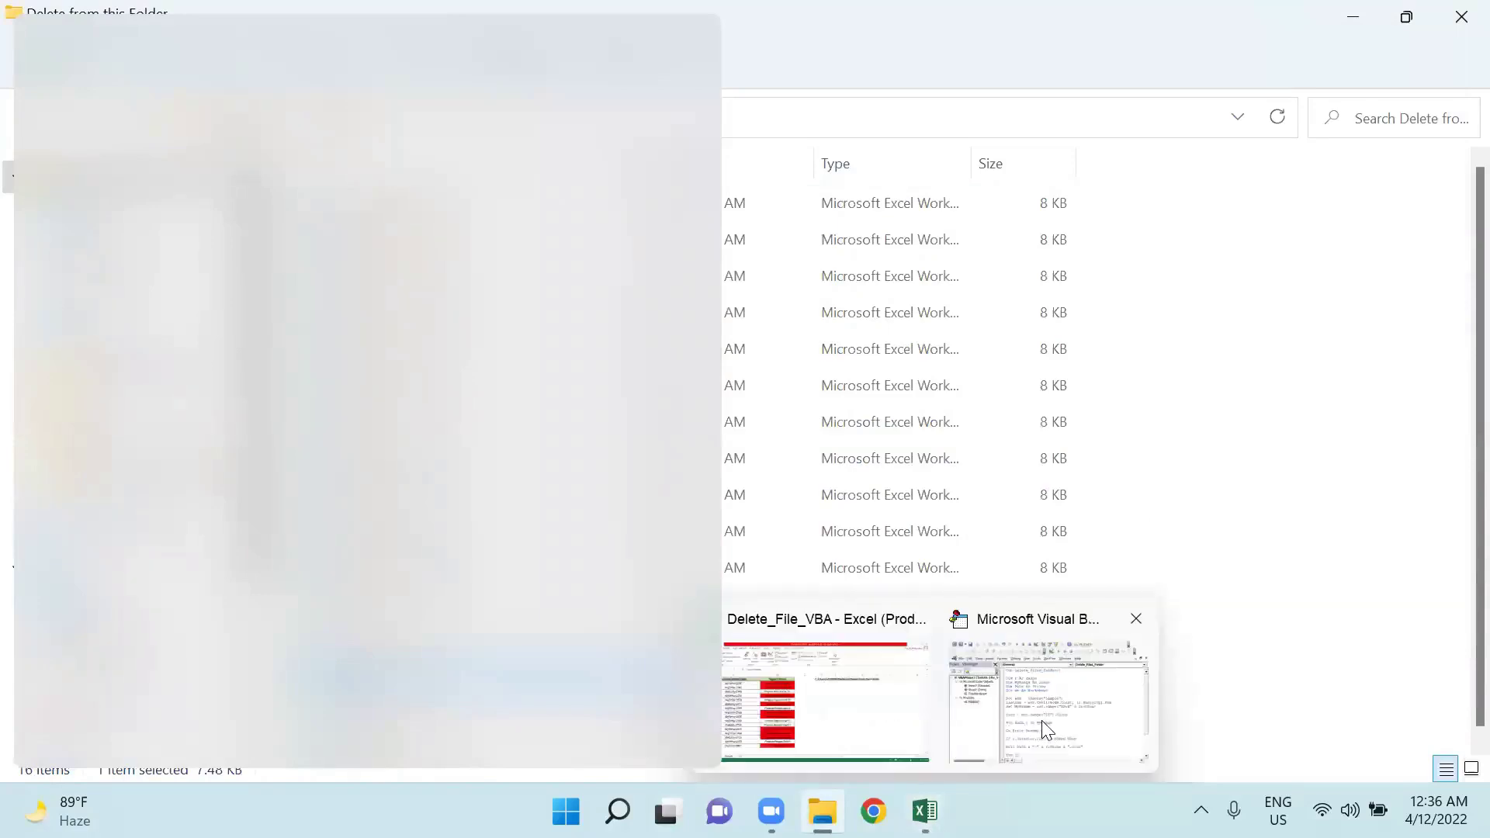
{"action": "left_click", "coordinate": [1048, 691]}
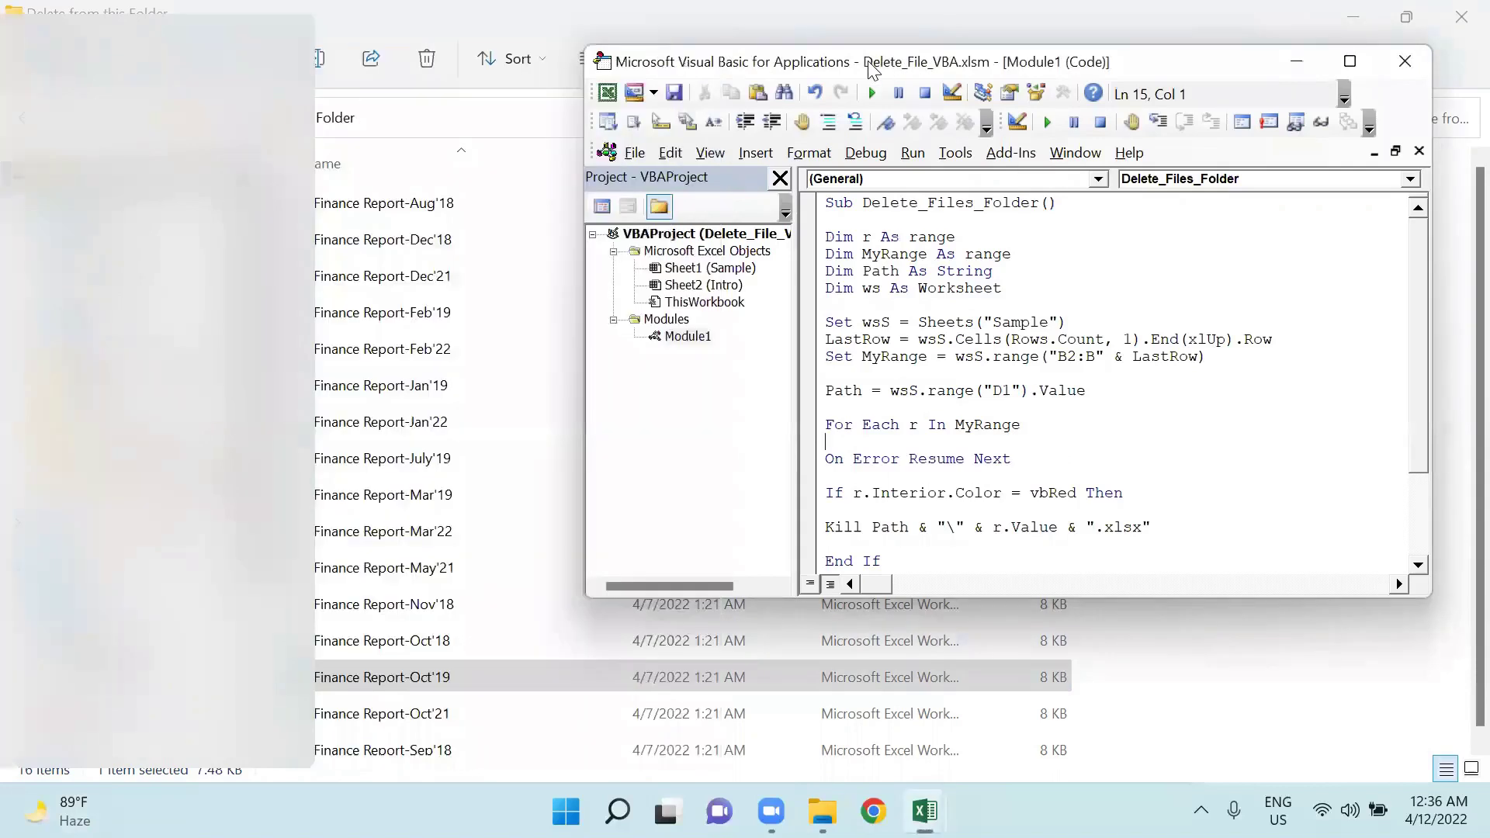
Step: Step through the macro with F8 to End Sub, deleting the ten red reports' files
{"action": "left_click", "coordinate": [1071, 233]}
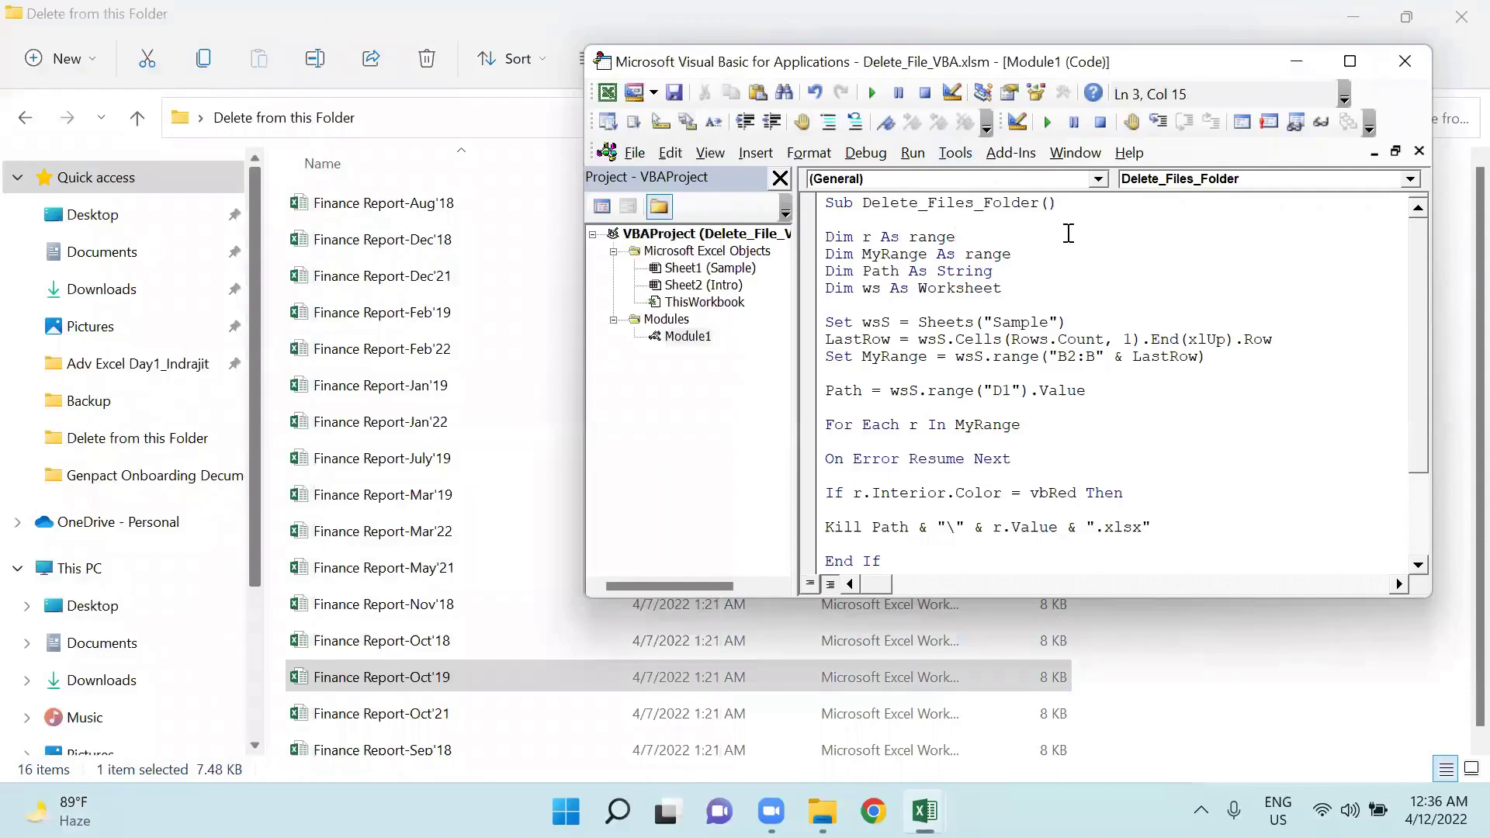
{"action": "key", "text": "F8"}
{"action": "key", "text": "F8"}
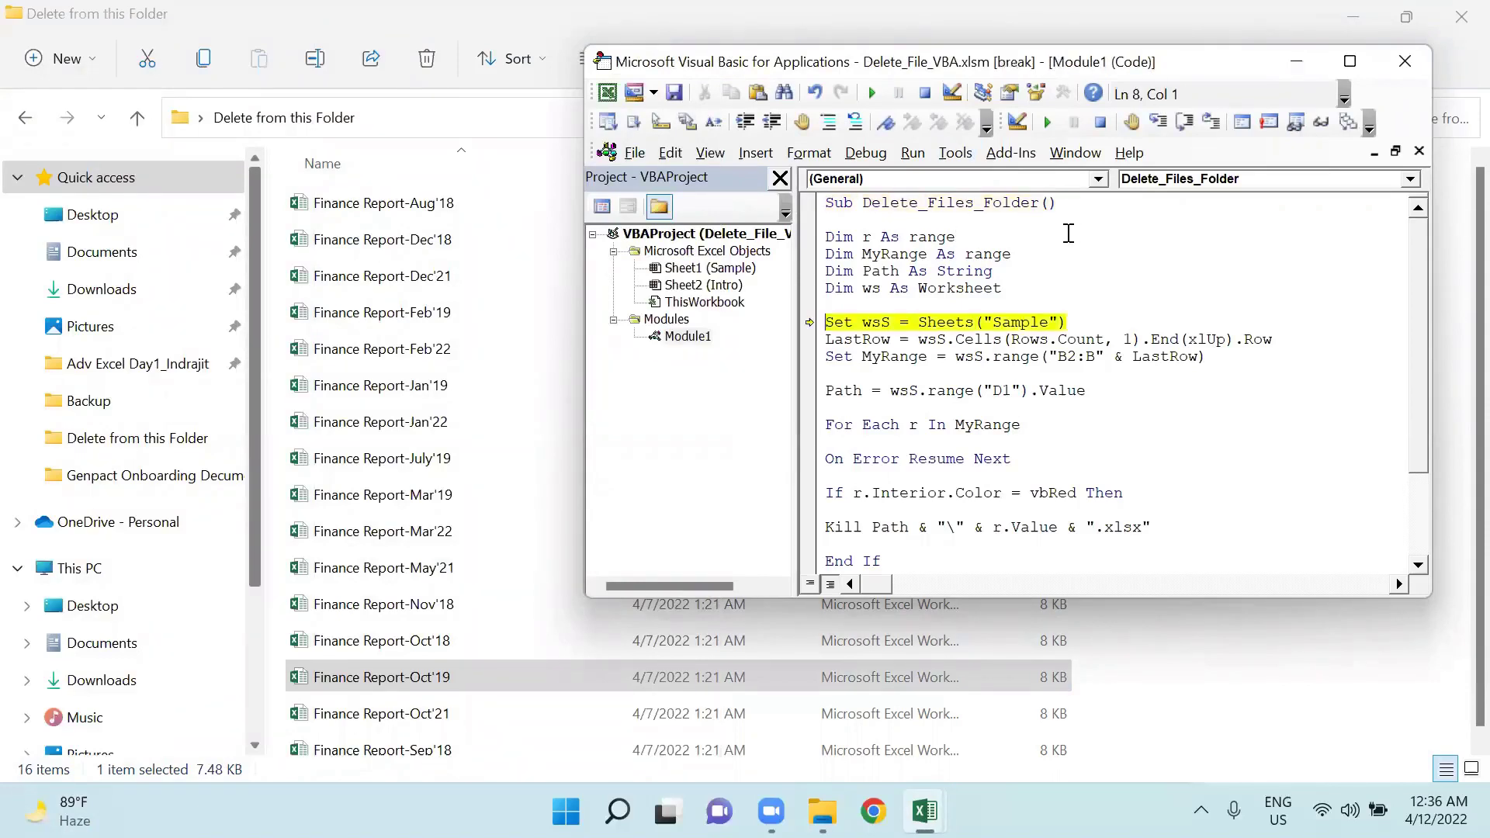
{"action": "key", "text": "F8"}
{"action": "key", "text": "F8"}
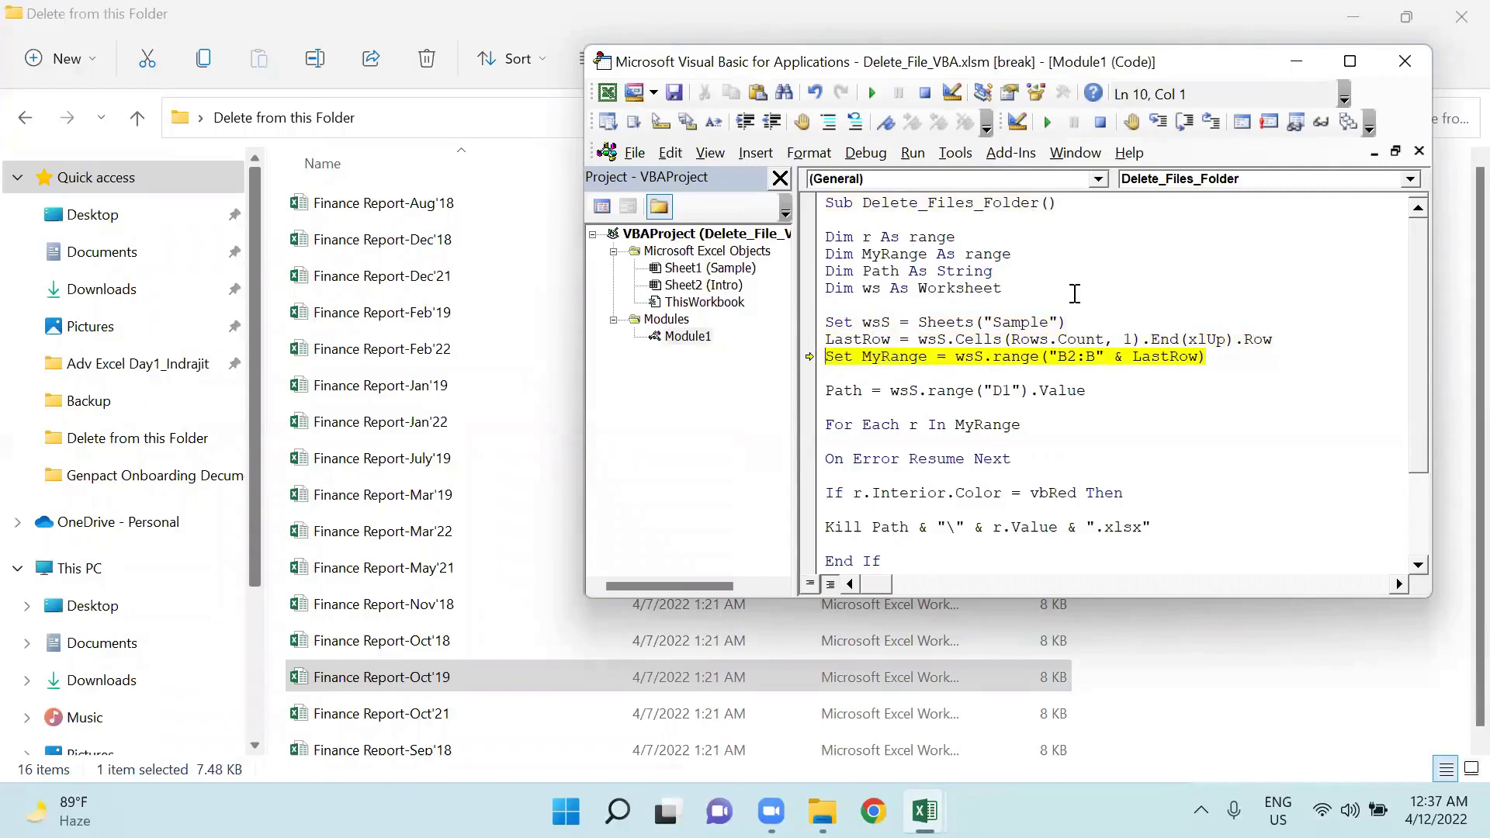
{"action": "key", "text": "F8"}
{"action": "key", "text": "F8"}
{"action": "key", "text": "F8"}
{"action": "key", "text": "F8"}
{"action": "key", "text": "F8"}
{"action": "key", "text": "F8"}
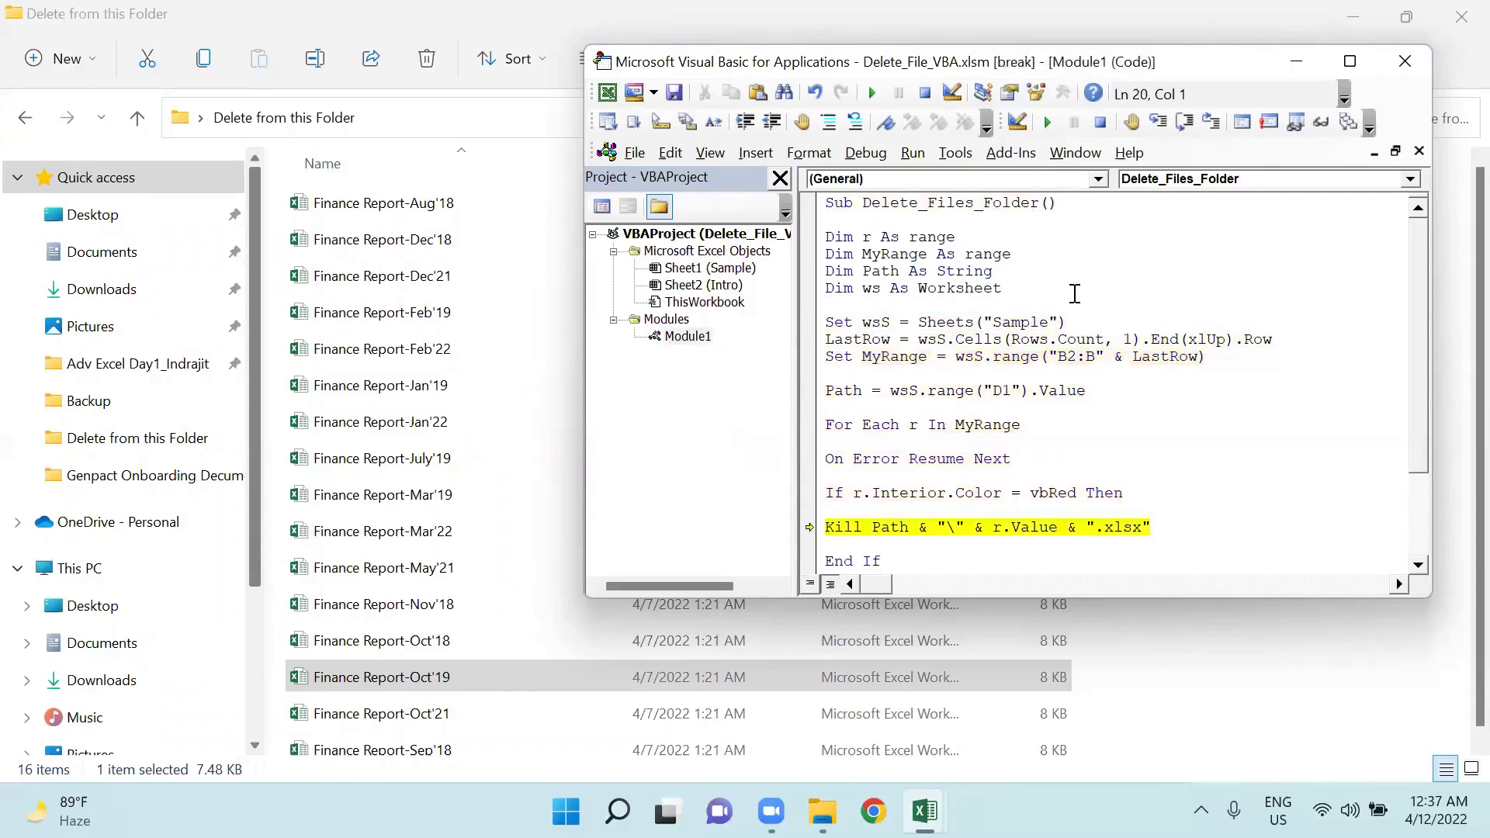
{"action": "key", "text": "F8"}
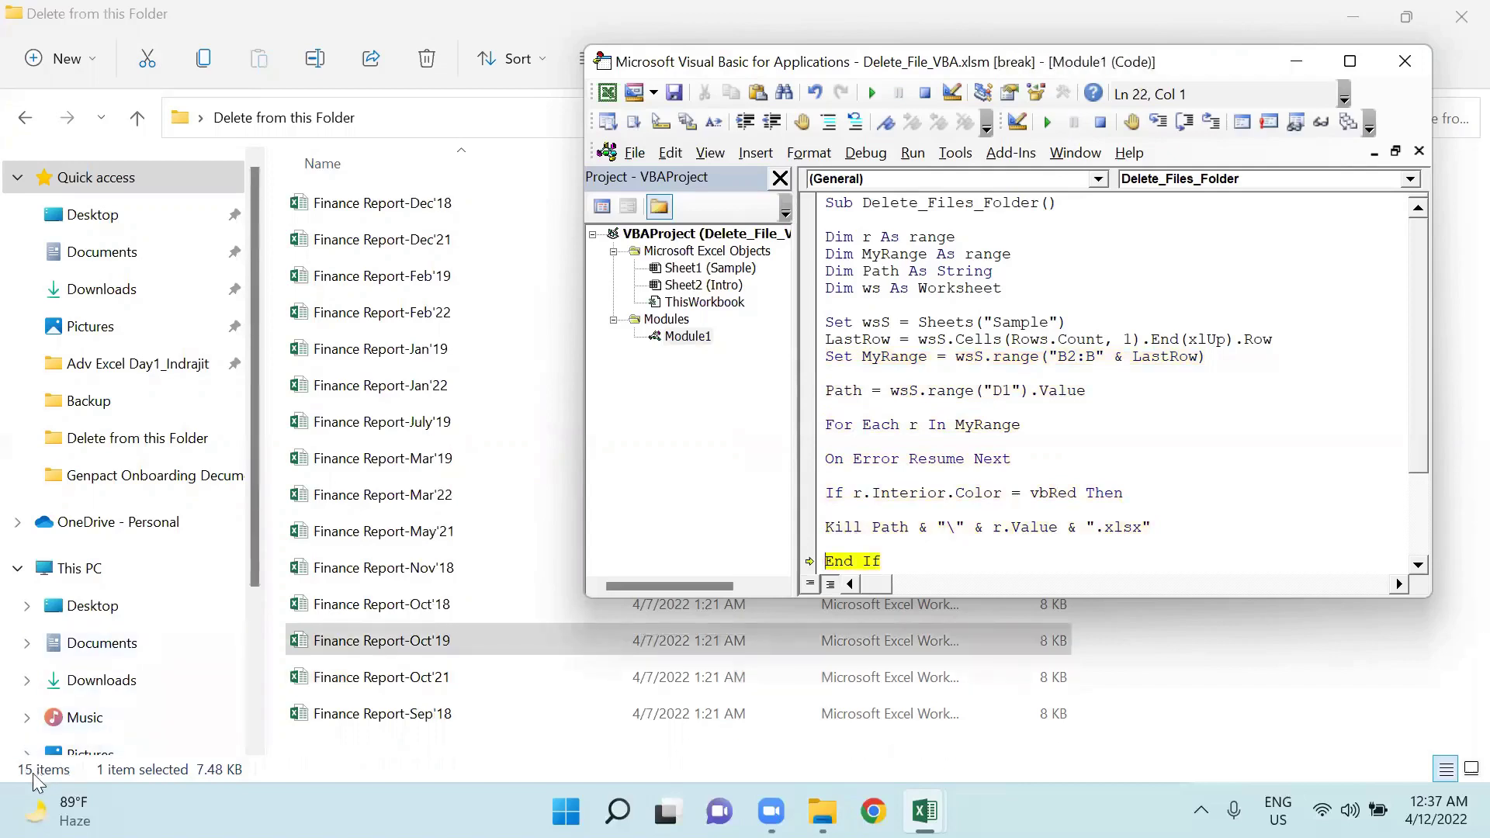
{"action": "key", "text": "F8"}
{"action": "key", "text": "F8"}
{"action": "key", "text": "F8"}
{"action": "key", "text": "F8"}
{"action": "key", "text": "F8"}
{"action": "key", "text": "F8"}
{"action": "key", "text": "F8"}
{"action": "key", "text": "F8"}
{"action": "key", "text": "F8"}
{"action": "key", "text": "F8"}
{"action": "key", "text": "F8"}
{"action": "key", "text": "F8"}
{"action": "key", "text": "F8"}
{"action": "key", "text": "F8"}
{"action": "key", "text": "F8"}
{"action": "key", "text": "F8"}
{"action": "key", "text": "F8"}
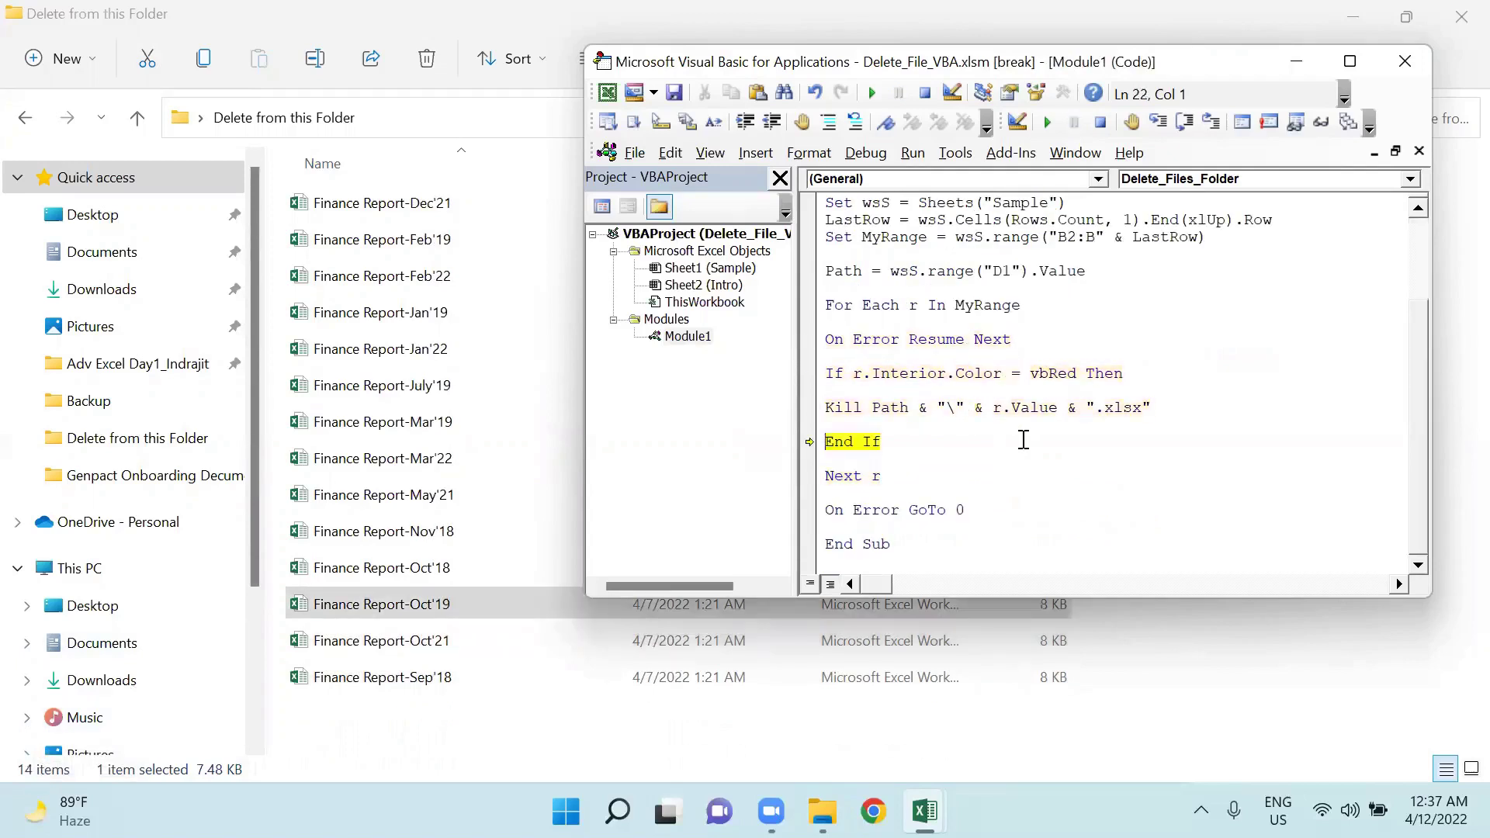
{"action": "key", "text": "F8"}
{"action": "key", "text": "F8"}
{"action": "key", "text": "F8"}
{"action": "key", "text": "F8"}
{"action": "key", "text": "F8"}
{"action": "key", "text": "F8"}
{"action": "key", "text": "F8"}
{"action": "key", "text": "F8"}
{"action": "key", "text": "F8"}
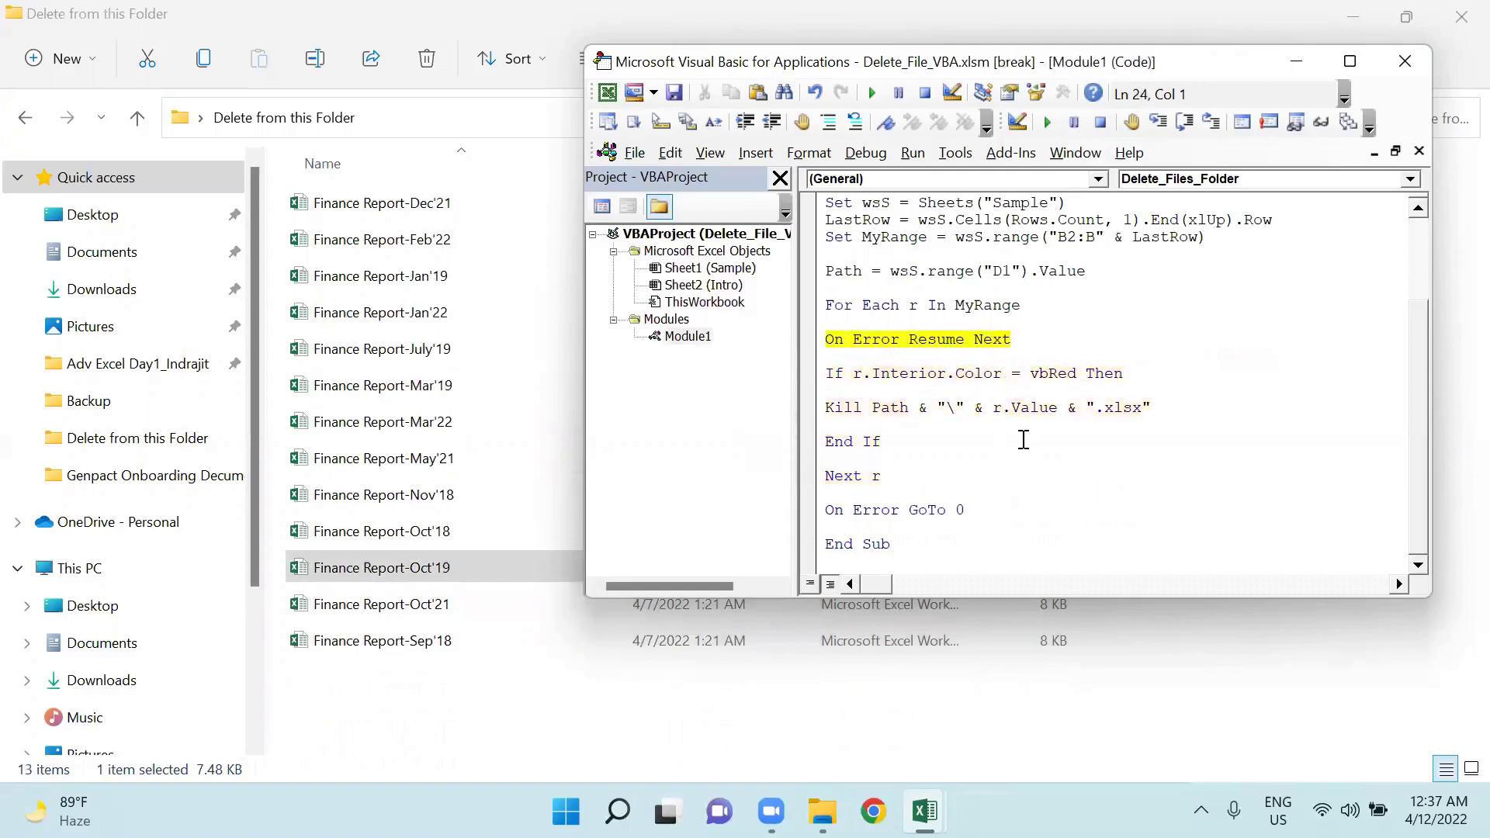
{"action": "key", "text": "F8"}
{"action": "key", "text": "F8"}
{"action": "key", "text": "F8"}
{"action": "key", "text": "F8"}
{"action": "key", "text": "F8"}
{"action": "key", "text": "F8"}
{"action": "key", "text": "F8"}
{"action": "key", "text": "F8"}
{"action": "key", "text": "F8"}
{"action": "key", "text": "F8"}
{"action": "key", "text": "F8"}
{"action": "key", "text": "F8"}
{"action": "key", "text": "F8"}
{"action": "key", "text": "F8"}
{"action": "key", "text": "F8"}
{"action": "key", "text": "F8"}
{"action": "key", "text": "F8"}
{"action": "key", "text": "F8"}
{"action": "key", "text": "F8"}
{"action": "key", "text": "F8"}
{"action": "key", "text": "F8"}
{"action": "key", "text": "F8"}
{"action": "key", "text": "F8"}
{"action": "key", "text": "F8"}
{"action": "key", "text": "F8"}
{"action": "key", "text": "F8"}
{"action": "key", "text": "F8"}
{"action": "key", "text": "F8"}
{"action": "key", "text": "F8"}
{"action": "key", "text": "F8"}
{"action": "key", "text": "F8"}
{"action": "key", "text": "F8"}
{"action": "key", "text": "F8"}
{"action": "key", "text": "F8"}
{"action": "key", "text": "F8"}
{"action": "key", "text": "F8"}
{"action": "key", "text": "F8"}
{"action": "key", "text": "F8"}
{"action": "key", "text": "F8"}
{"action": "key", "text": "F8"}
{"action": "key", "text": "F8"}
{"action": "key", "text": "F8"}
{"action": "key", "text": "F8"}
{"action": "key", "text": "F8"}
{"action": "key", "text": "F8"}
{"action": "key", "text": "F8"}
{"action": "key", "text": "F8"}
{"action": "key", "text": "F8"}
{"action": "key", "text": "F8"}
{"action": "key", "text": "F8"}
{"action": "key", "text": "F8"}
{"action": "key", "text": "F8"}
{"action": "key", "text": "F8"}
{"action": "key", "text": "F8"}
{"action": "key", "text": "F8"}
{"action": "key", "text": "F8"}
{"action": "key", "text": "F8"}
{"action": "key", "text": "F8"}
{"action": "key", "text": "F8"}
{"action": "key", "text": "F8"}
{"action": "key", "text": "F8"}
{"action": "key", "text": "F8"}
{"action": "key", "text": "F8"}
{"action": "key", "text": "F8"}
{"action": "key", "text": "F8"}
{"action": "key", "text": "F8"}
{"action": "key", "text": "F8"}
{"action": "key", "text": "F8"}
{"action": "key", "text": "F8"}
{"action": "key", "text": "F8"}
{"action": "key", "text": "F8"}
{"action": "key", "text": "F8"}
{"action": "key", "text": "F8"}
{"action": "key", "text": "F8"}
{"action": "key", "text": "F8"}
{"action": "key", "text": "F8"}
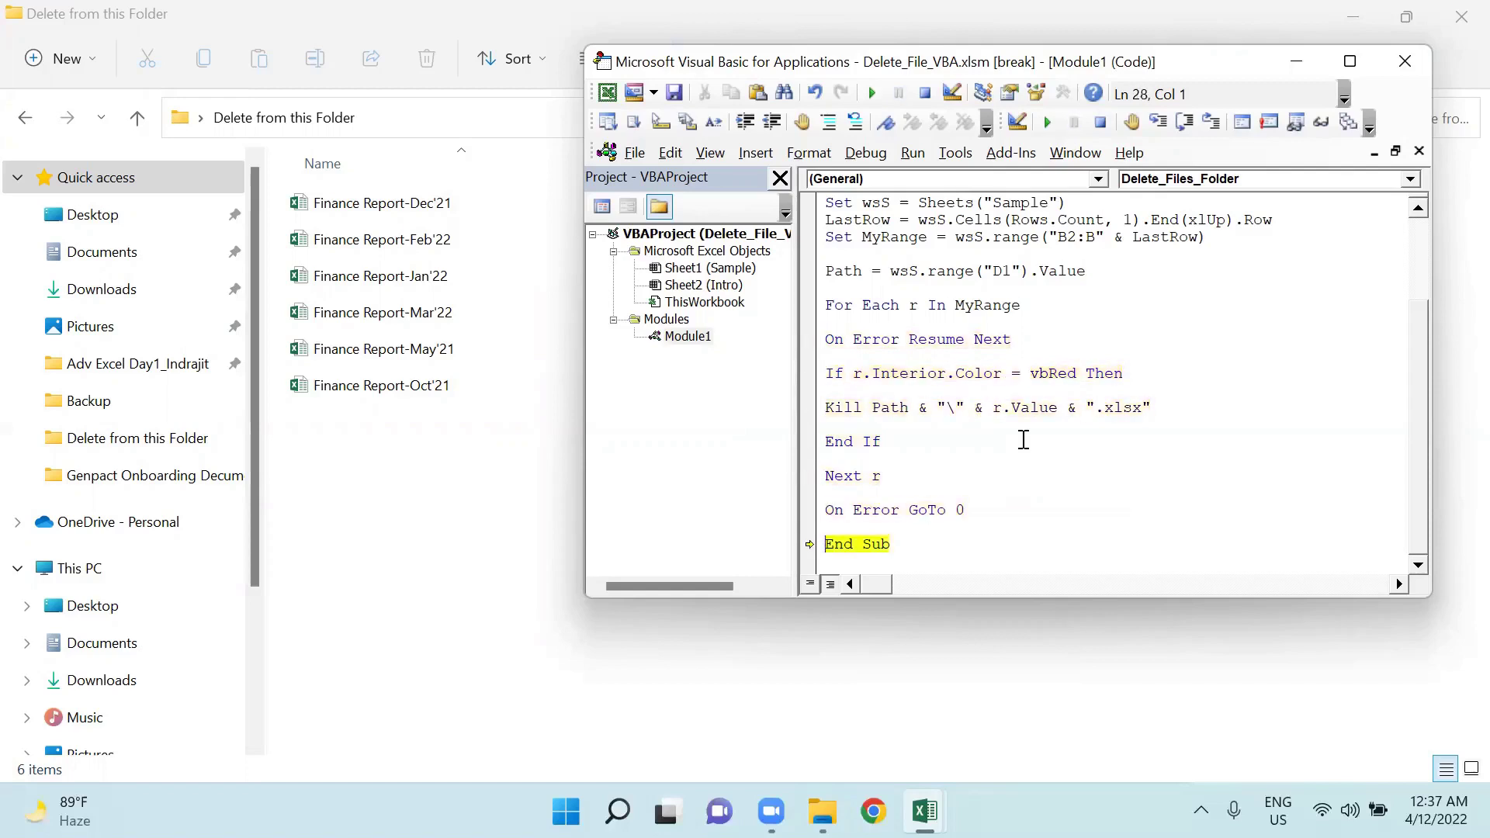
{"action": "key", "text": "F8"}
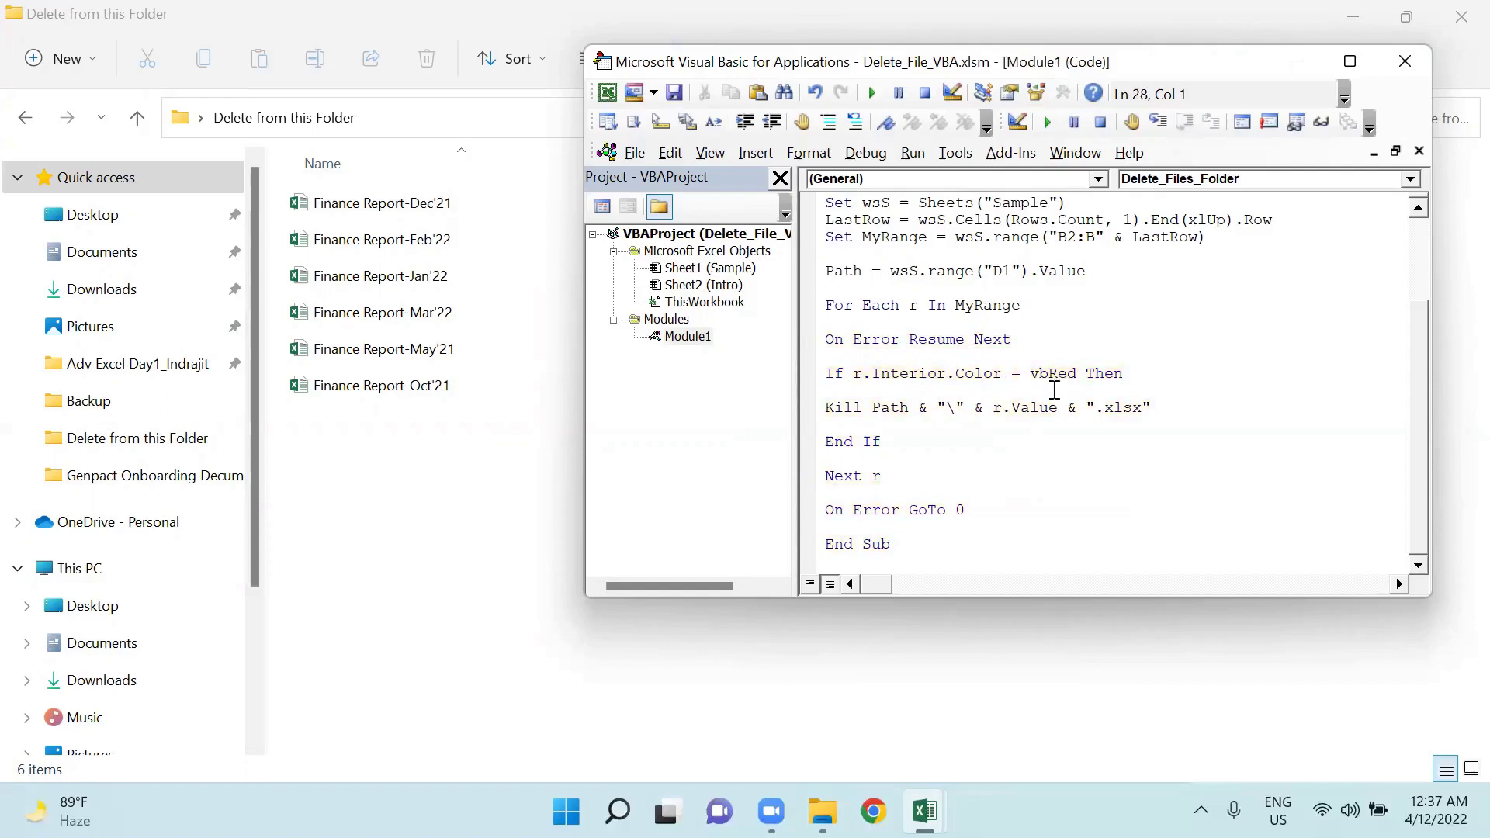
Step: Hide the VBA editor and filter the Sample table's Report Name column to No Fill
{"action": "left_click", "coordinate": [1296, 61]}
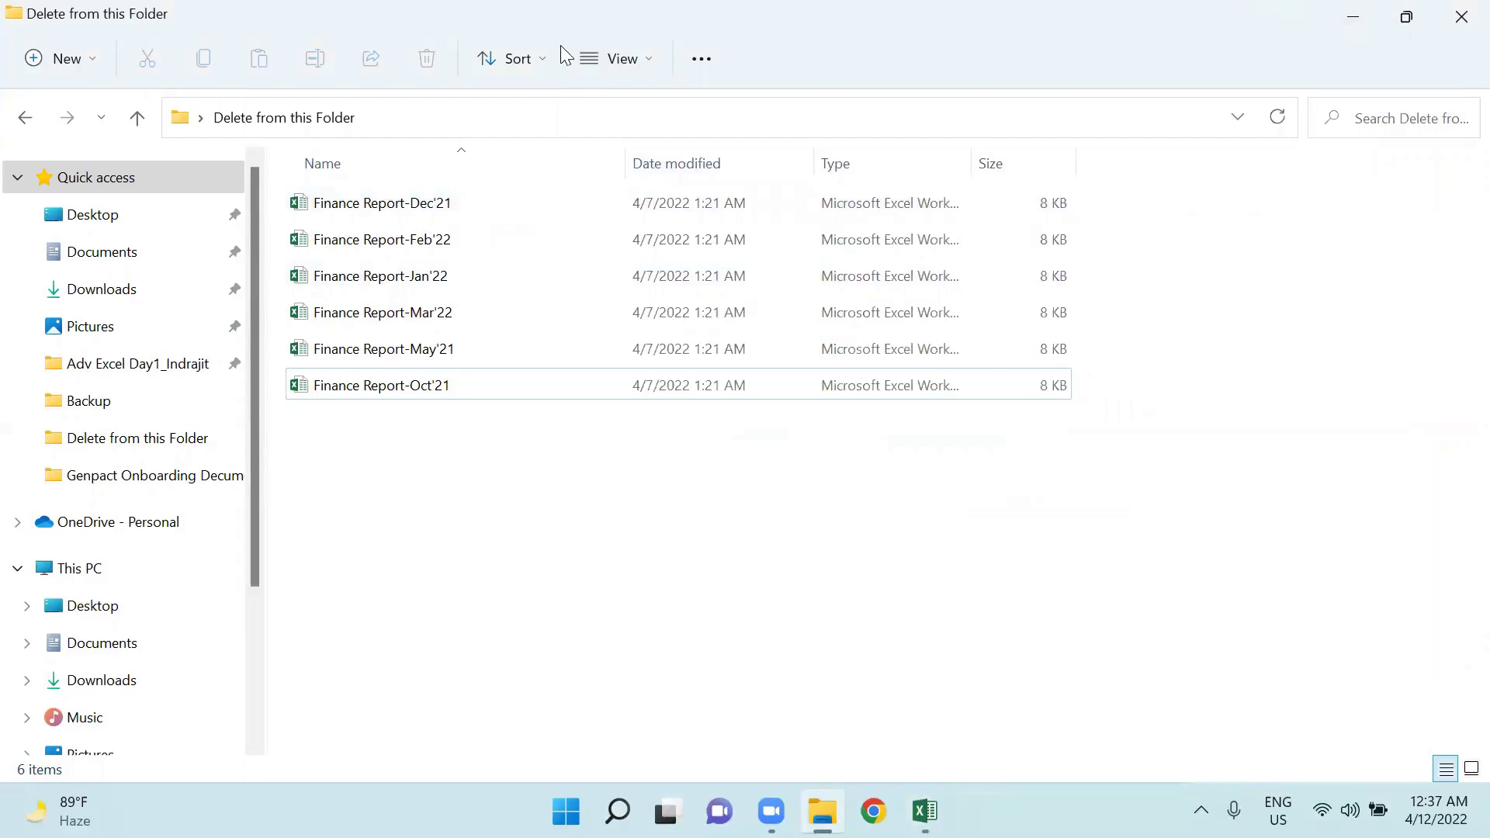
{"action": "key", "text": "super+Down"}
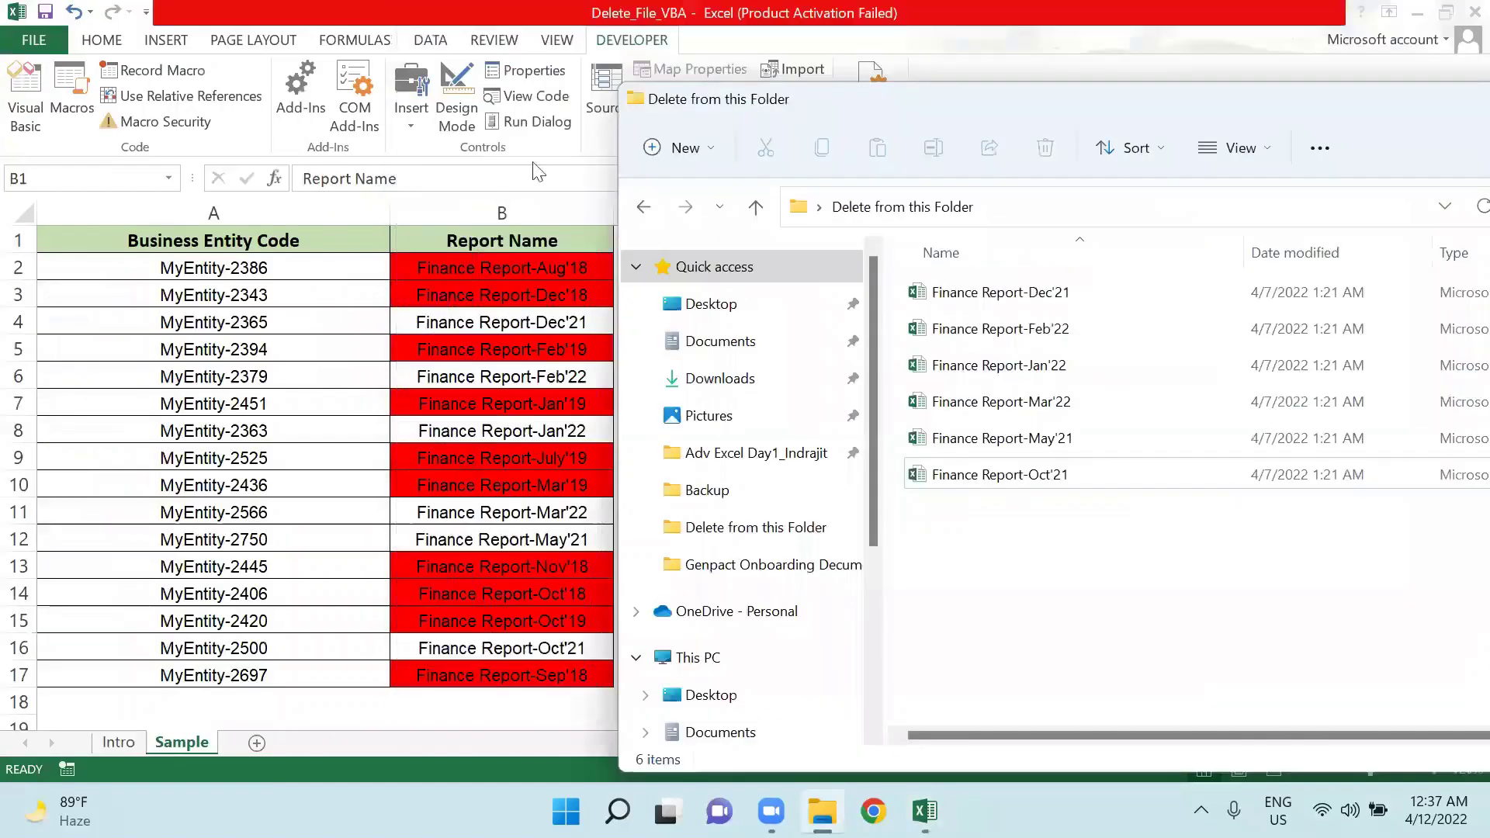
{"action": "left_click", "coordinate": [450, 242]}
{"action": "key", "text": "ctrl+shift+l"}
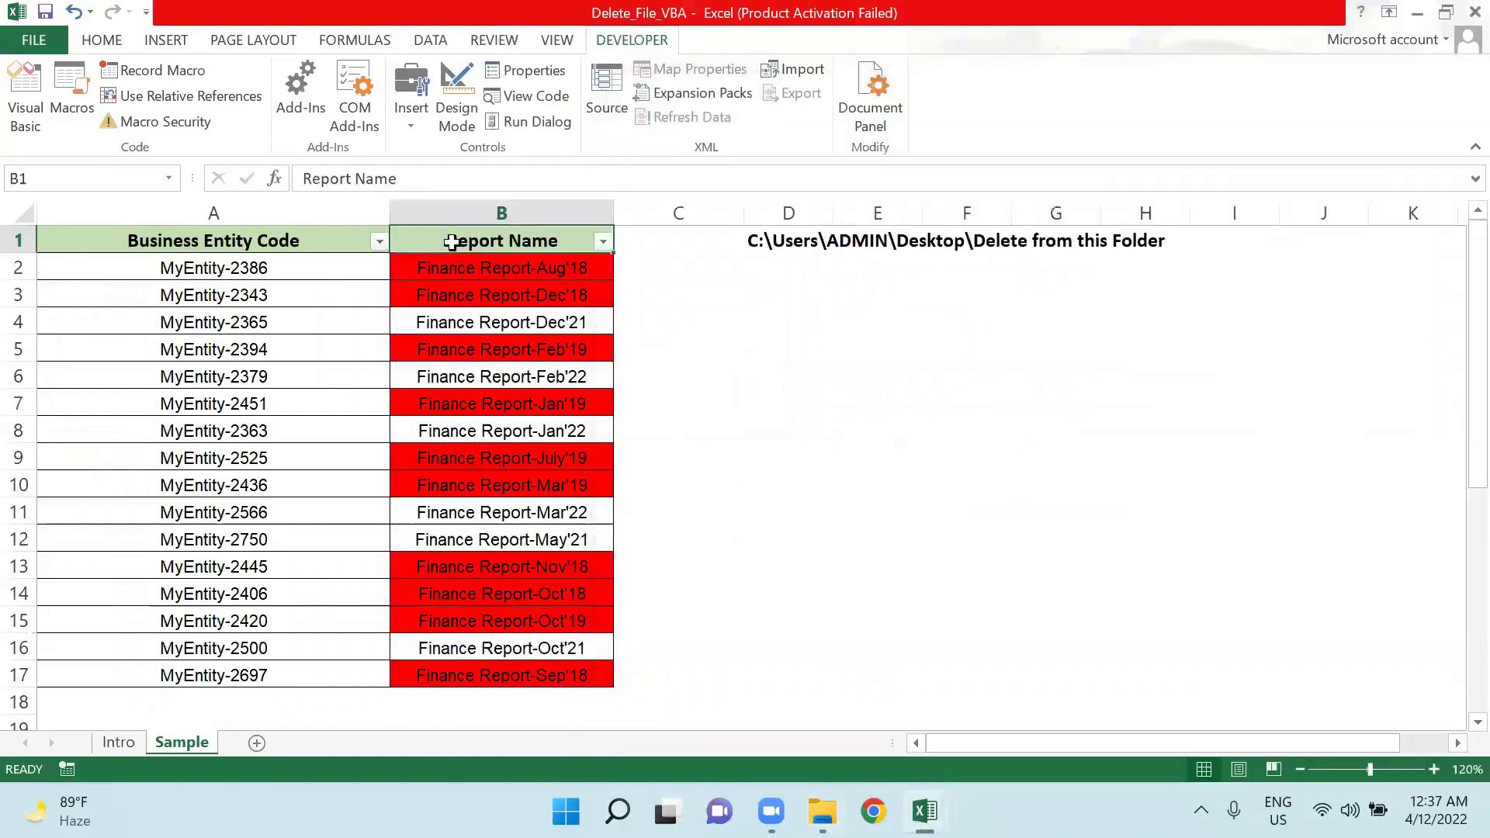
{"action": "key", "text": "alt+Down"}
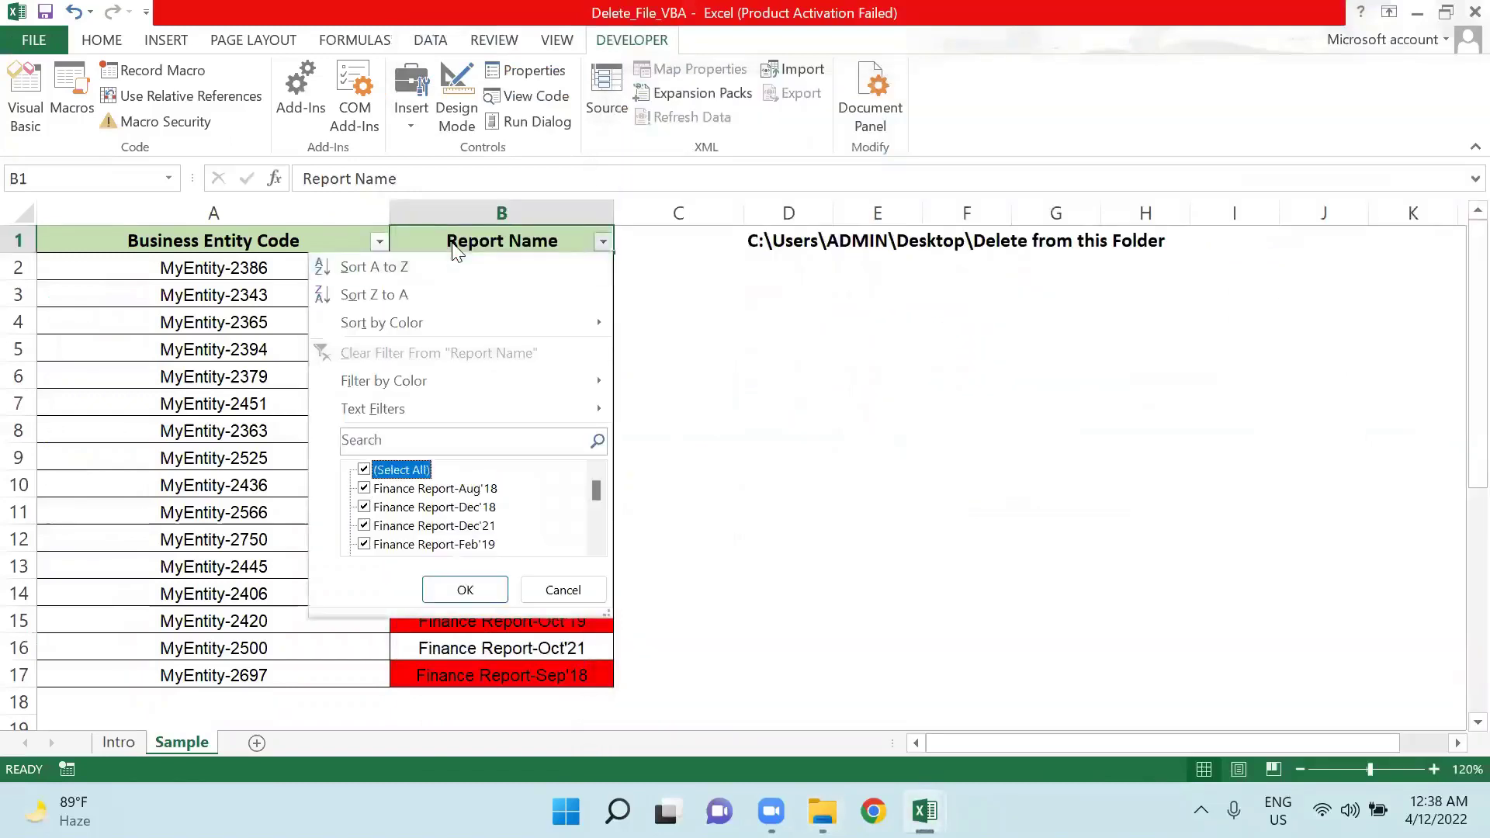
{"action": "key", "text": "Up"}
{"action": "key", "text": "Up"}
{"action": "key", "text": "Up"}
{"action": "key", "text": "Right"}
{"action": "key", "text": "Down"}
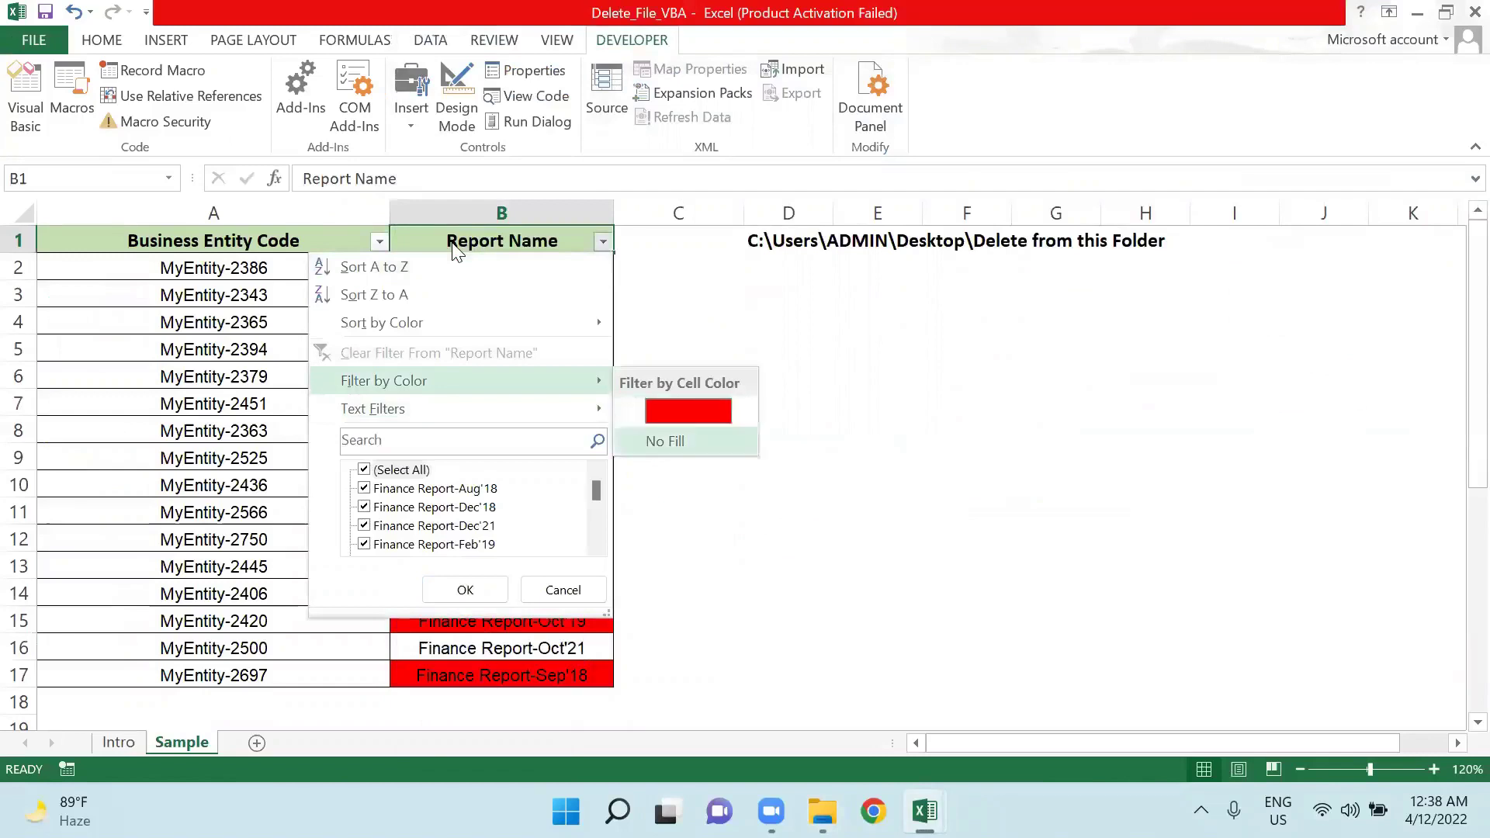
{"action": "key", "text": "Return"}
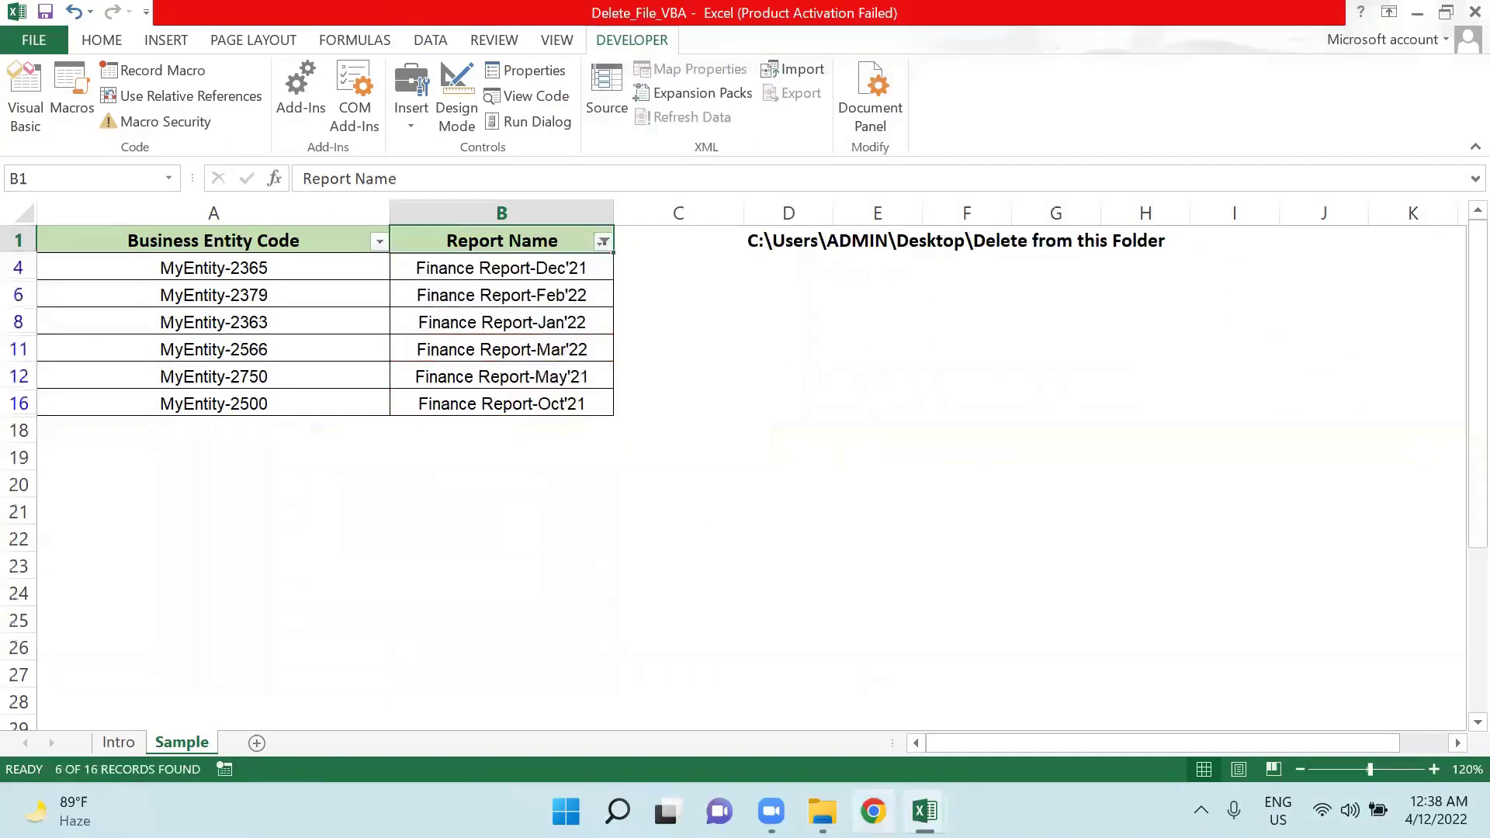
Step: Compare the six unfilled reports with the folder's files, remove the filter, and open File Explorer
{"action": "key", "text": "alt+Tab"}
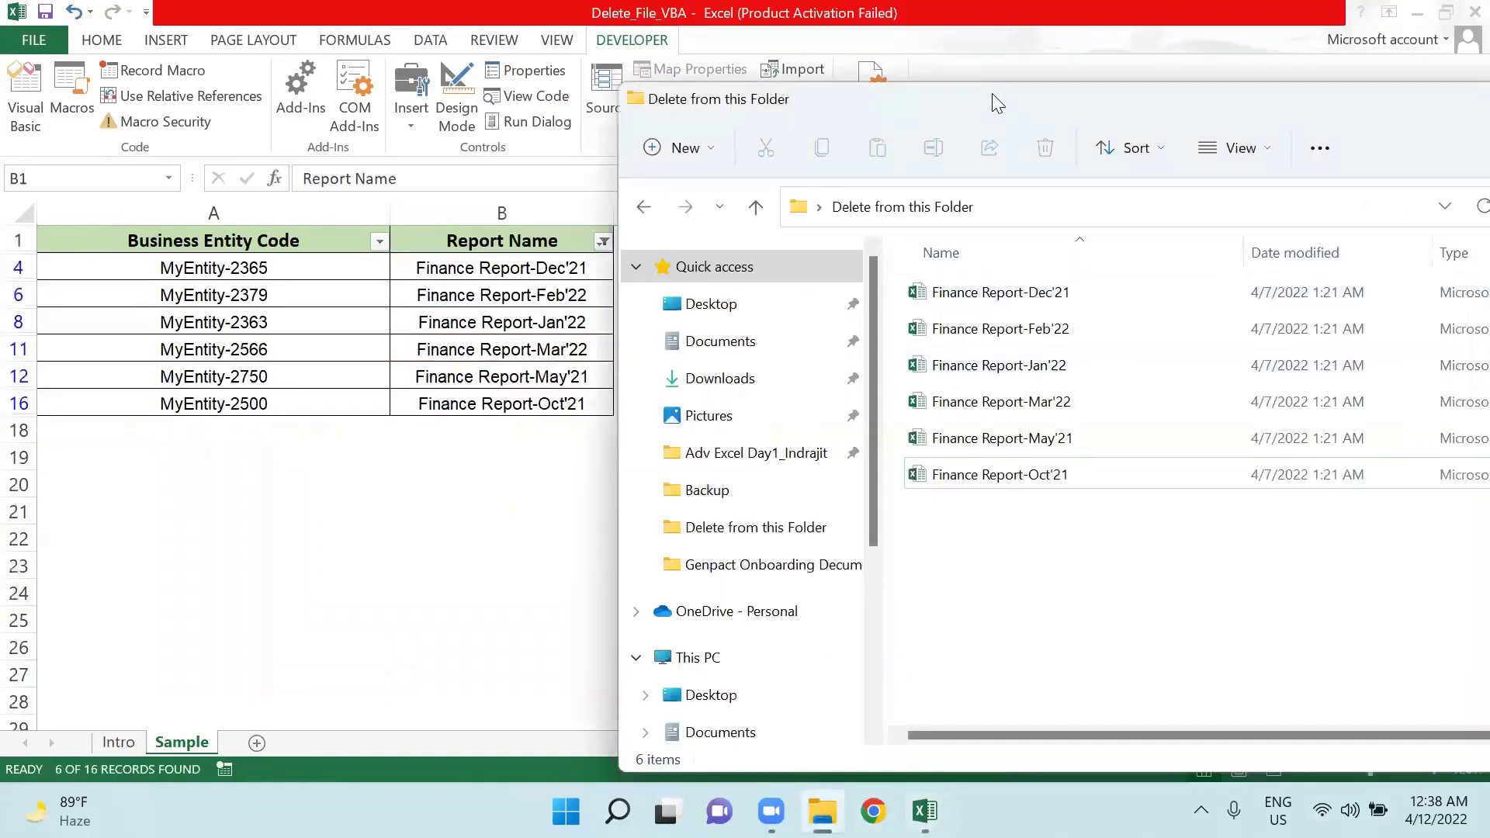
{"action": "left_click_drag", "start_coordinate": [991, 93], "coordinate": [1036, 31]}
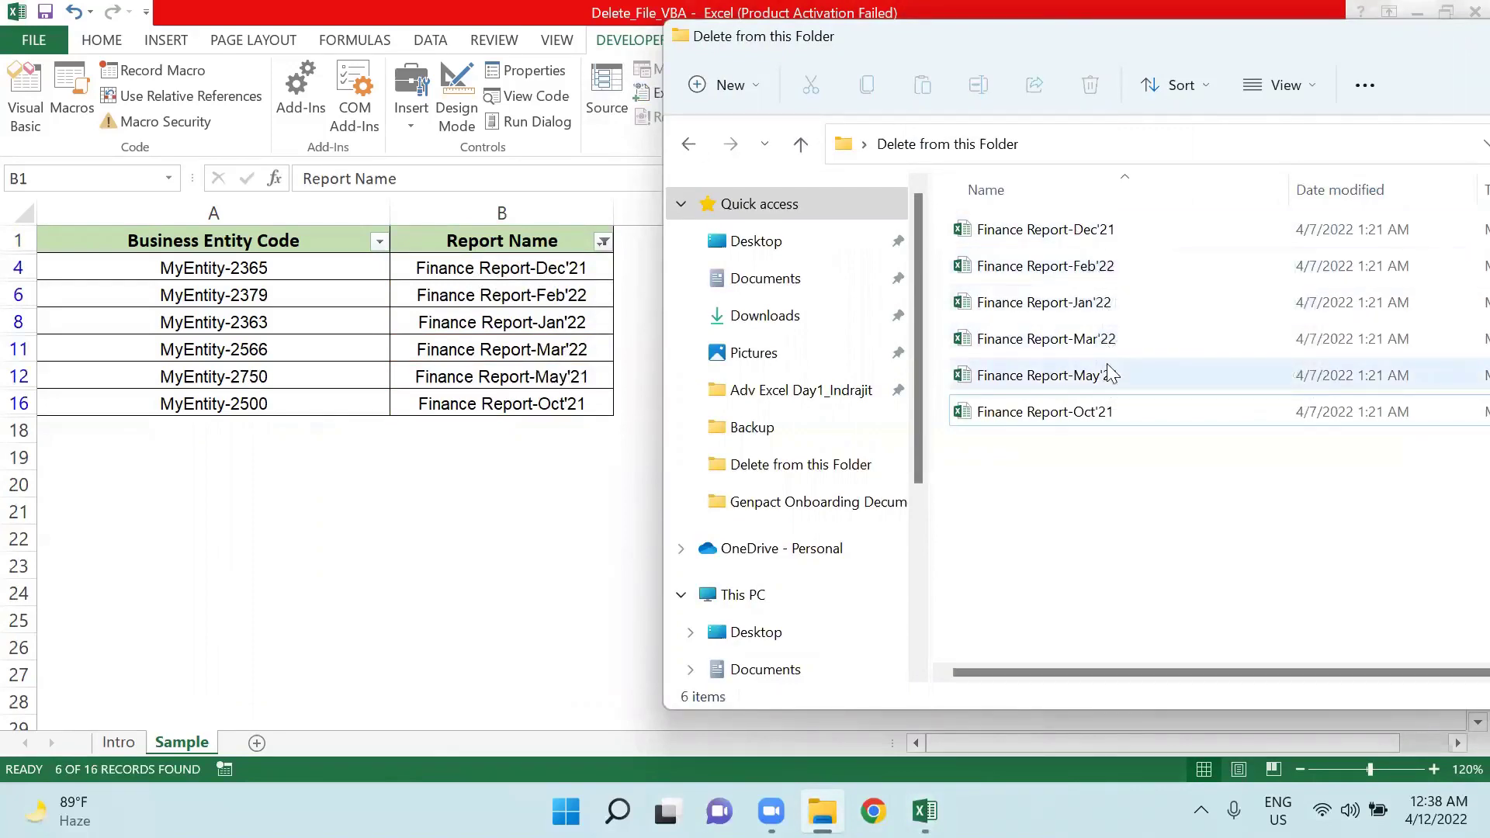
{"action": "left_click", "coordinate": [1109, 414]}
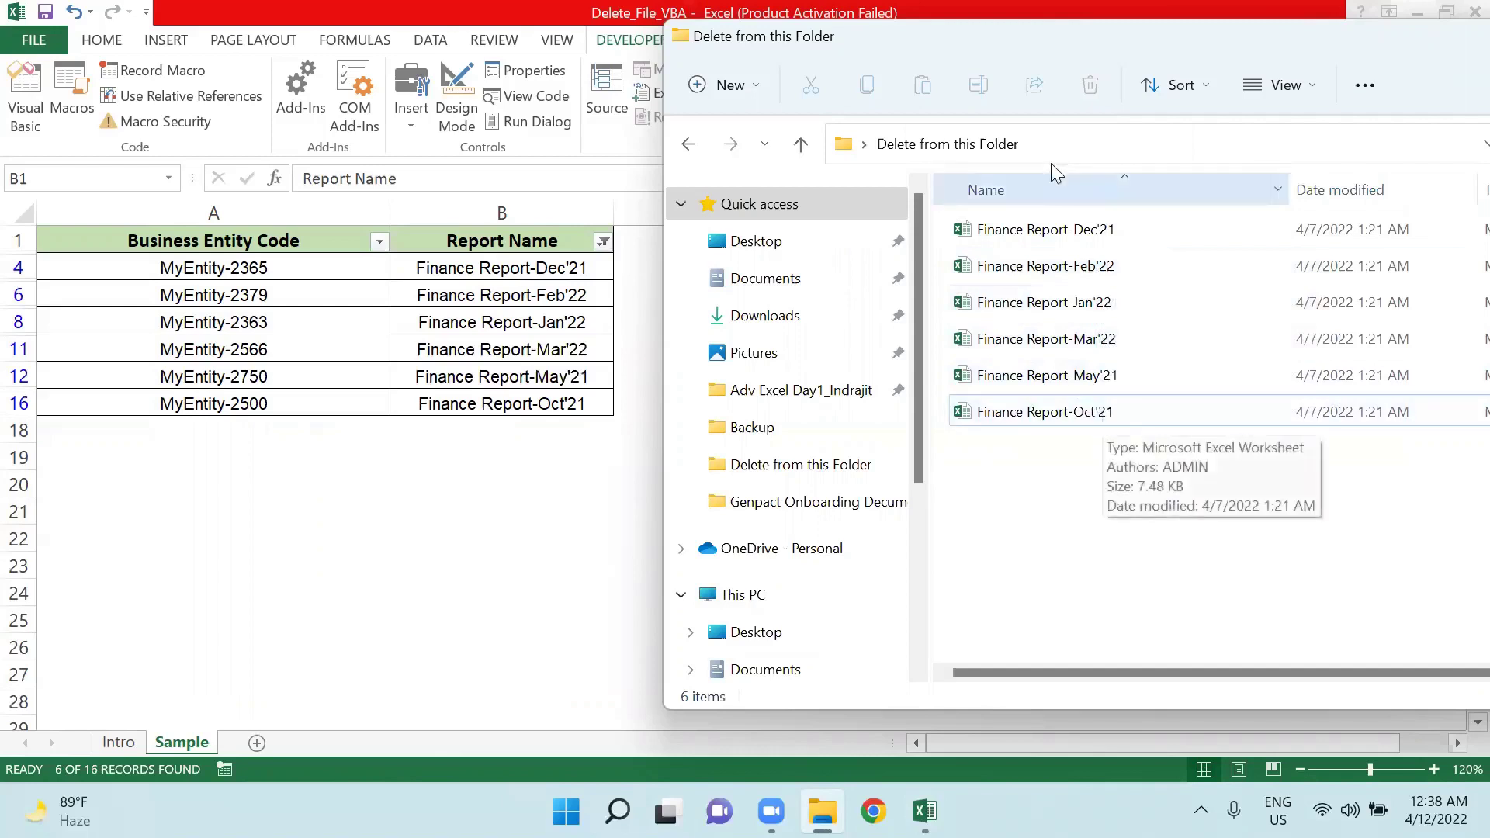
{"action": "left_click_drag", "start_coordinate": [1143, 47], "coordinate": [808, 72]}
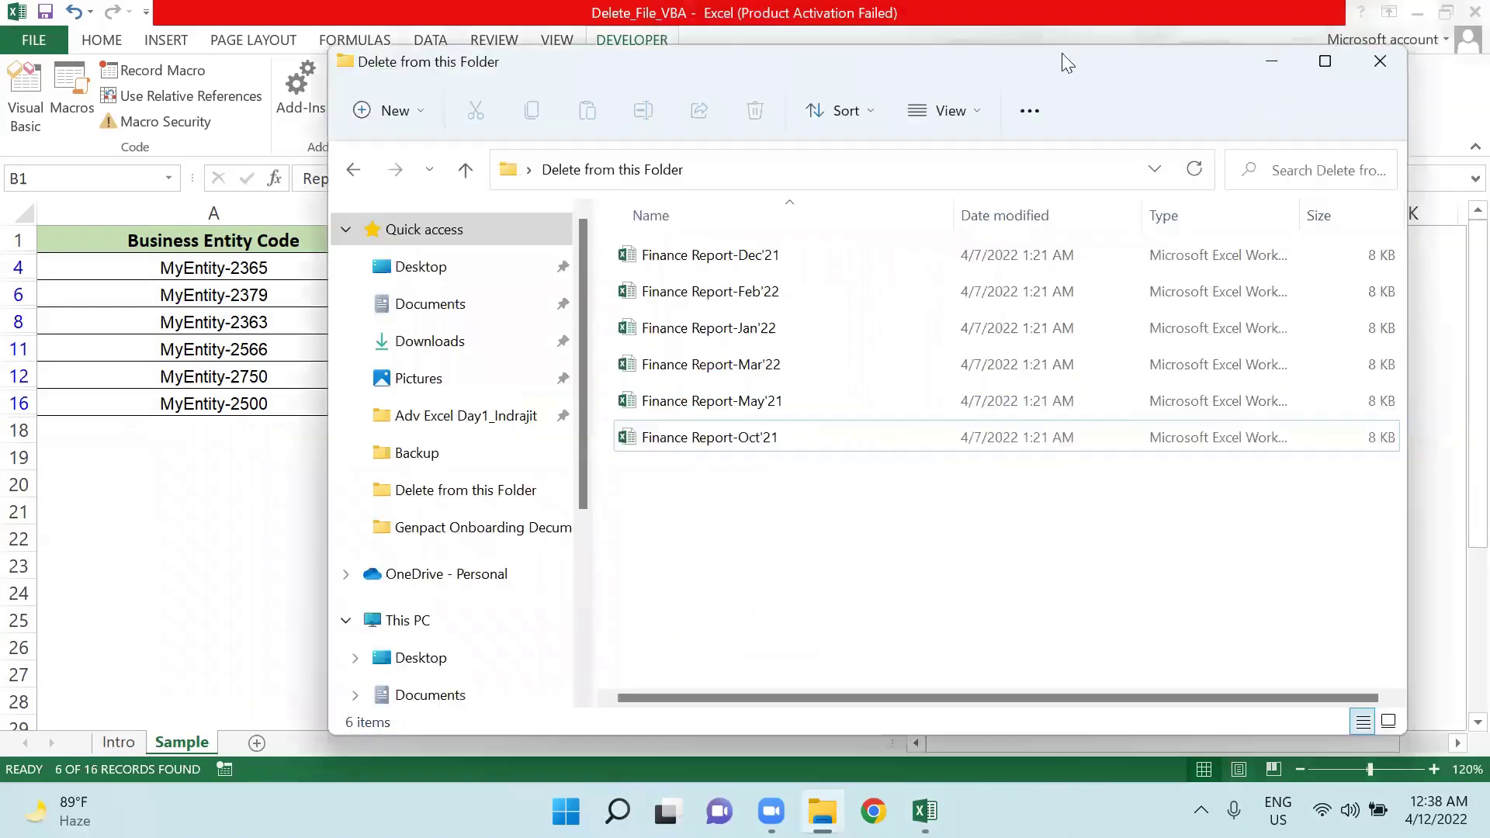
{"action": "left_click", "coordinate": [1378, 62]}
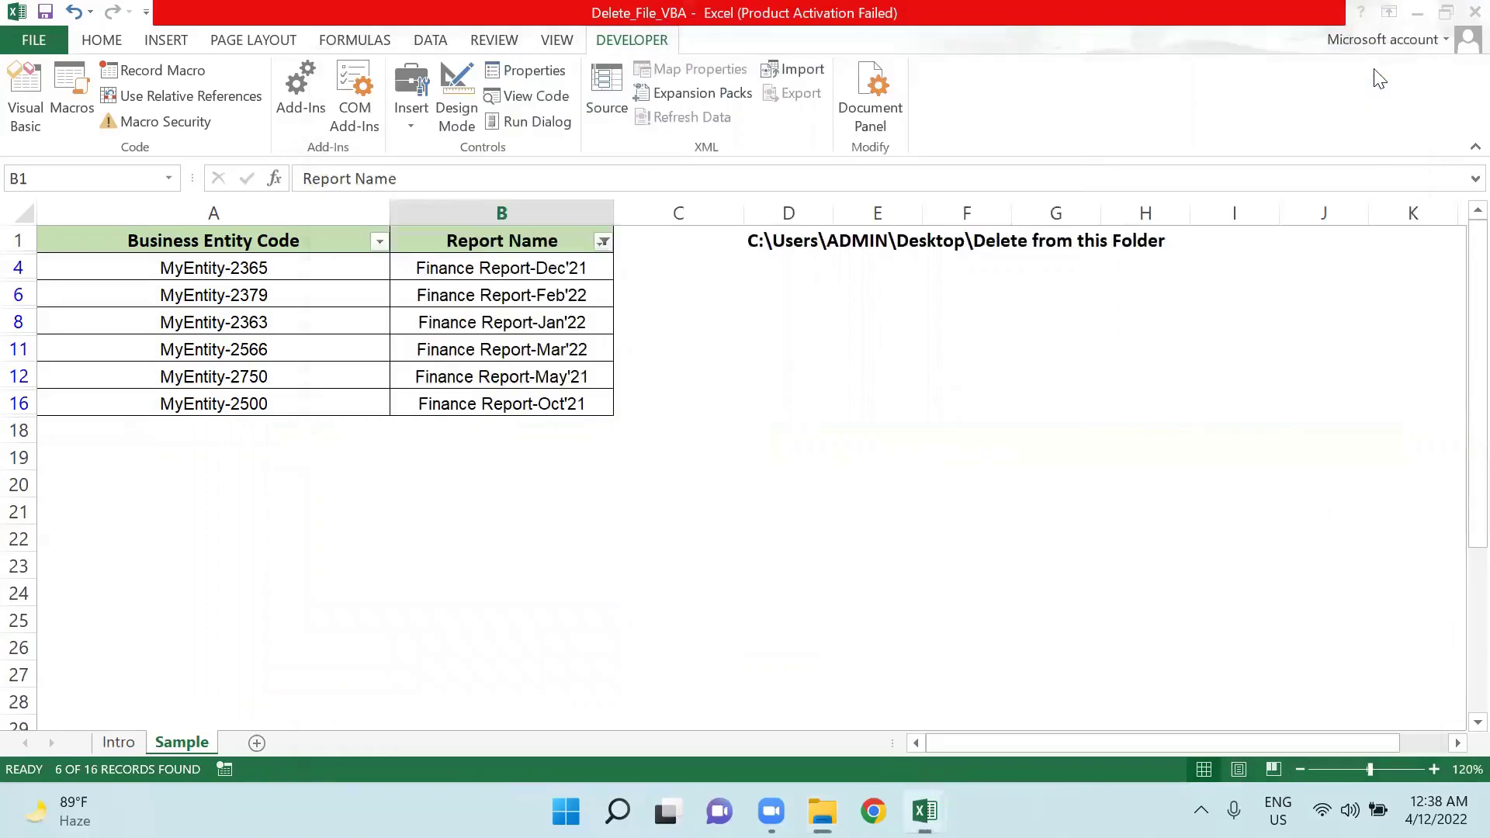
{"action": "left_click", "coordinate": [352, 241]}
{"action": "left_click", "coordinate": [547, 268]}
{"action": "left_click", "coordinate": [537, 237]}
{"action": "key", "text": "ctrl+shift+l"}
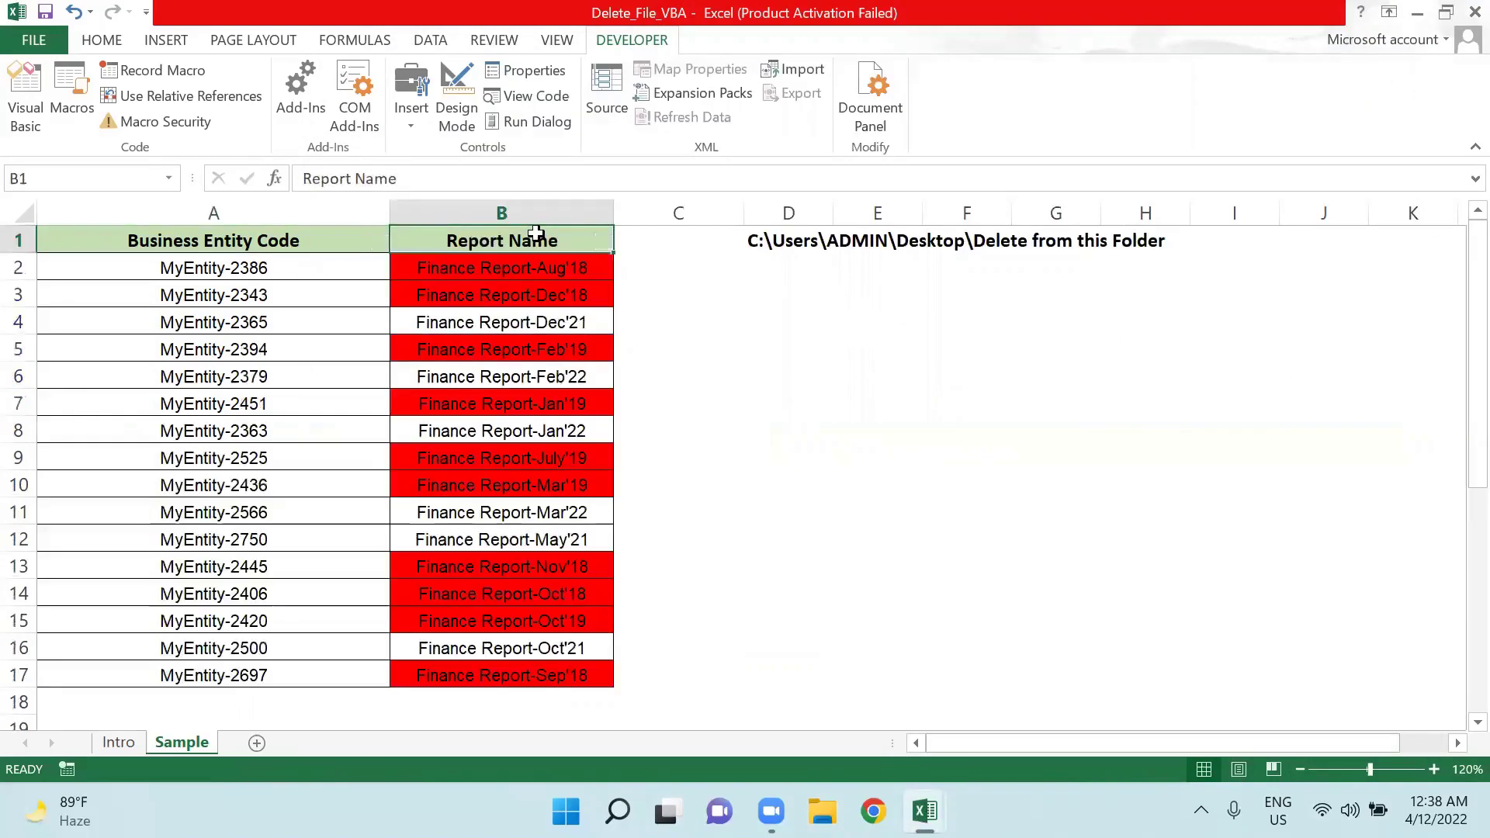
{"action": "key", "text": "Down"}
{"action": "key", "text": "Down"}
{"action": "key", "text": "Up"}
{"action": "key", "text": "Up"}
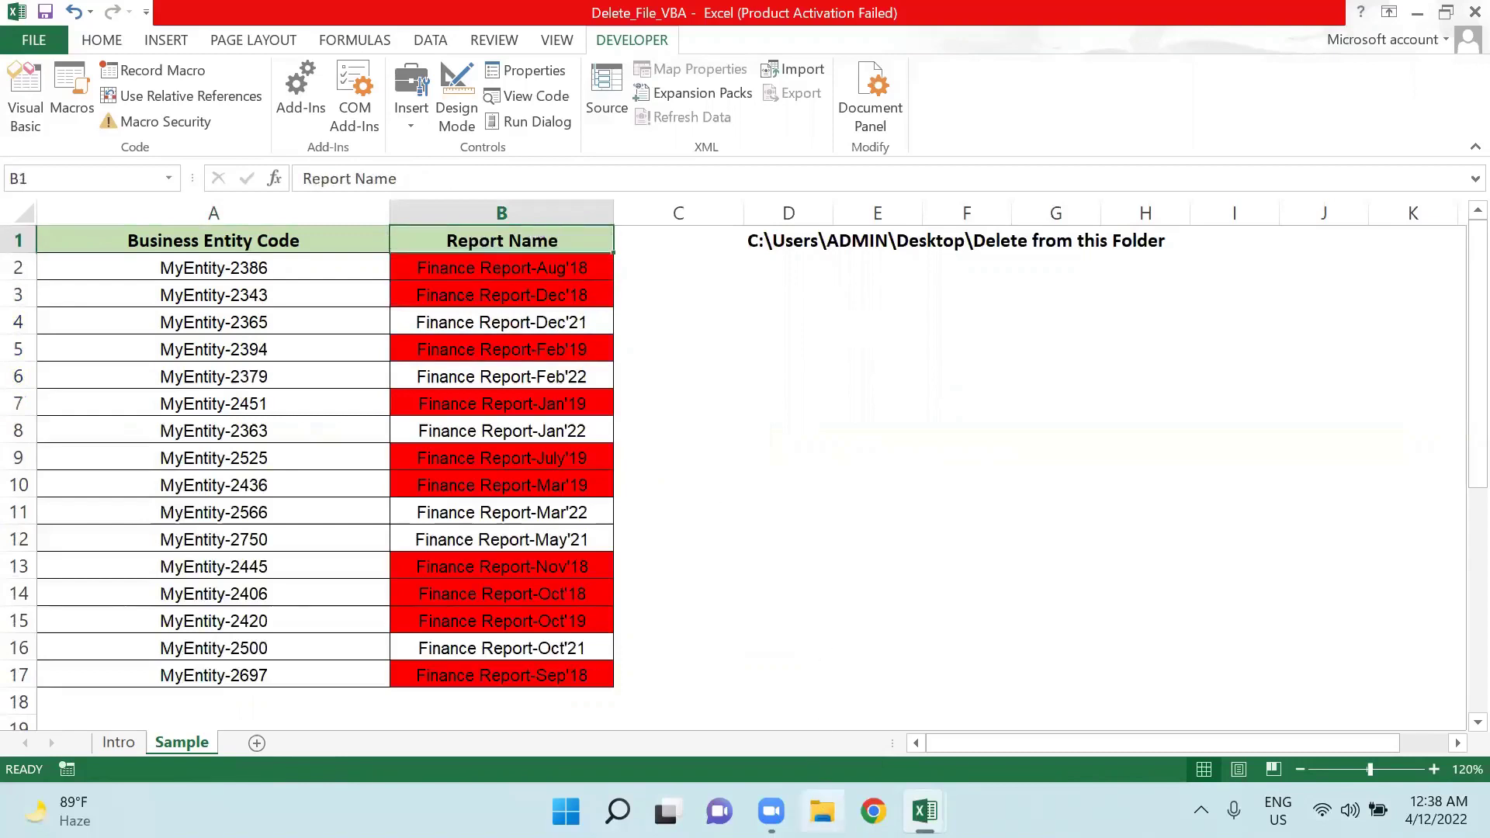
{"action": "left_click", "coordinate": [822, 810]}
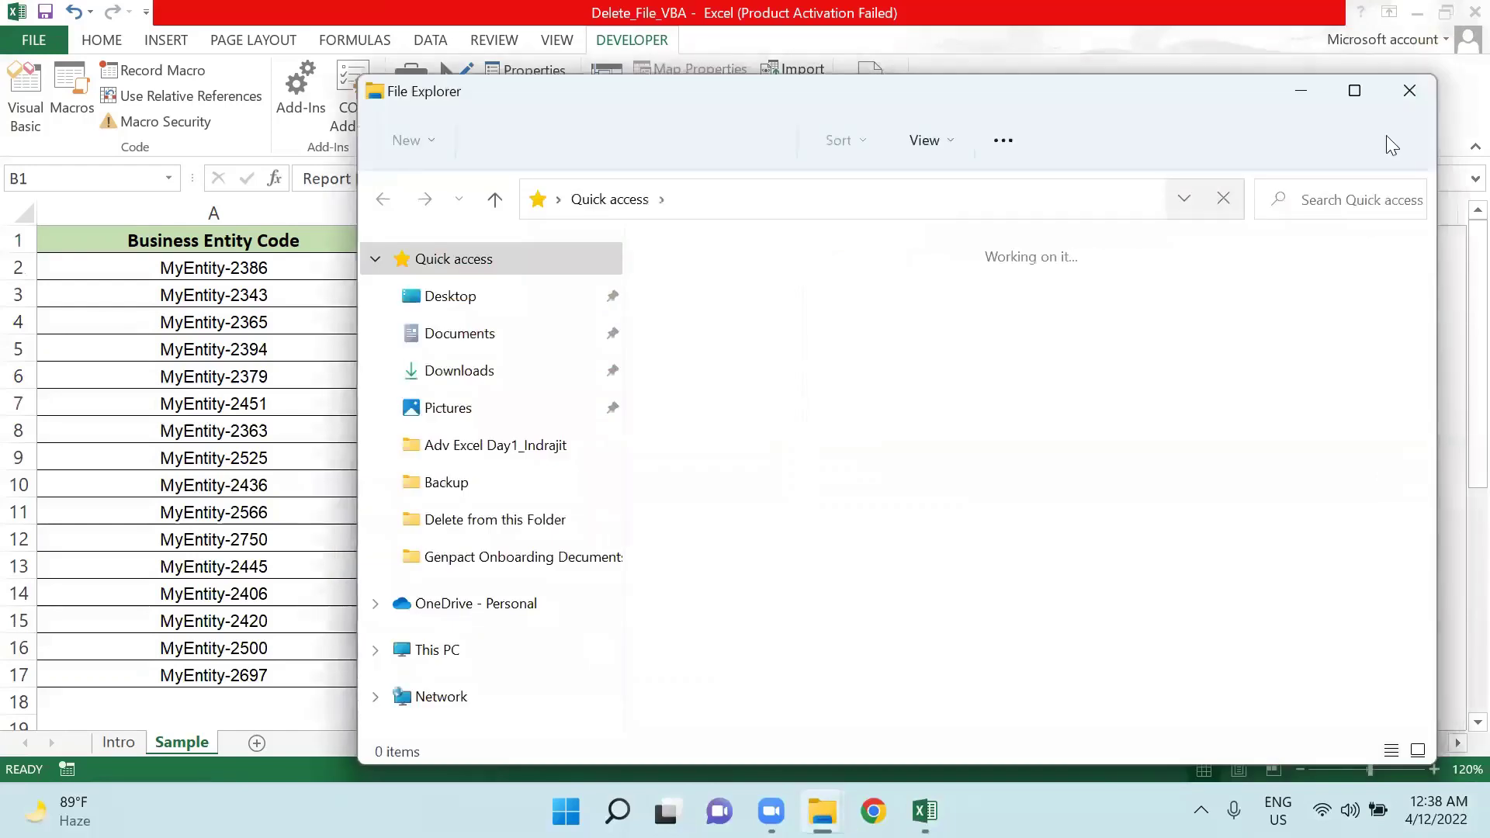
Step: Close the extra Explorer windows and permanently delete the six remaining report files
{"action": "left_click", "coordinate": [1409, 95]}
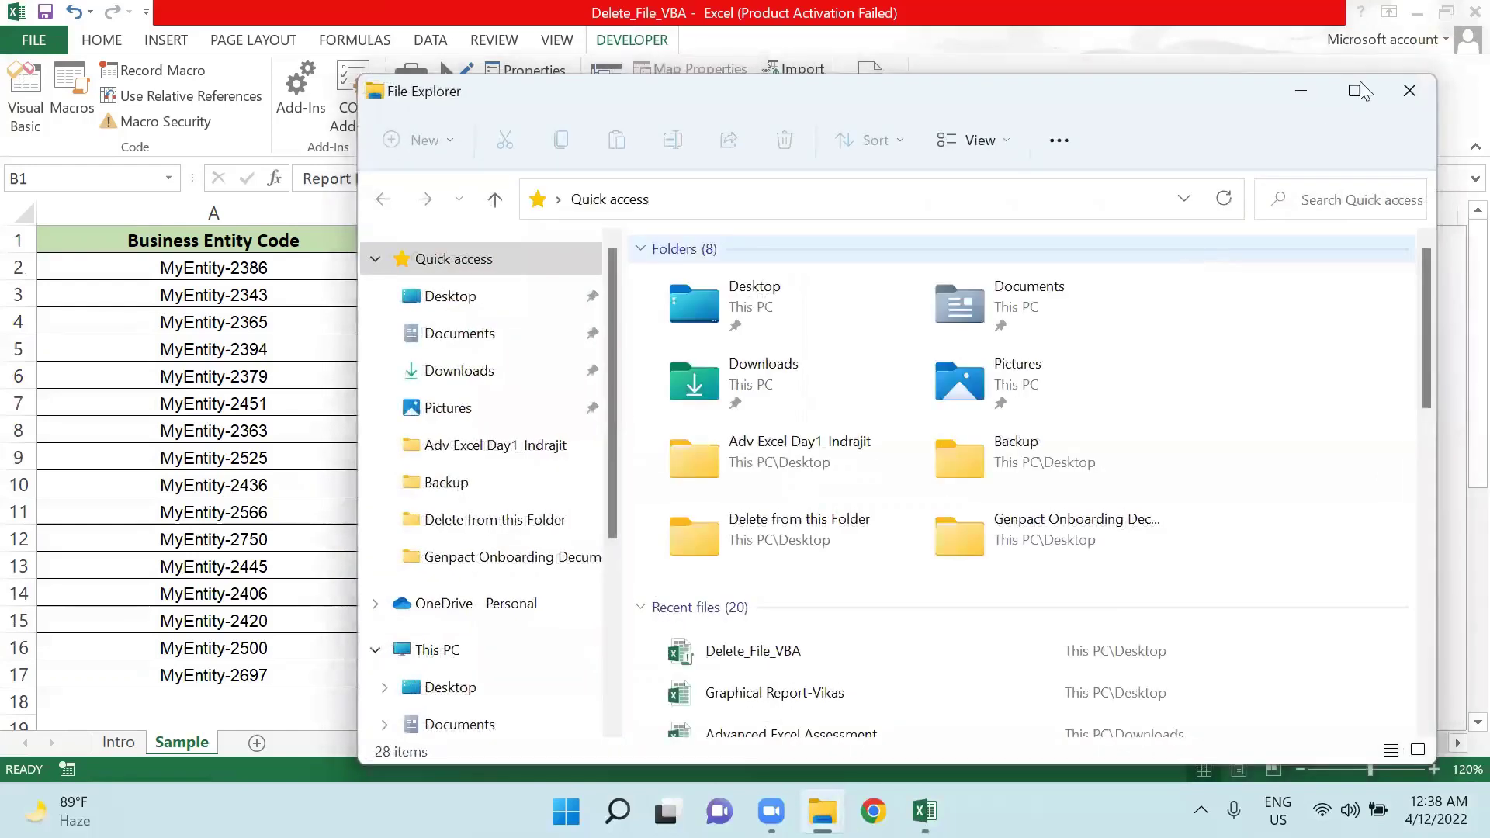
{"action": "left_click", "coordinate": [1409, 95]}
{"action": "left_click", "coordinate": [1418, 13]}
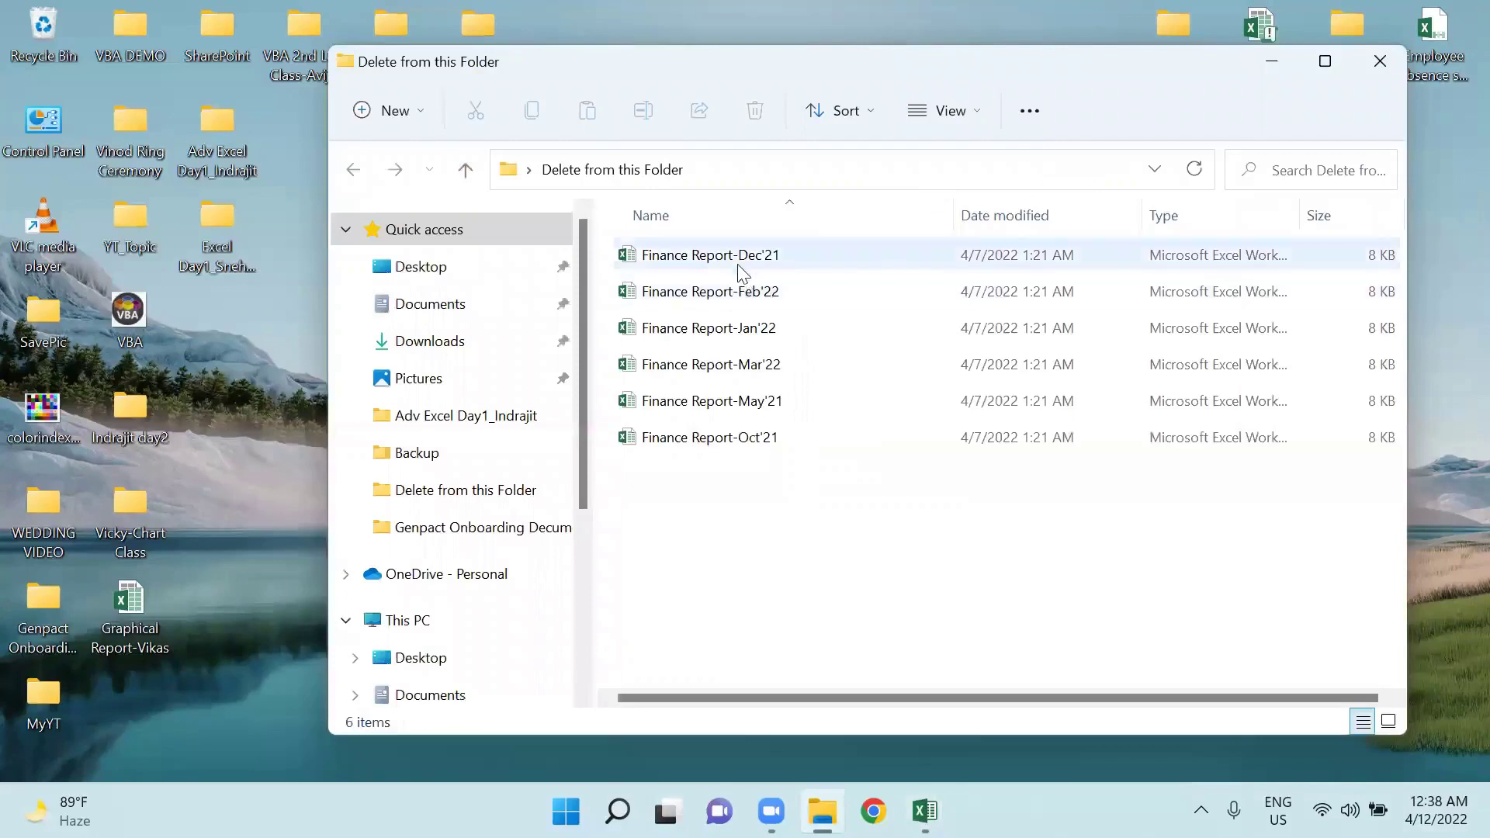
{"action": "left_click", "coordinate": [743, 268]}
{"action": "key", "text": "ctrl+a"}
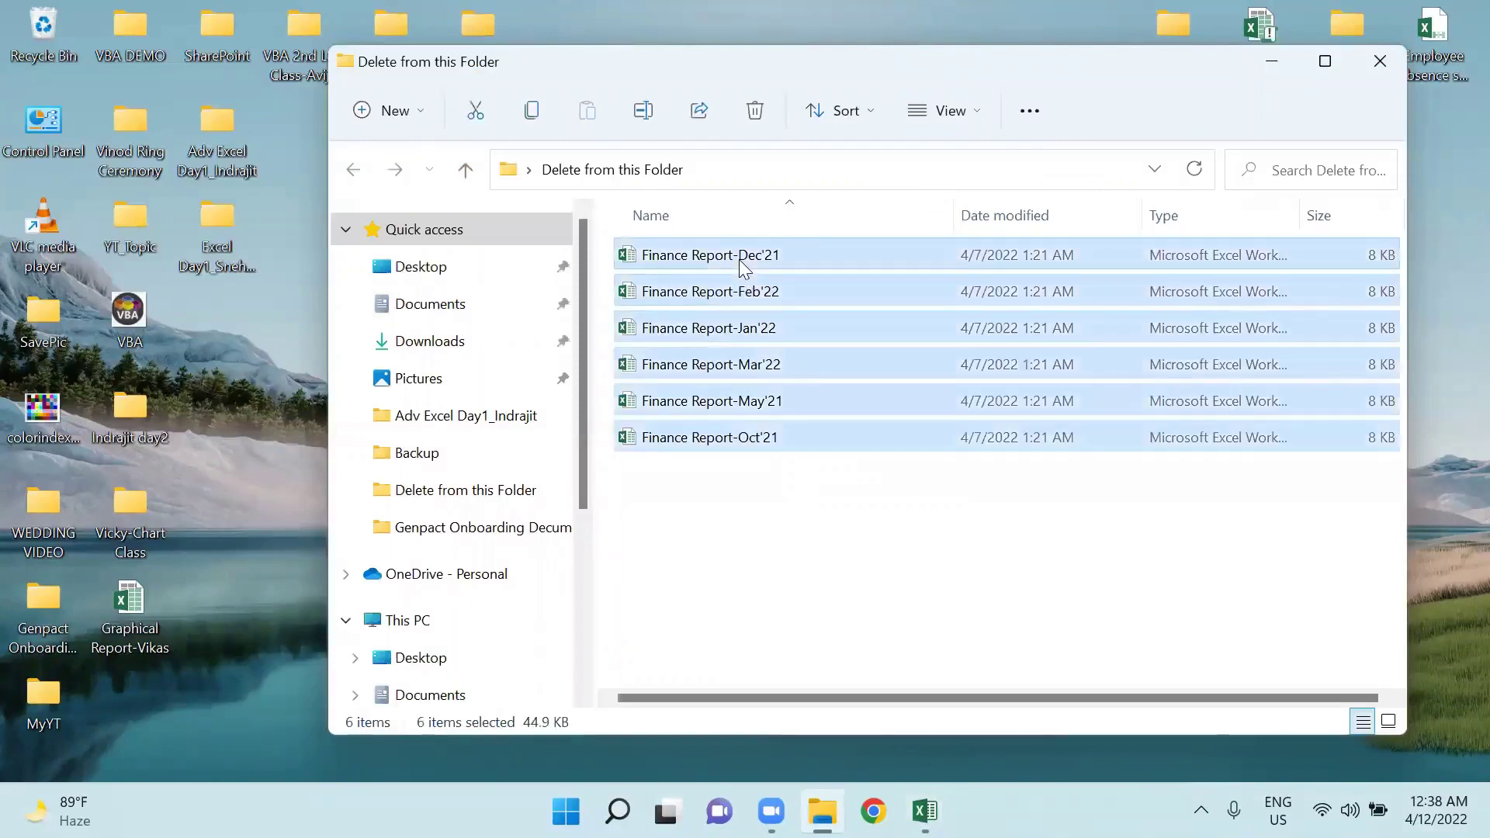
{"action": "key", "text": "shift+Delete"}
{"action": "key", "text": "Return"}
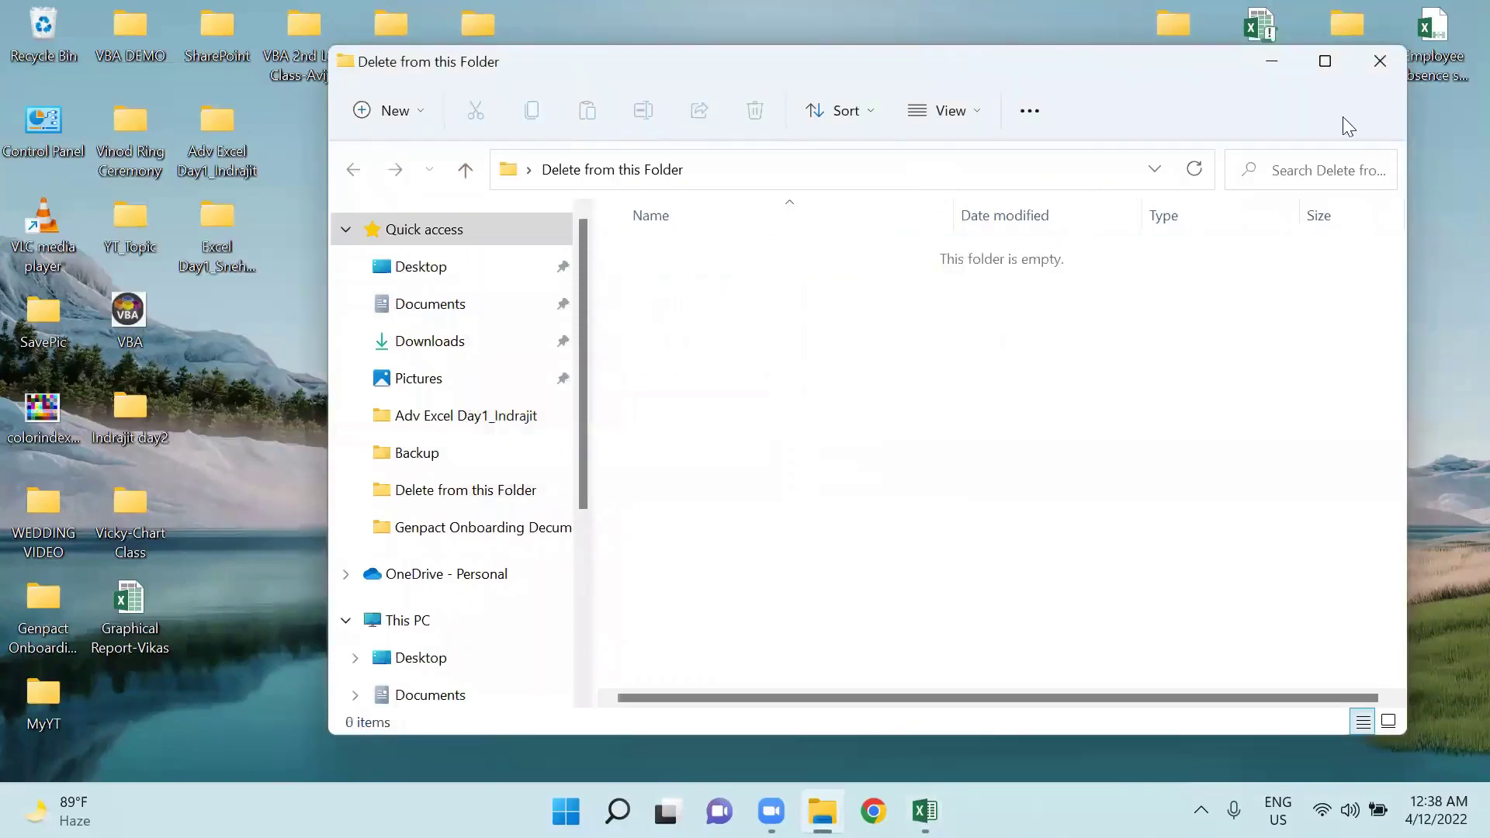
Step: Copy all 16 reports from the Backup folder into Delete from this Folder
{"action": "left_click", "coordinate": [1277, 61]}
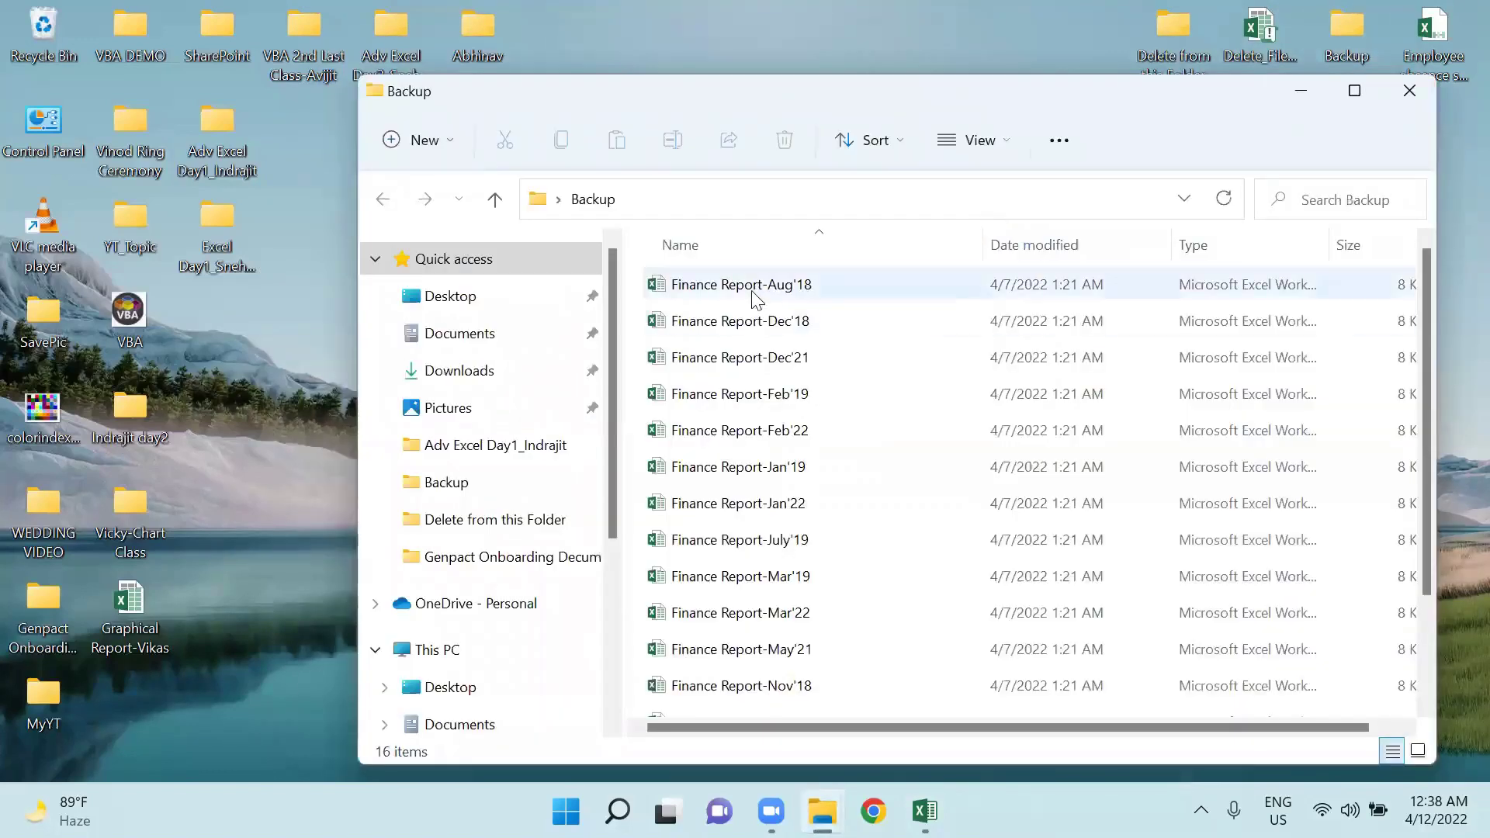
{"action": "left_click", "coordinate": [753, 295]}
{"action": "key", "text": "ctrl+a"}
{"action": "key", "text": "ctrl+c"}
{"action": "double_click", "coordinate": [1183, 45]}
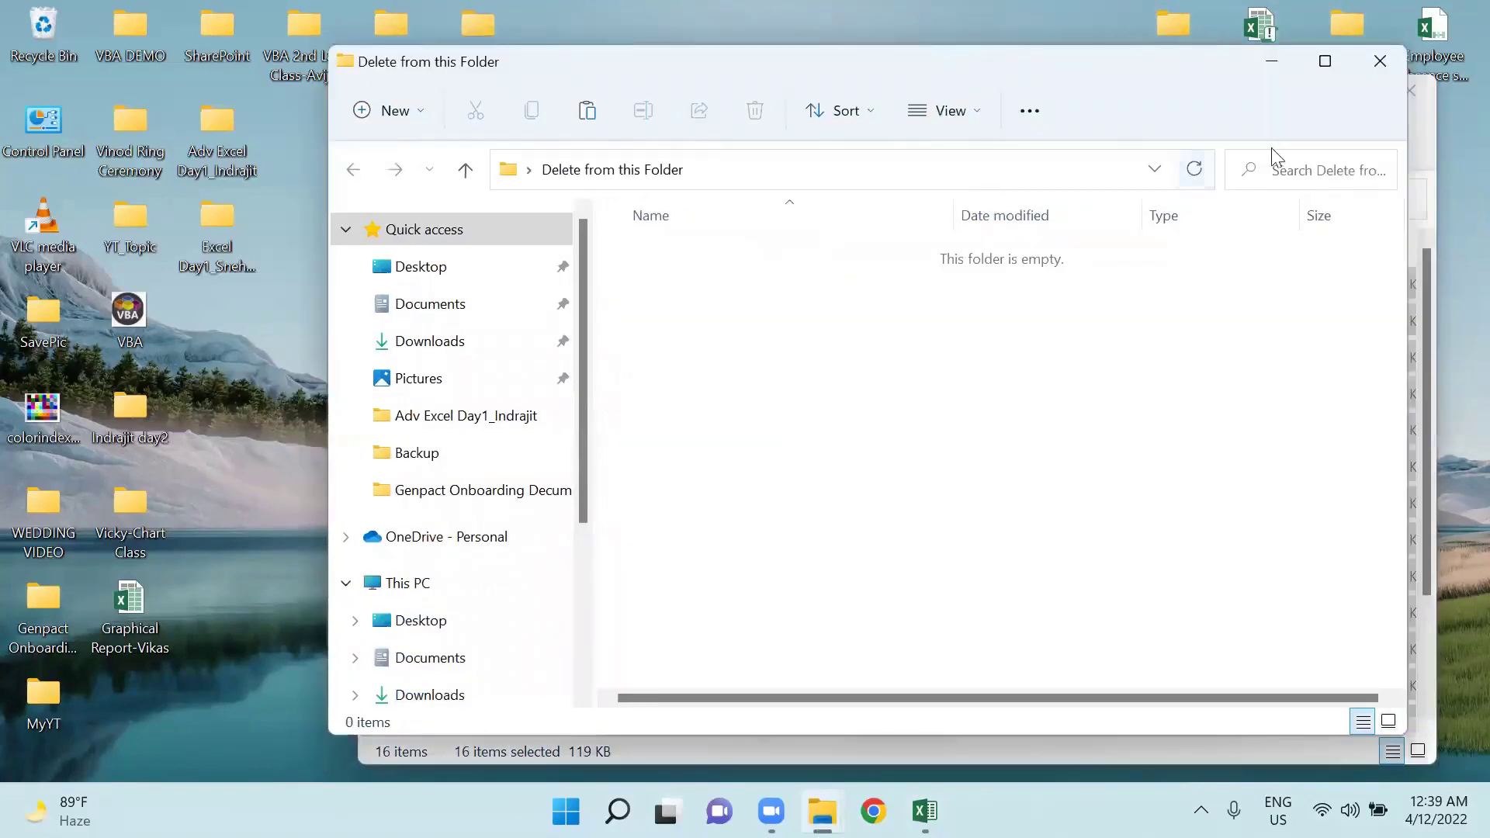
{"action": "key", "text": "ctrl+v"}
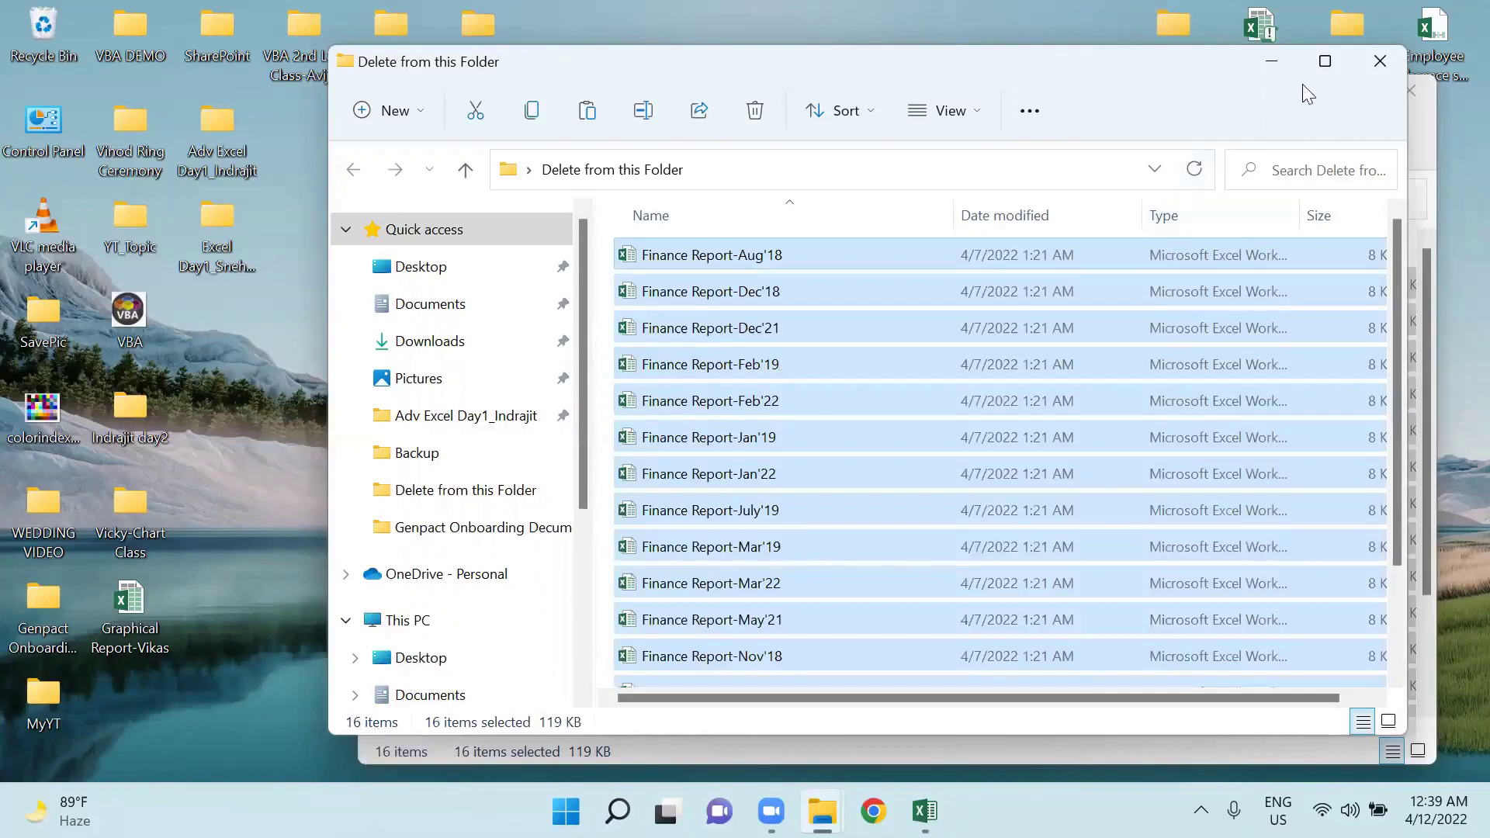
Step: Reopen the refilled folder maximized to check its 16 files, then return to the workbook
{"action": "left_click", "coordinate": [1381, 64]}
{"action": "left_click", "coordinate": [1411, 90]}
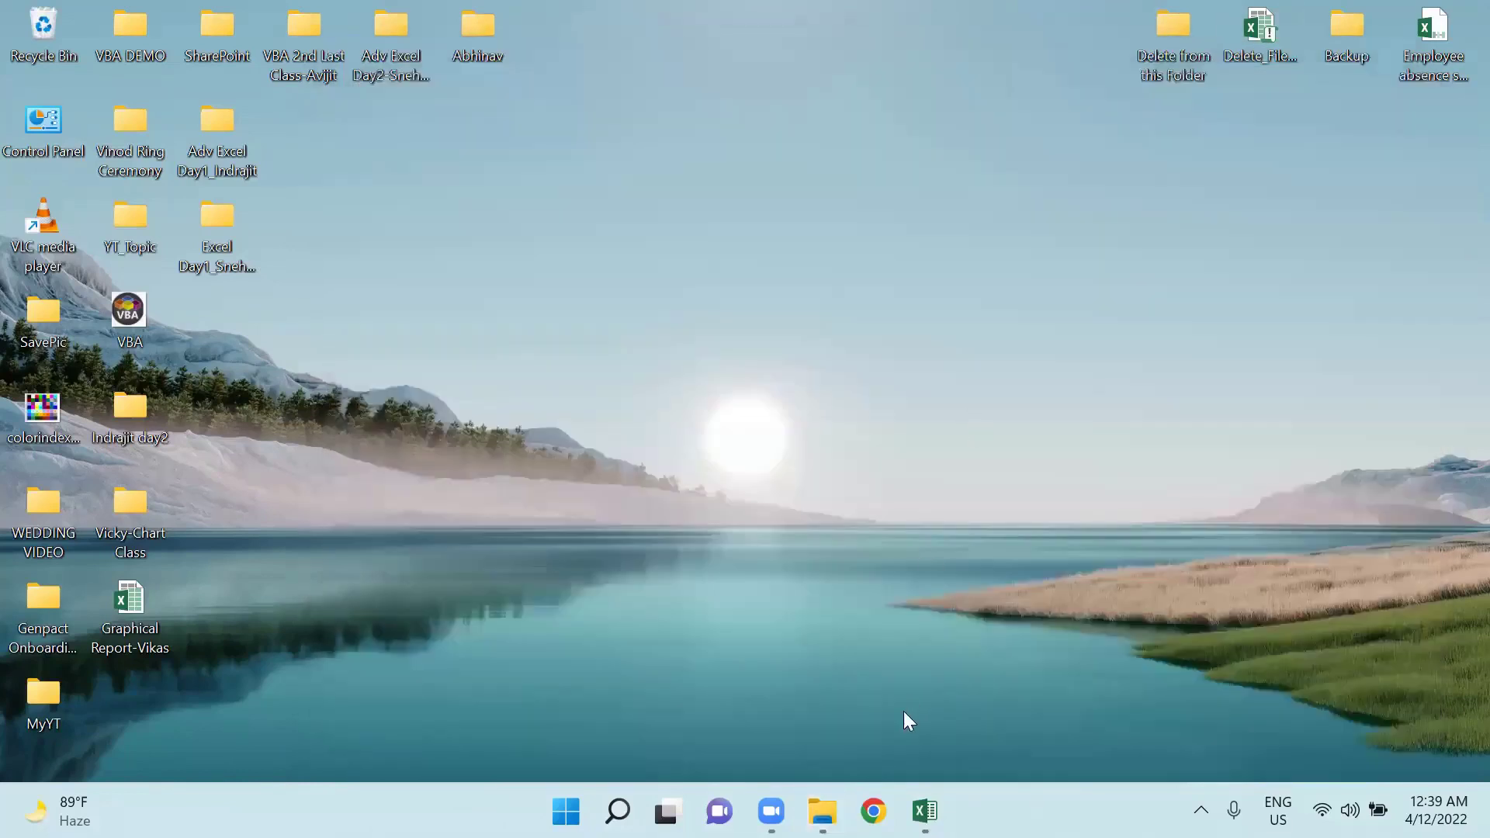
{"action": "left_click", "coordinate": [822, 811]}
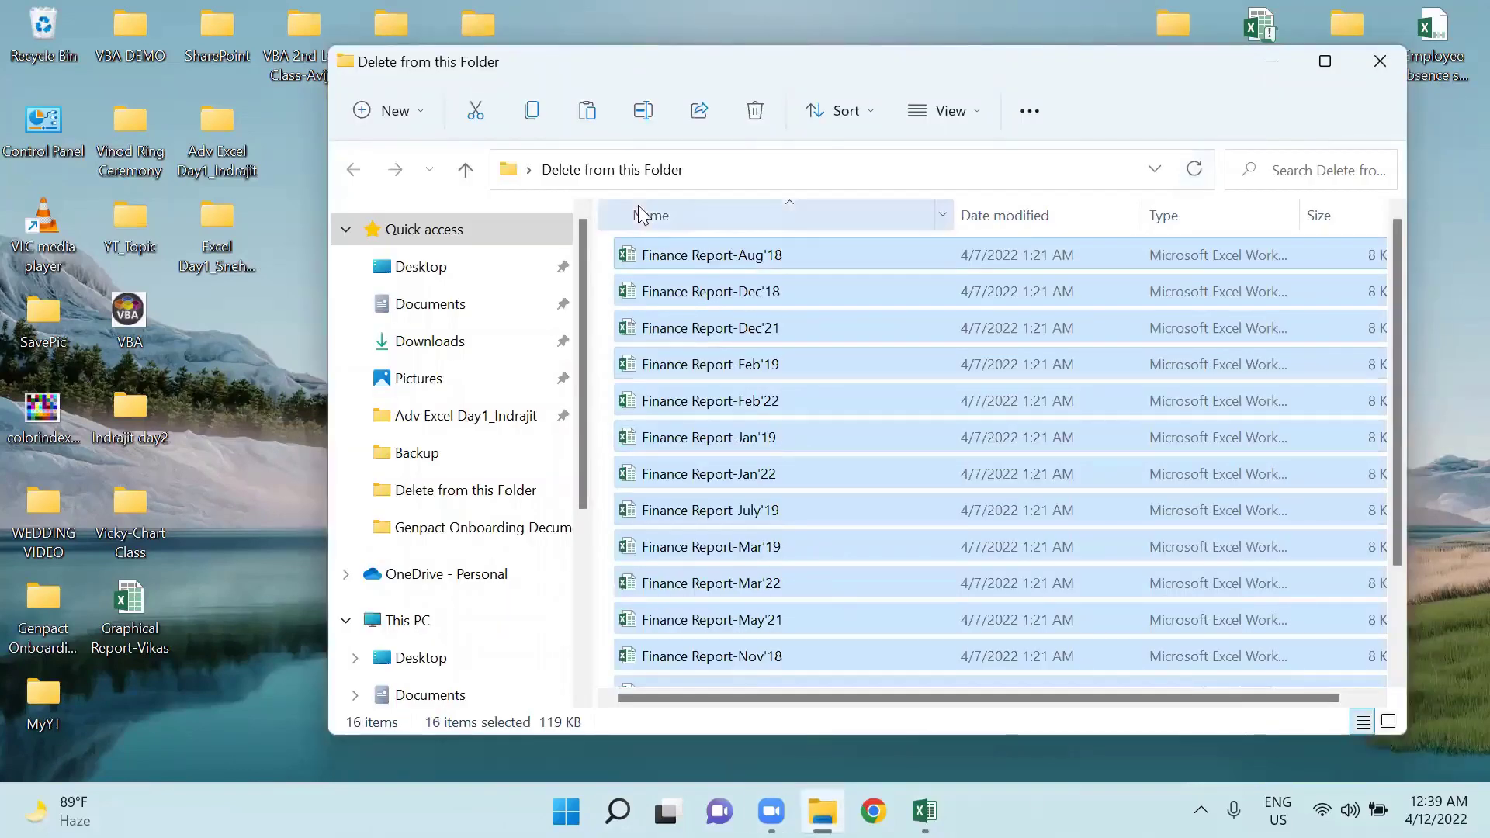
{"action": "left_click", "coordinate": [1326, 62]}
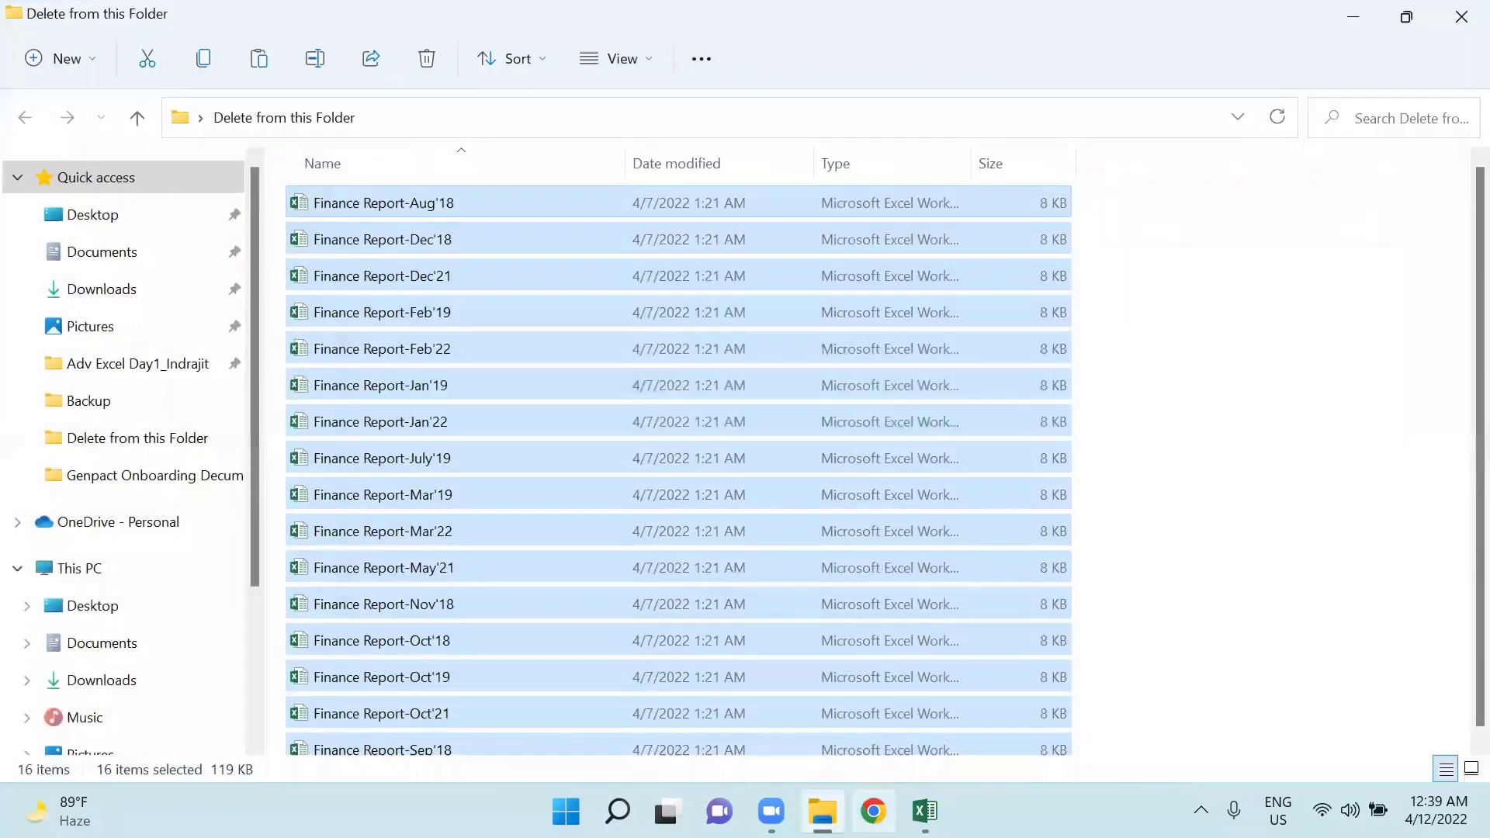
{"action": "mouse_move", "coordinate": [924, 810]}
{"action": "left_click", "coordinate": [892, 721]}
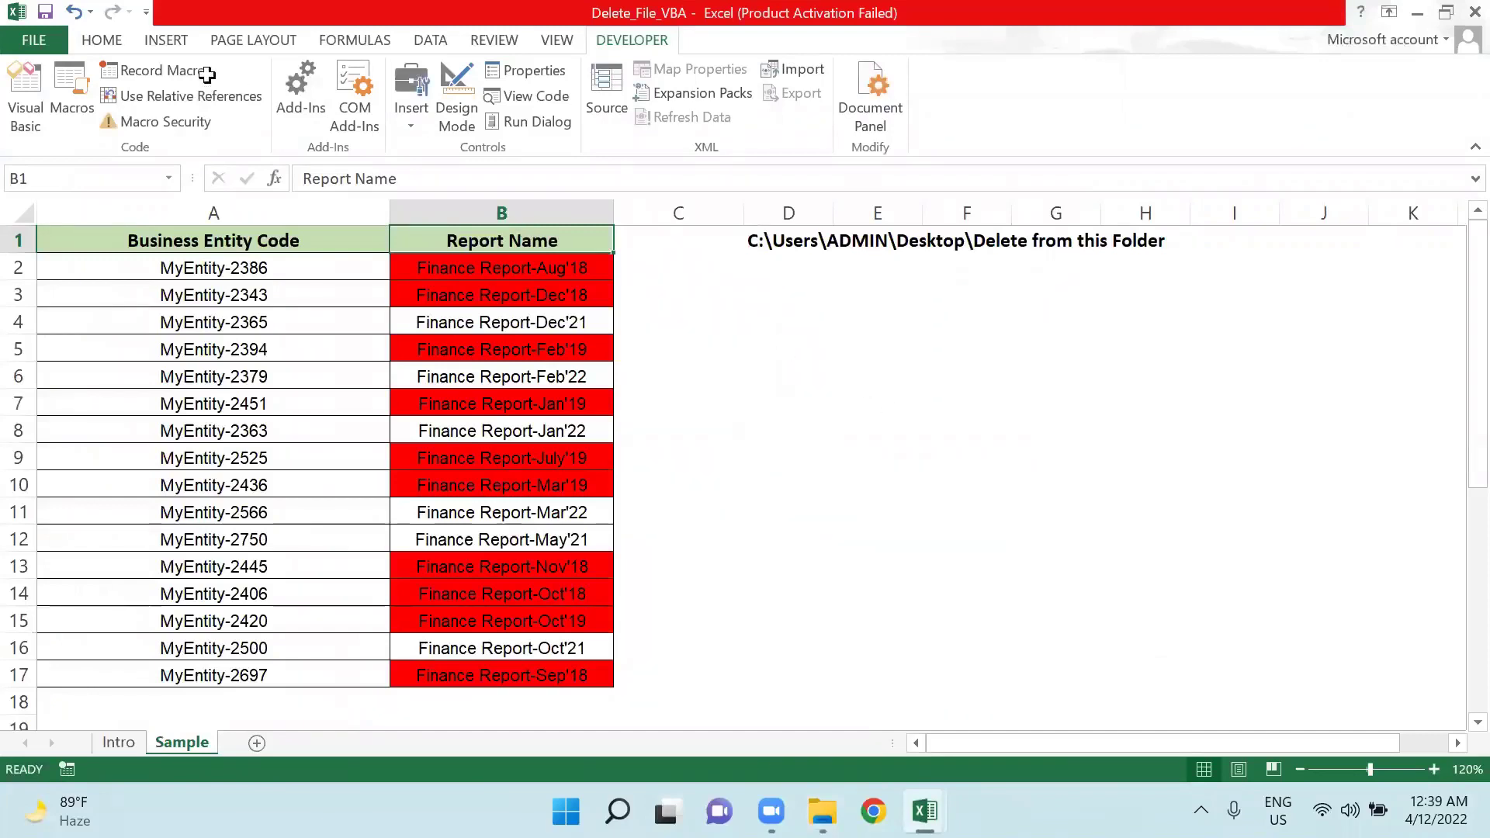
Step: Draw a rounded rectangle labelled Delete Files from Folder, widened so the label fits one line
{"action": "left_click", "coordinate": [166, 40]}
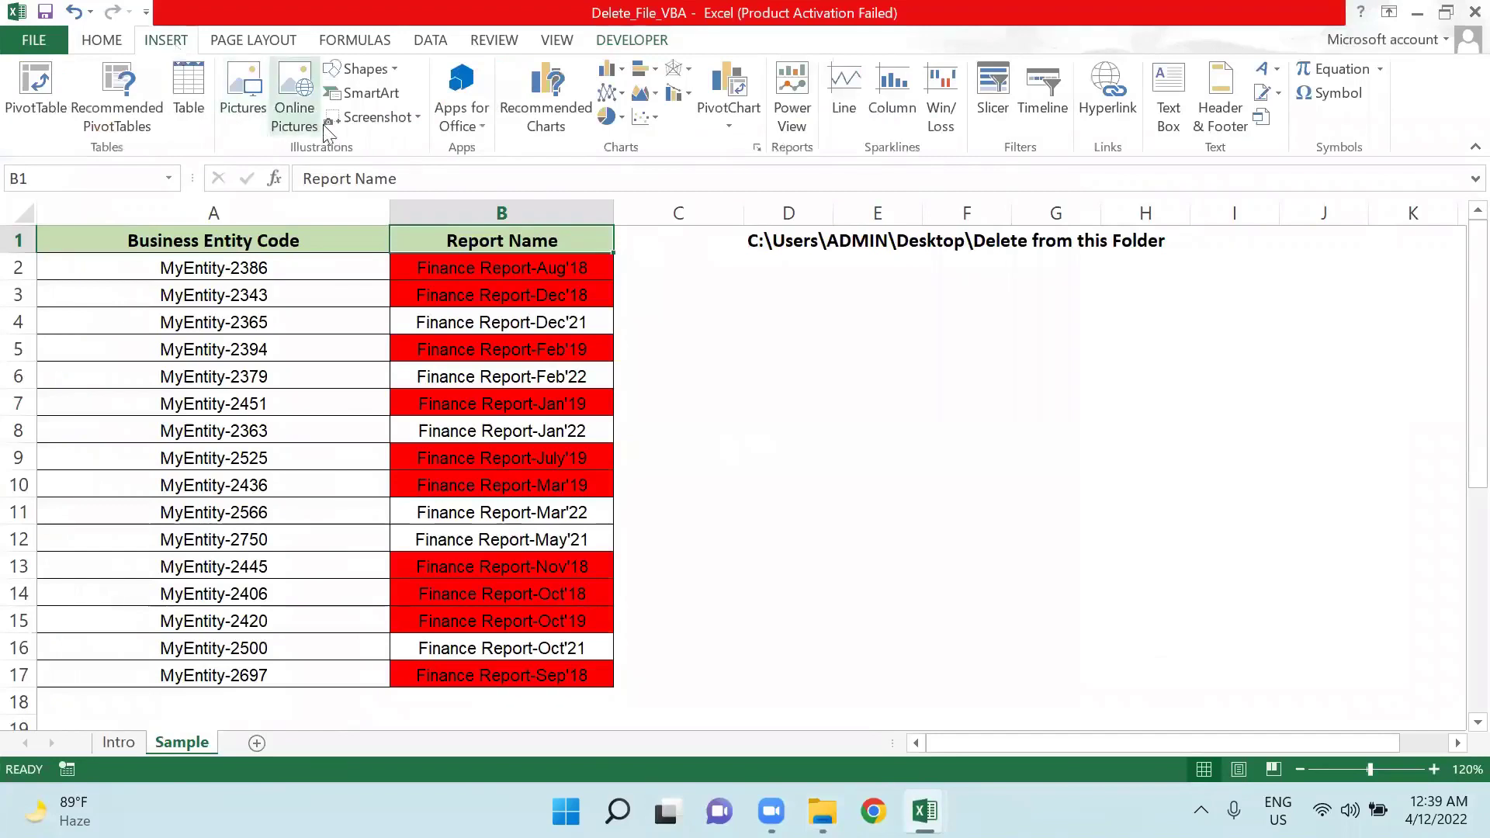
{"action": "left_click", "coordinate": [397, 71]}
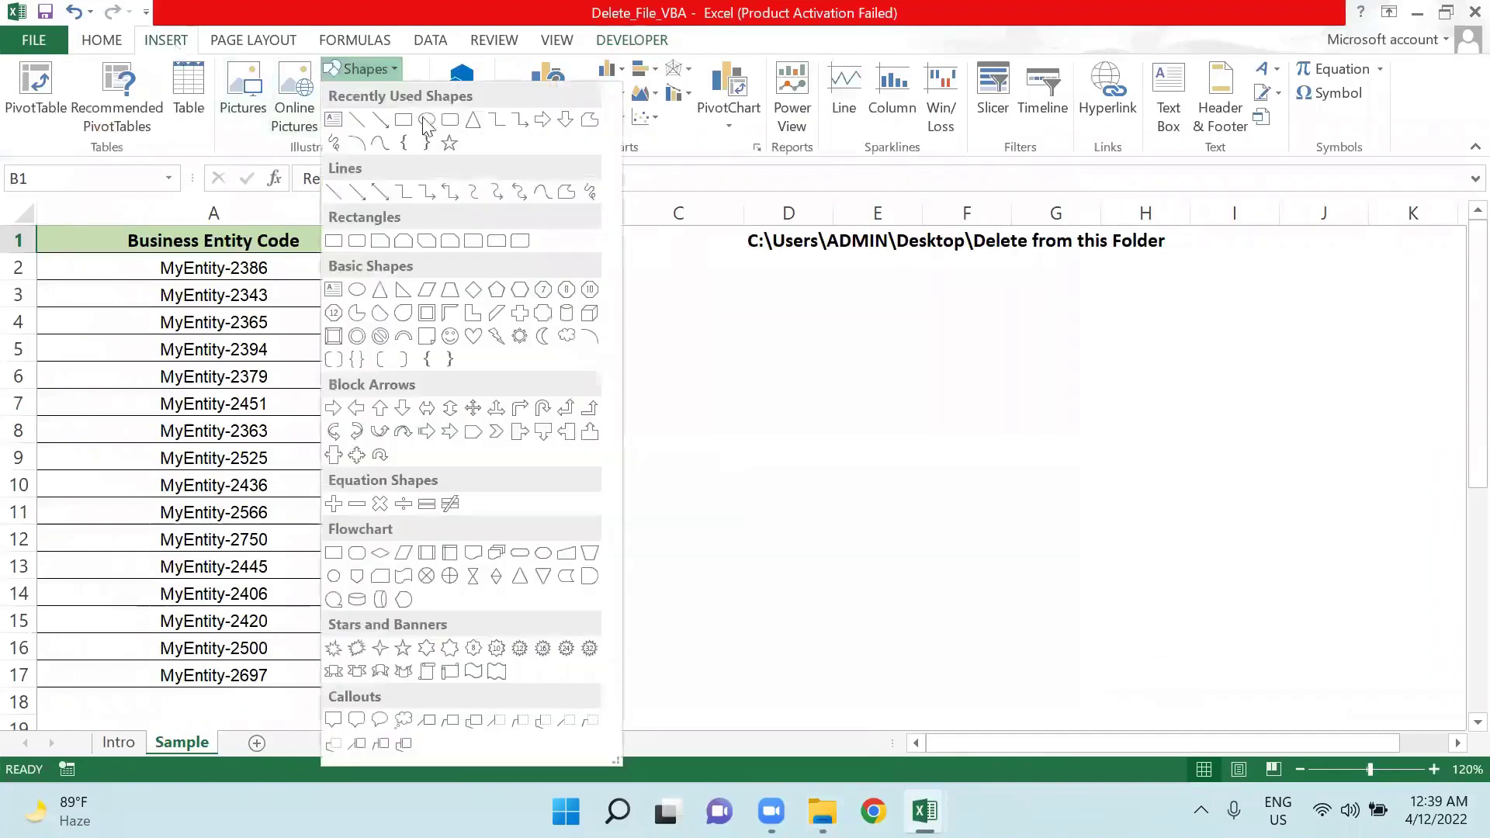
{"action": "left_click", "coordinate": [441, 106]}
{"action": "left_click_drag", "start_coordinate": [775, 286], "coordinate": [970, 341]}
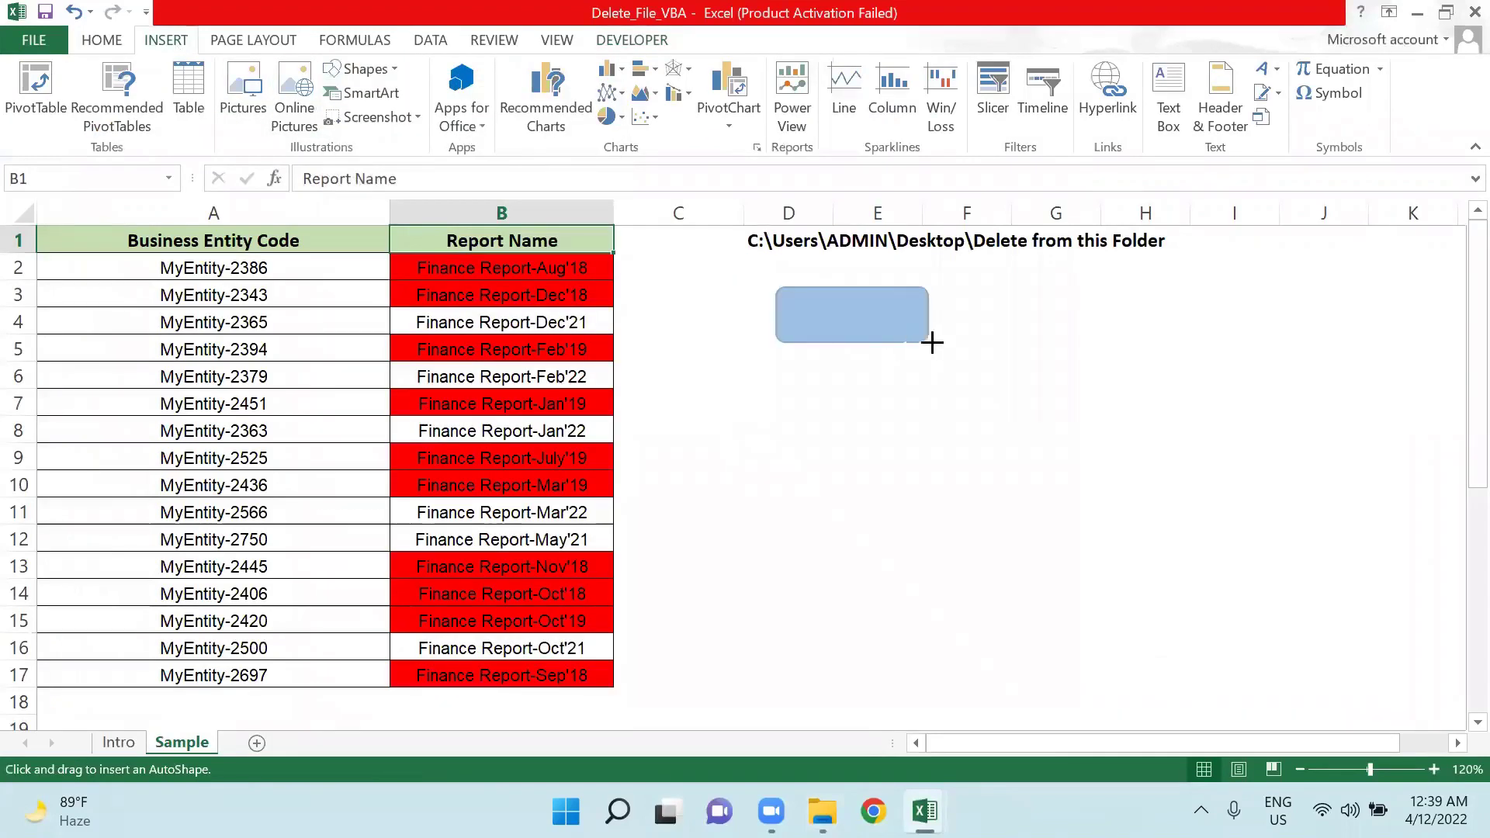
{"action": "right_click", "coordinate": [884, 312]}
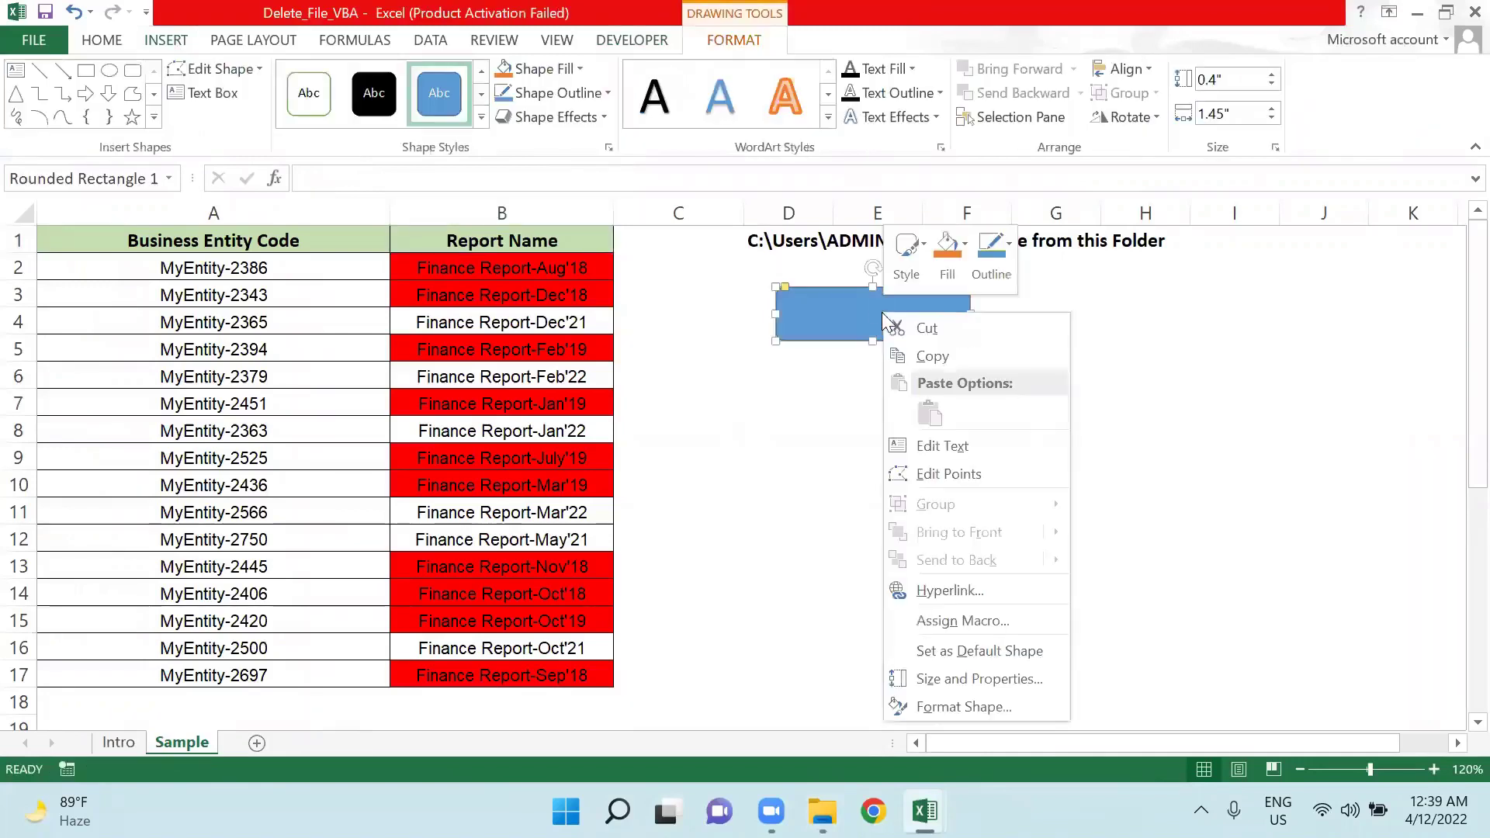
{"action": "left_click", "coordinate": [923, 444]}
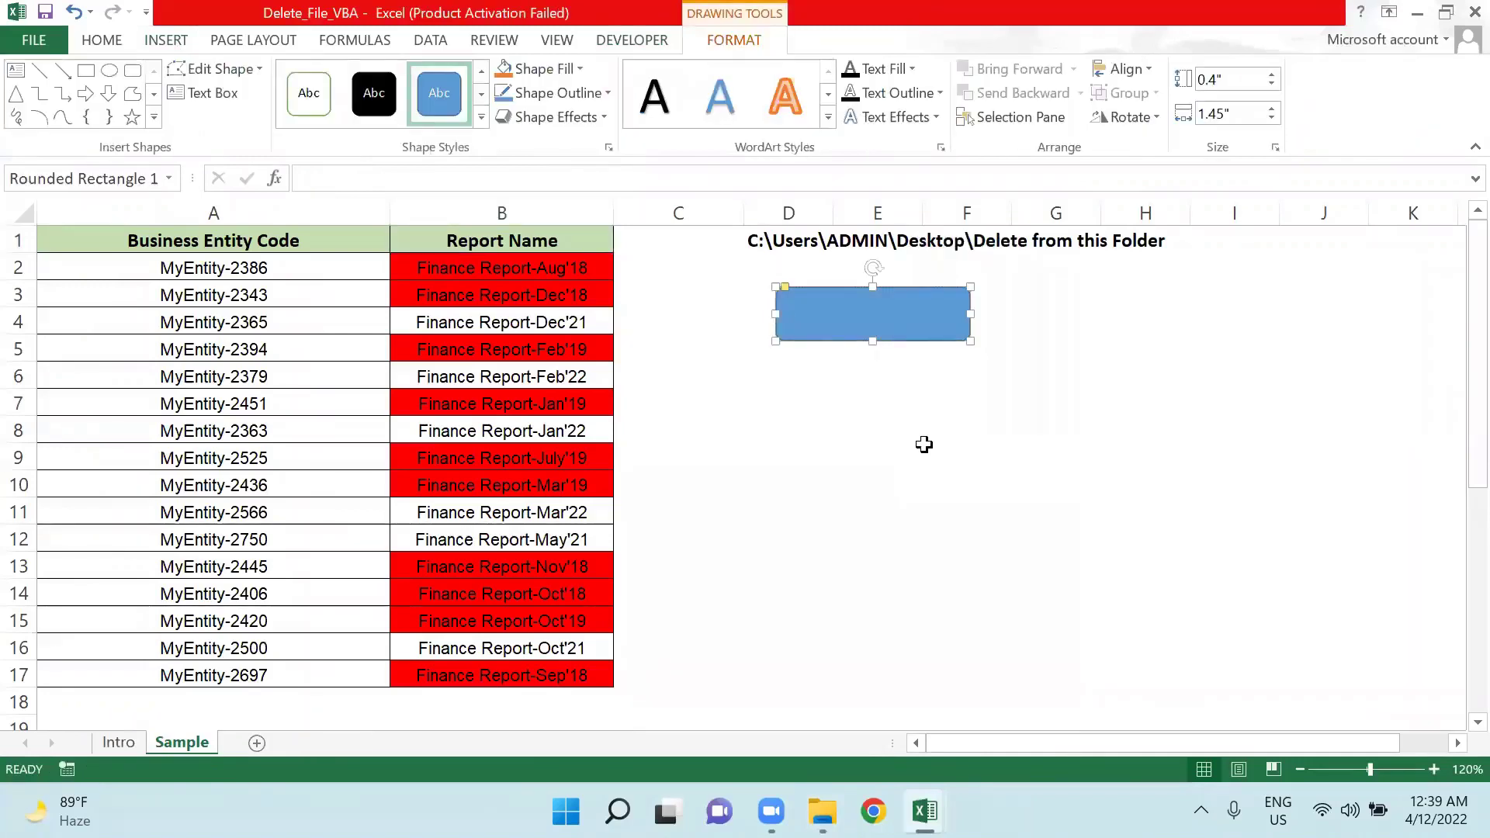
{"action": "left_click", "coordinate": [870, 289]}
{"action": "type", "text": "DeleteFiles"}
{"action": "type", "text": " from Folder"}
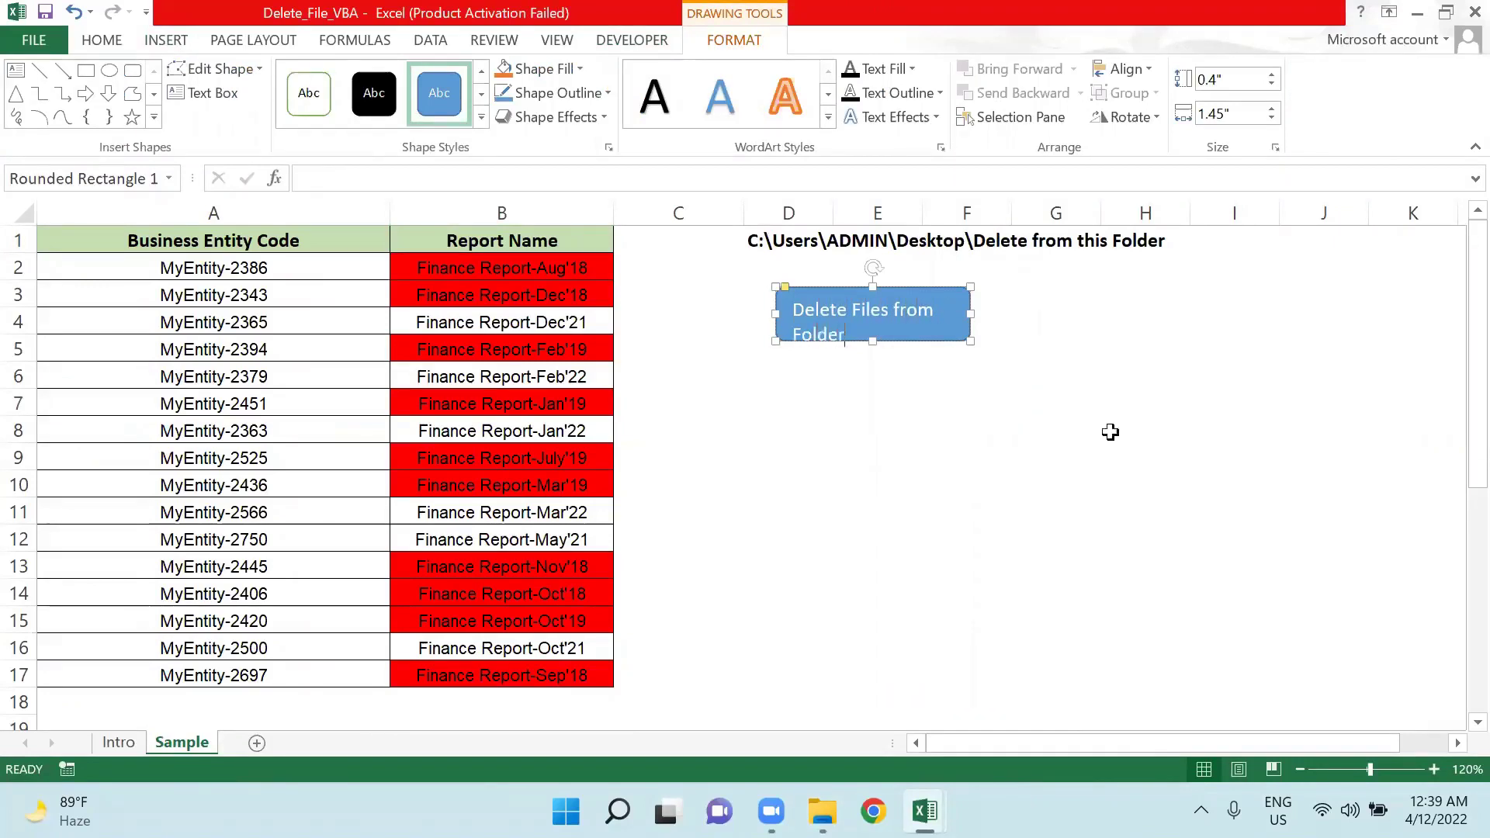
{"action": "mouse_move", "coordinate": [970, 314]}
{"action": "left_mouse_down"}
{"action": "mouse_move", "coordinate": [1014, 311]}
{"action": "mouse_move", "coordinate": [1049, 374]}
{"action": "left_mouse_up"}
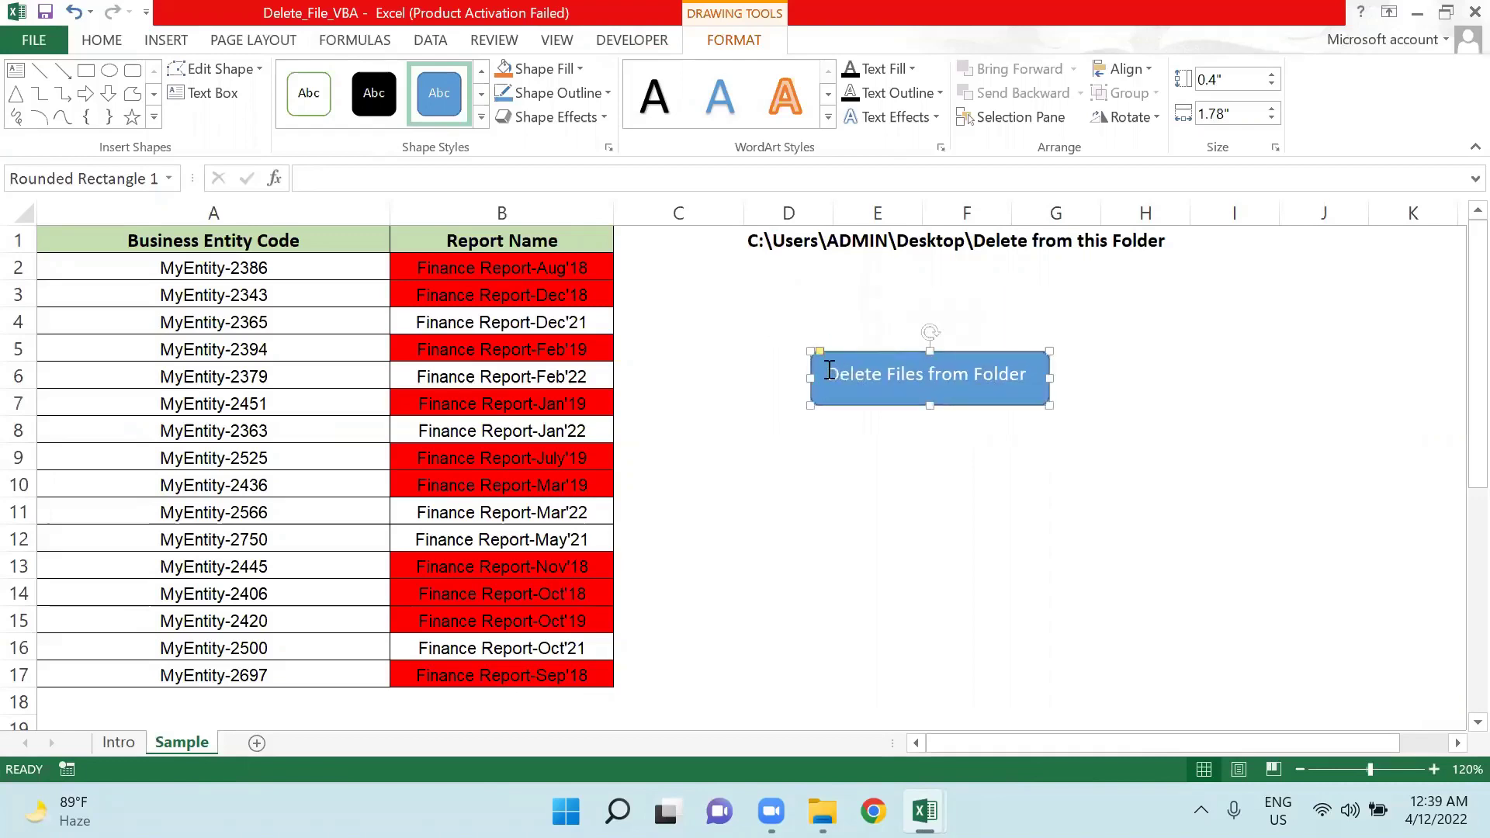
Step: Format the button label yellow and bold, centred vertically and horizontally
{"action": "left_click_drag", "start_coordinate": [829, 371], "coordinate": [1032, 374]}
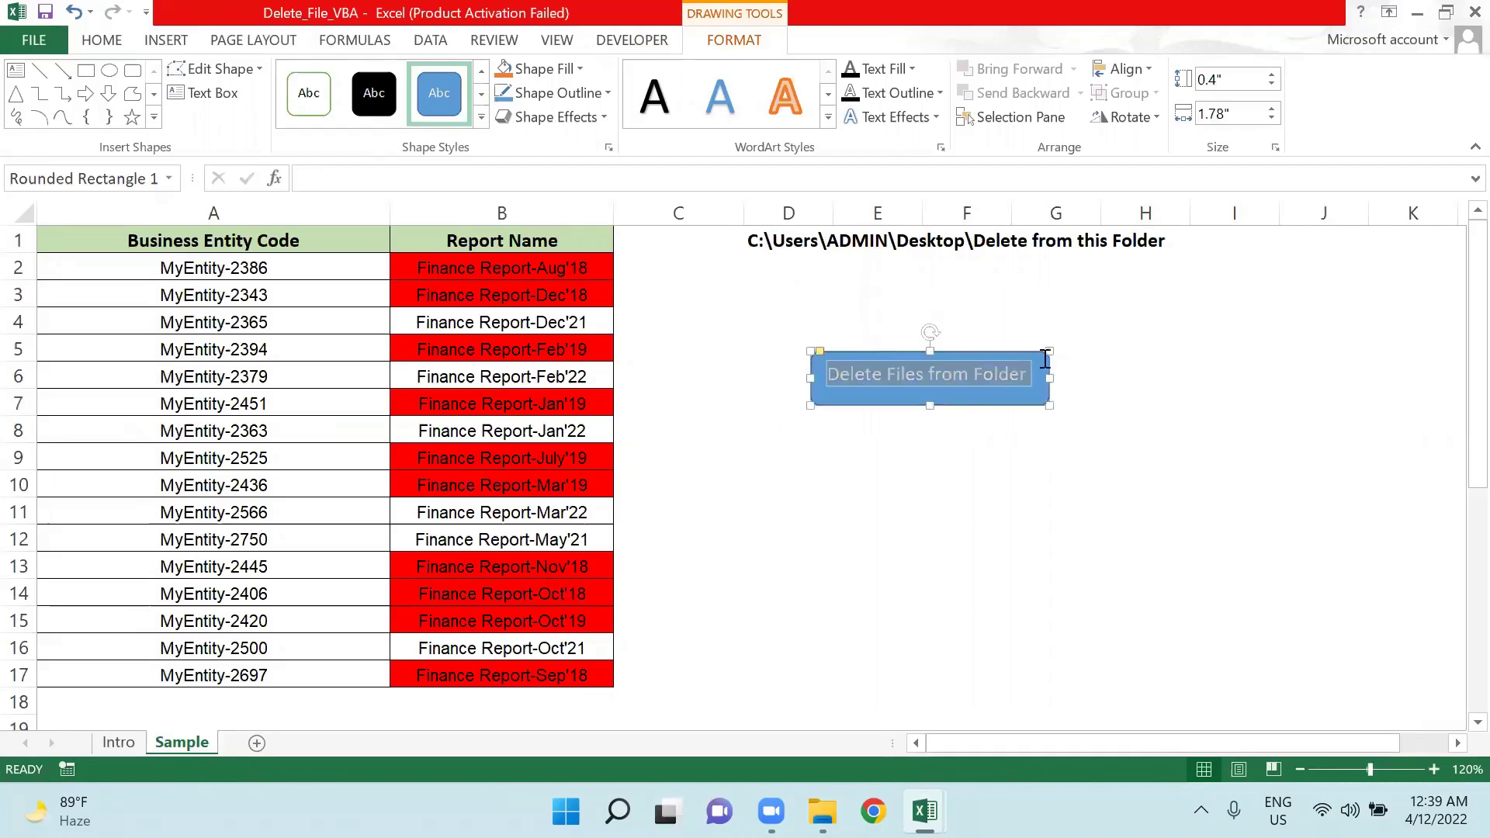
{"action": "left_click", "coordinate": [121, 37]}
{"action": "left_click", "coordinate": [365, 112]}
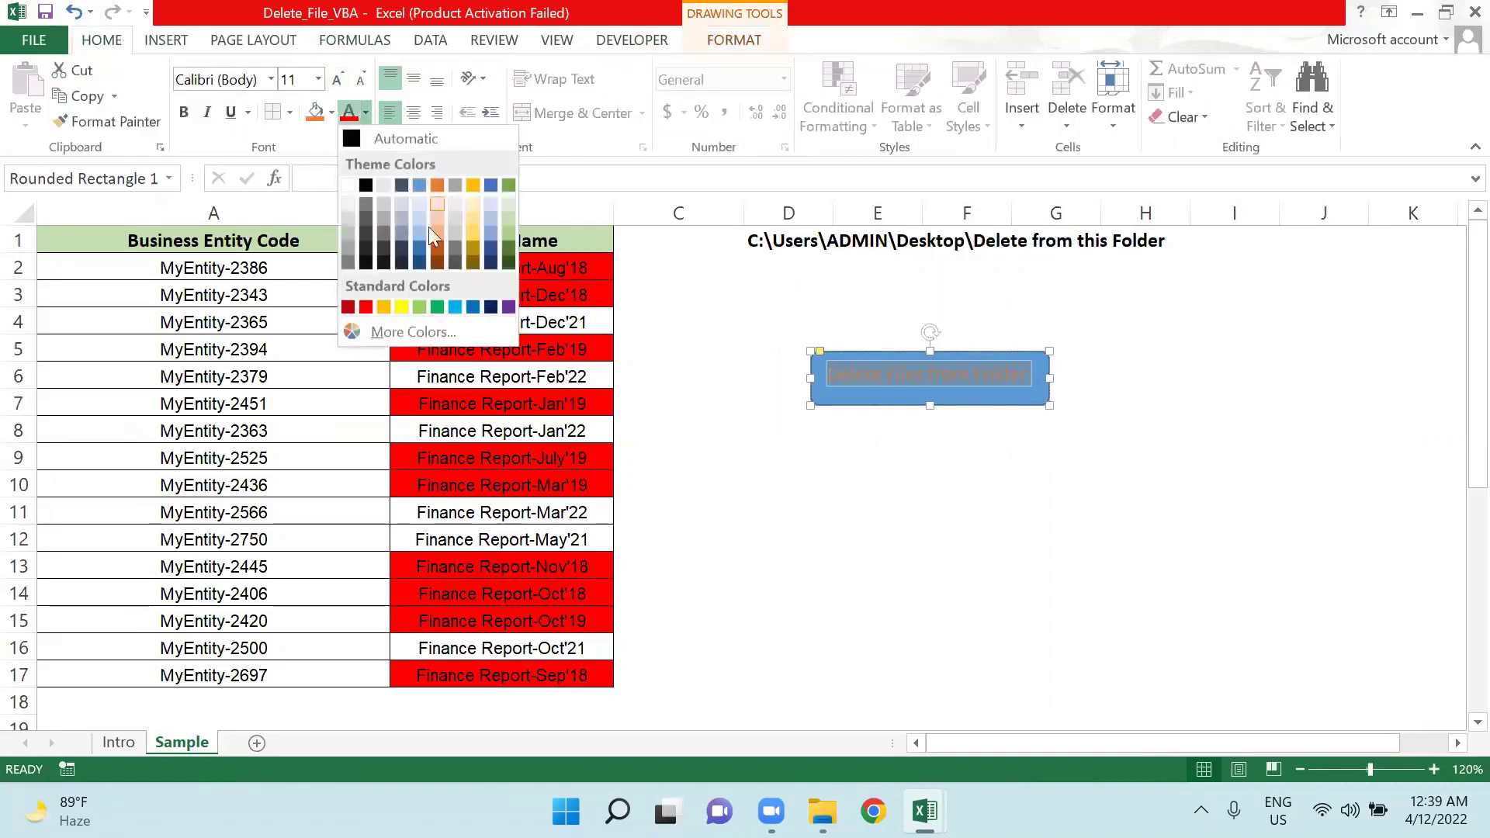
{"action": "left_click", "coordinate": [401, 307]}
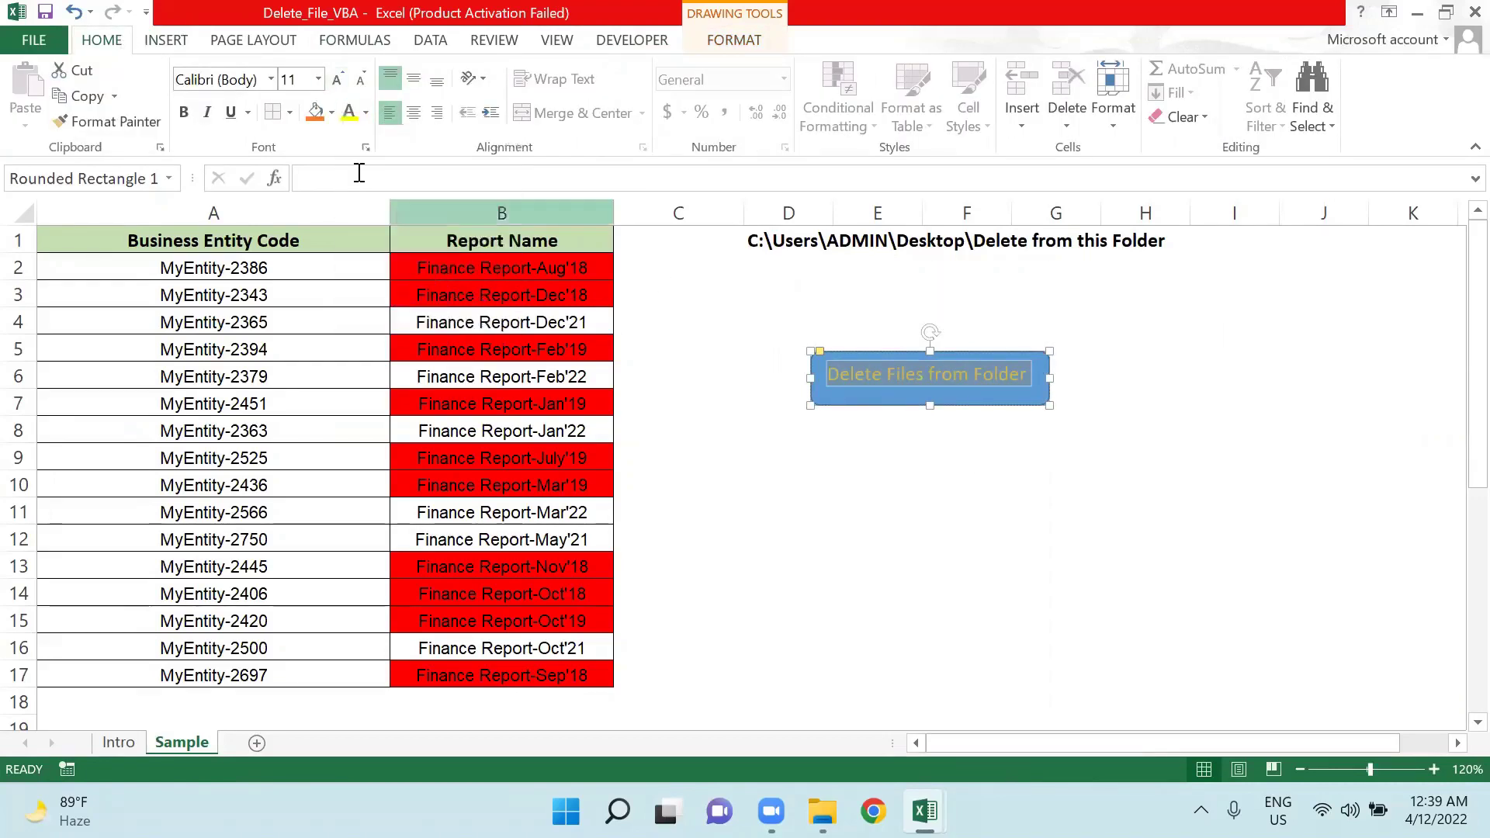
{"action": "left_click", "coordinate": [183, 112]}
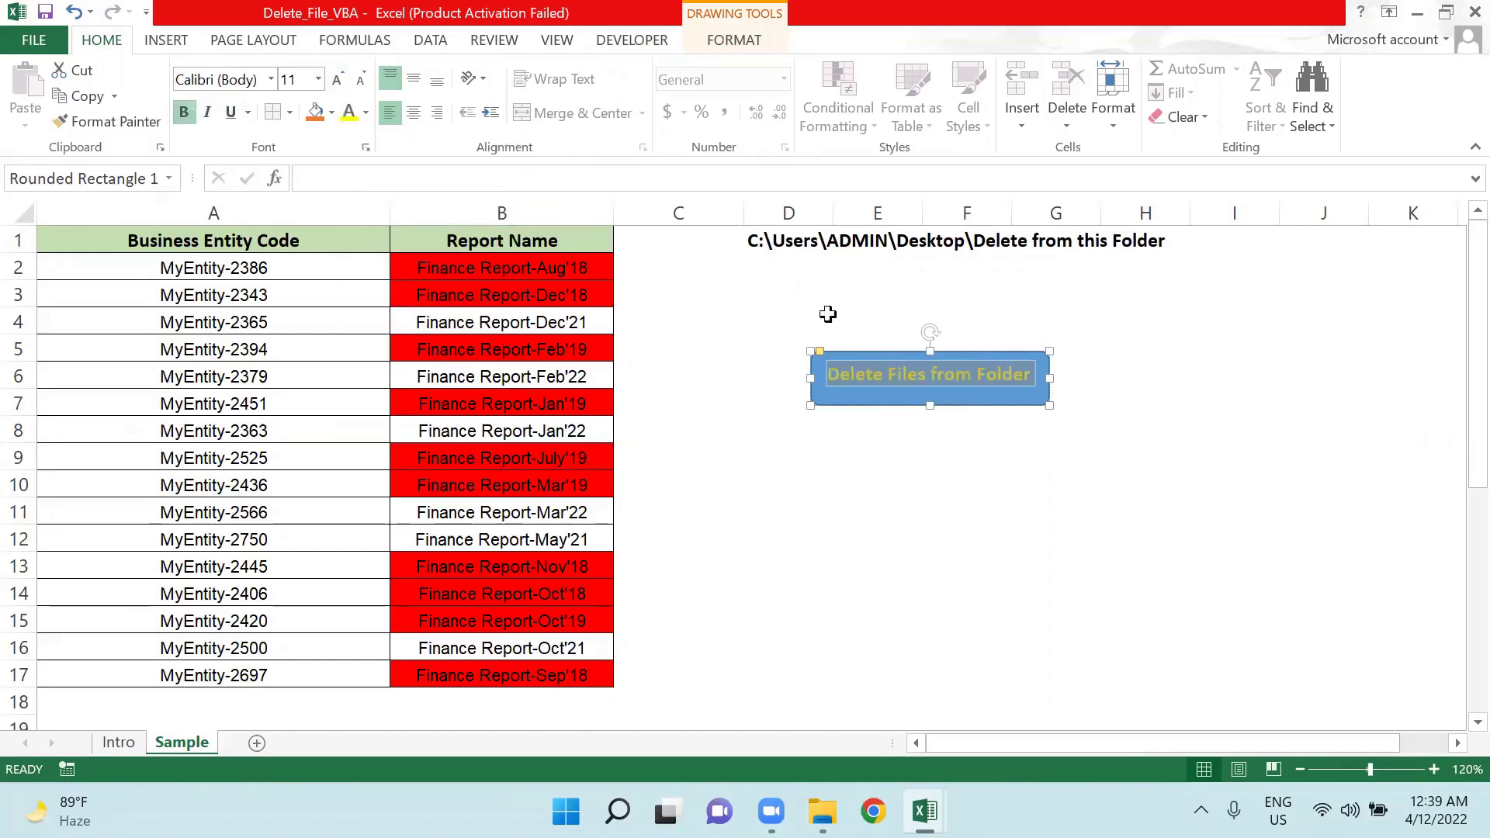
{"action": "left_click", "coordinate": [413, 112]}
{"action": "left_click", "coordinate": [413, 79]}
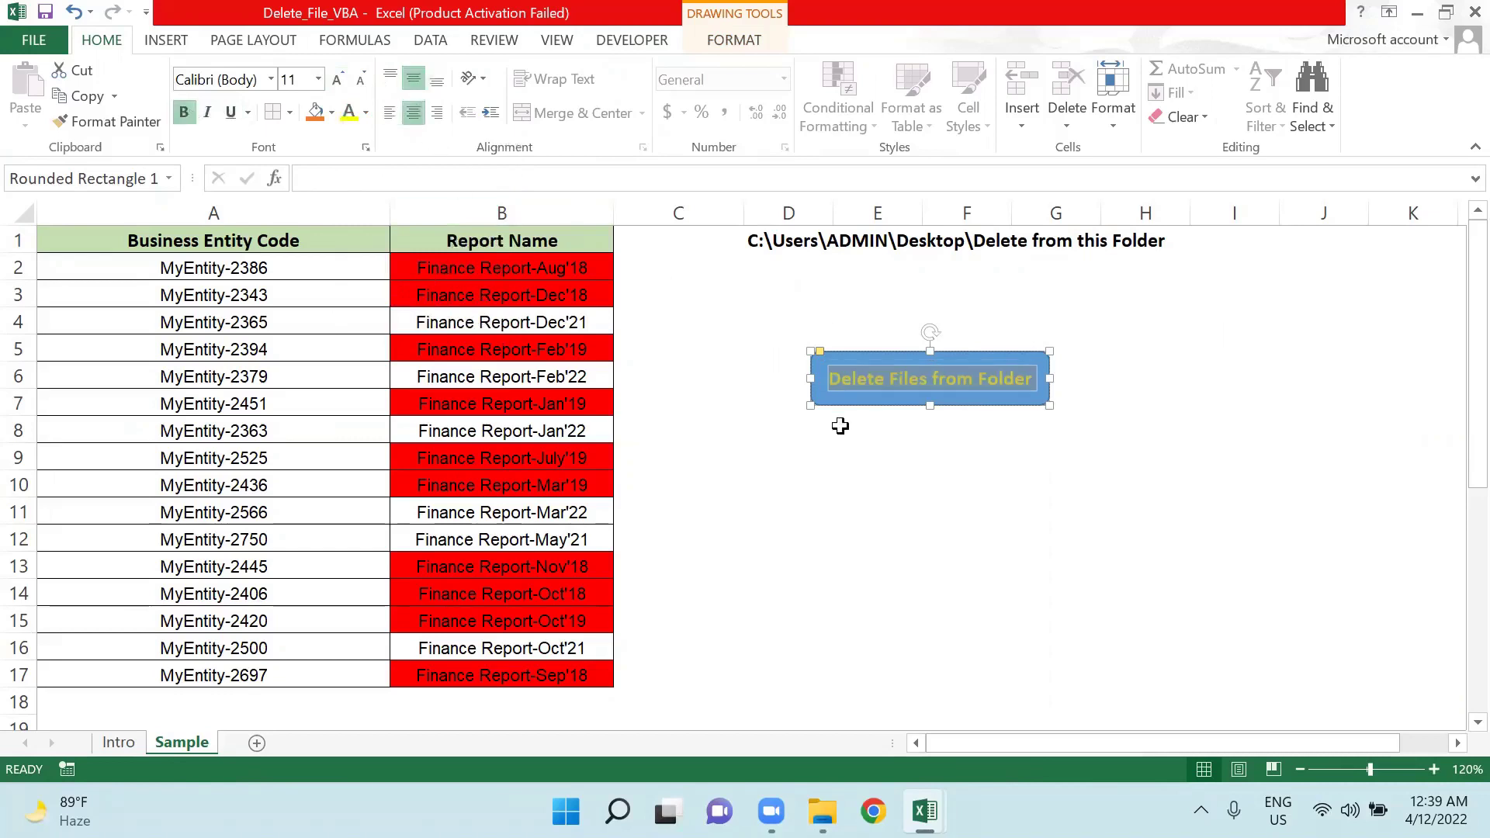
{"action": "left_click", "coordinate": [861, 456]}
Step: Assign the Delete_Files_Folder macro from Delete_File_VBA.xlsm to the new button
{"action": "right_click", "coordinate": [931, 364]}
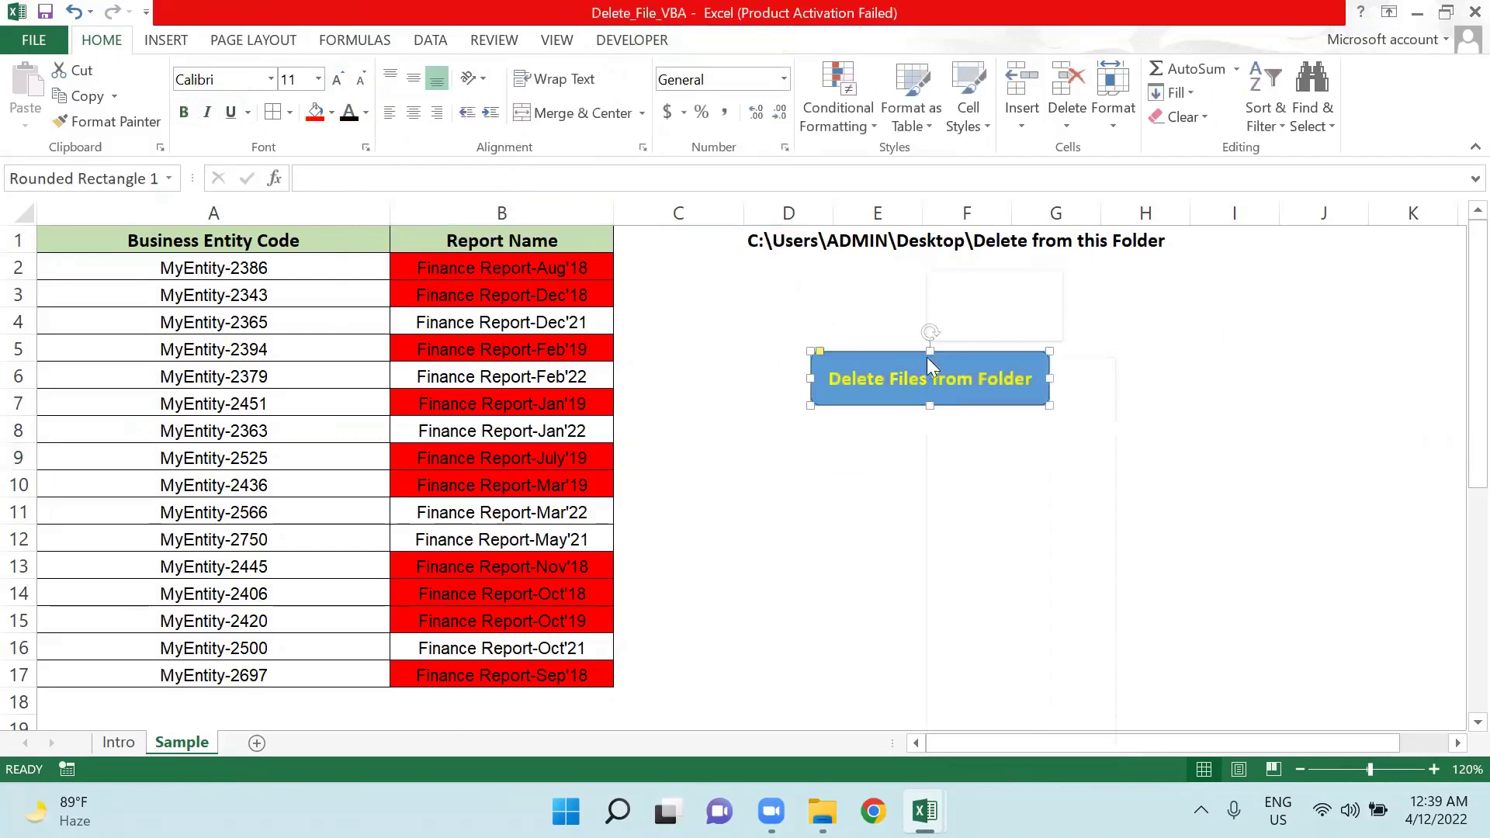
{"action": "left_click", "coordinate": [993, 661]}
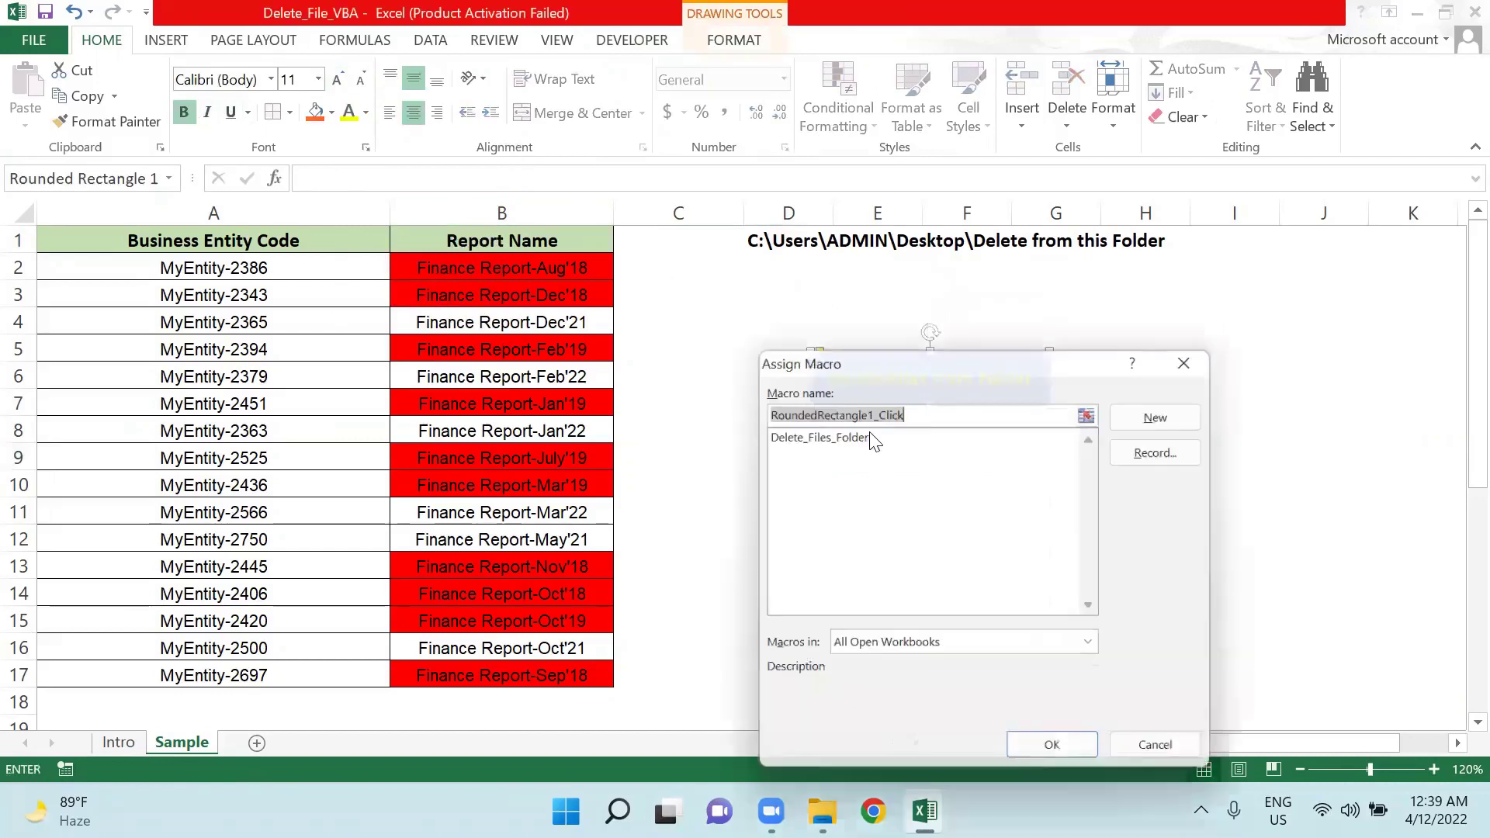
{"action": "left_click", "coordinate": [870, 434]}
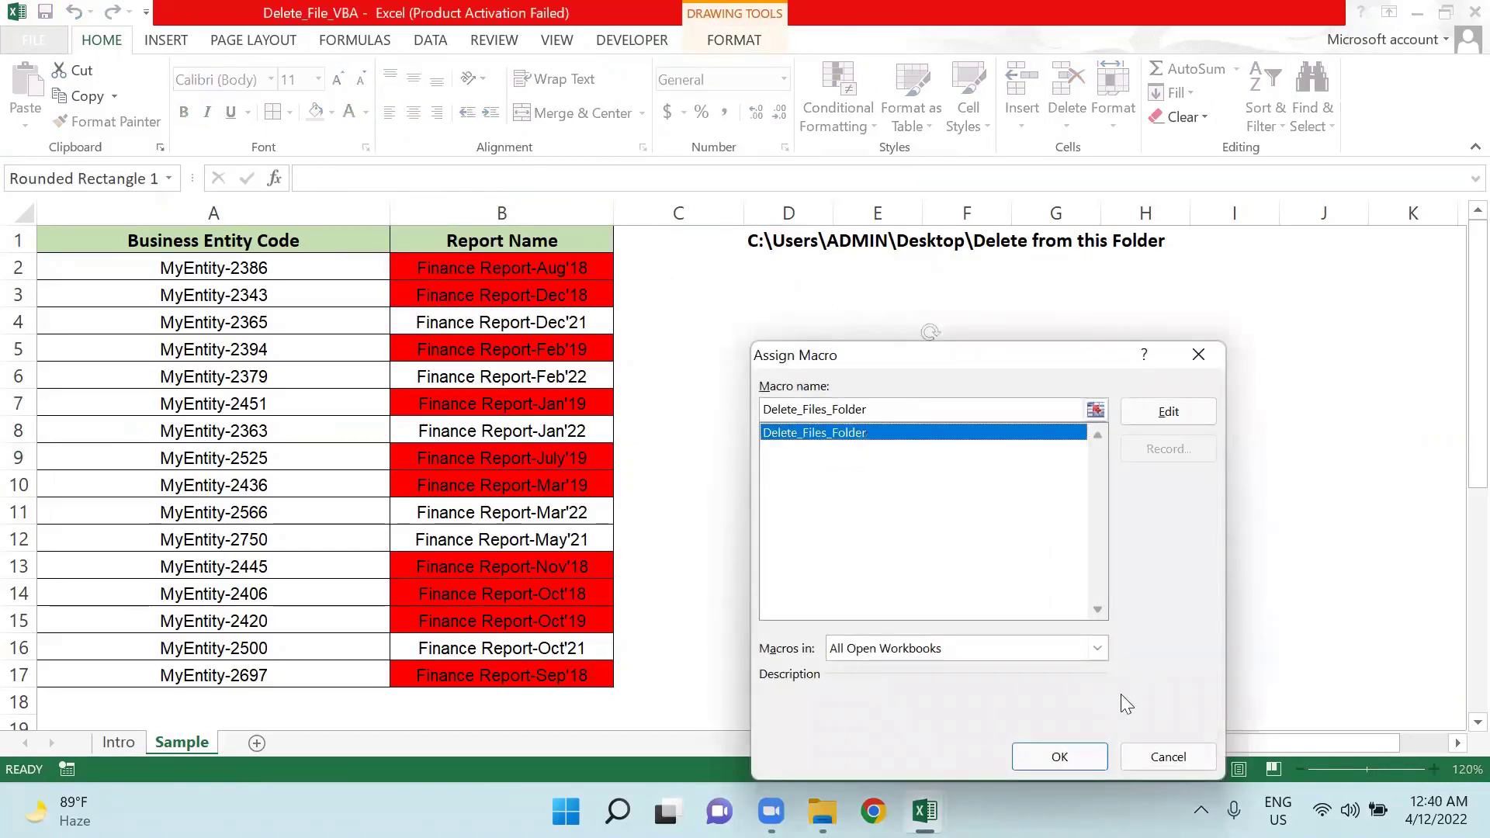
{"action": "left_click", "coordinate": [1097, 648]}
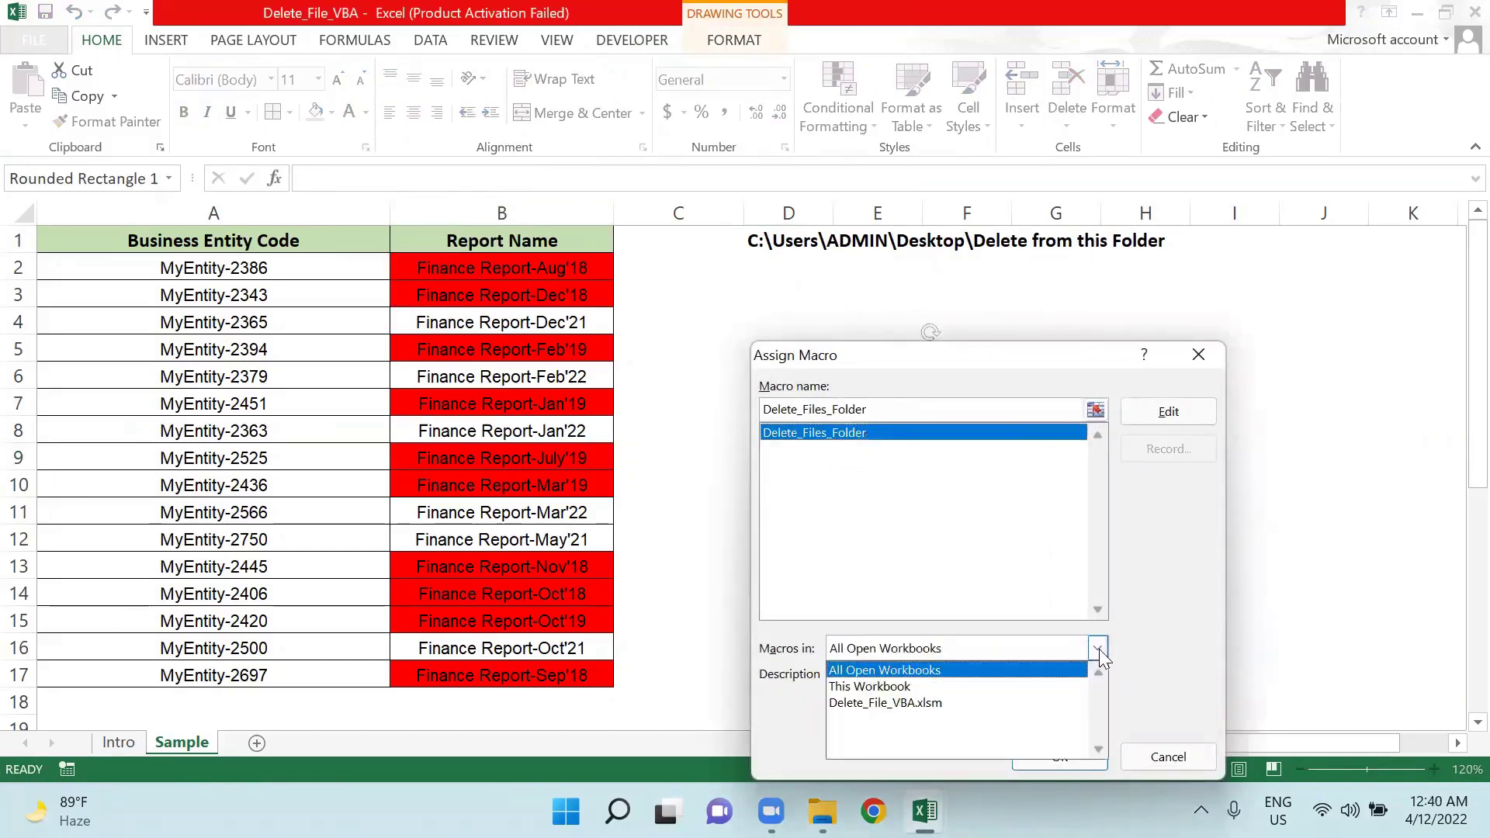
{"action": "left_click", "coordinate": [889, 702]}
{"action": "left_click", "coordinate": [1039, 753]}
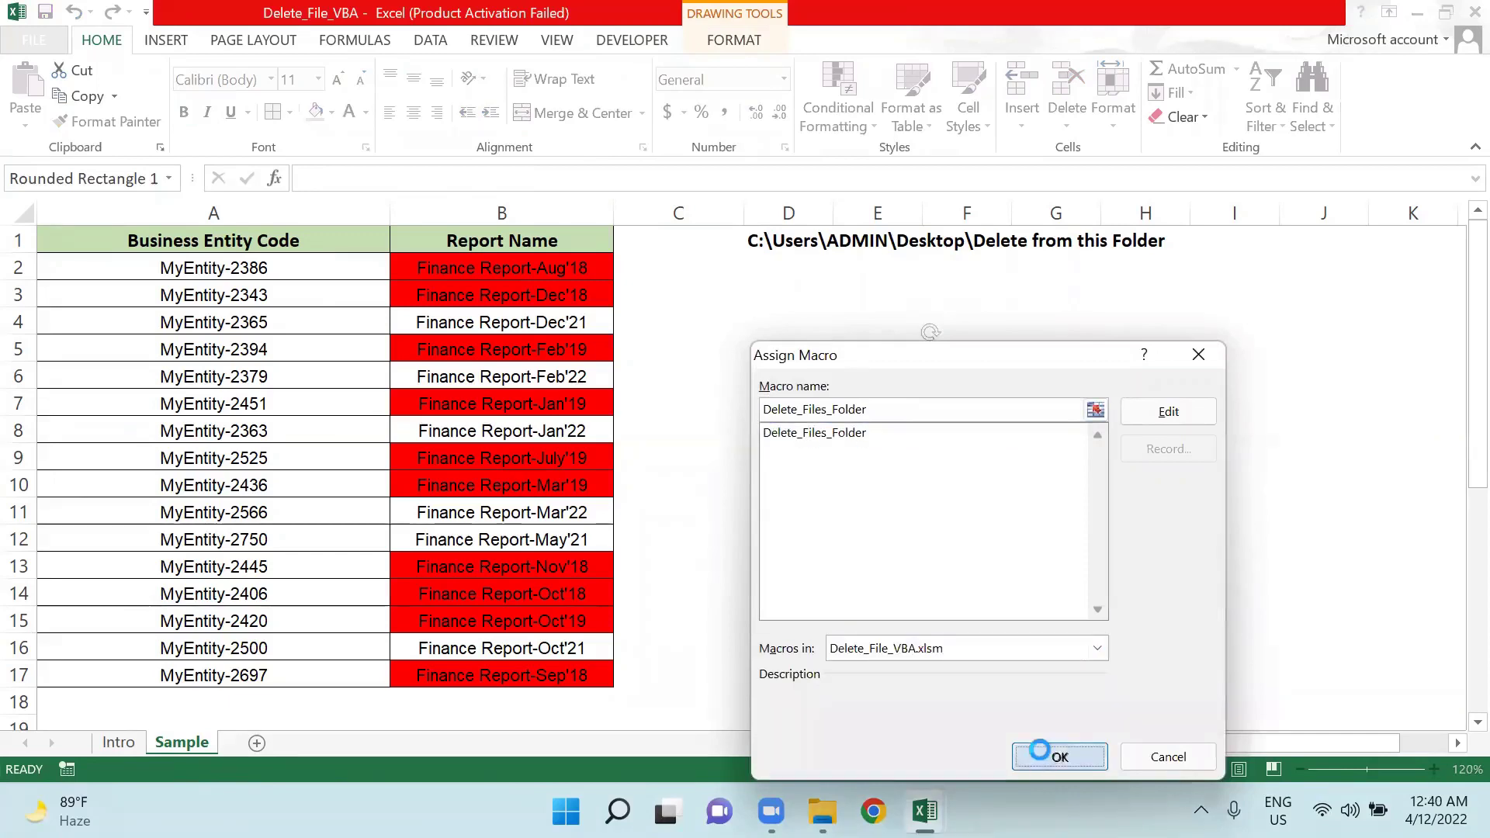
{"action": "left_click", "coordinate": [1114, 555]}
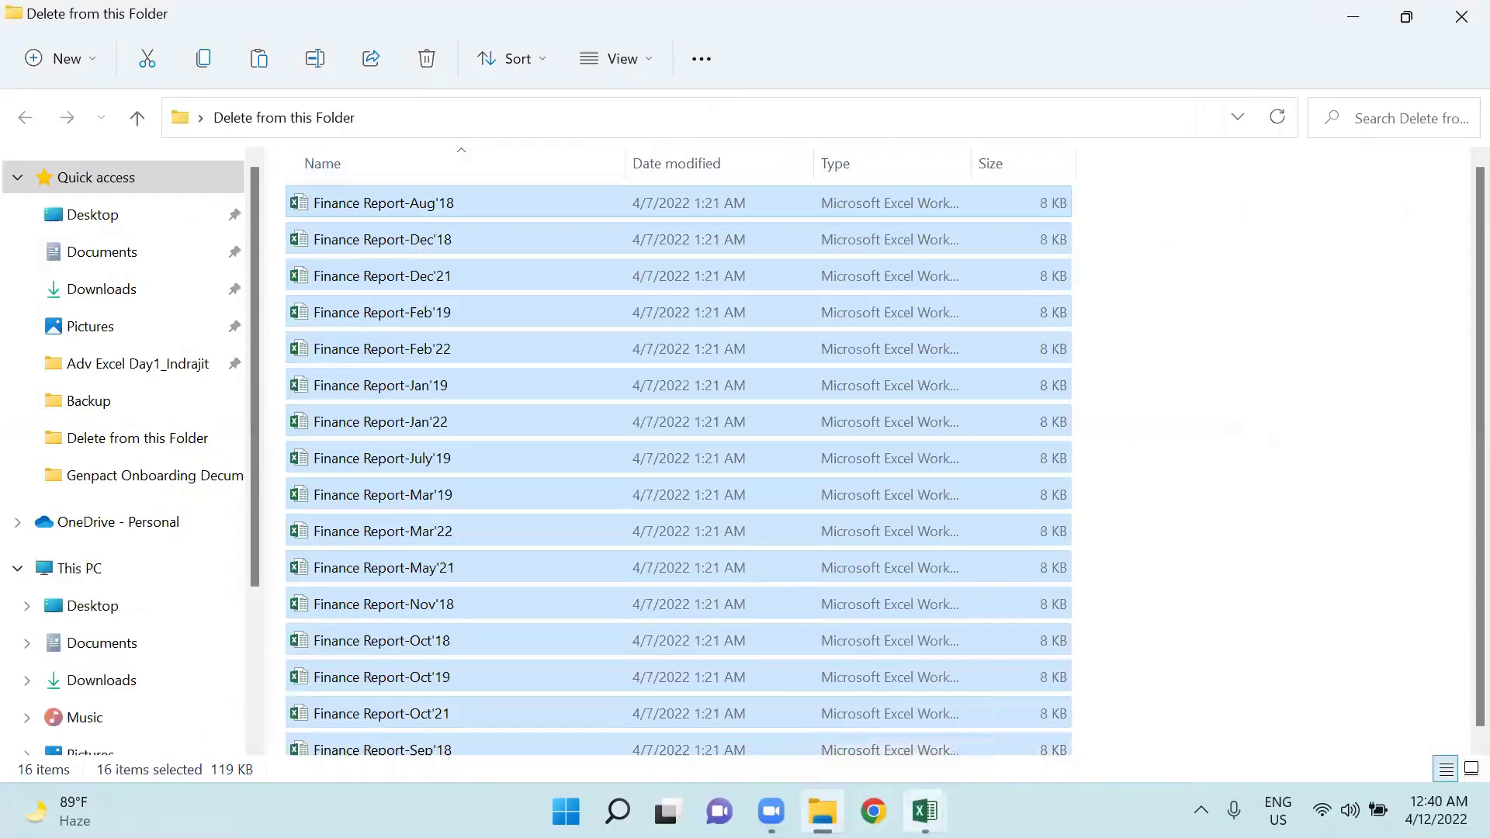
Step: Run the macro from the Delete Files from Folder button and confirm six files remain
{"action": "left_click", "coordinate": [1039, 654]}
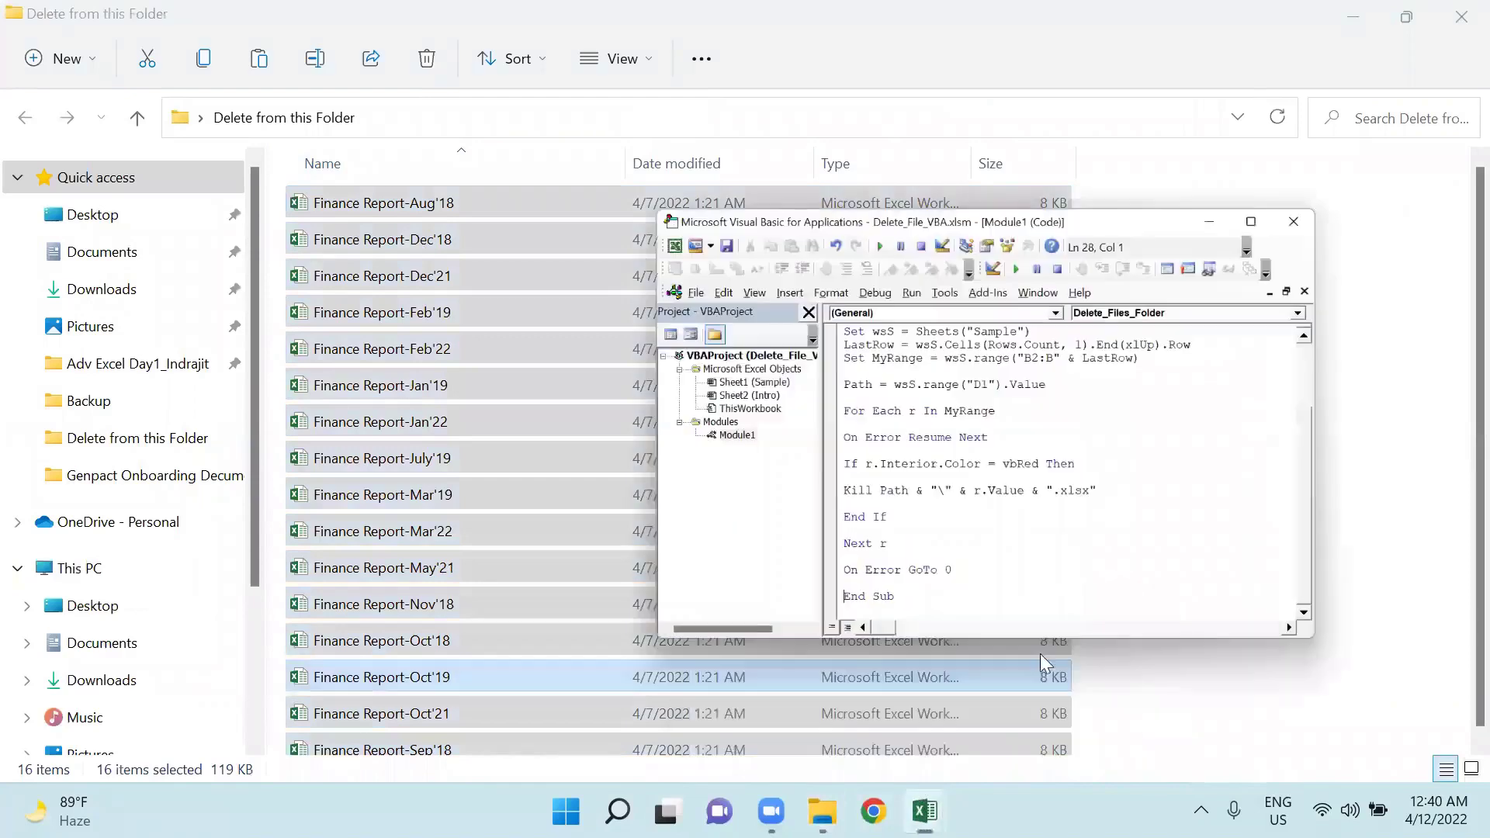
{"action": "key", "text": "alt+F11"}
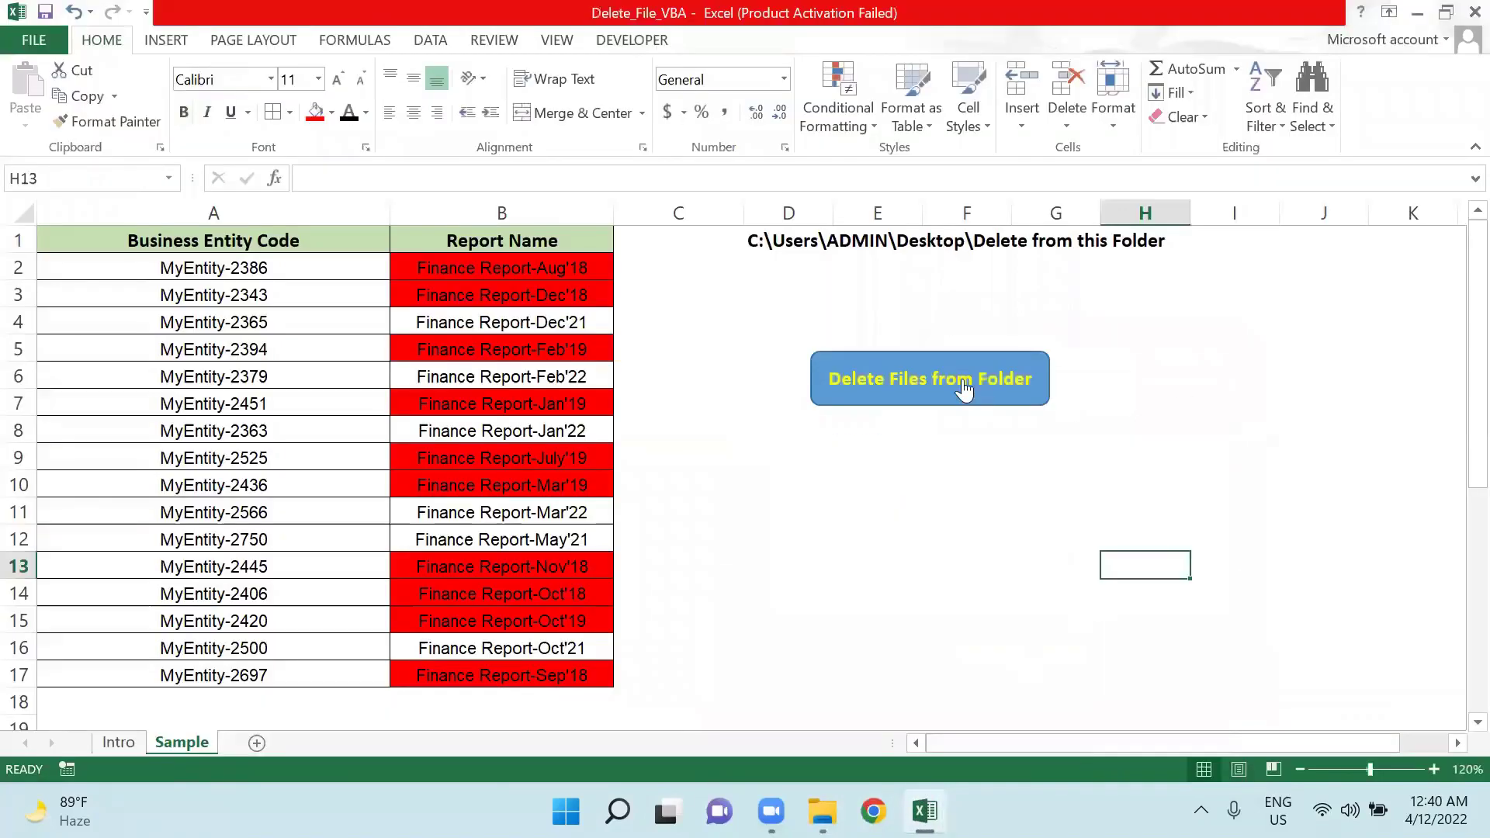
{"action": "left_click", "coordinate": [921, 381]}
{"action": "left_click", "coordinate": [823, 811]}
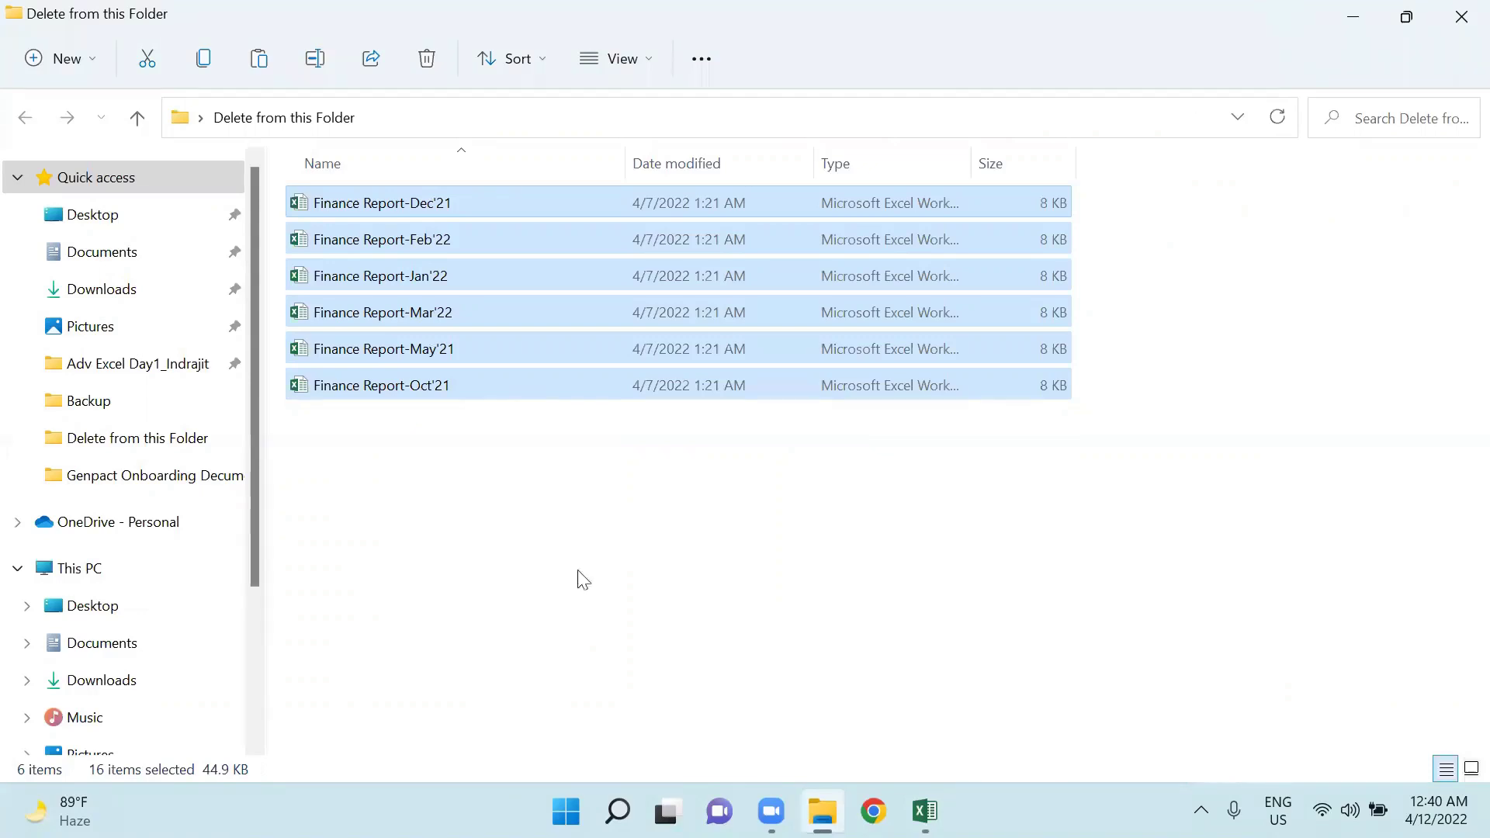
{"action": "left_click", "coordinate": [924, 811]}
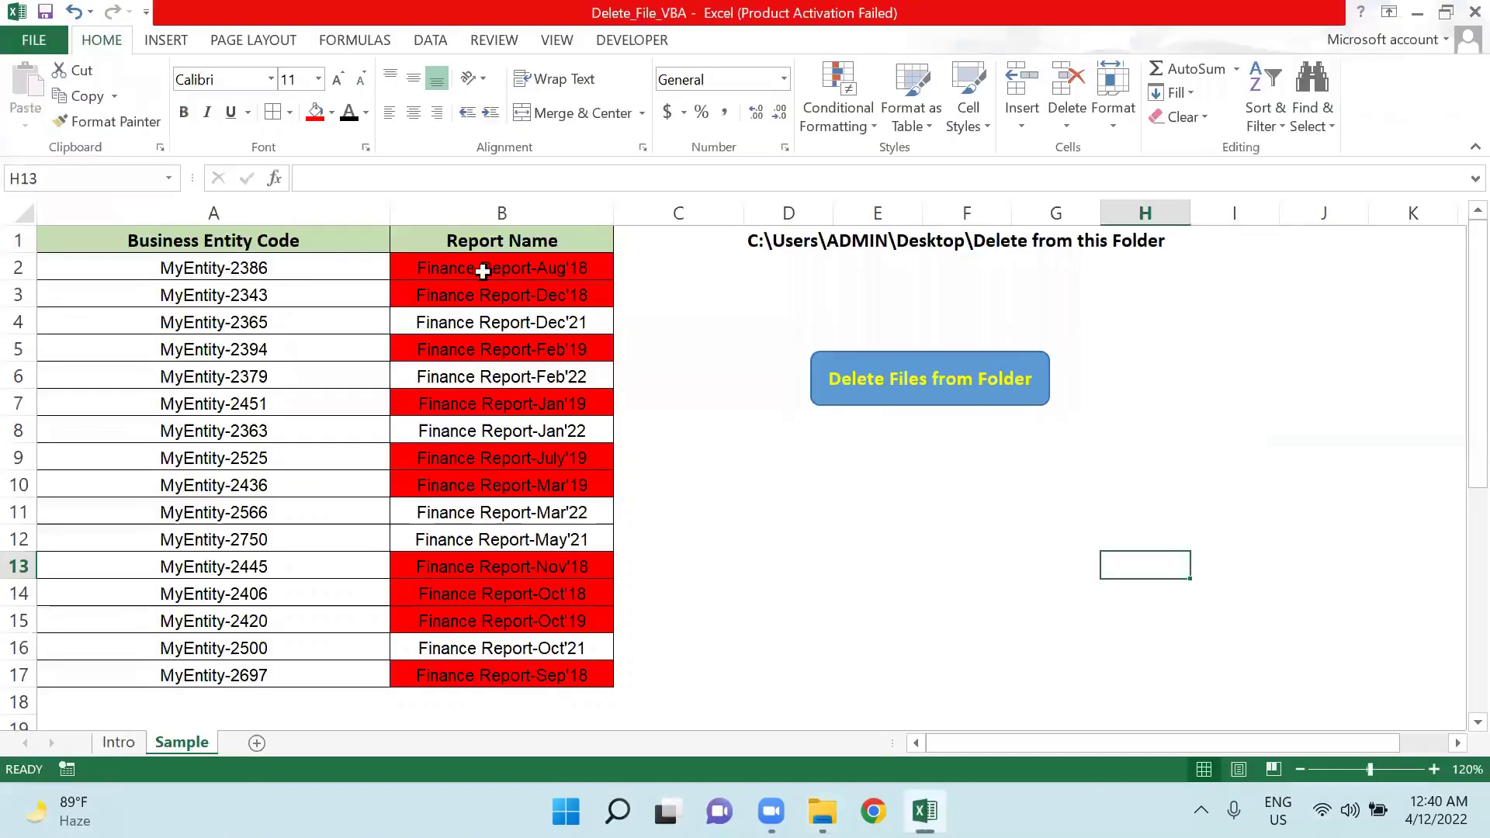
{"action": "left_click_drag", "start_coordinate": [482, 272], "coordinate": [499, 675]}
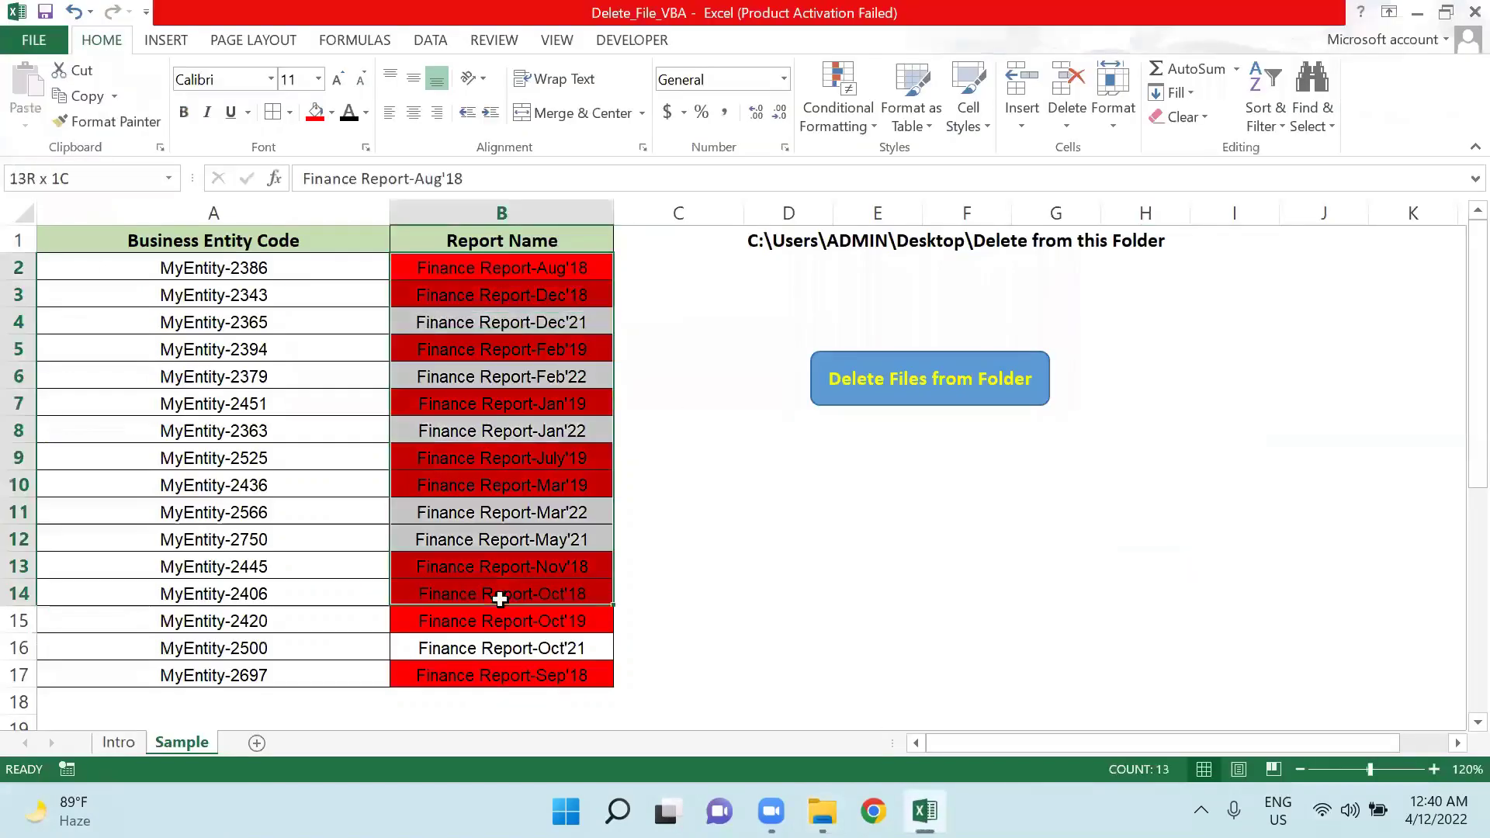
{"action": "left_click", "coordinate": [496, 241]}
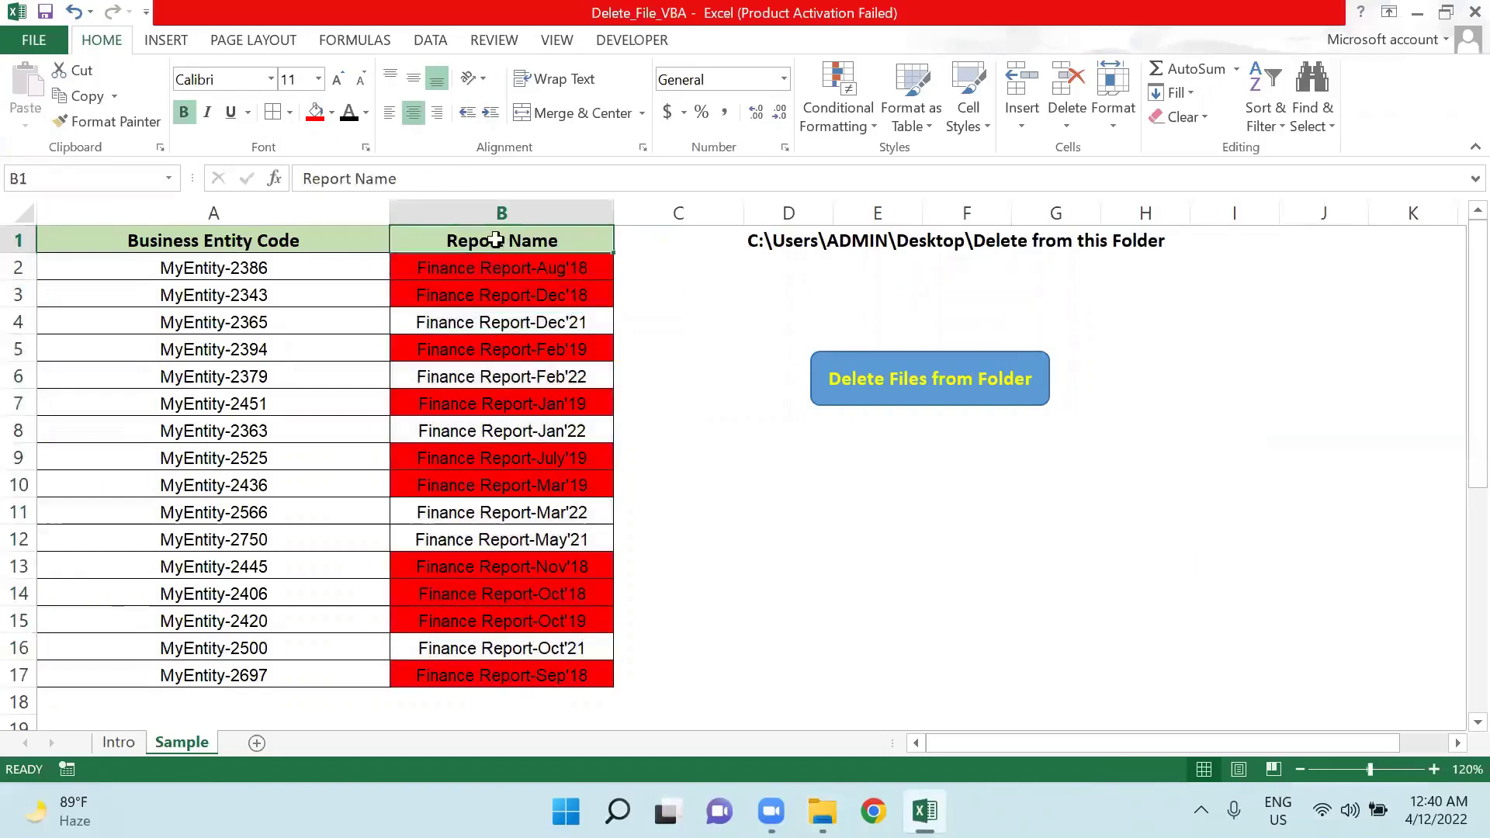